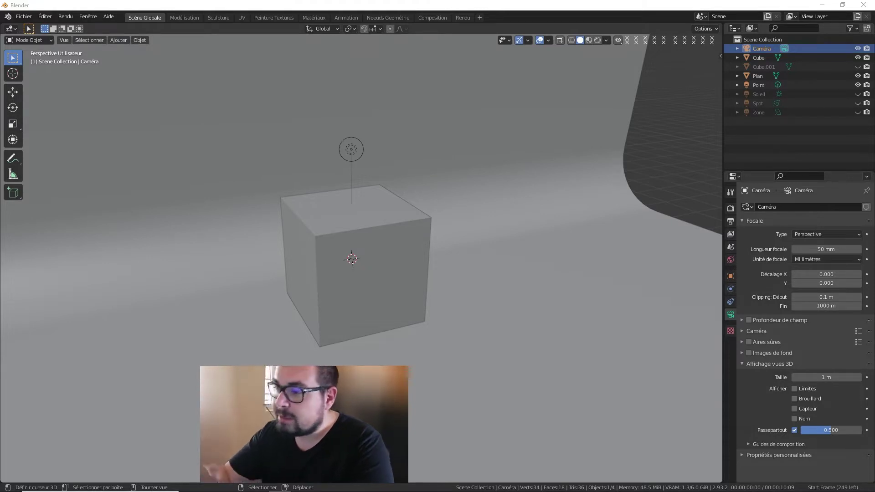
Show the Eevee render settings (256 samples) and preview the green cube in Rendered shading
key(super)
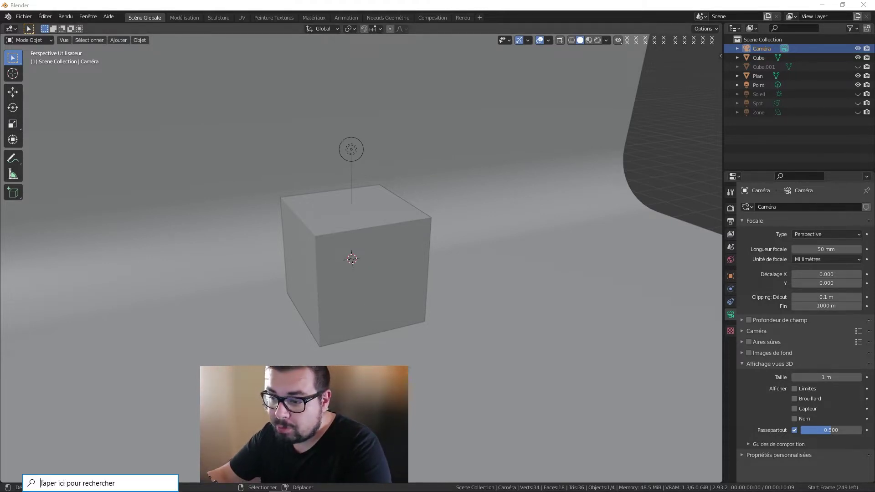
key(Escape)
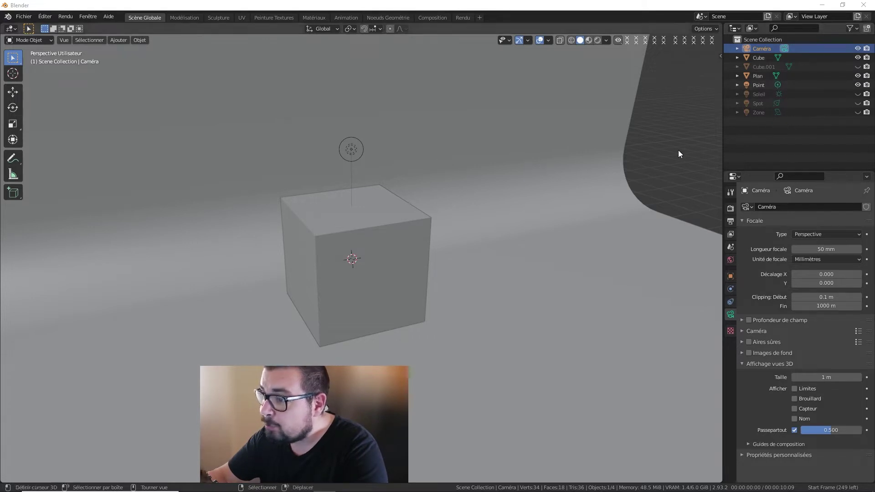
click(730, 208)
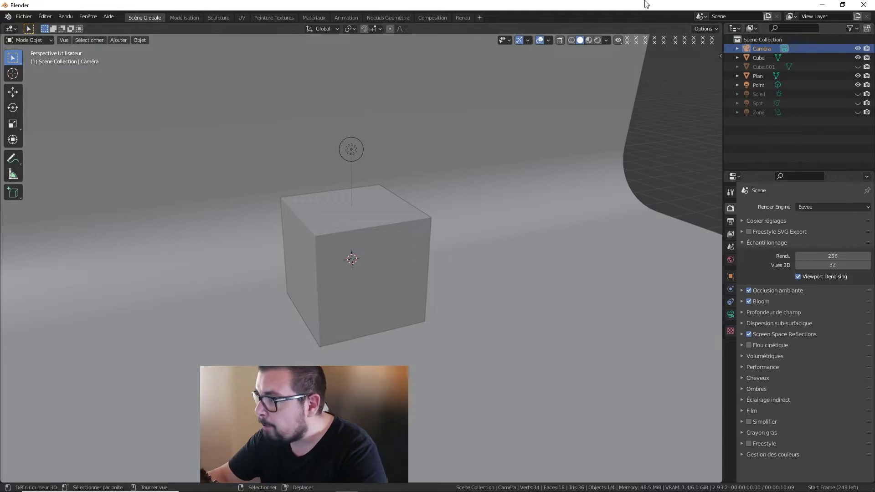
click(597, 39)
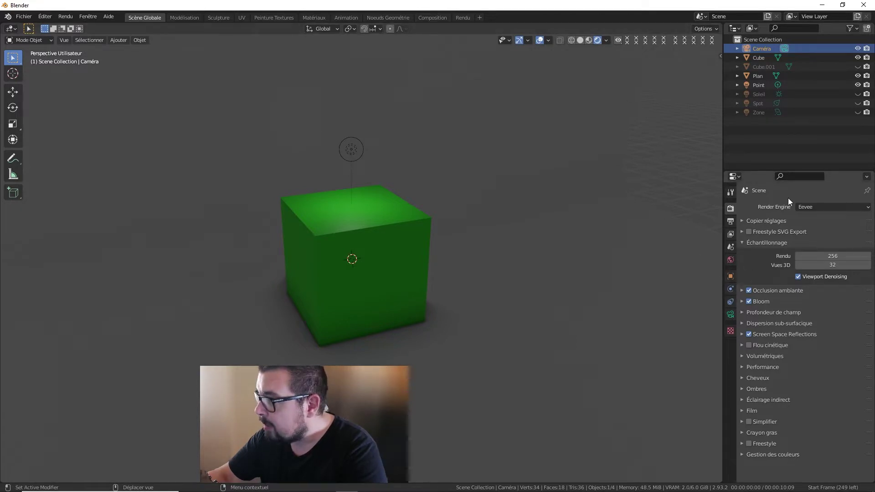
Select the Point lamp, test a pale blue light colour, then set it back to white
click(762, 85)
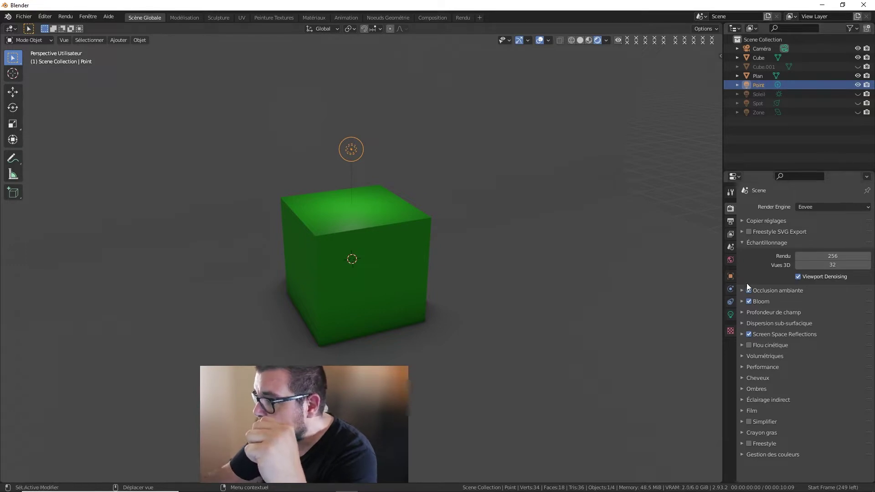
click(730, 315)
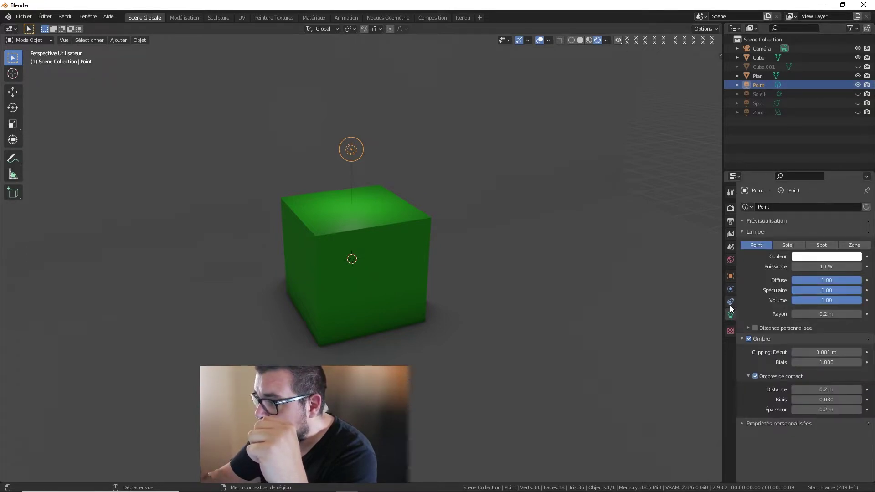
click(824, 257)
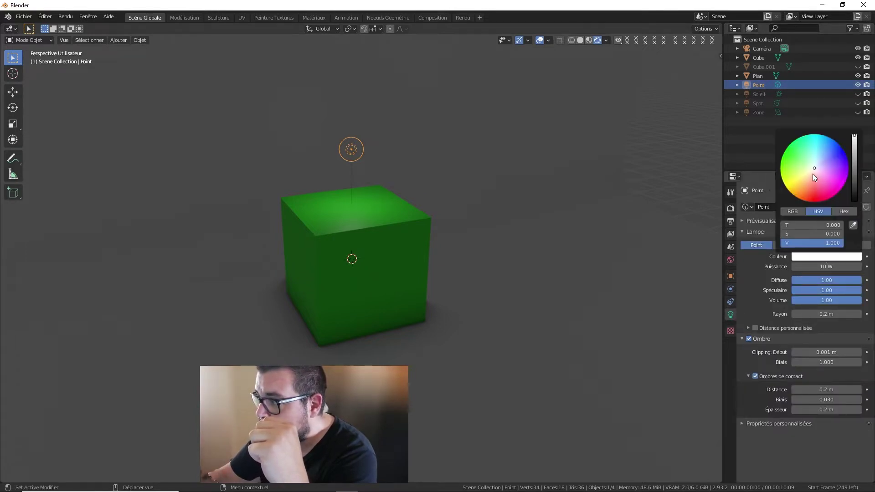
mouse_move(814, 177)
mouse_down()
mouse_move(842, 149)
mouse_move(808, 175)
mouse_up()
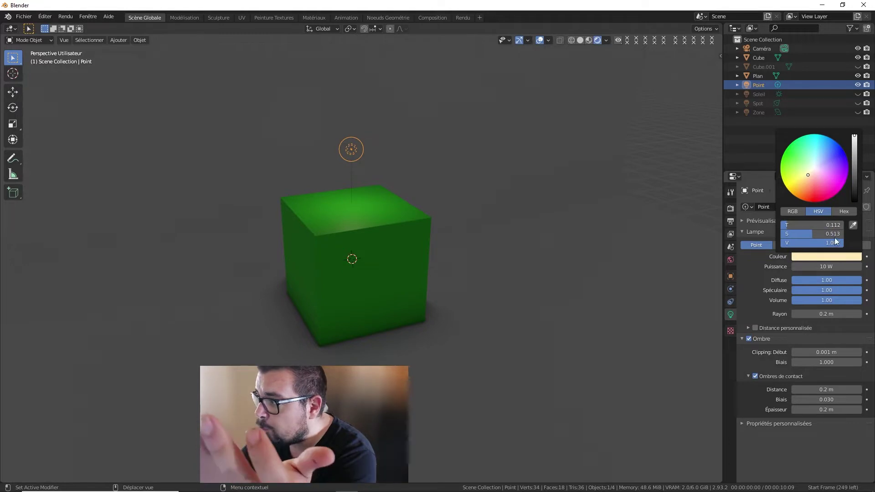
drag(834, 225, 782, 234)
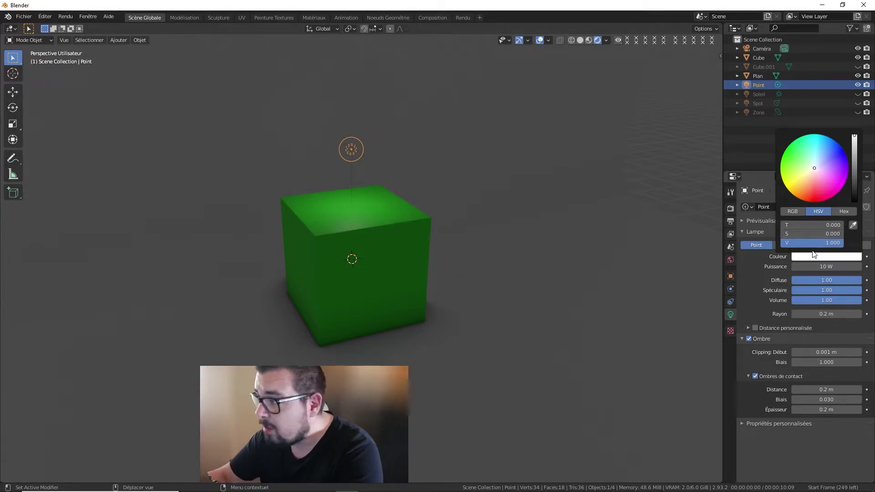
click(835, 266)
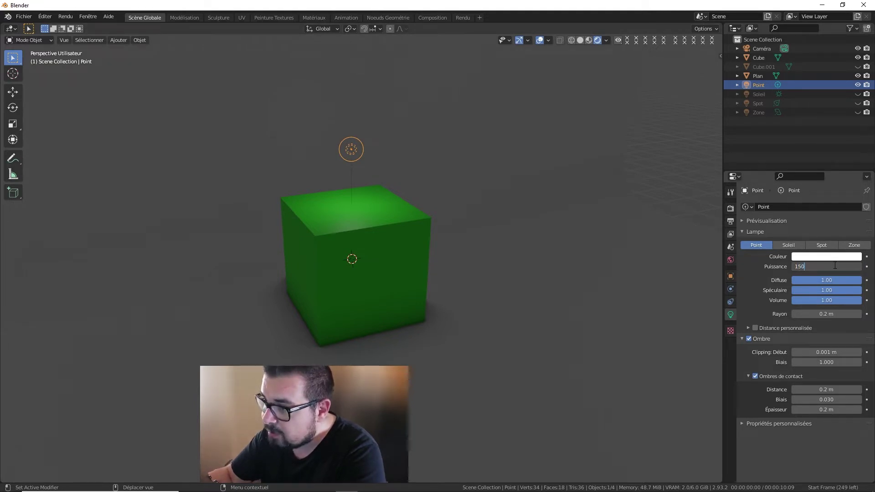
Set the Point light's power to 150 W and drop its diffuse factor to 0
key(Return)
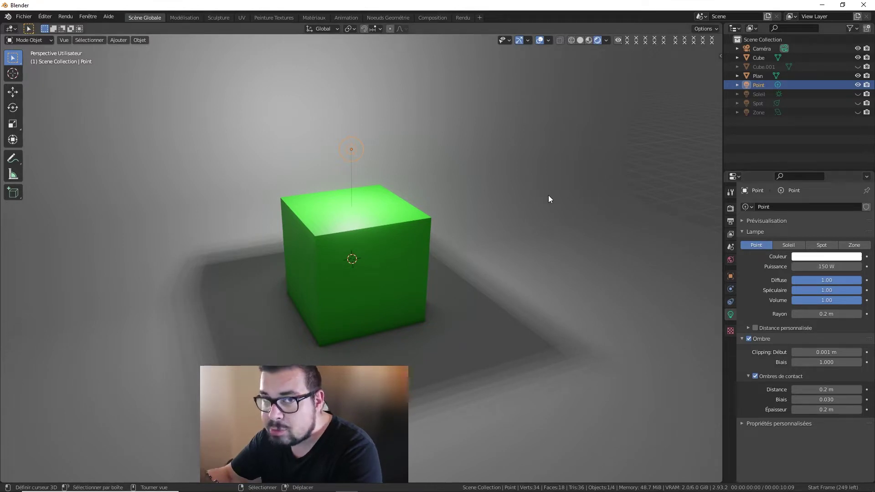
scroll(402, 153, down, 5)
scroll(403, 152, up, 5)
mouse_move(402, 151)
middle_down()
mouse_move(219, 119)
mouse_move(318, 250)
mouse_move(180, 349)
middle_up()
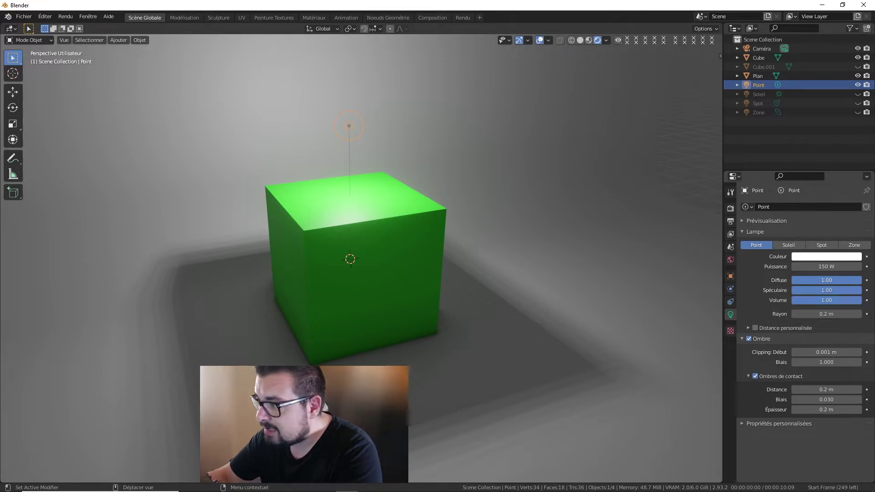
drag(847, 280, 811, 279)
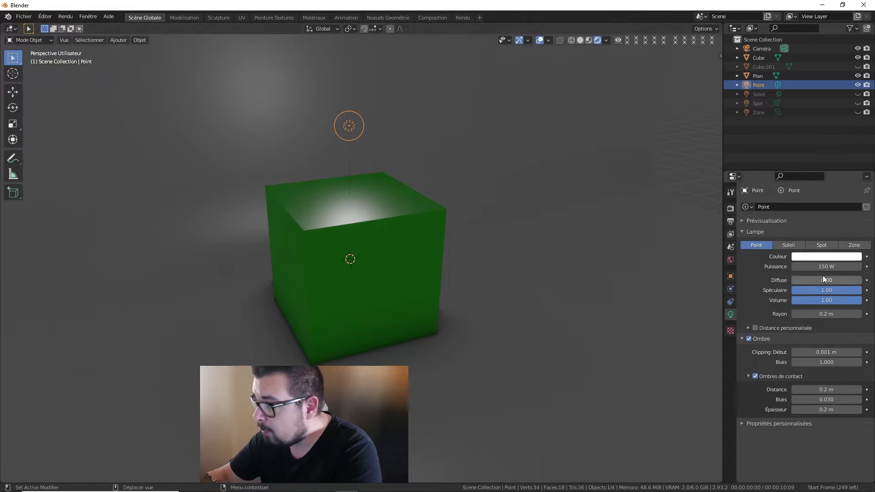
Restore the Point light's diffuse to 1.00, test an orange tint, and reset its colour to white
drag(819, 279, 856, 279)
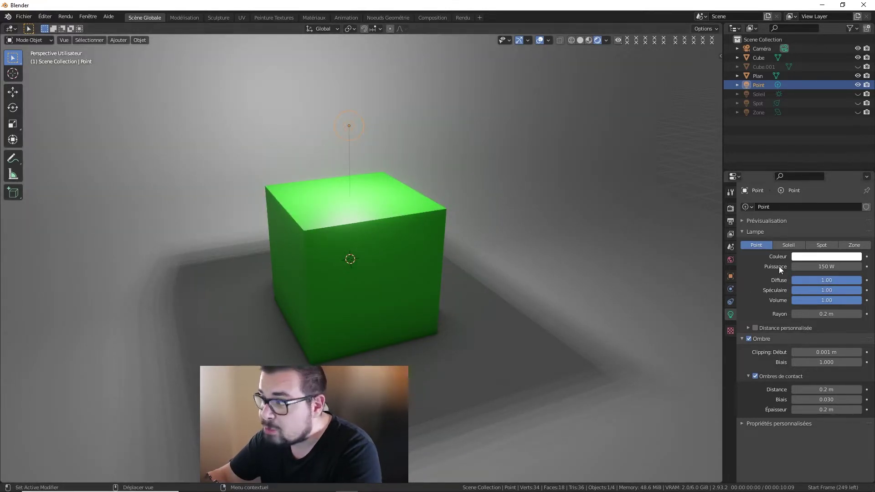
click(807, 255)
drag(819, 169, 803, 192)
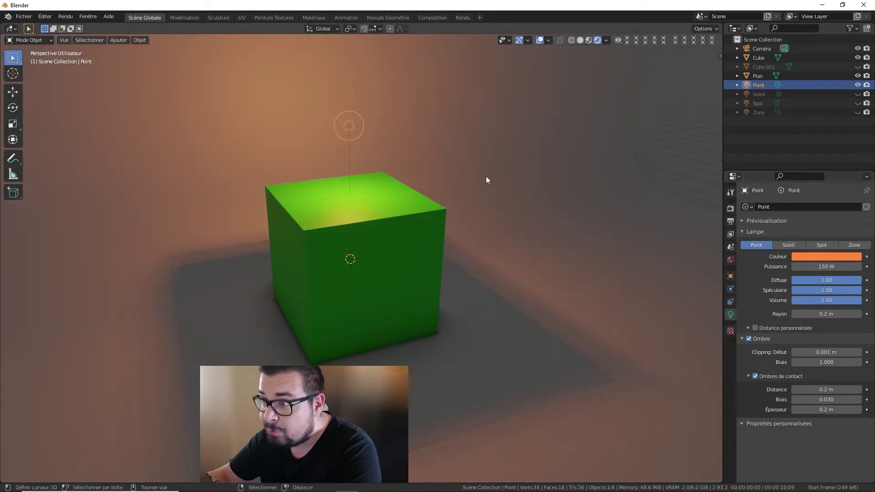
click(832, 257)
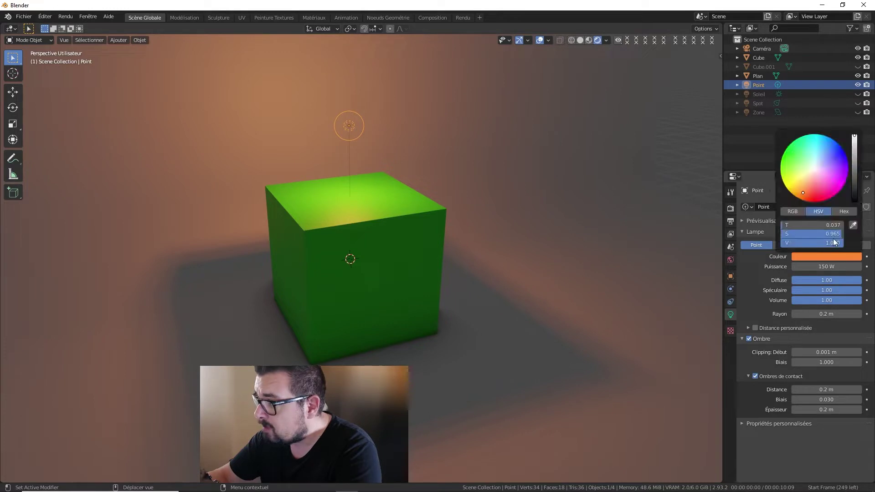
key(BackSpace)
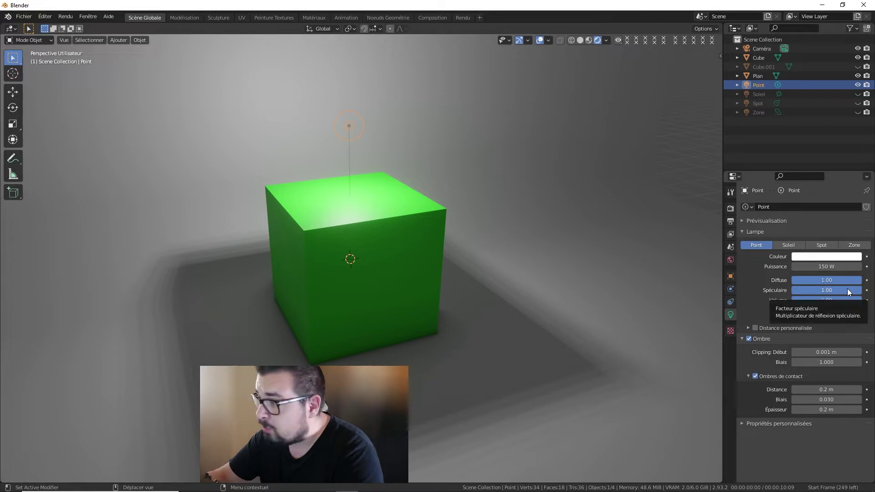
drag(846, 289, 792, 290)
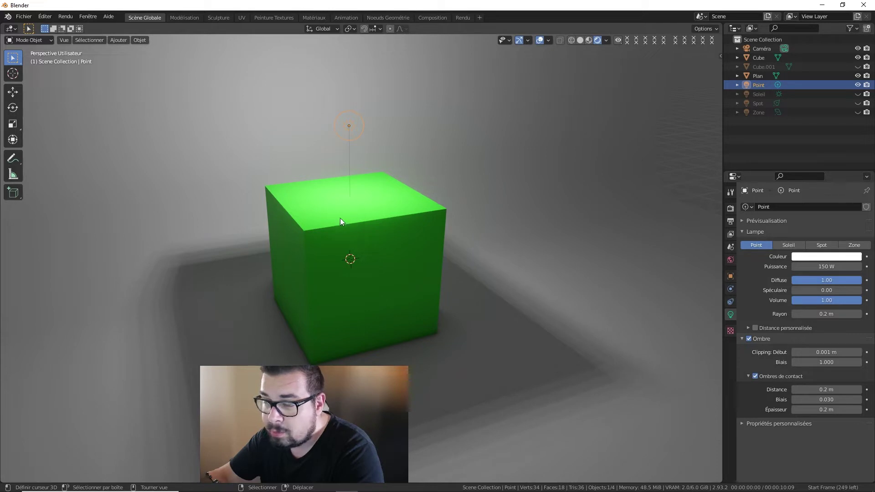
drag(839, 289, 861, 289)
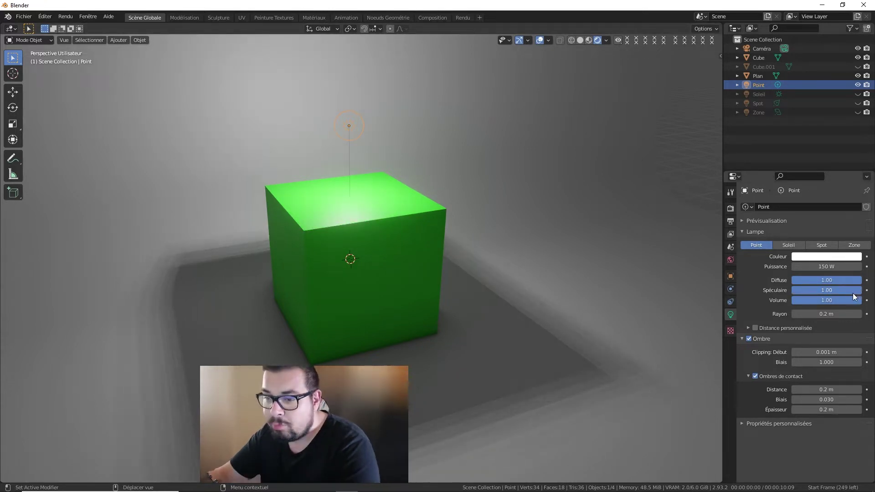
mouse_move(843, 291)
mouse_down()
mouse_move(819, 290)
mouse_move(861, 290)
mouse_move(792, 290)
mouse_move(861, 289)
mouse_up()
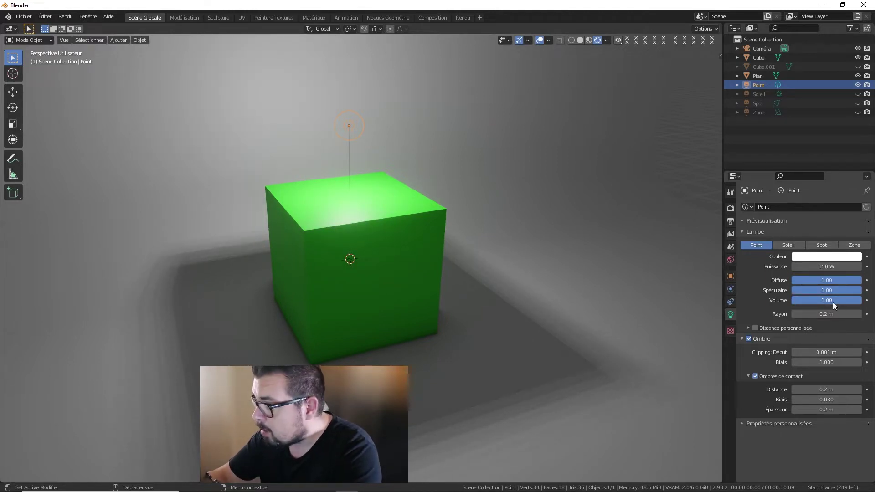
Unhide Cube.001 and test the Point light's volume factor at 0 before restoring 1.00
click(858, 66)
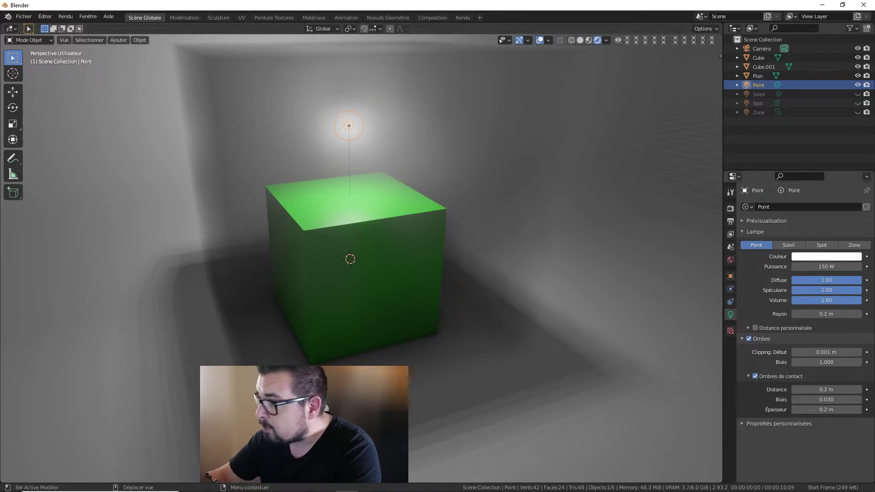
drag(826, 300, 793, 300)
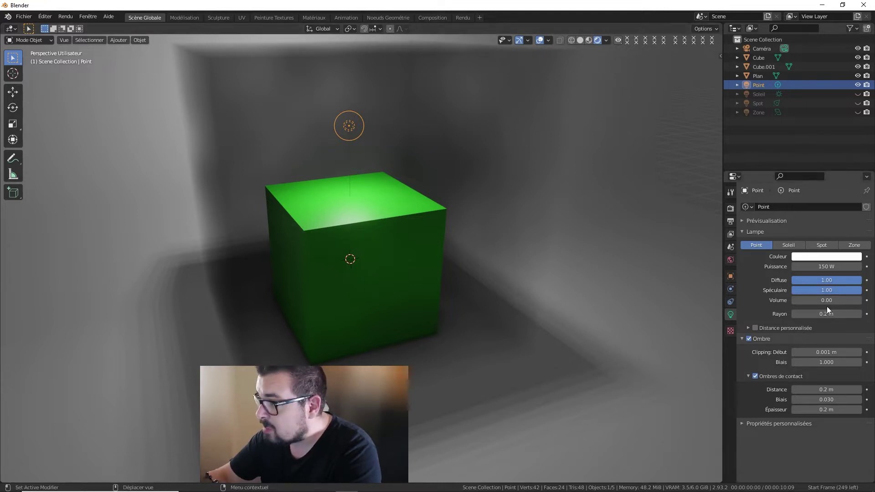
drag(816, 301, 856, 301)
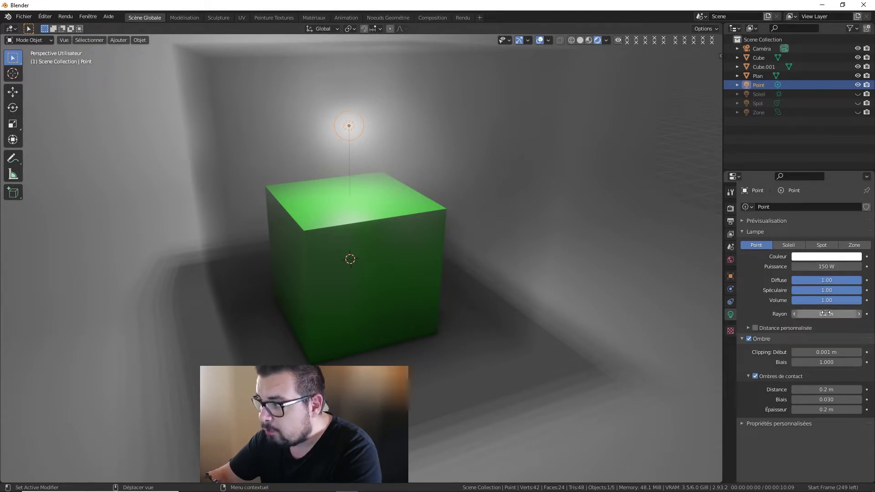
Hide Cube.001 again and enter a near-zero radius for the Point light
click(826, 313)
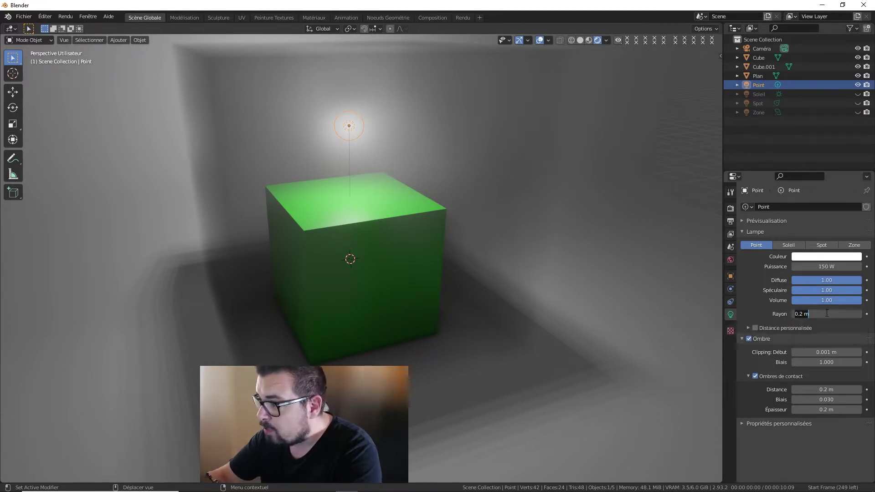
key(Return)
click(856, 67)
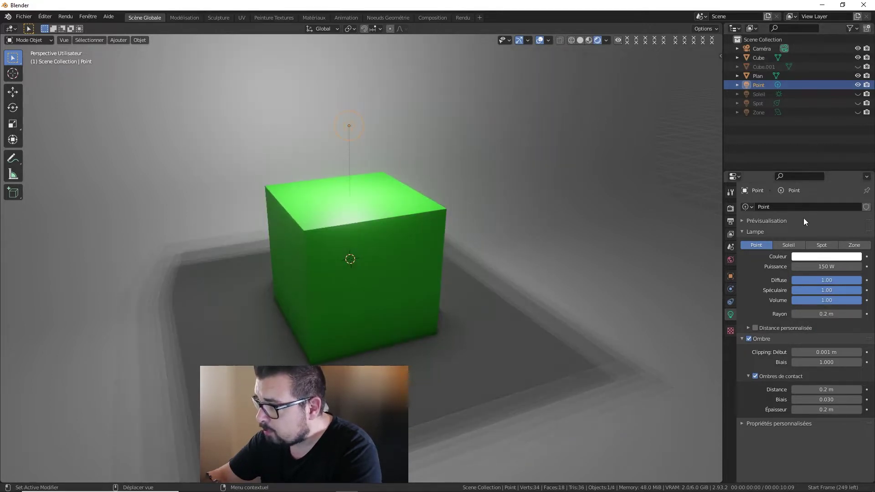
click(826, 314)
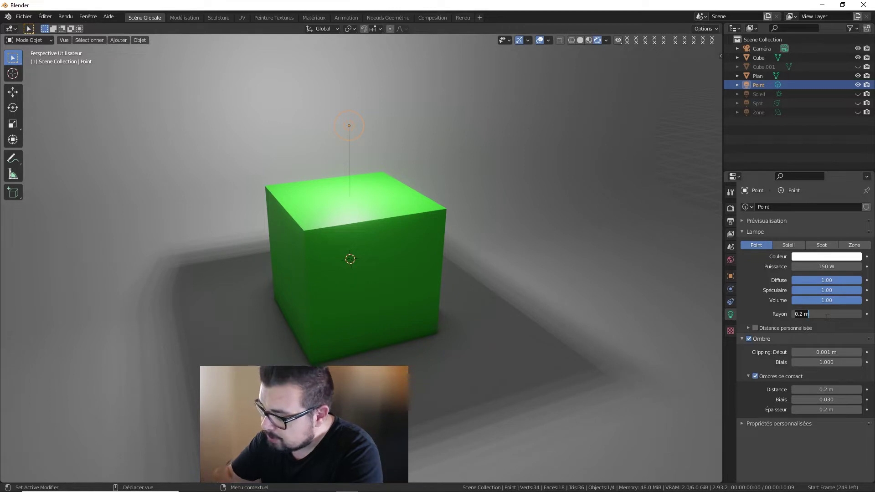
text(0.01)
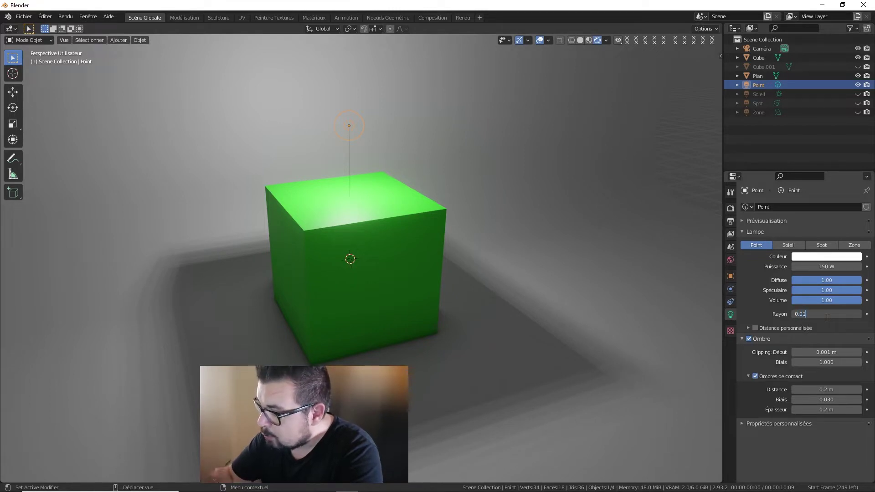
key(Return)
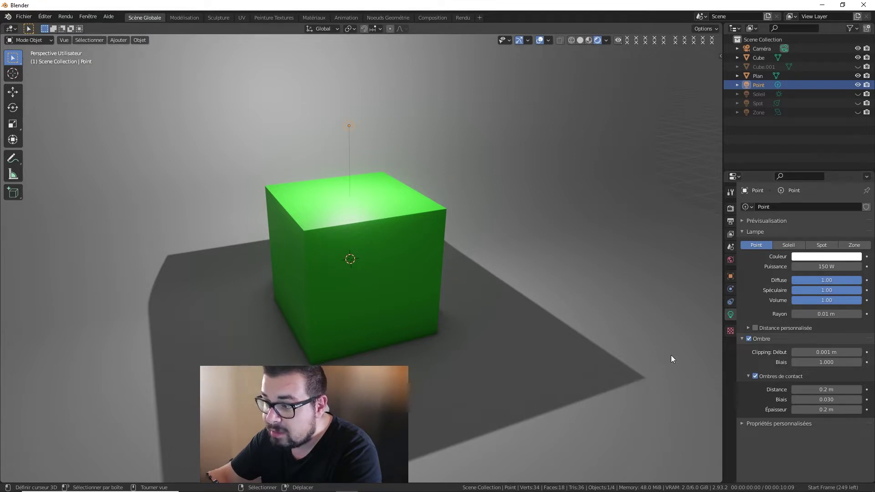
Drag-test larger radius values, then set the Point light's radius to 0.02 m
drag(825, 314, 802, 314)
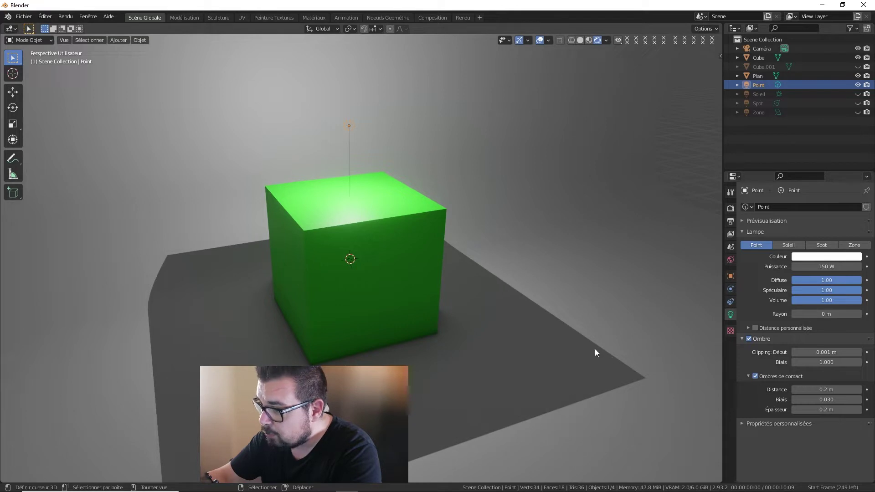
drag(826, 314, 843, 314)
click(826, 313)
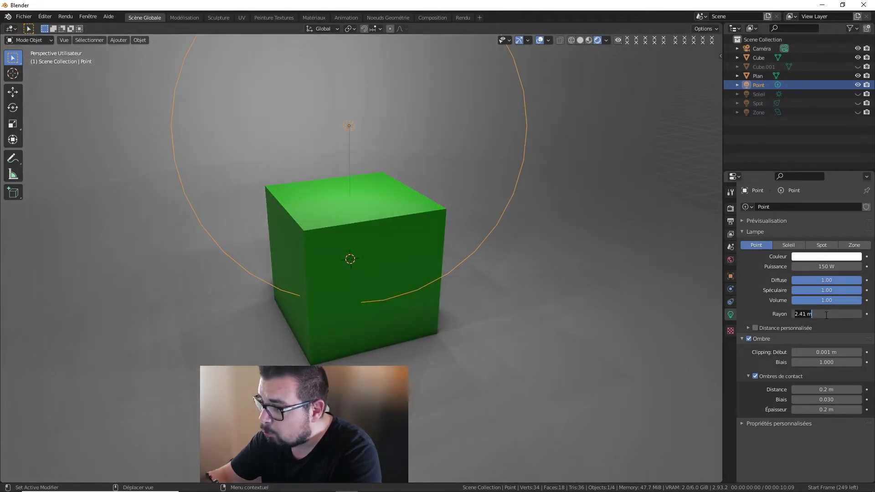
key(Return)
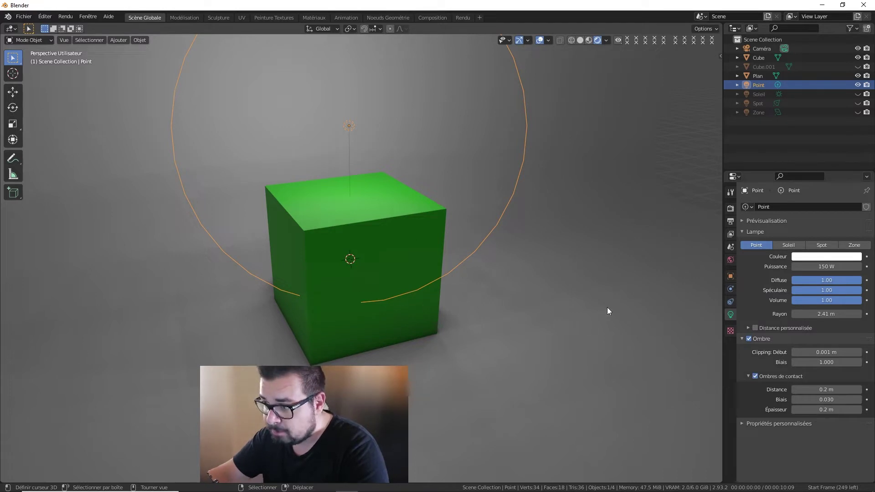
click(830, 314)
text(0.02)
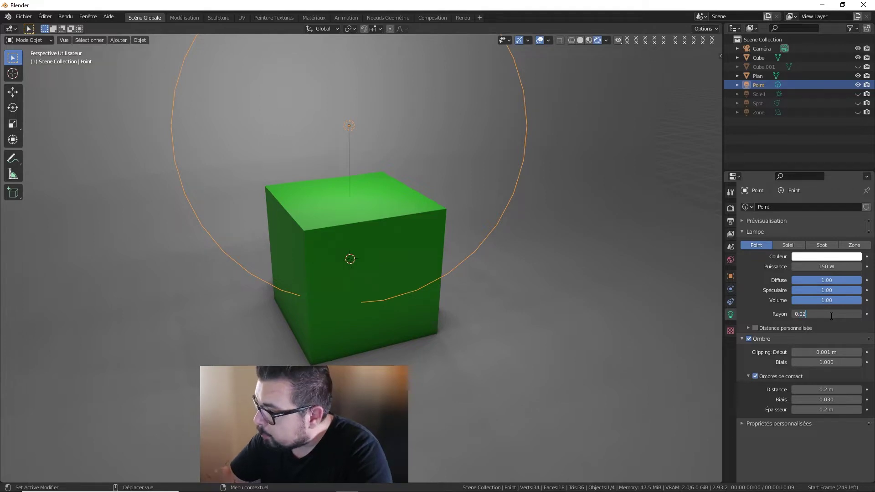
key(Return)
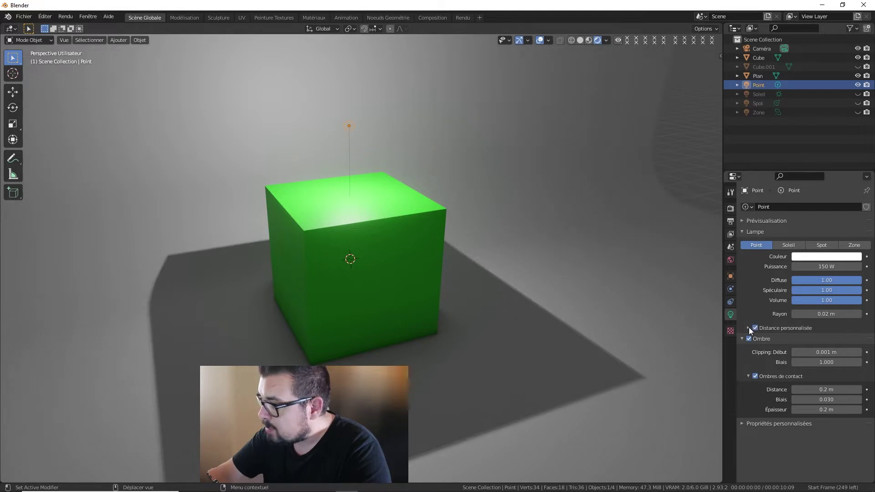
Enable the Point light's custom distance, trying cutoff values of 4 m and 5 m
click(747, 328)
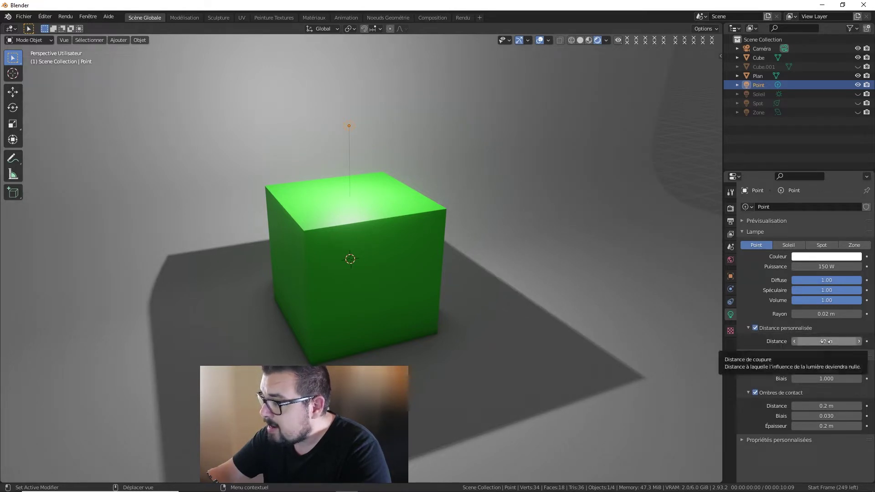
mouse_move(825, 341)
mouse_down()
mouse_move(802, 341)
mouse_move(817, 341)
mouse_up()
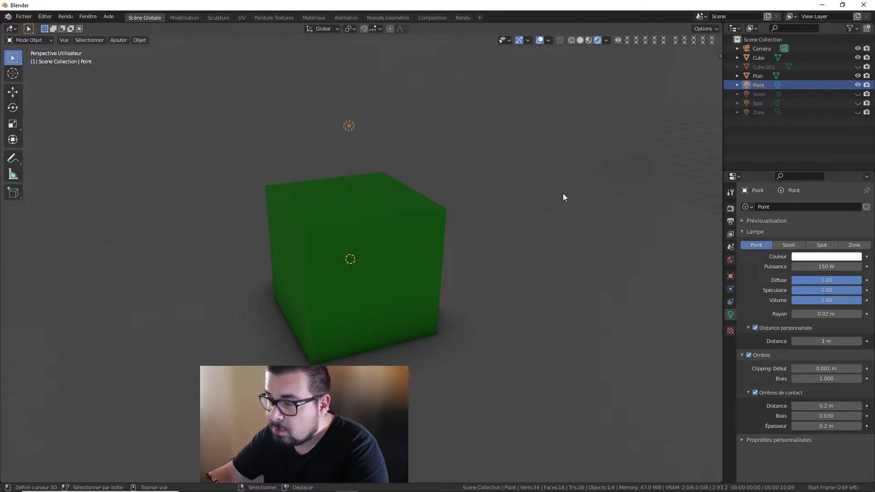
click(830, 341)
text(4)
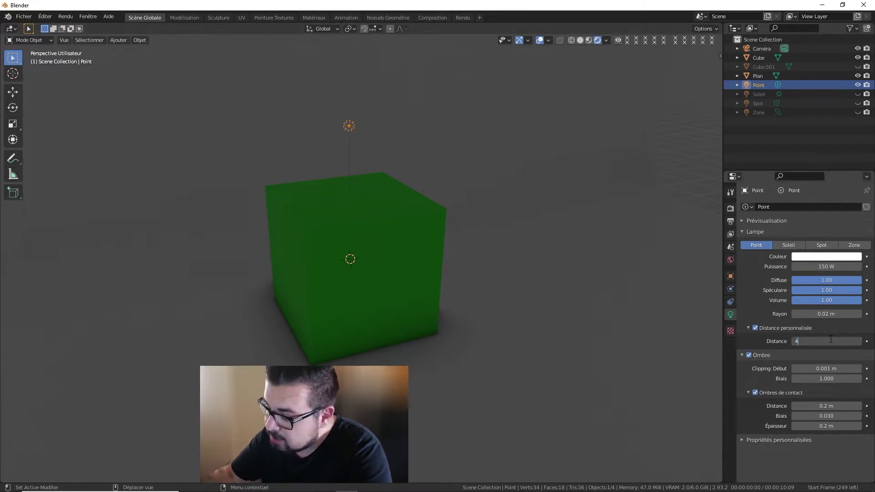
key(Return)
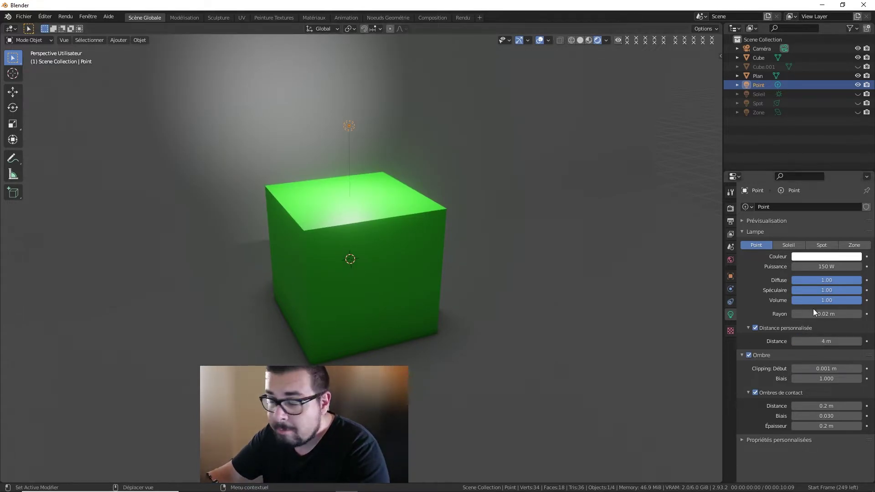
click(828, 341)
text(5)
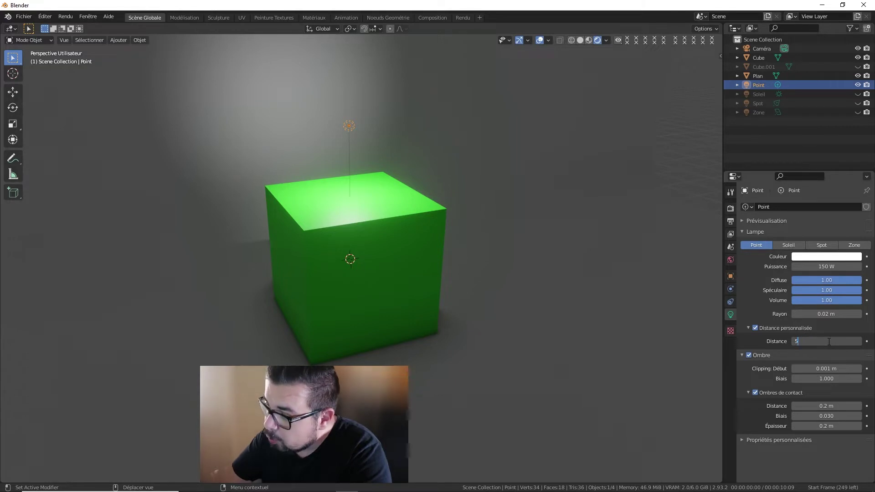
key(Return)
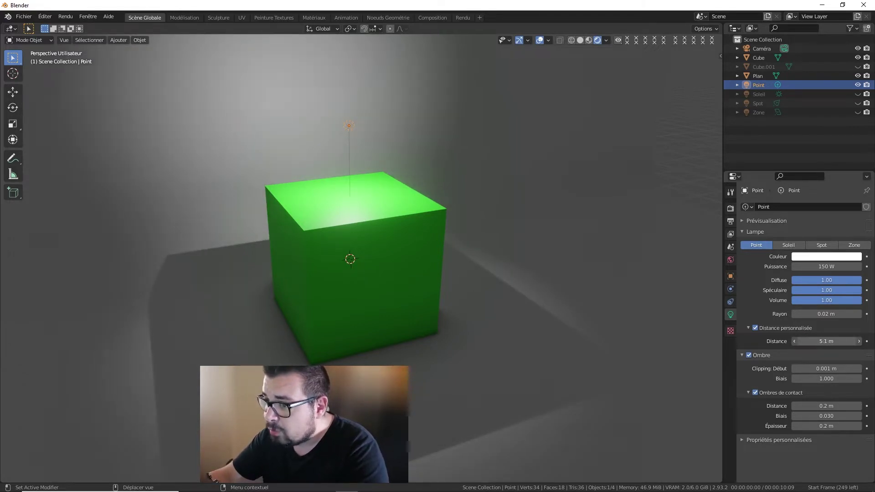
Set the cutoff distance to 10 m and switch off the light's shadows
drag(820, 341, 838, 341)
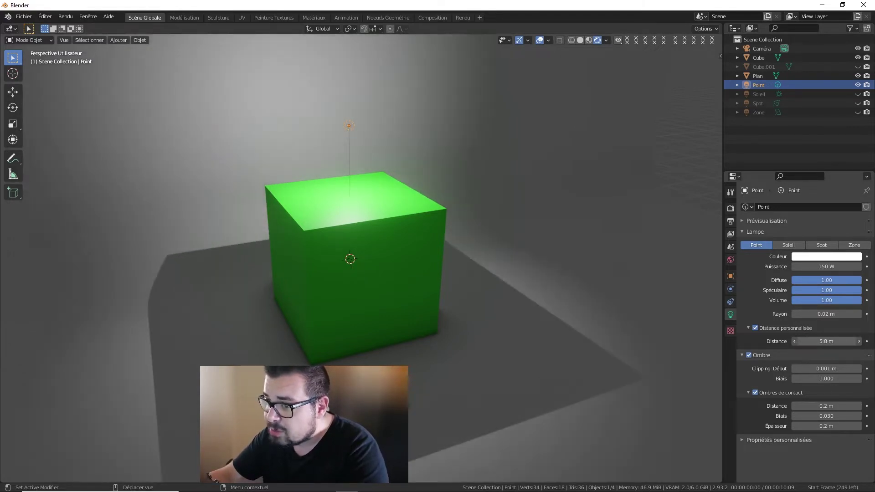
click(821, 341)
text(10)
key(Return)
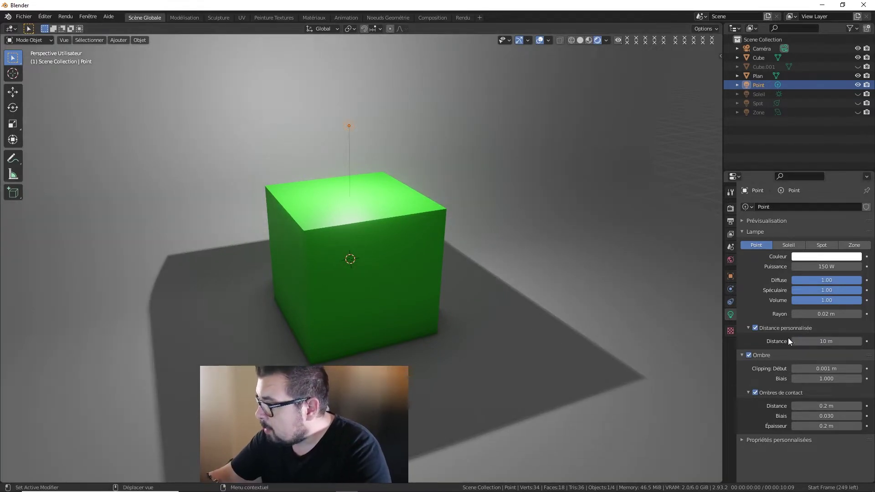
click(749, 355)
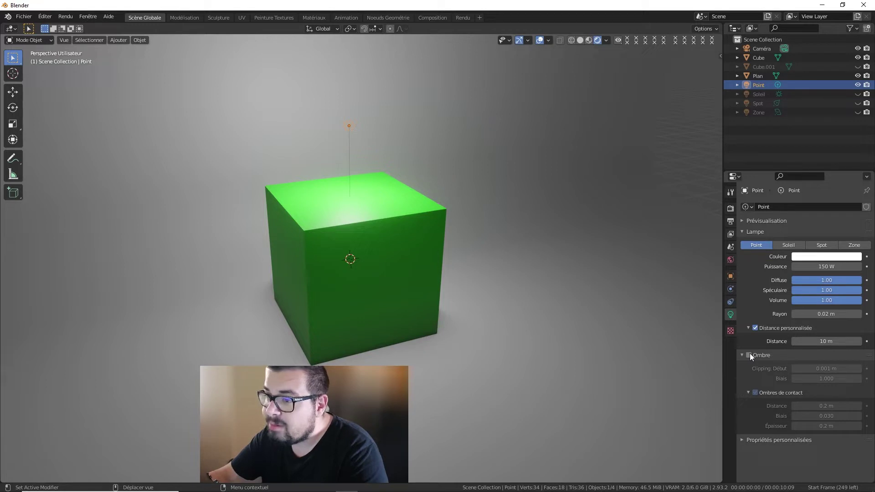
Turn the Point light's shadows back on and drag-test the shadow clipping start value
click(749, 354)
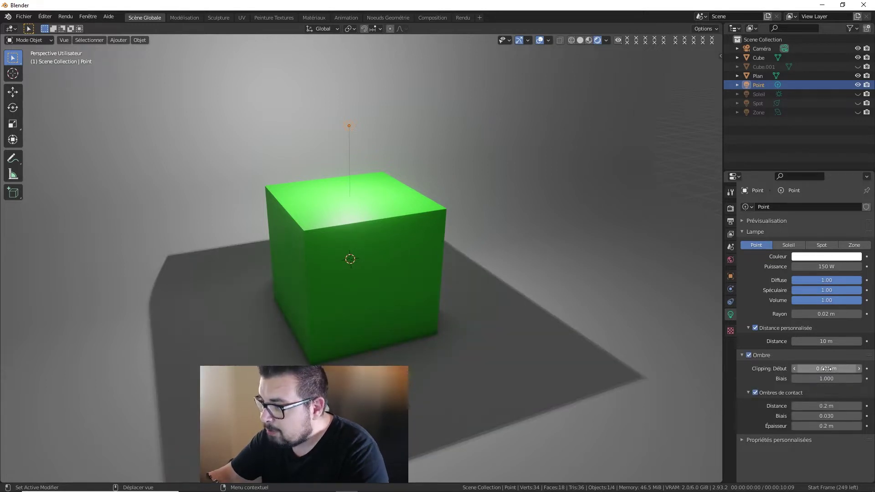
drag(822, 368, 847, 368)
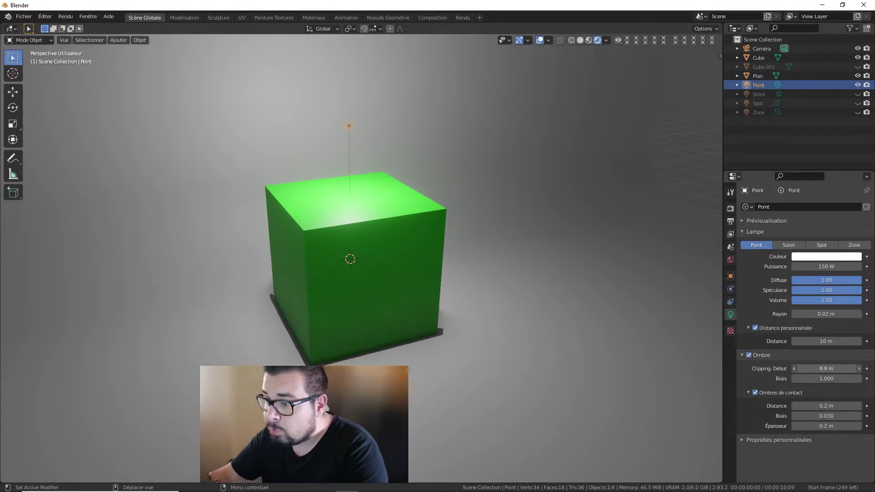
drag(826, 368, 815, 368)
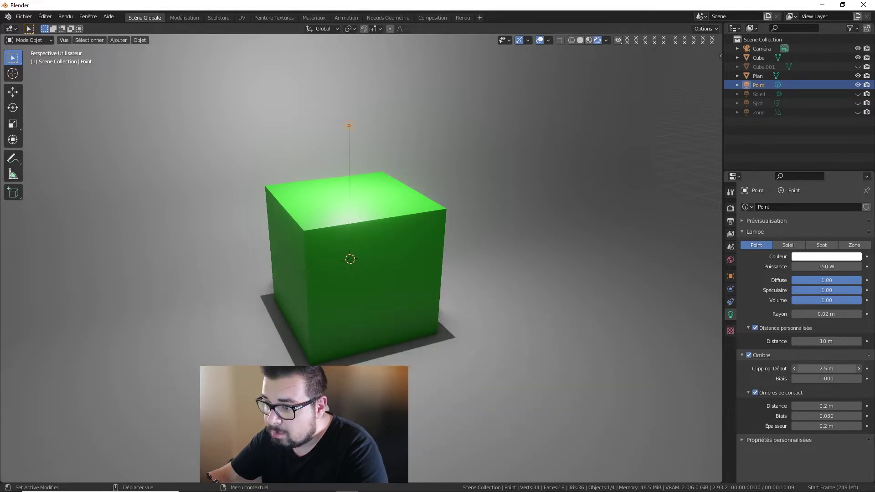
drag(826, 368, 839, 368)
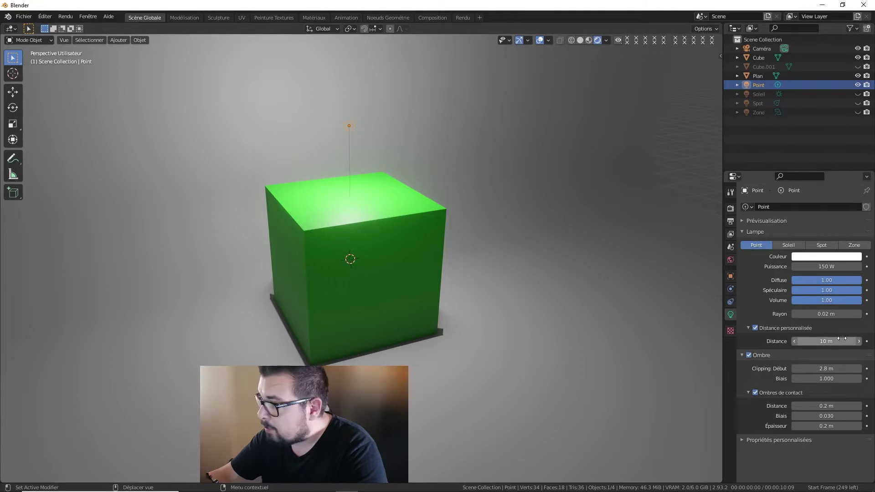
drag(829, 368, 835, 368)
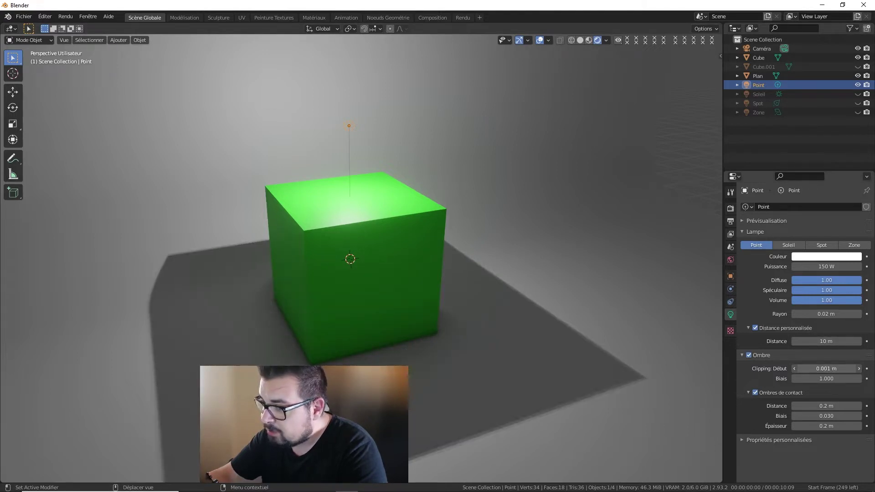
Try a 0.01 m shadow clipping start, then settle it at 0.001 m
click(829, 369)
text(0)
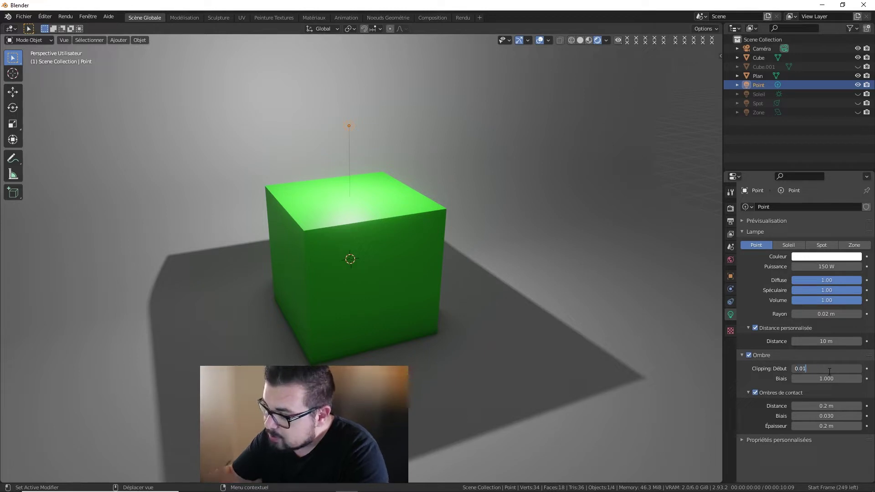
text(.01)
key(Return)
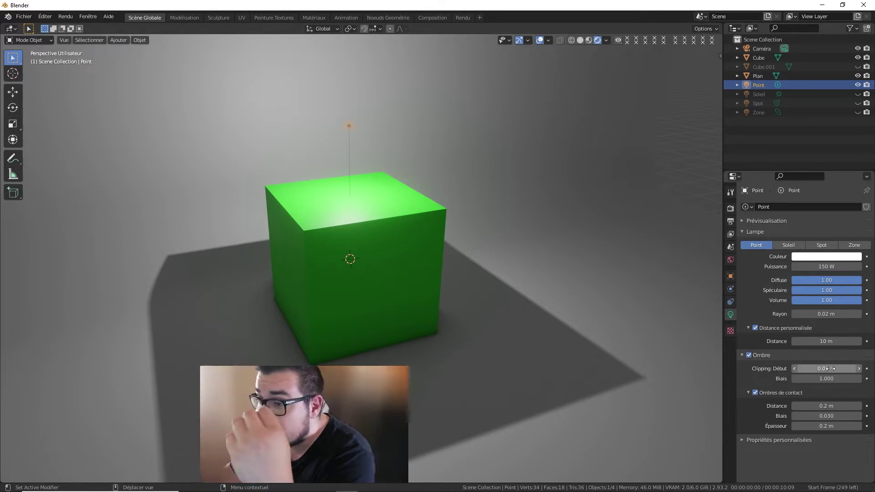
drag(833, 371, 856, 368)
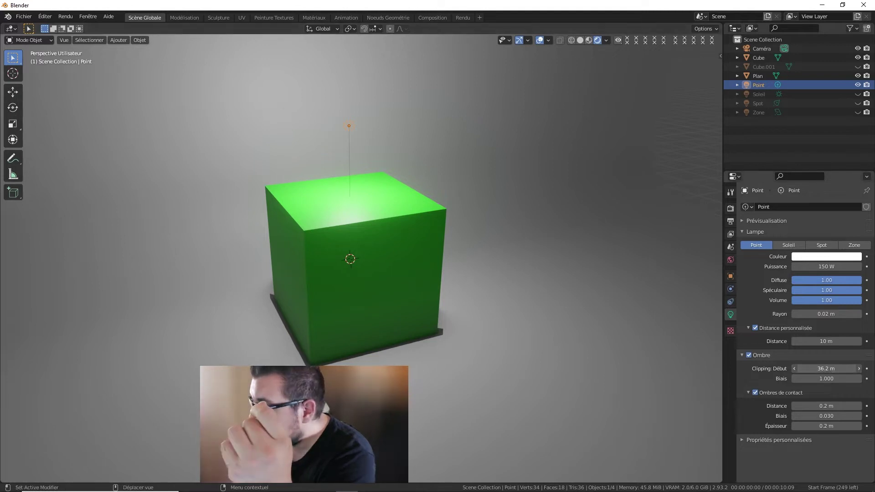
mouse_move(826, 368)
mouse_down()
mouse_move(794, 369)
mouse_move(795, 378)
mouse_up()
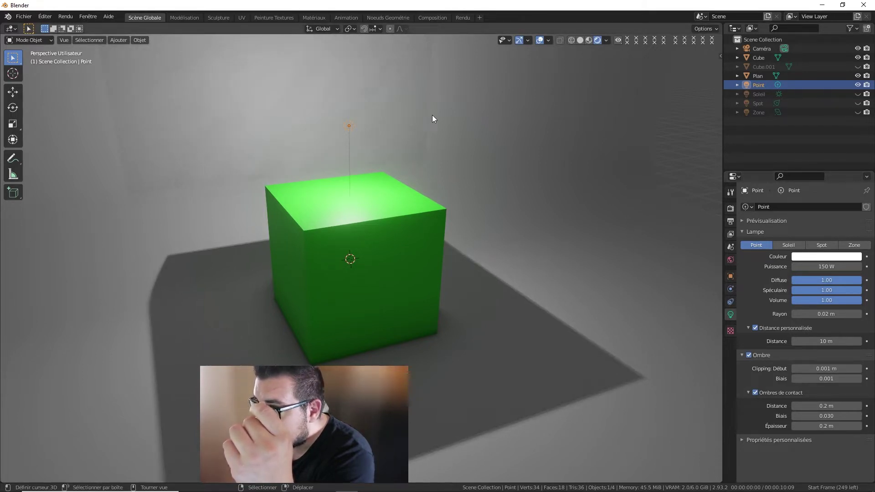
Set the Point light's shadow bias to 1.000, toggling contact shadows off and back on
click(413, 170)
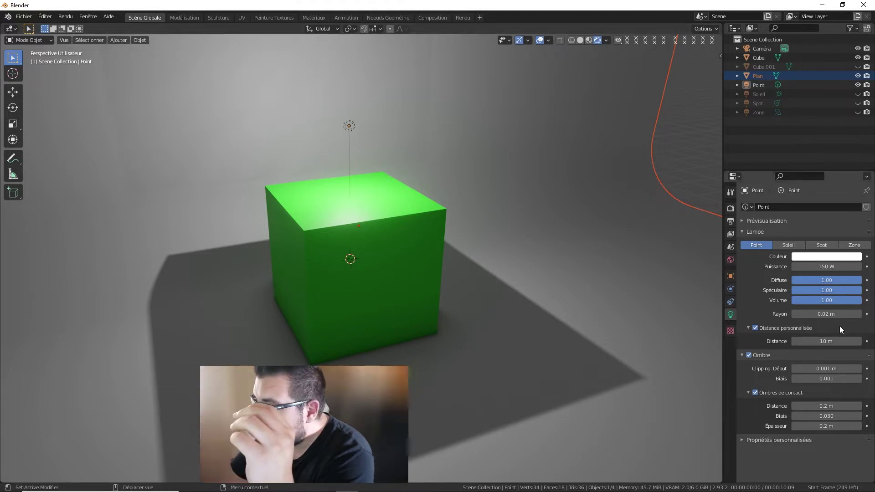
double_click(826, 380)
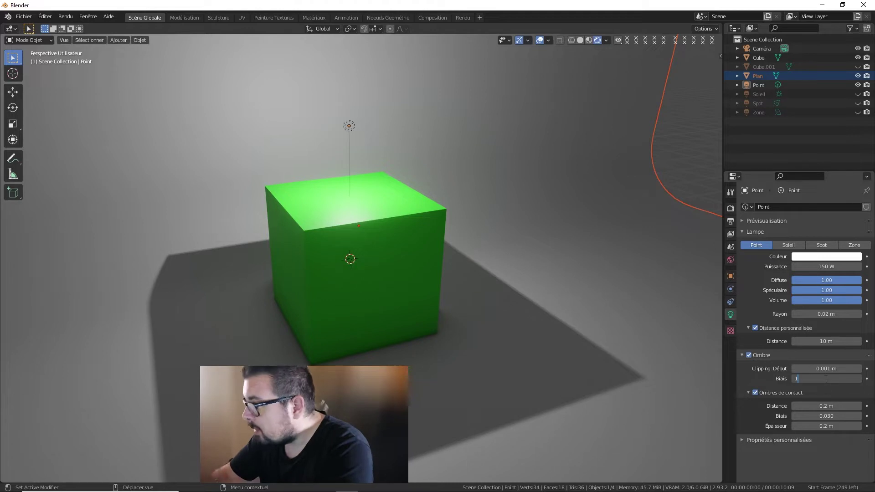
text(1)
key(Return)
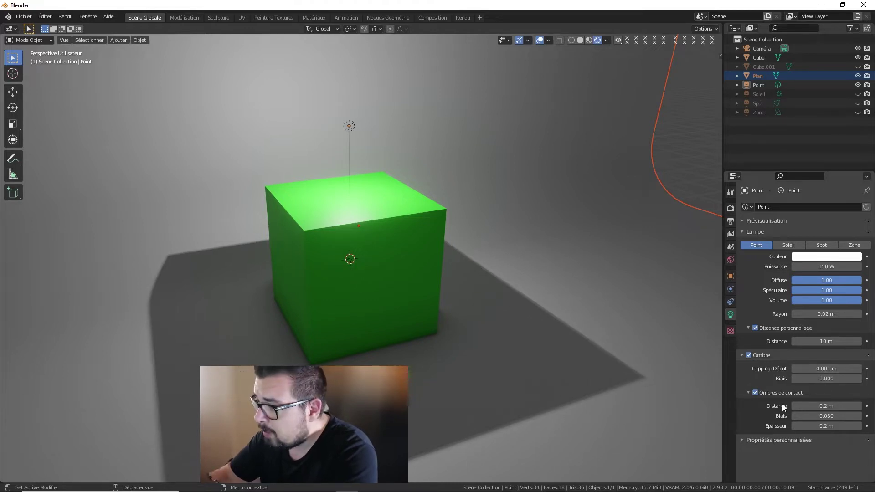
click(754, 393)
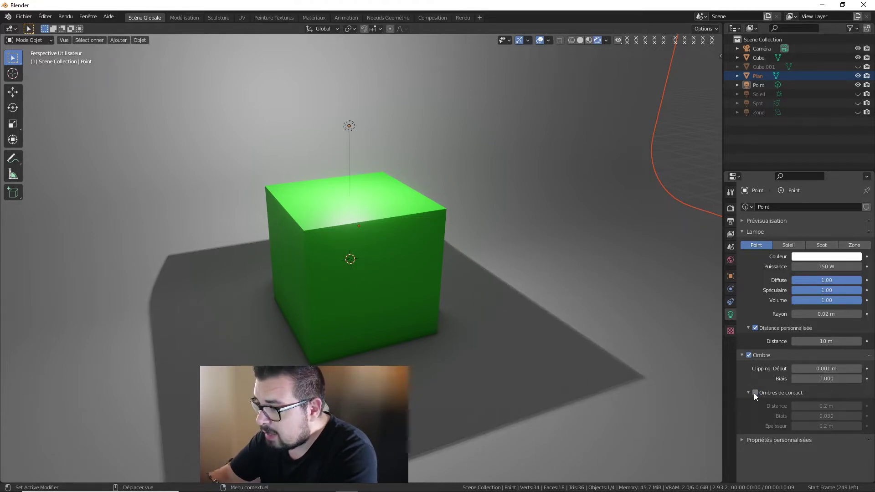
click(754, 393)
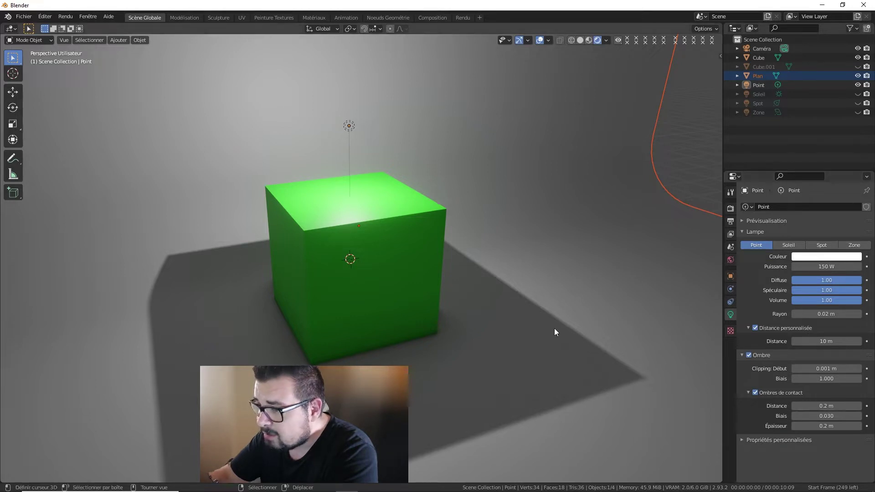
click(321, 16)
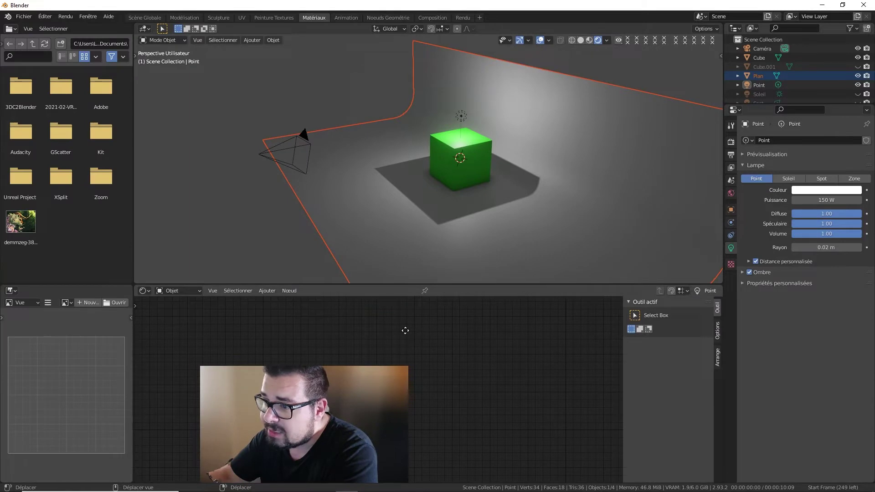
click(468, 151)
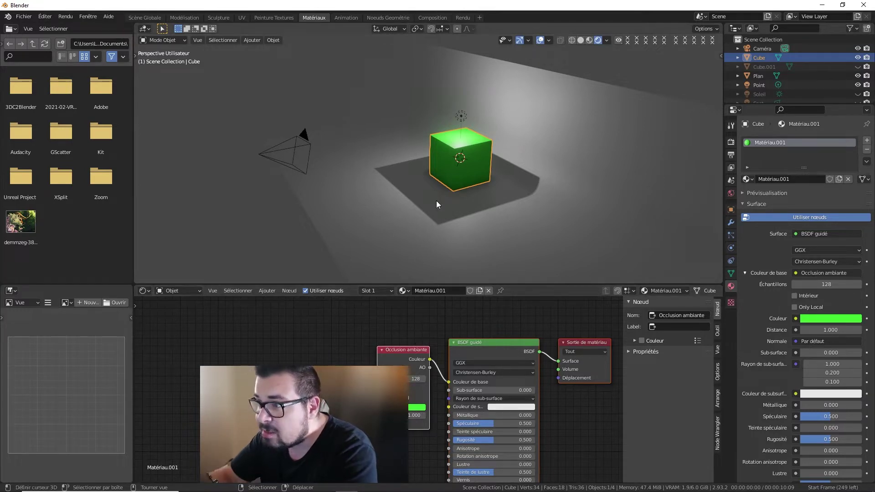
click(154, 18)
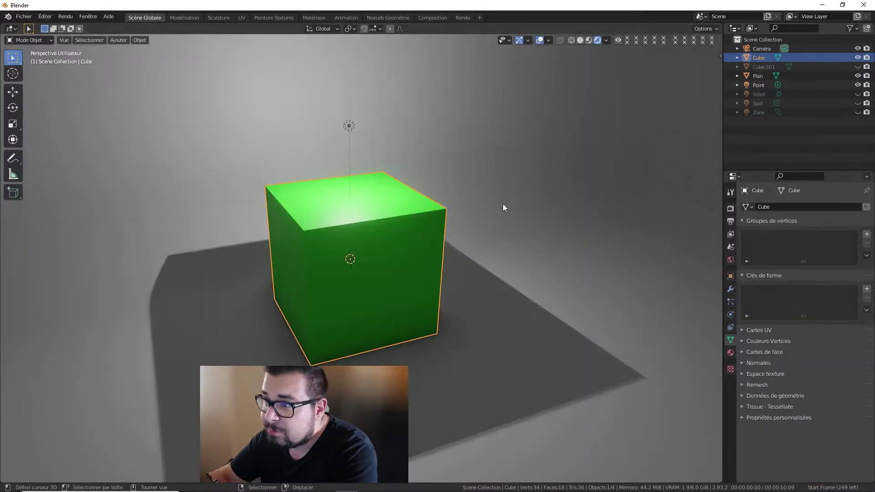
click(349, 126)
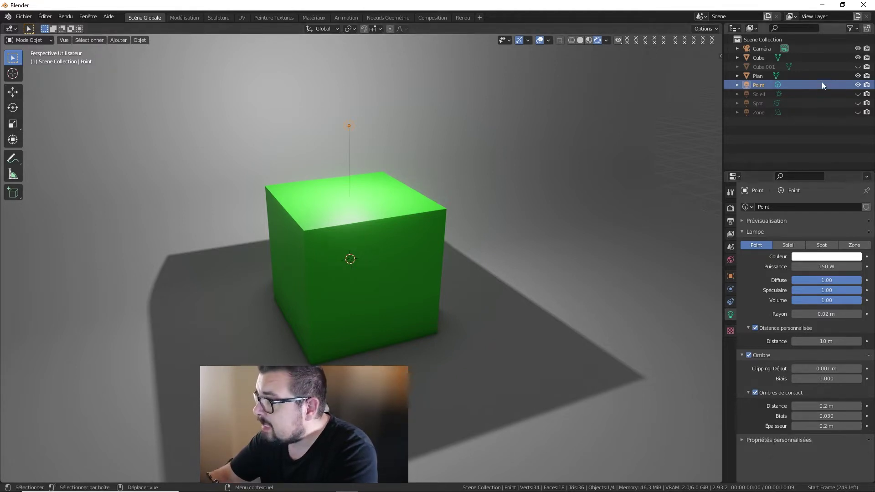
Hide the Point light, show the Soleil sun lamp, and move it above the cube
click(858, 85)
click(857, 93)
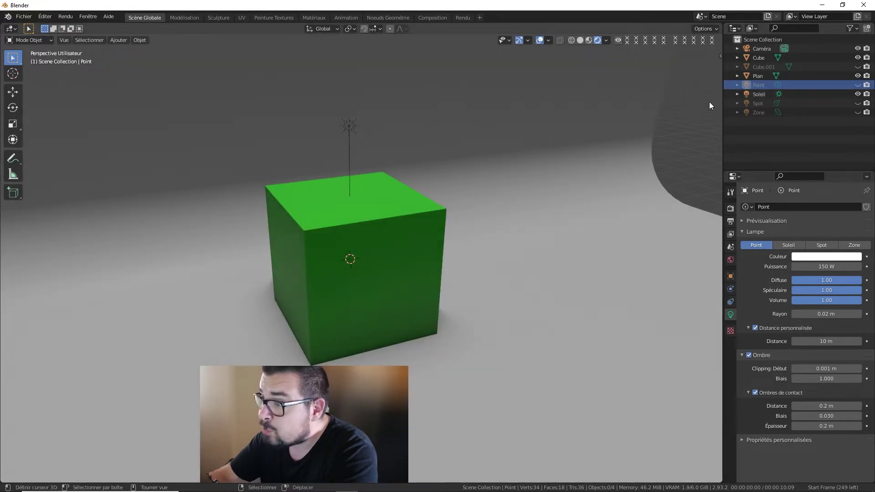
click(344, 127)
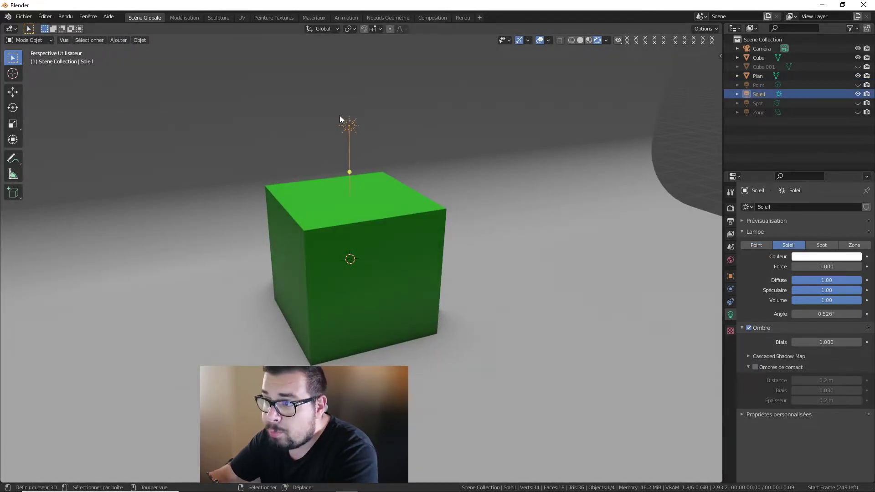
key(g)
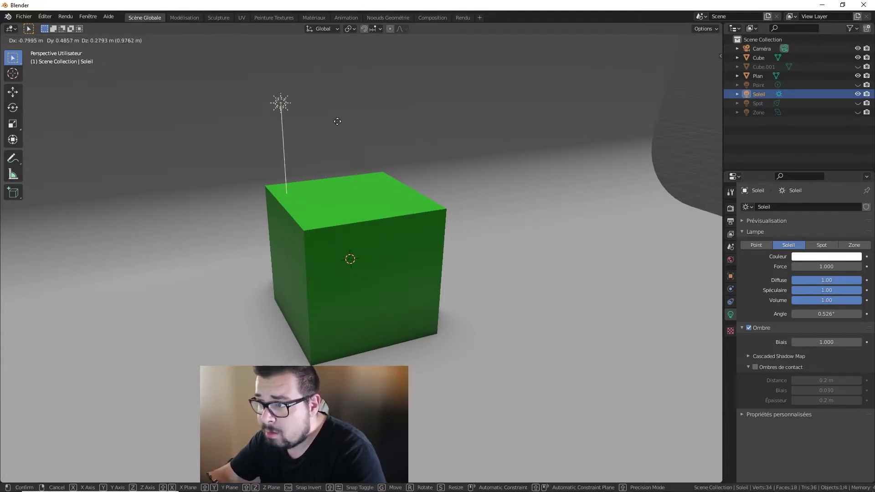
click(477, 118)
Tilt the sun lamp around the global X axis after cancelling trial rotations
key(r)
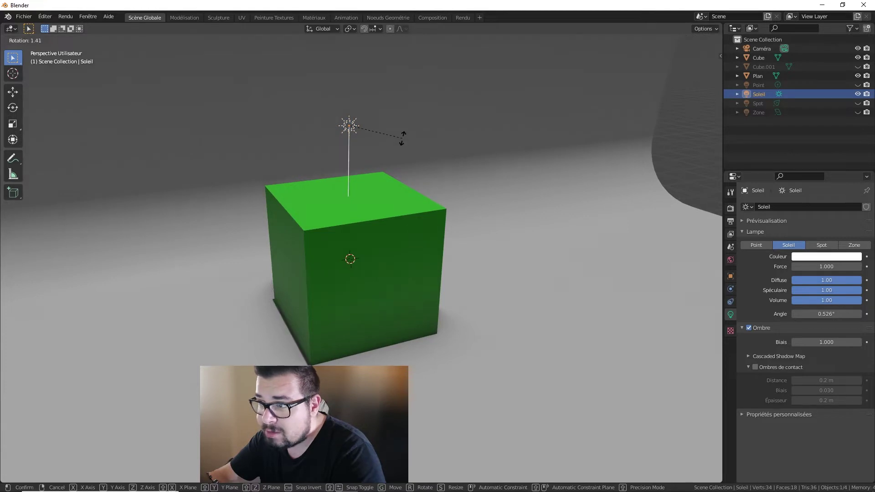
key(x)
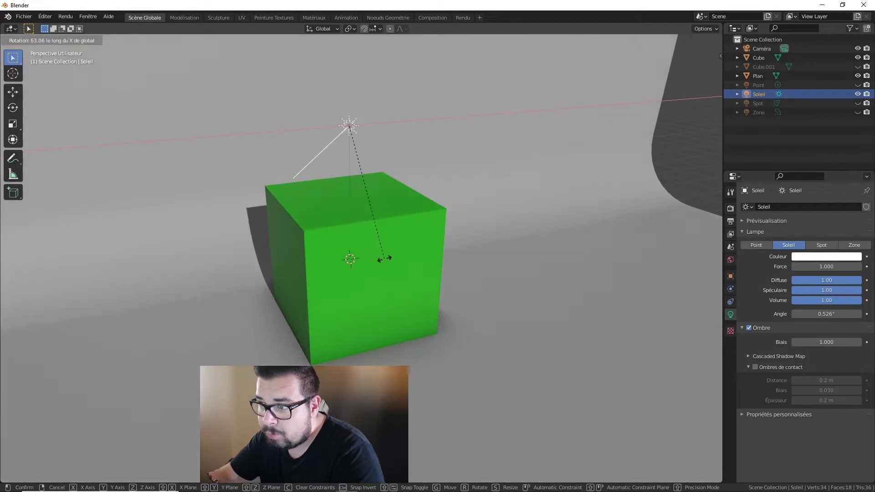
right_click(416, 222)
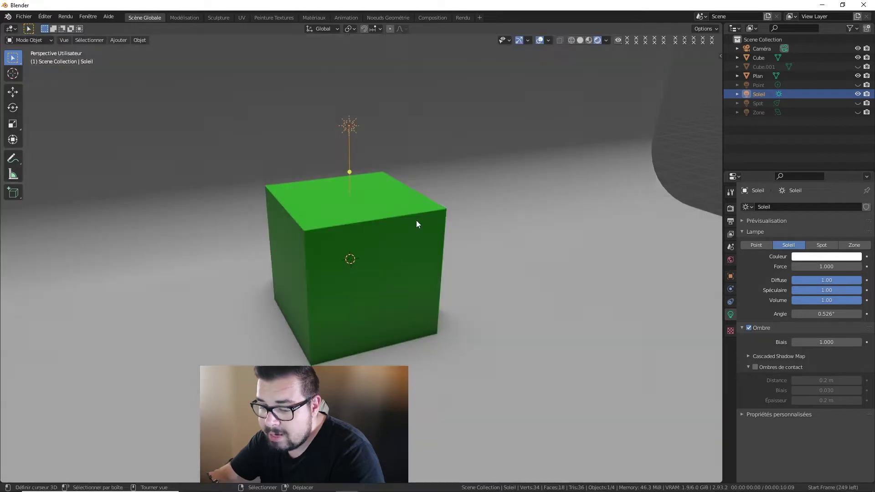
key(r)
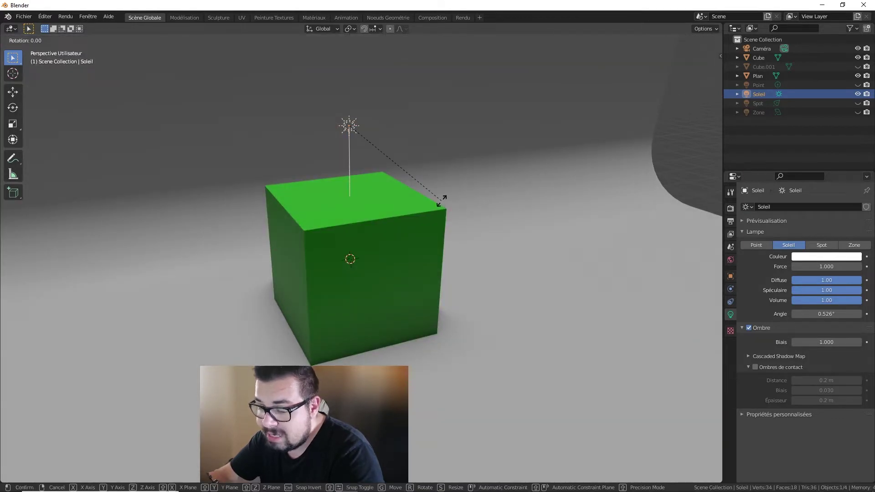
key(z)
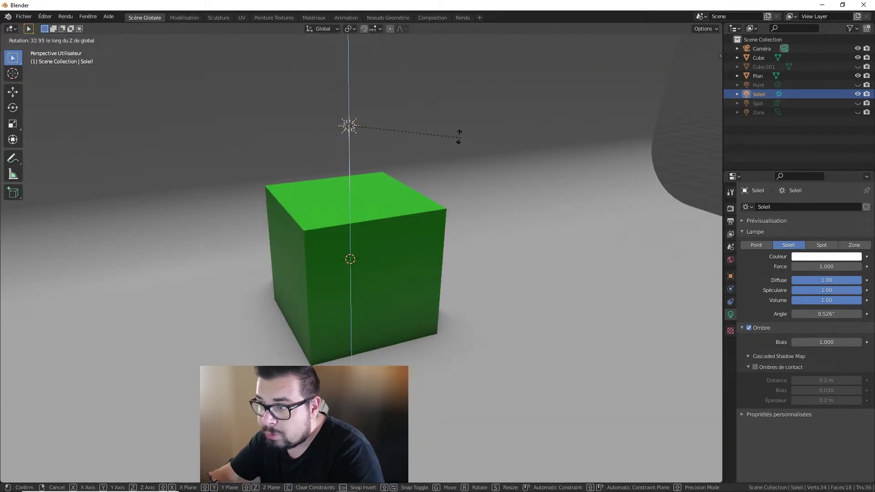
right_click(397, 134)
key(r)
key(x)
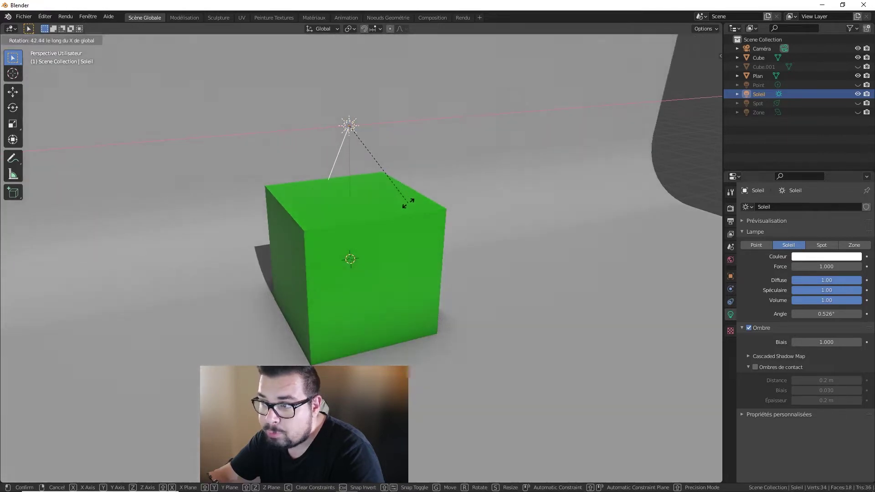
click(407, 230)
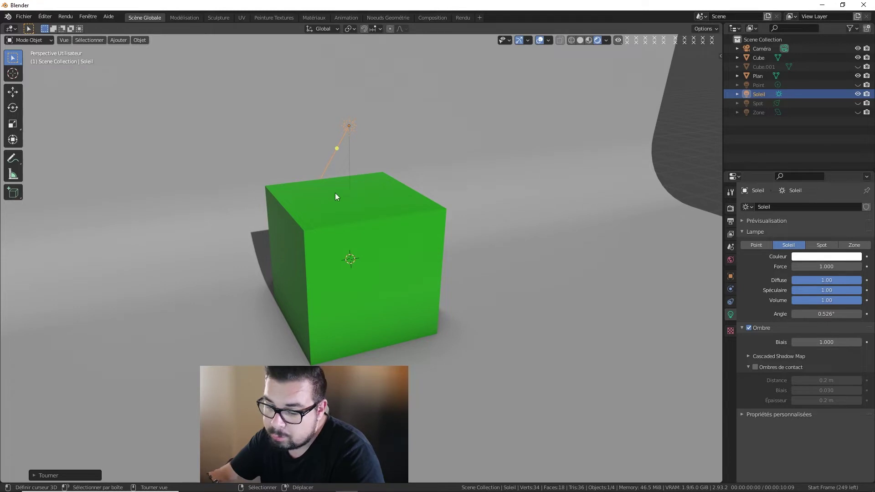
Rotate the sun lamp around the global Y axis so the cube's shadow falls sideways
key(r)
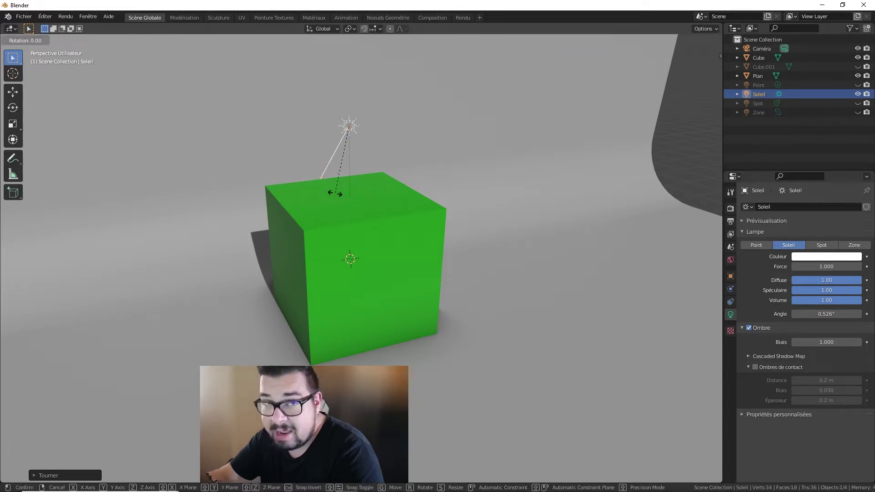
key(z)
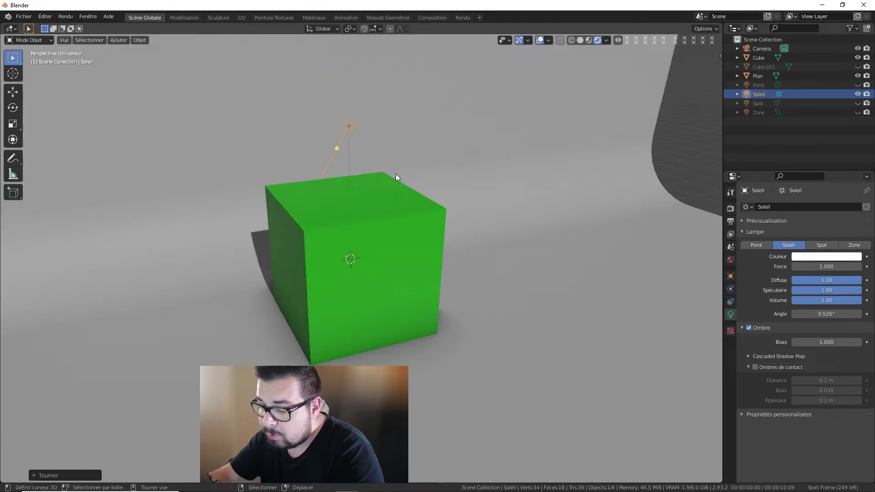
key(y)
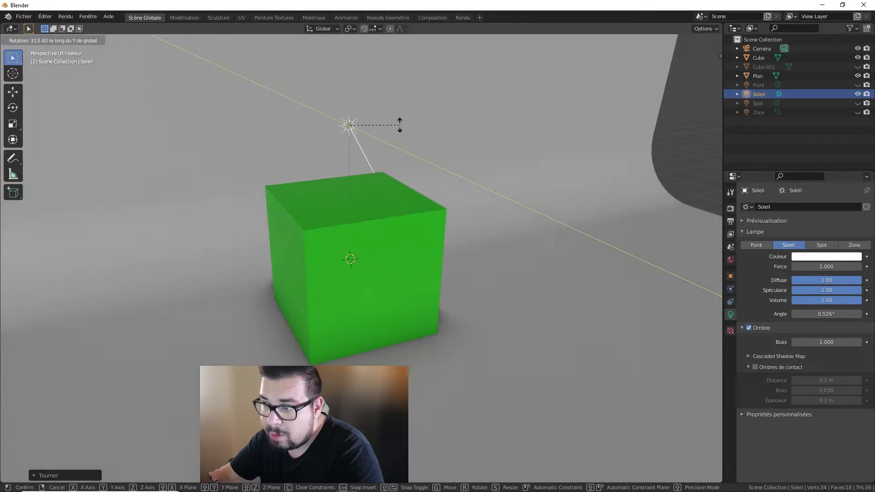
click(390, 113)
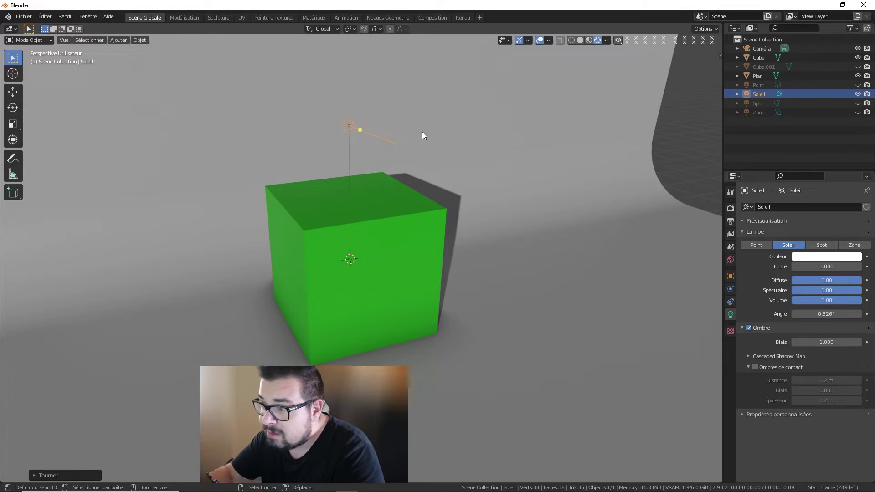
Set the sun lamp's strength to 5 and test its diffuse contribution
click(830, 267)
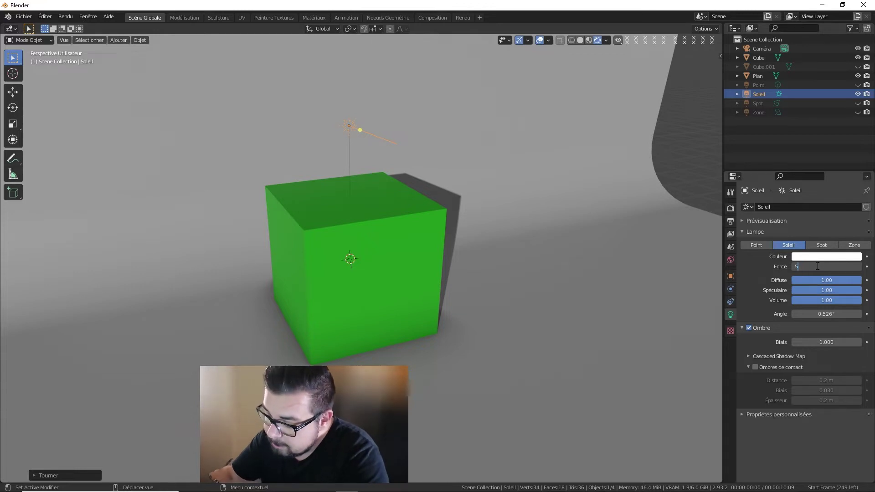
text(5)
key(Return)
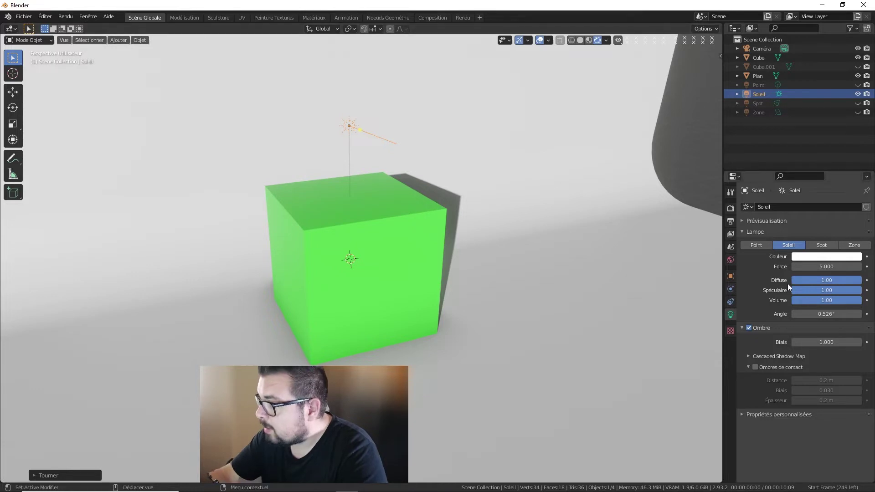
mouse_move(826, 279)
mouse_down()
mouse_move(809, 279)
mouse_move(861, 290)
mouse_up()
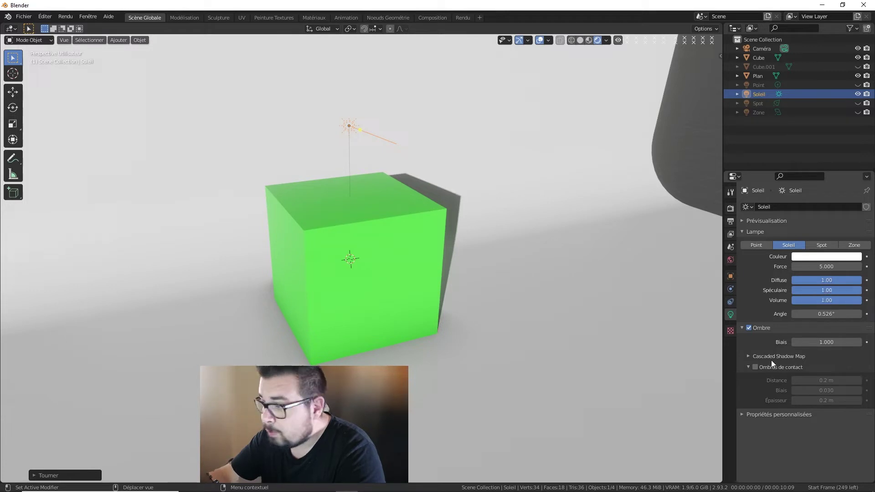
Enable the sun's contact shadows and reveal its Cascaded Shadow Map settings
click(755, 366)
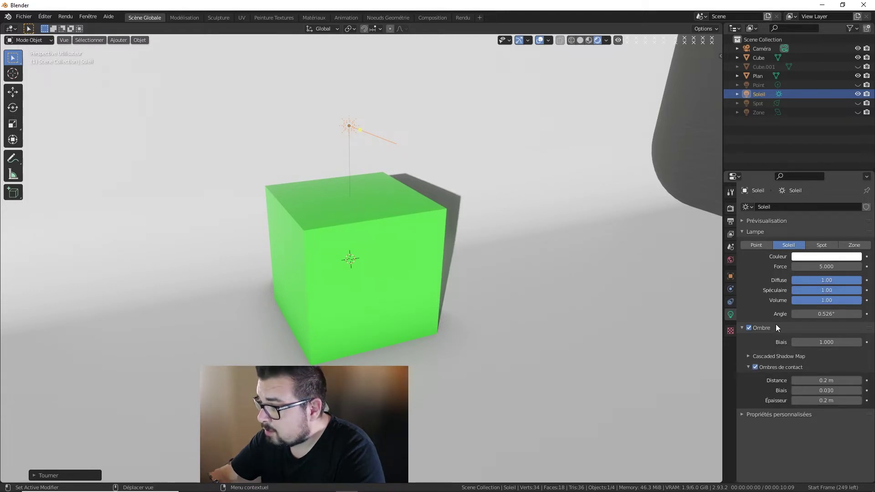
click(748, 356)
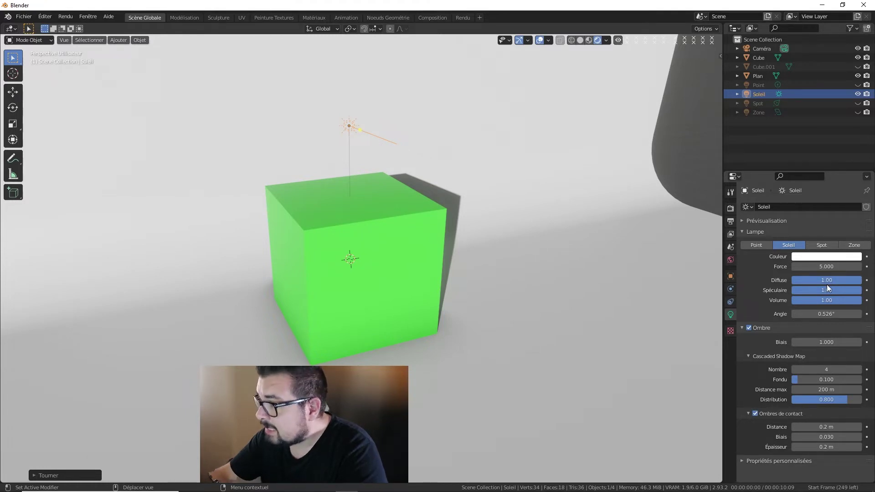
click(829, 267)
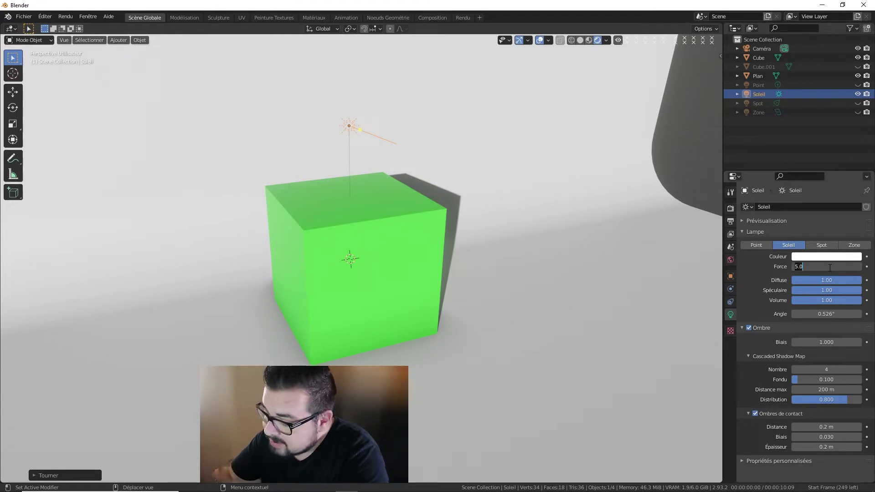
Return sun strength to 1, cut shadow cascades to 1, and briefly toggle the Point light
text(1)
key(Return)
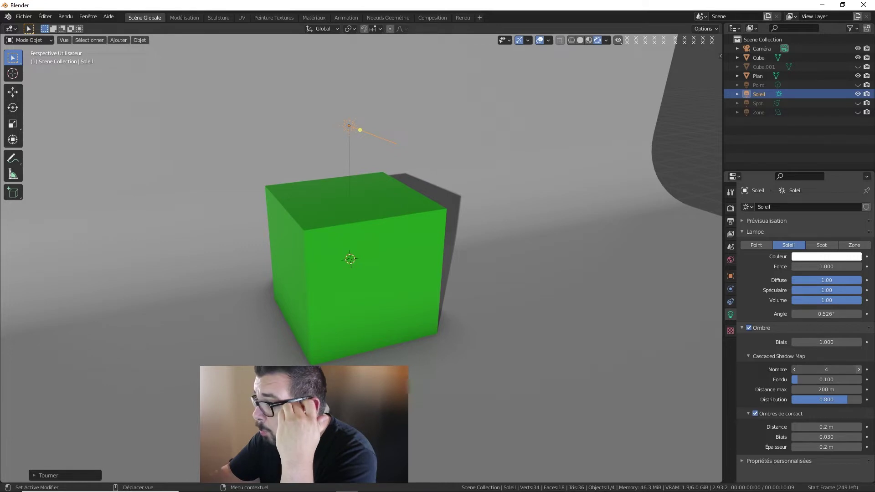
drag(827, 371, 811, 371)
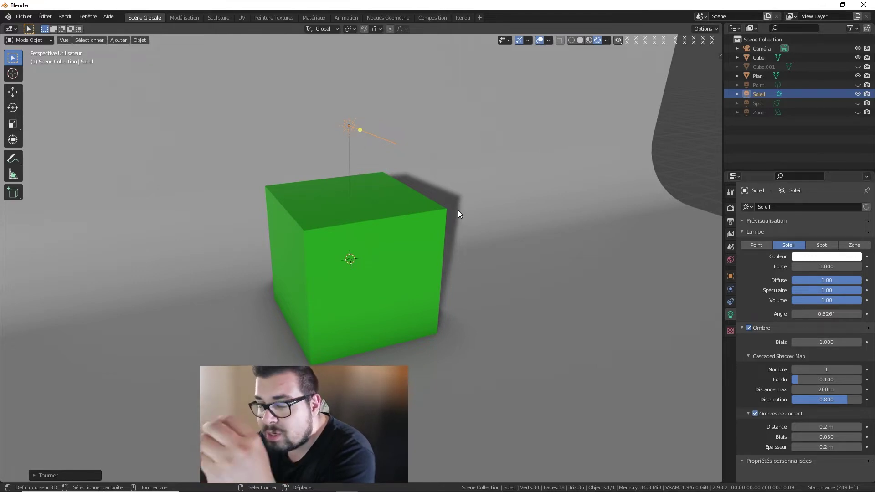
click(857, 85)
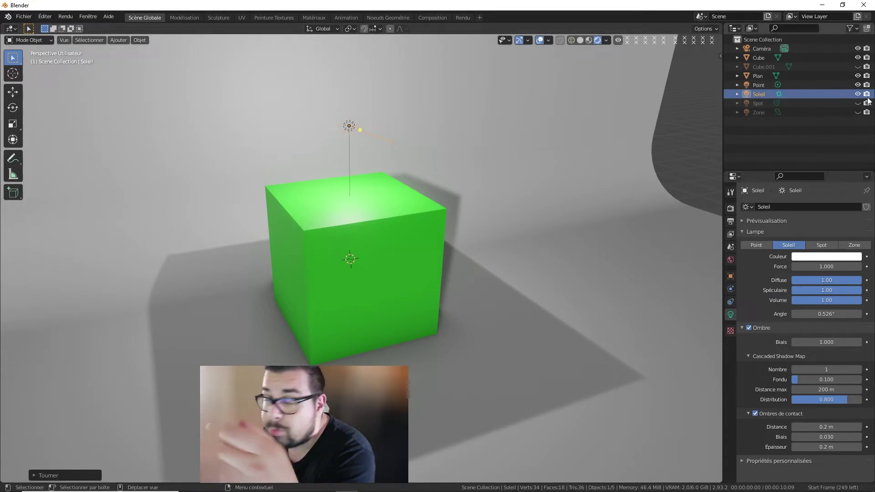
click(858, 85)
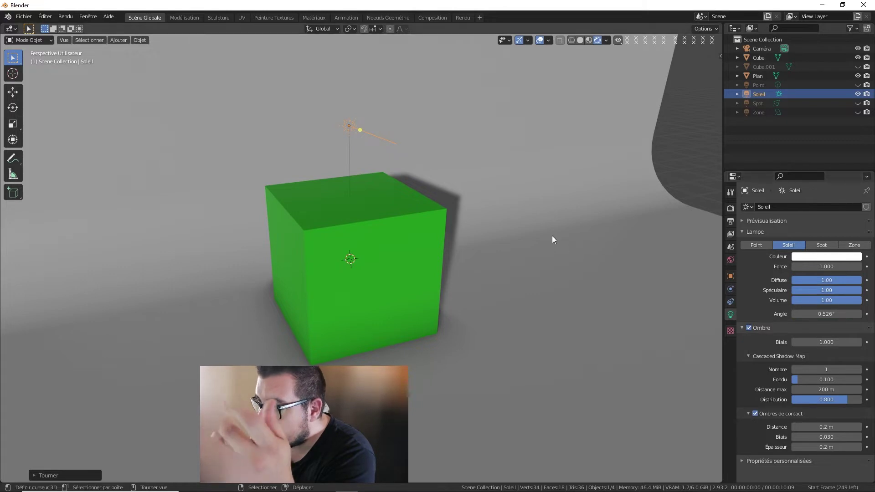
Tilt the sun lamp around the X axis and widen its angle to test soft shadows
key(r)
key(x)
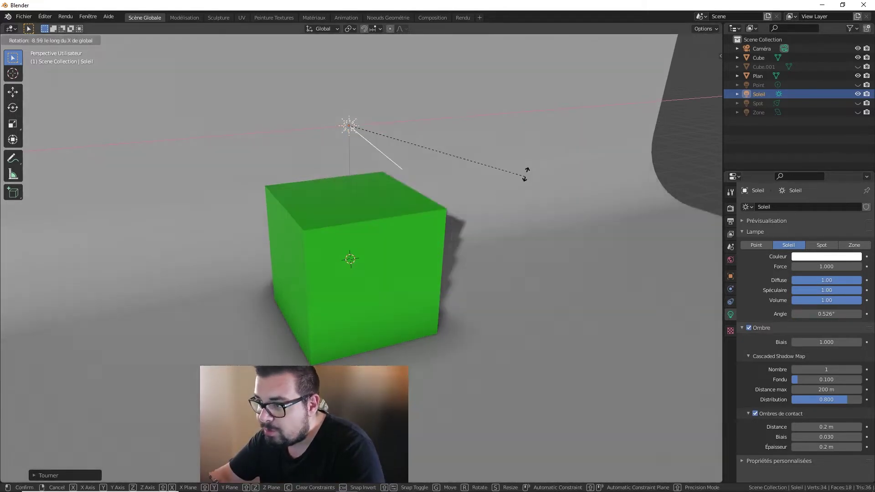
click(527, 156)
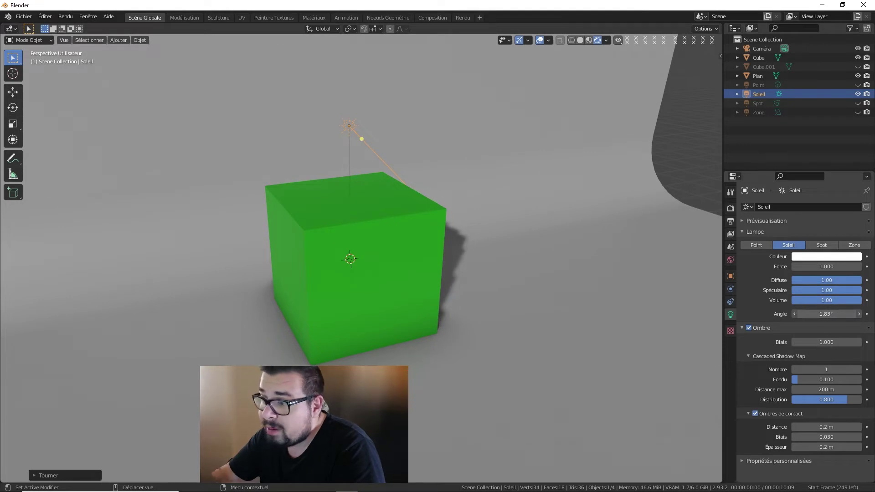
drag(826, 314, 829, 308)
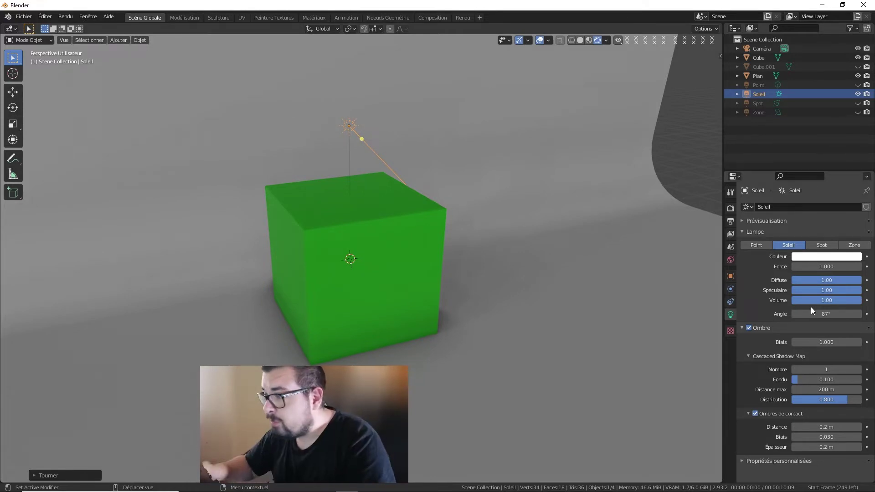
Bring the sun angle down to 0.05° for crisp shadows, adjusting shadow cascades along the way
click(822, 314)
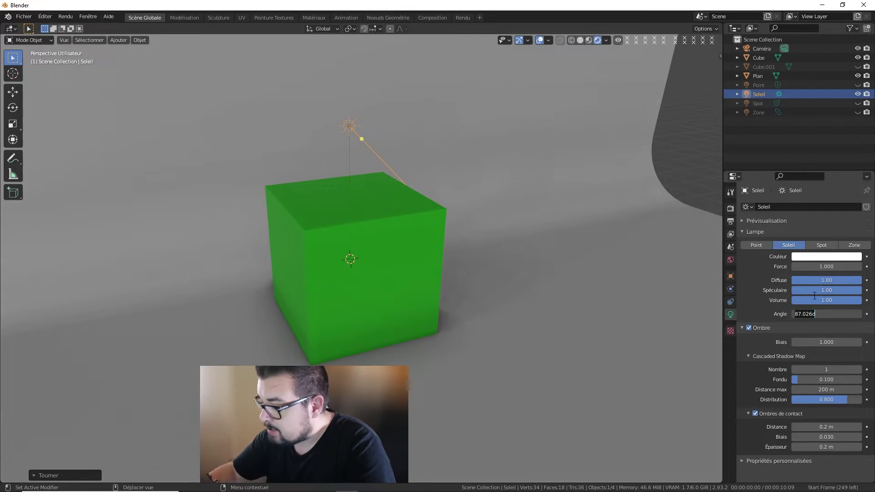
text(0)
key(Return)
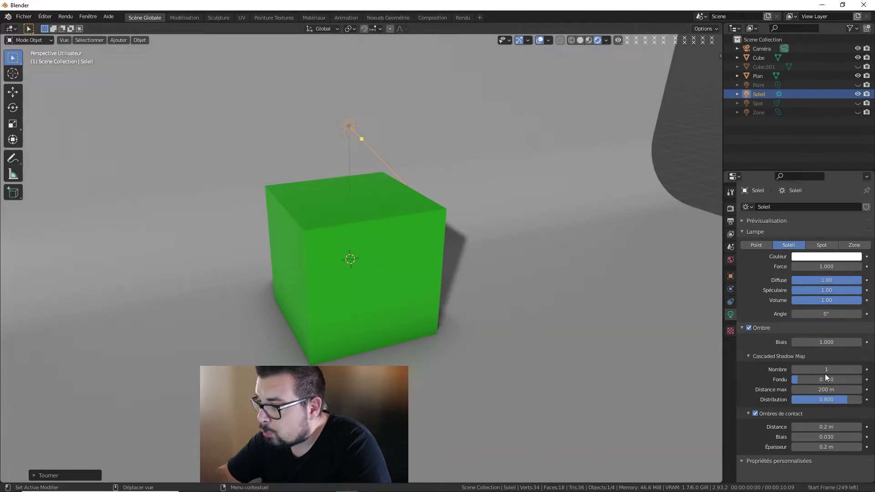
drag(825, 370, 834, 370)
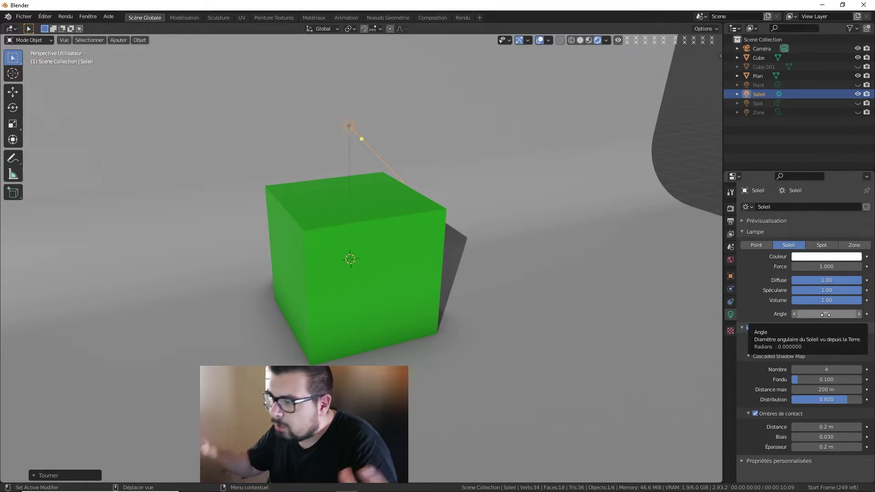
mouse_move(822, 314)
mouse_down()
mouse_move(811, 314)
mouse_move(843, 313)
mouse_move(802, 313)
mouse_move(815, 314)
mouse_up()
click(832, 314)
text(12.4d)
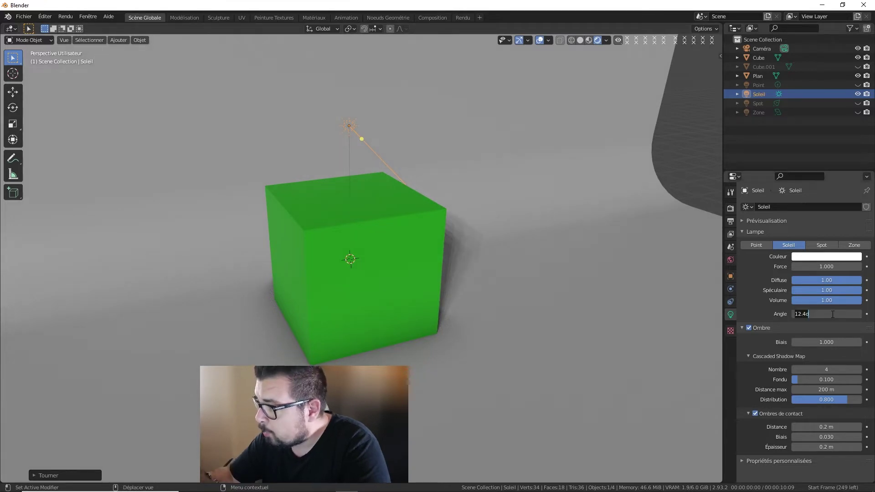
key(BackSpace)
key(BackSpace)
key(BackSpace)
text(0.05)
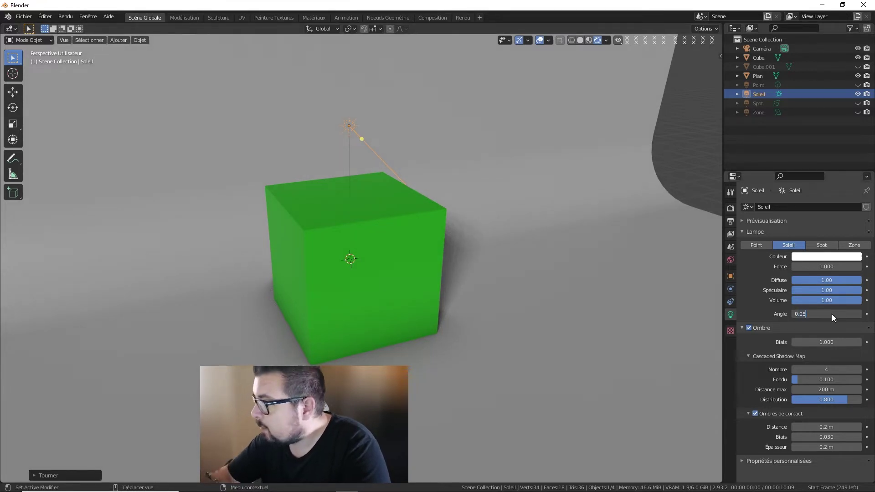
key(Return)
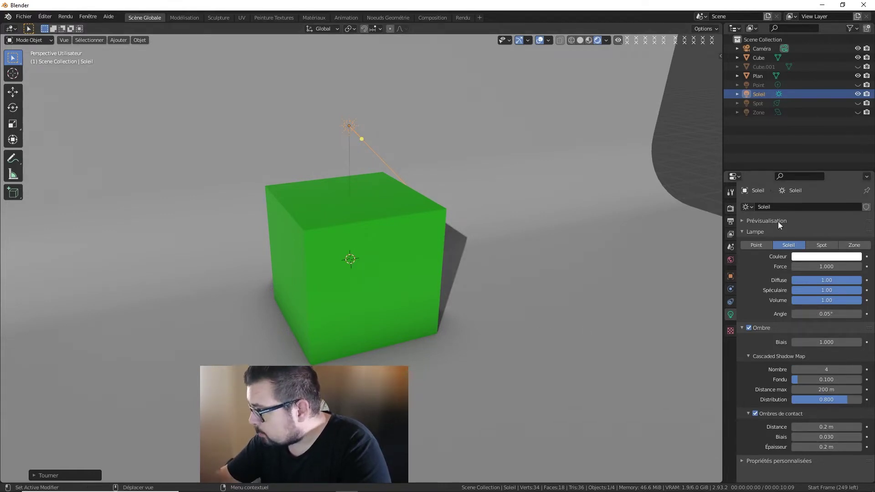
Swap the sun for the Spot lamp, inspect it in local view, and widen its radius to 0.81 m
click(857, 94)
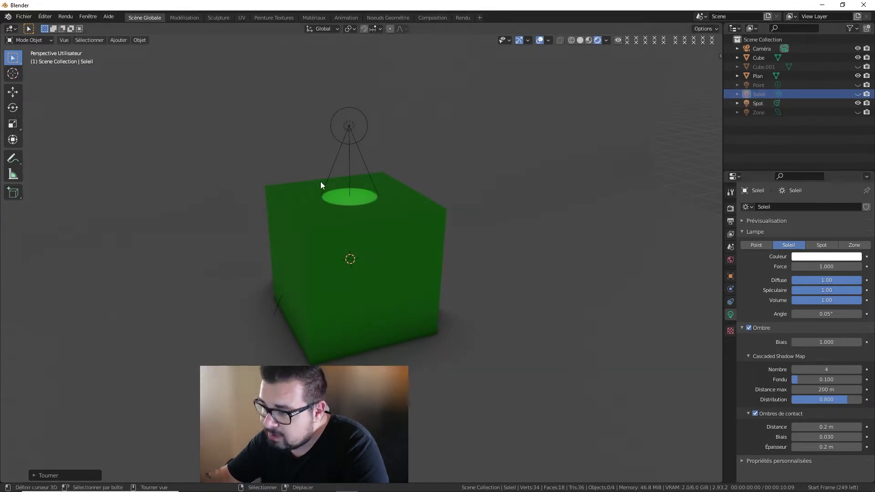
click(352, 128)
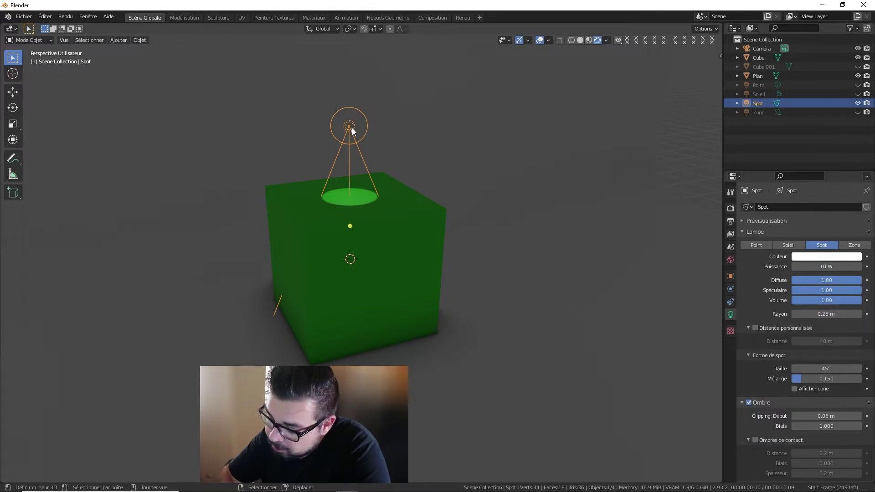
key(KP_Divide)
mouse_move(385, 332)
middle_down()
mouse_move(389, 345)
mouse_move(371, 301)
mouse_move(390, 303)
mouse_move(390, 223)
middle_up()
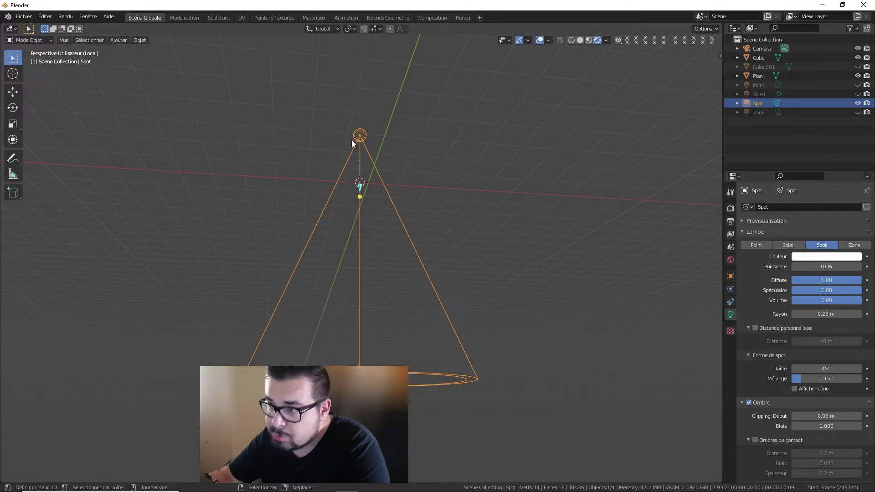
middle_drag(352, 140, 355, 148)
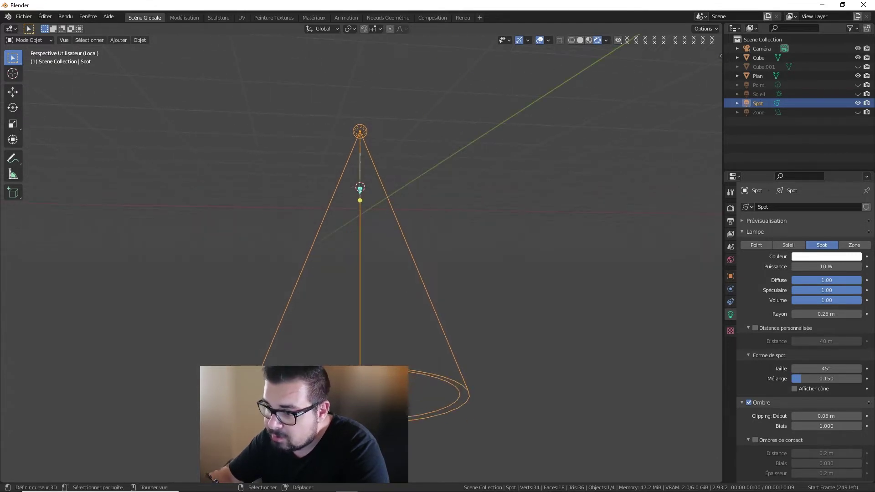
key(KP_Divide)
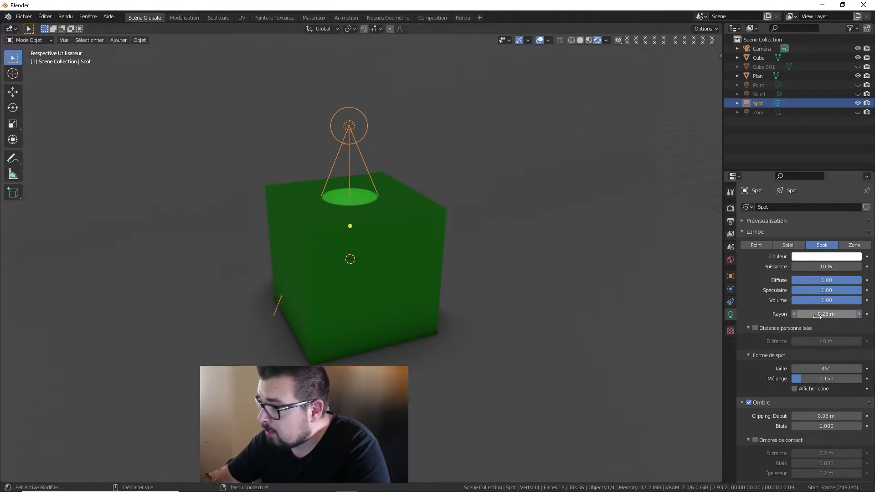
drag(825, 314, 826, 314)
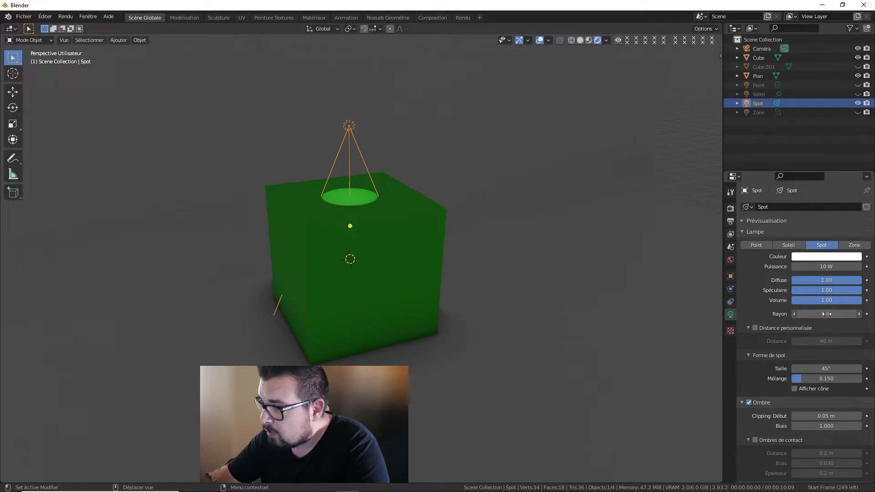
drag(826, 314, 854, 313)
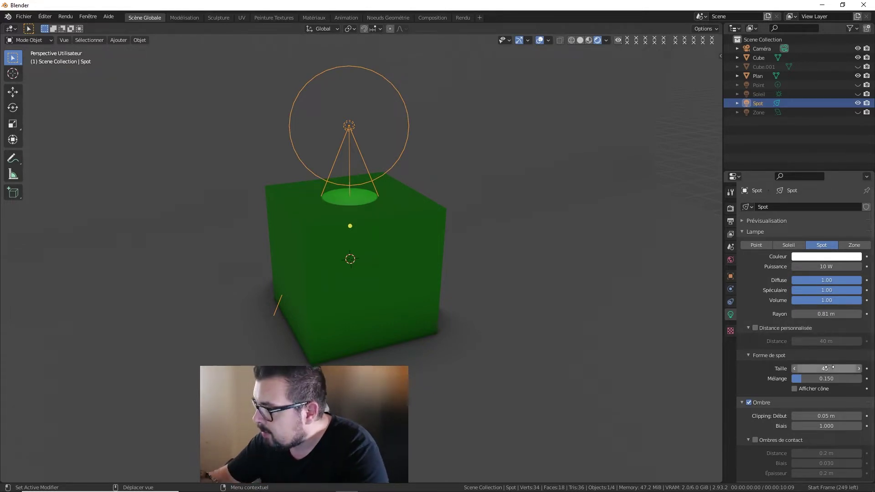
Widen the spot cone angle and toggle its cone volume display on and off twice
mouse_move(820, 368)
mouse_down()
mouse_move(859, 368)
mouse_move(810, 369)
mouse_move(820, 368)
mouse_up()
text(125)
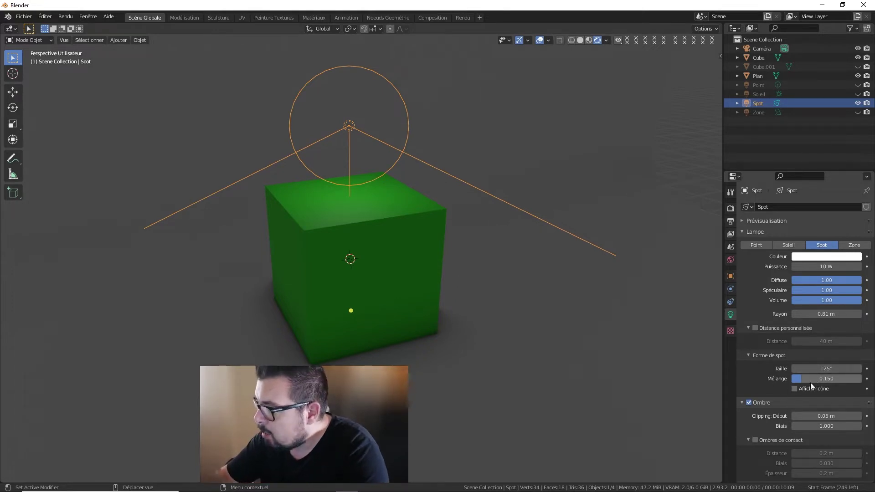
click(794, 388)
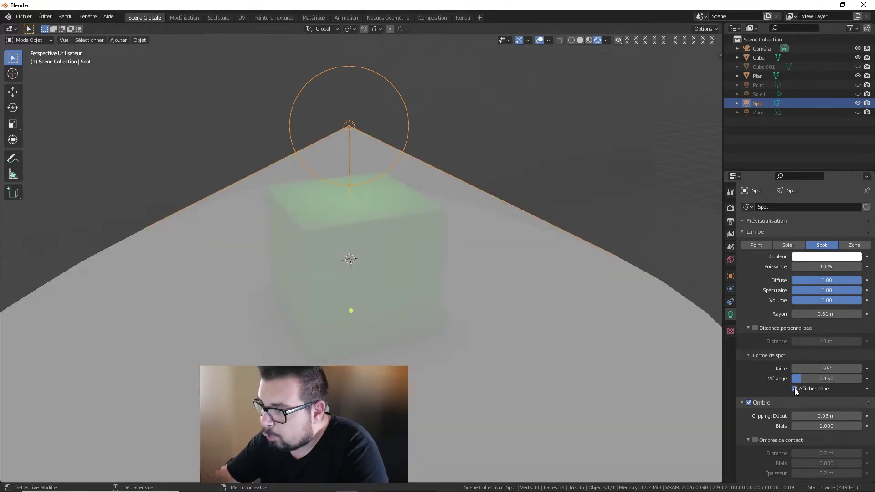
click(794, 388)
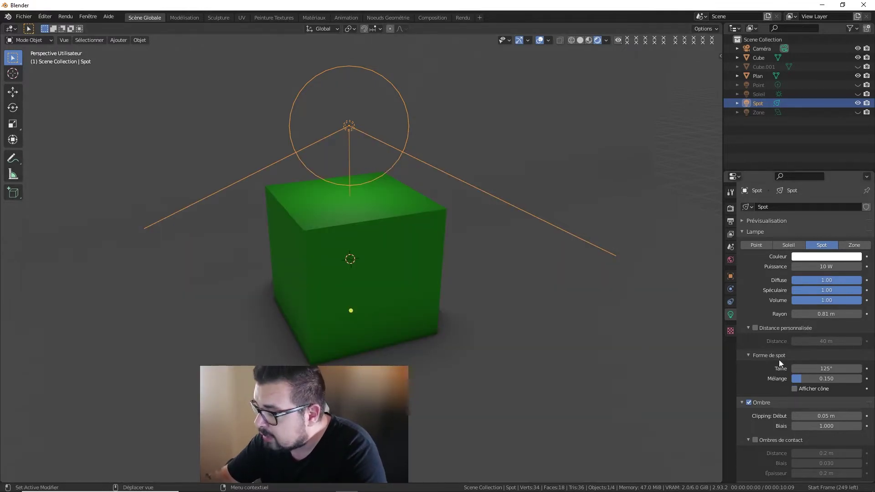
click(796, 389)
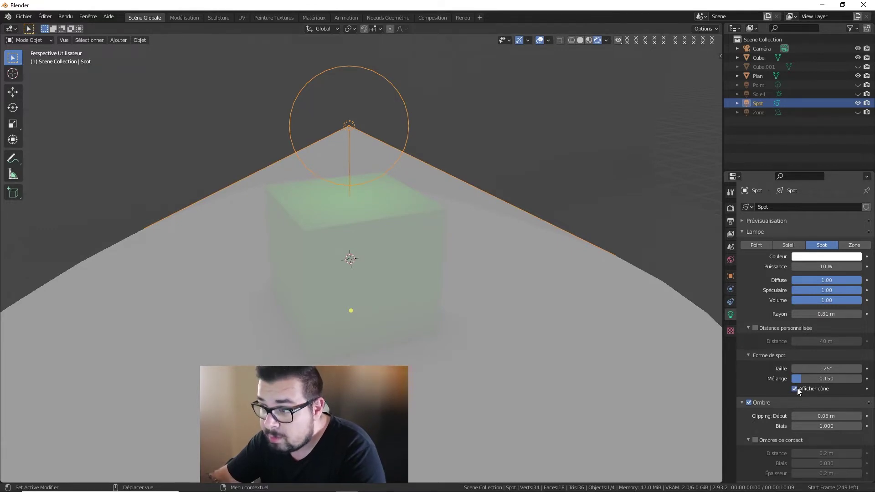
click(795, 389)
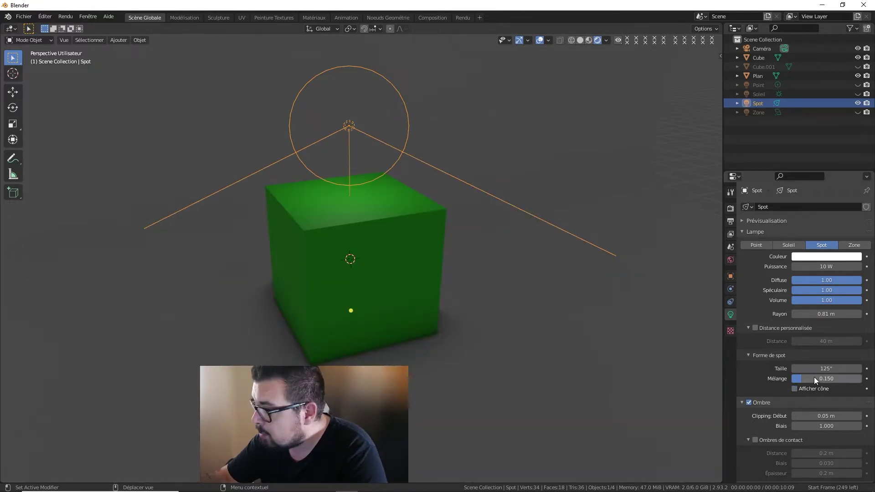
Settle the spot at a 65.6° cone with 1.0 blend and enable its contact shadows
drag(813, 378, 853, 378)
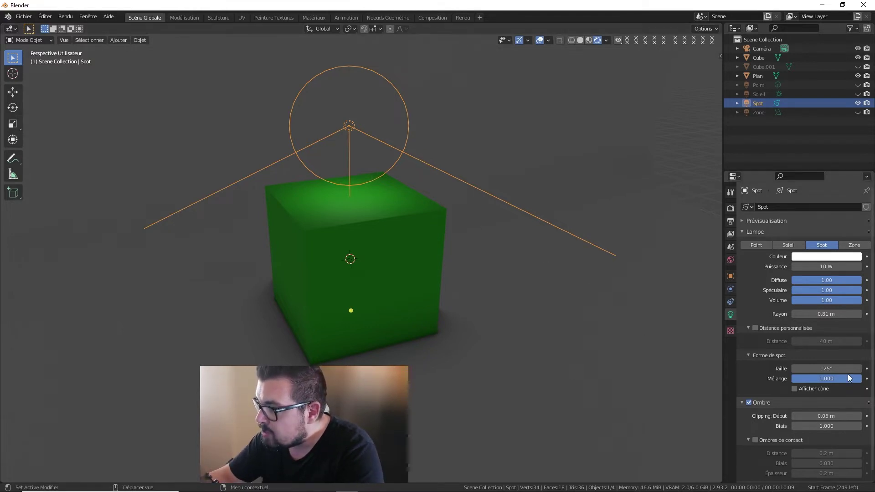
drag(850, 378, 792, 378)
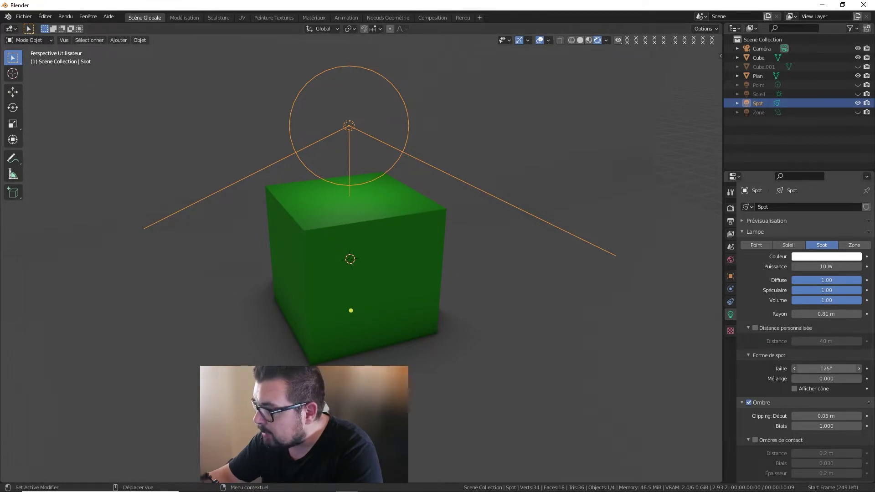
drag(826, 368, 794, 368)
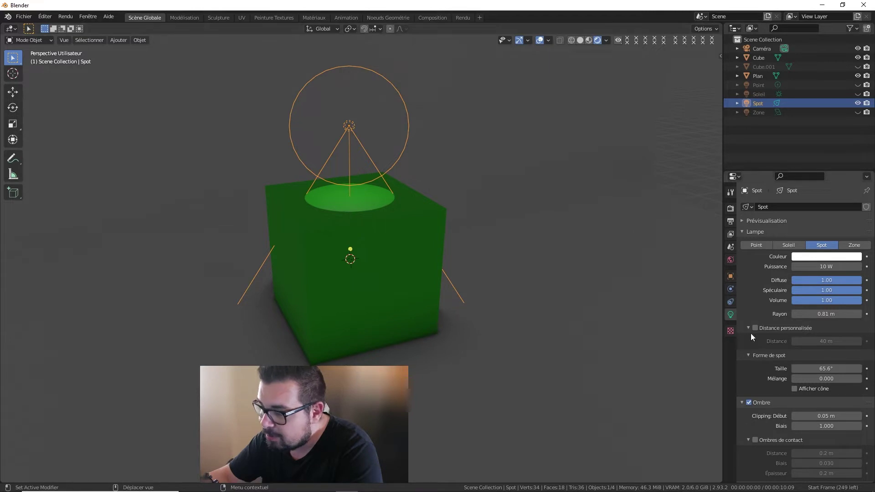
drag(814, 378, 856, 378)
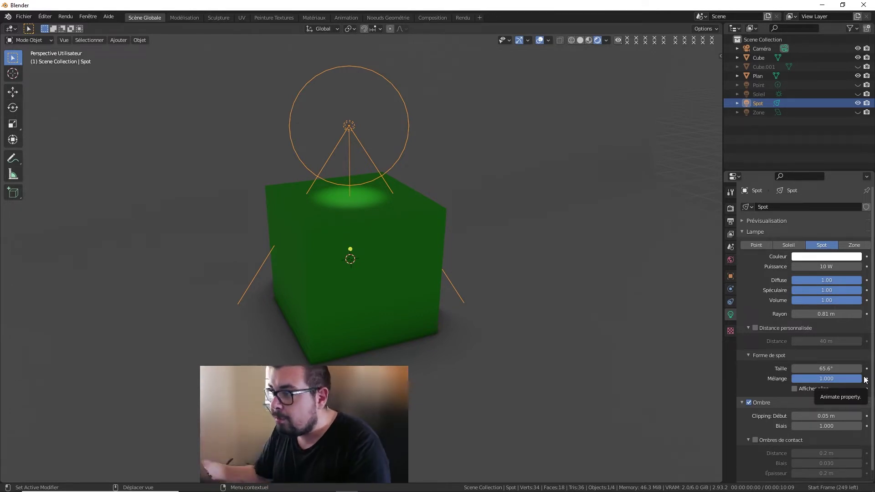
click(755, 440)
scroll(797, 422, down, 1)
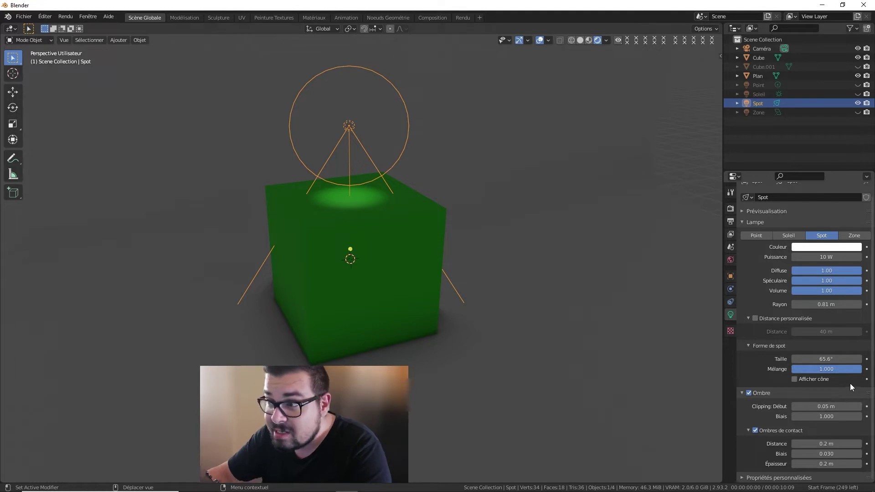
Hide the Spot lamp, then show and select the Zone area light
click(857, 104)
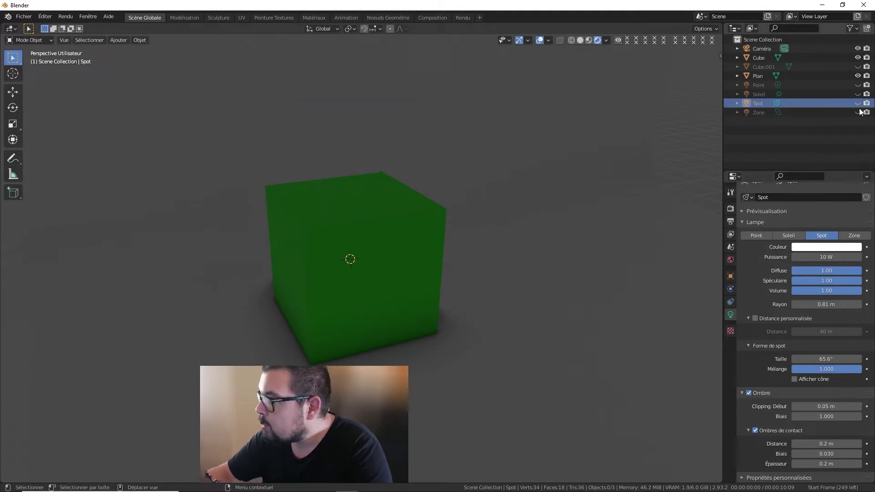
click(857, 112)
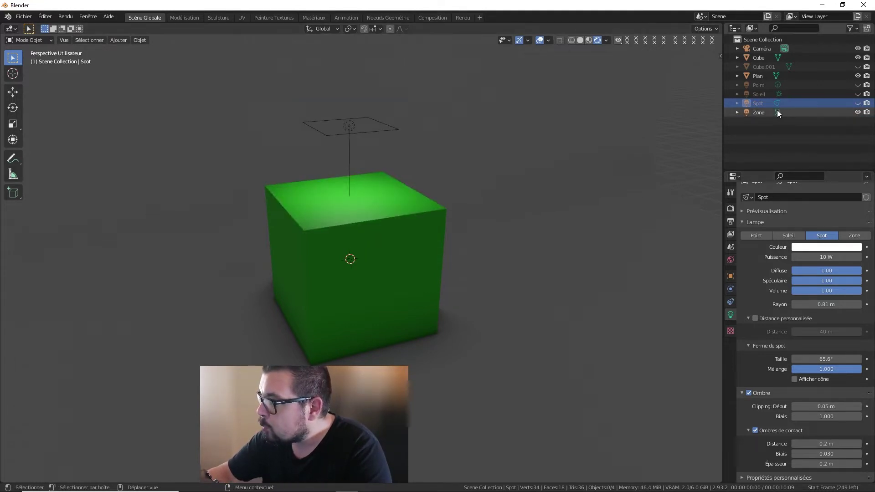
click(754, 114)
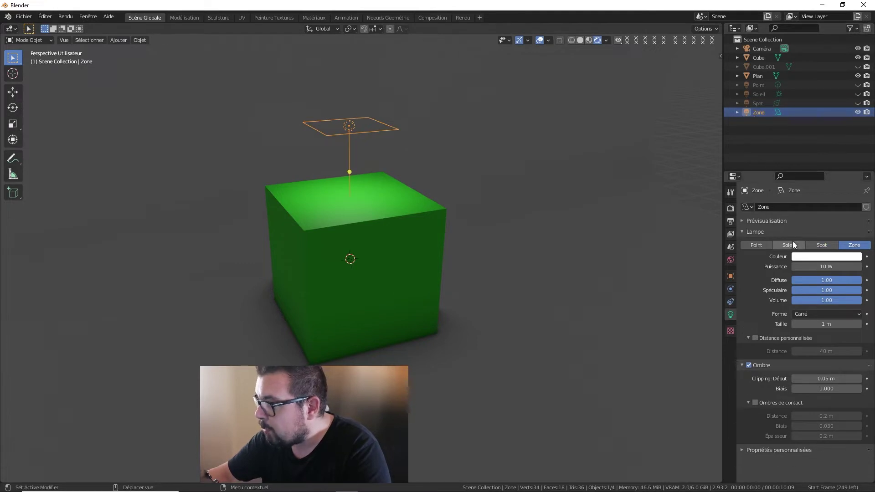
Give the area lamp a 5 m size and 76.5 W power
click(818, 323)
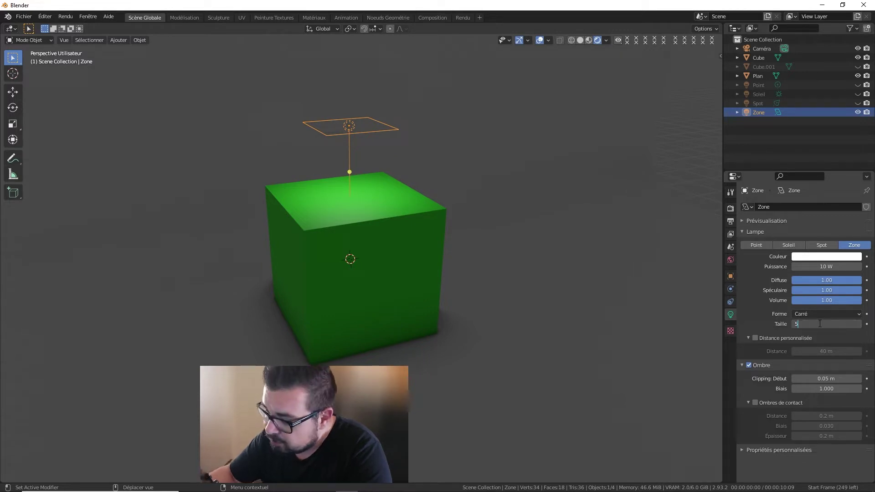
text(5)
key(Return)
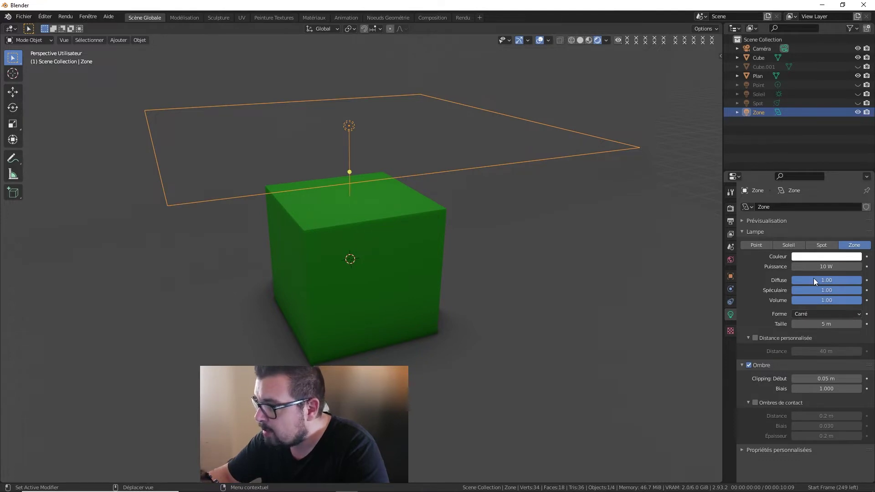
drag(815, 267, 856, 267)
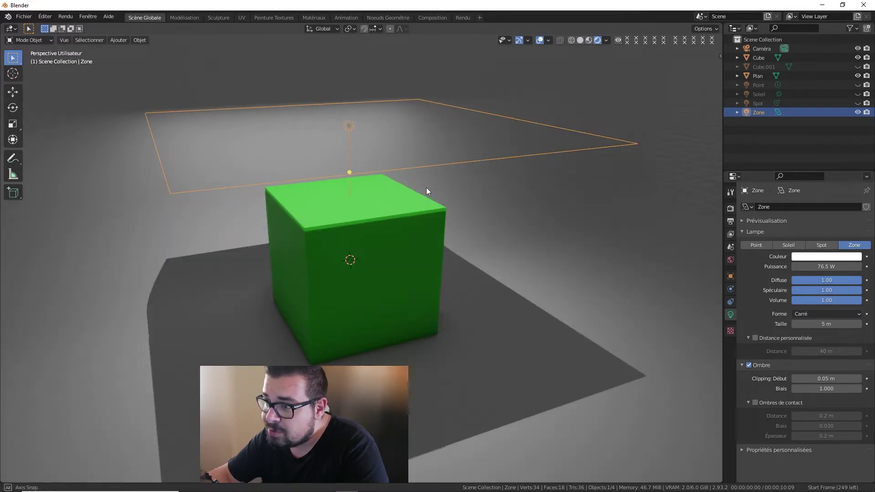
mouse_move(425, 188)
middle_down()
mouse_move(413, 118)
mouse_move(396, 127)
middle_up()
mouse_move(394, 177)
middle_down()
mouse_move(396, 219)
mouse_move(480, 141)
middle_up()
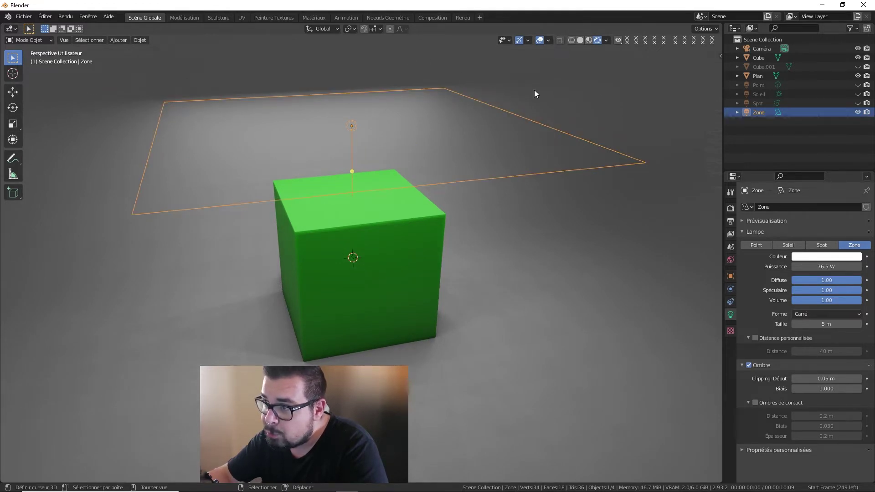
Move the area light vertically along Z and orbit to view the lit floor
key(g)
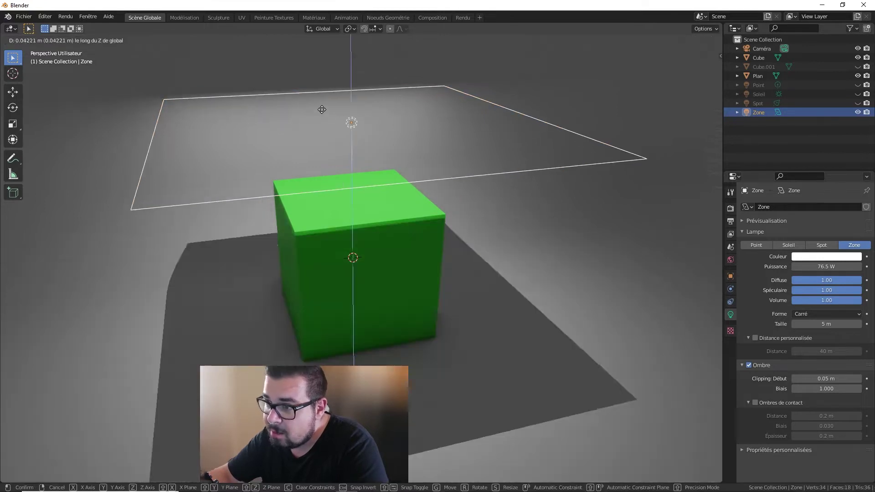
key(z)
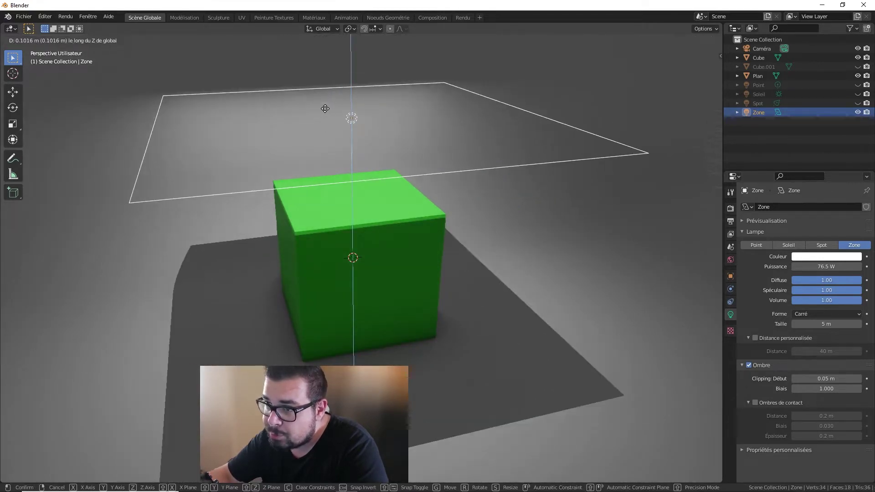
click(335, 109)
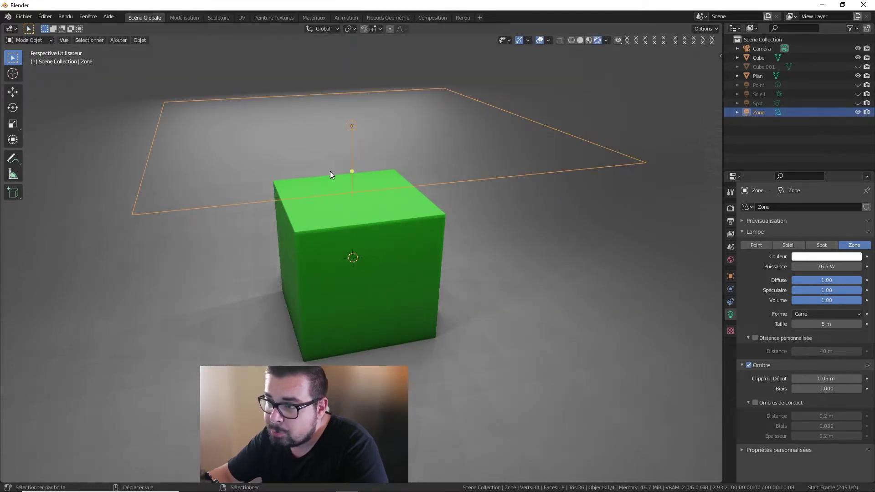
shift+middle_drag(330, 171, 341, 175)
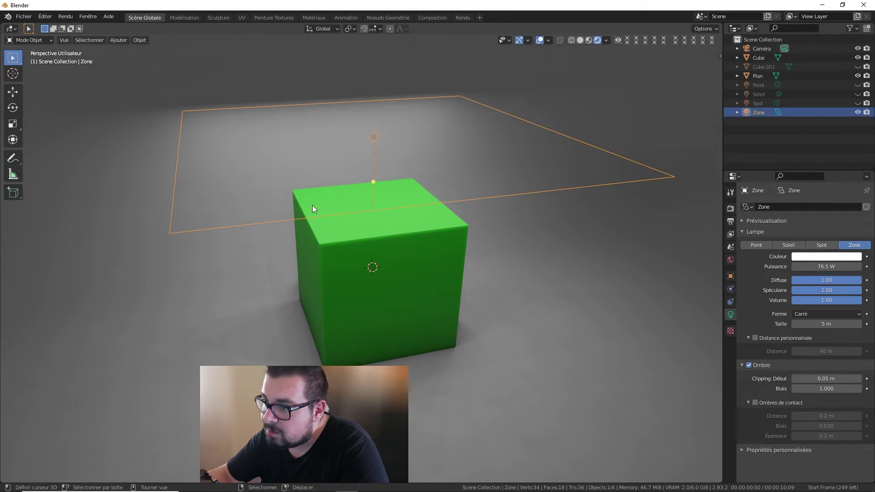
mouse_move(349, 202)
middle_down()
mouse_move(378, 187)
mouse_move(391, 193)
mouse_move(367, 199)
mouse_move(474, 221)
middle_up()
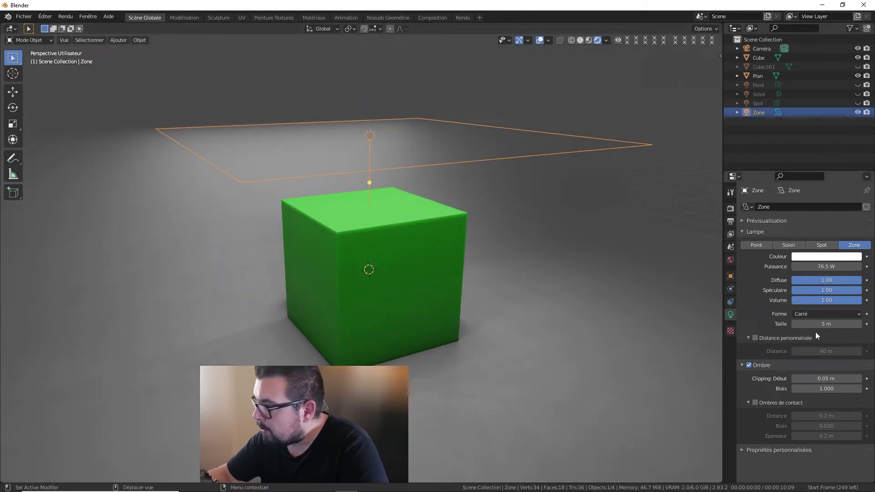
Try rectangle and disc shapes, then make the area light a 3.26 m ellipse
click(838, 314)
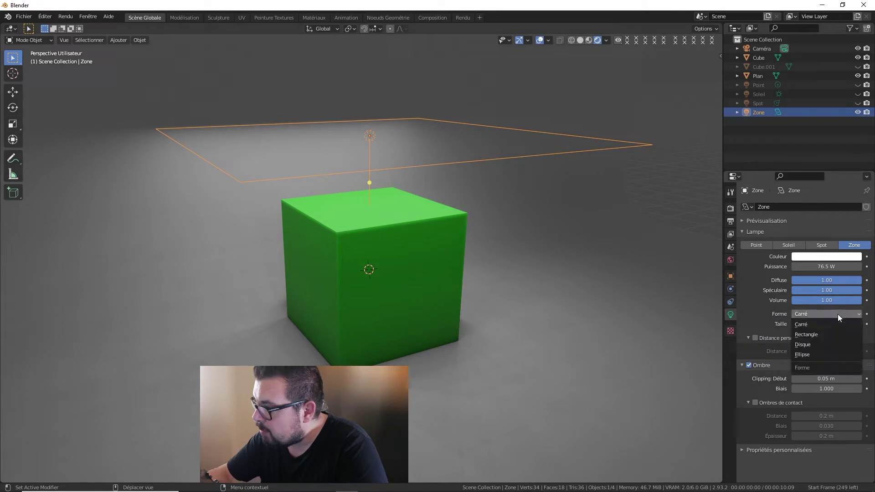
click(820, 333)
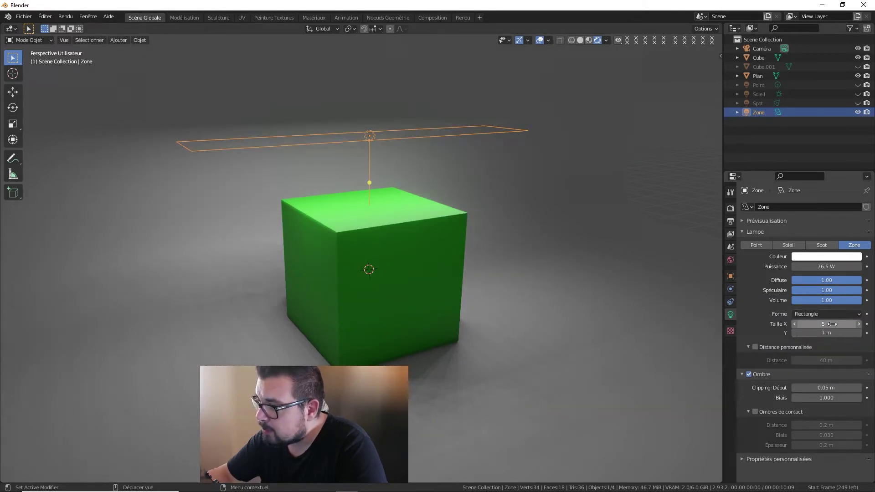
click(832, 312)
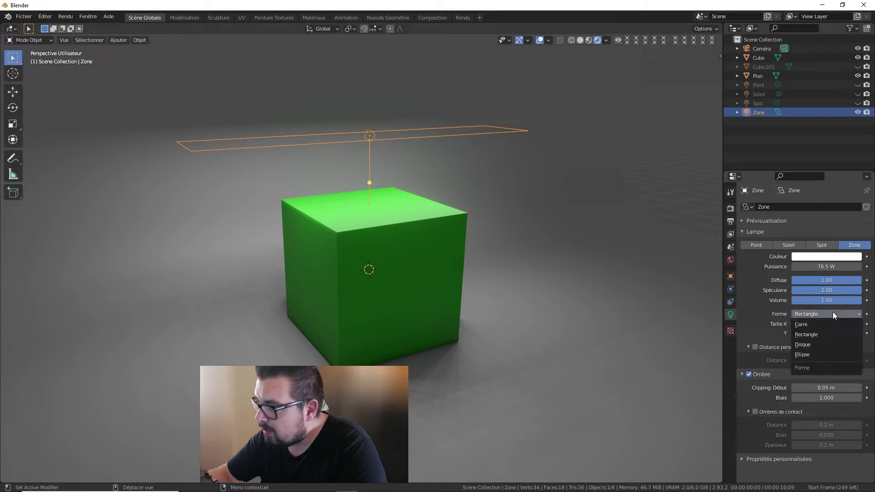
click(813, 345)
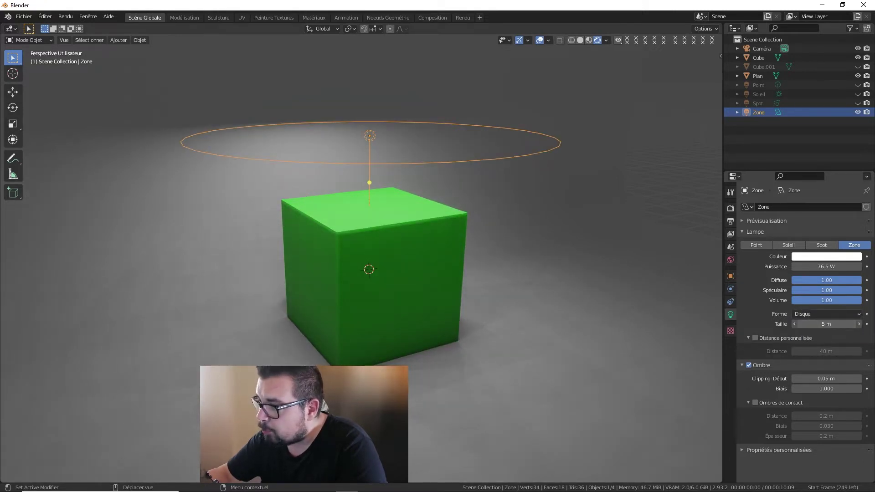
drag(826, 324, 802, 324)
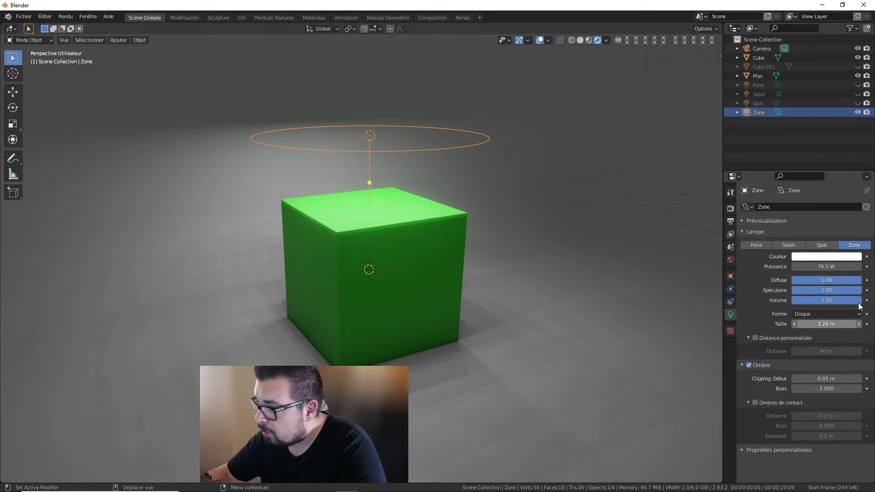
click(838, 313)
click(815, 353)
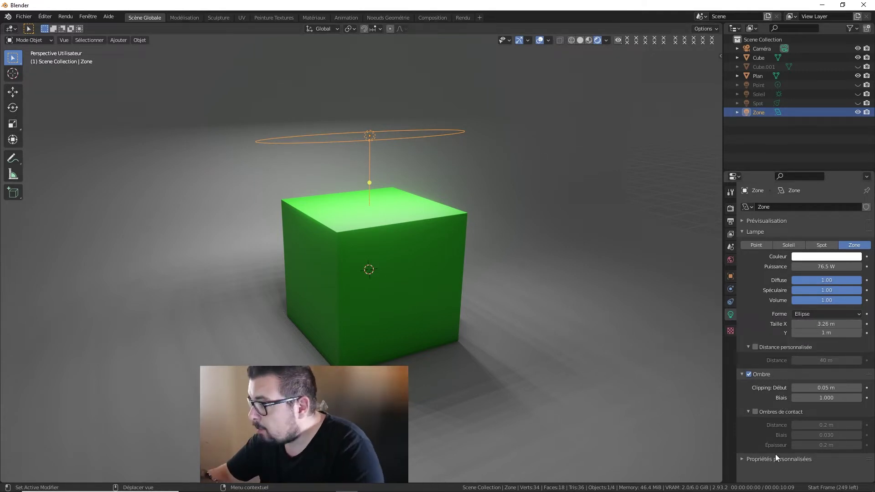
Enable contact shadows for the area light
click(777, 415)
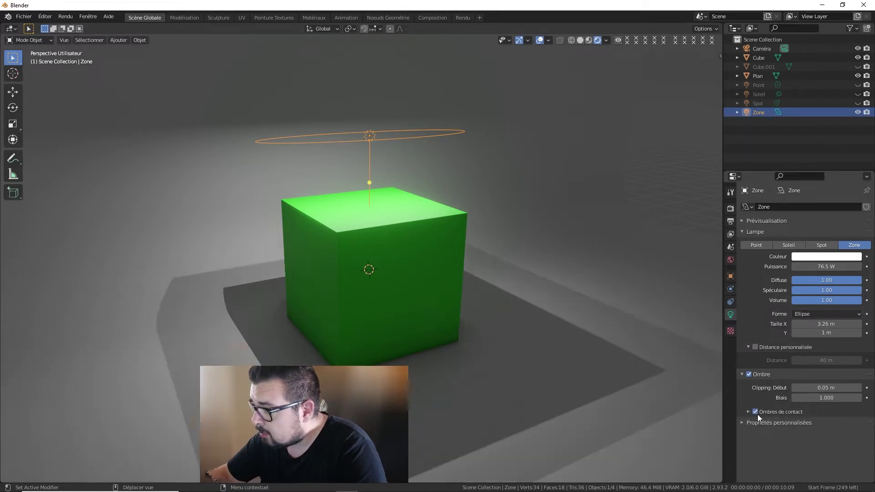
click(755, 411)
click(748, 412)
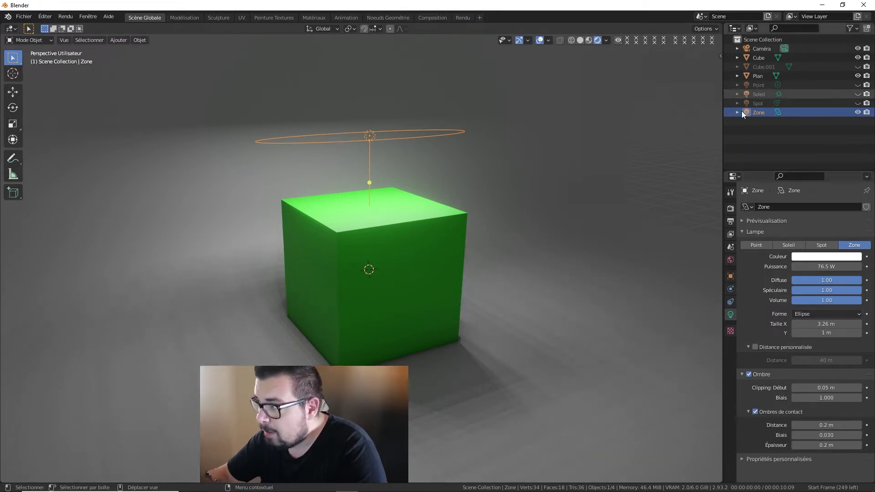
Unhide the Point, Sun and Spot lamps and switch the render engine to Cycles
click(857, 84)
click(857, 103)
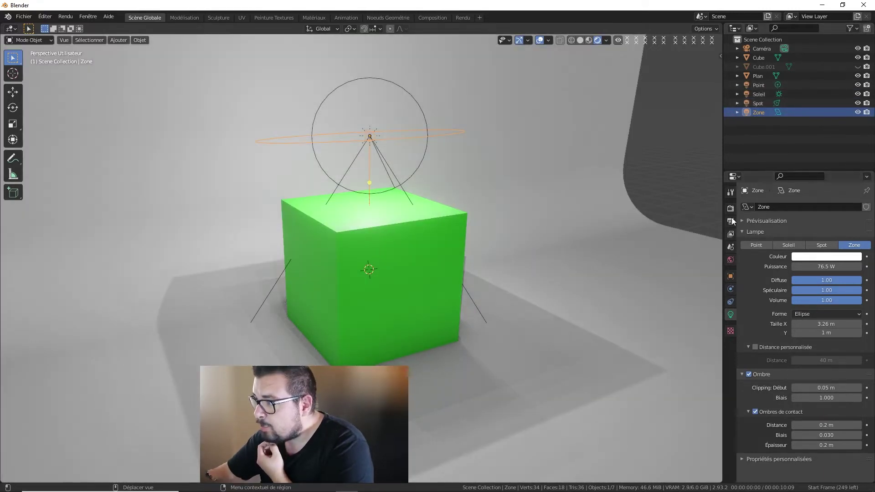
click(730, 208)
click(819, 207)
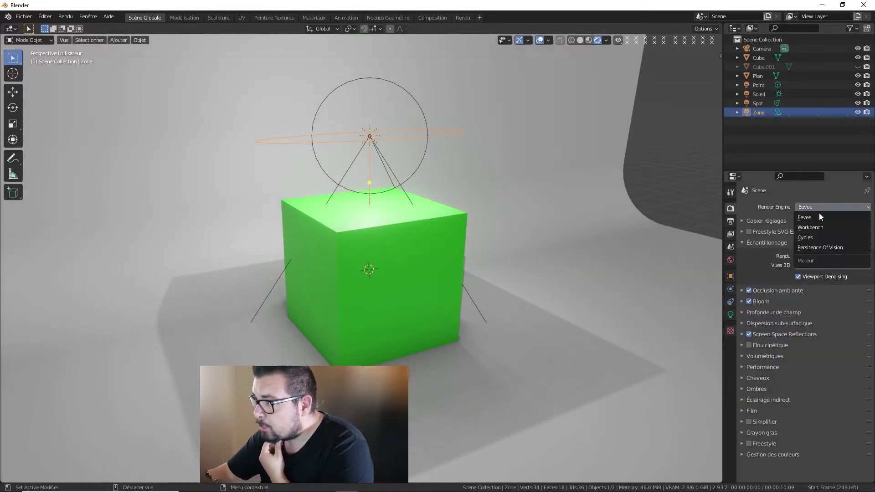
click(808, 236)
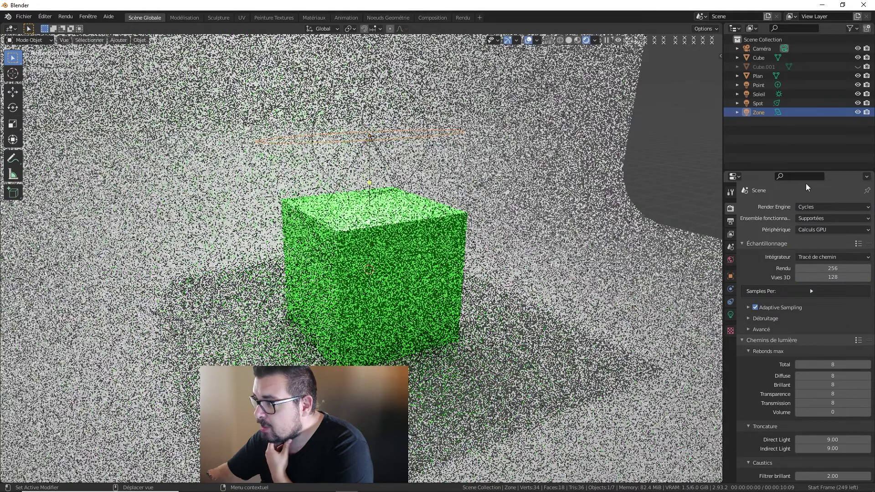
Hide the Zone, Spot and Sun lamps so only the Point light remains visible
click(858, 112)
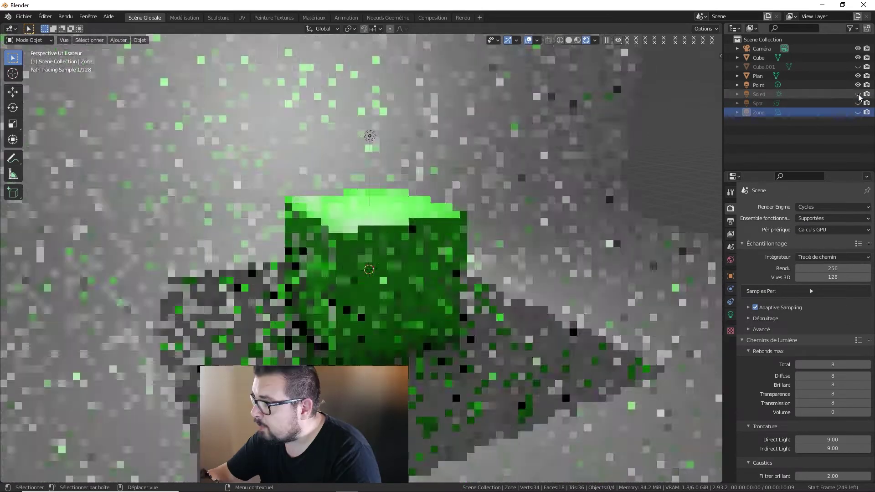
click(857, 94)
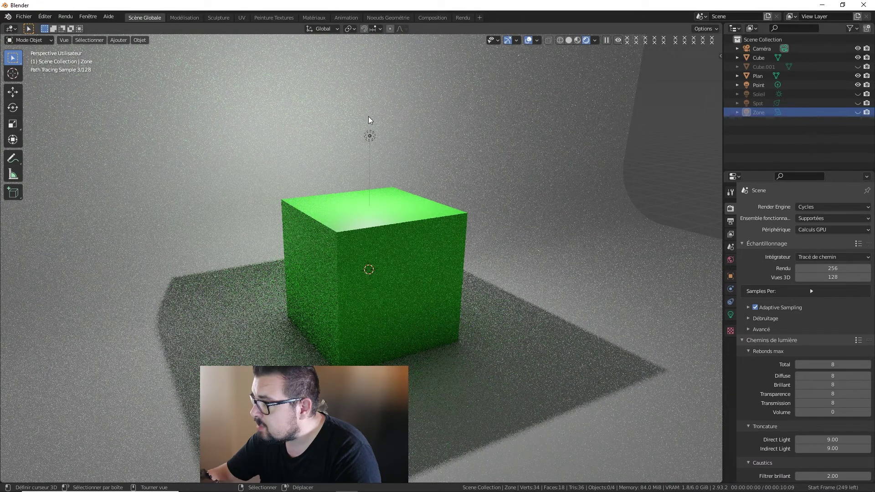
click(730, 314)
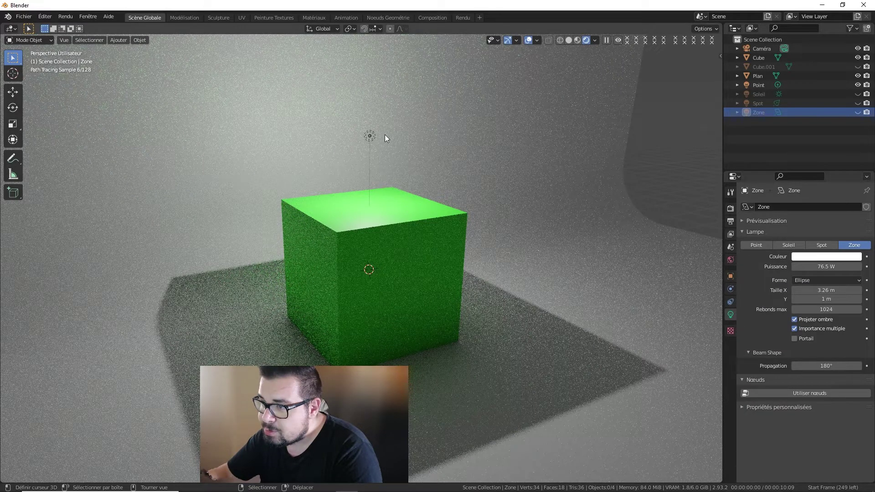
Select the Point light and toggle its shadow casting and multiple importance off and back on
click(765, 85)
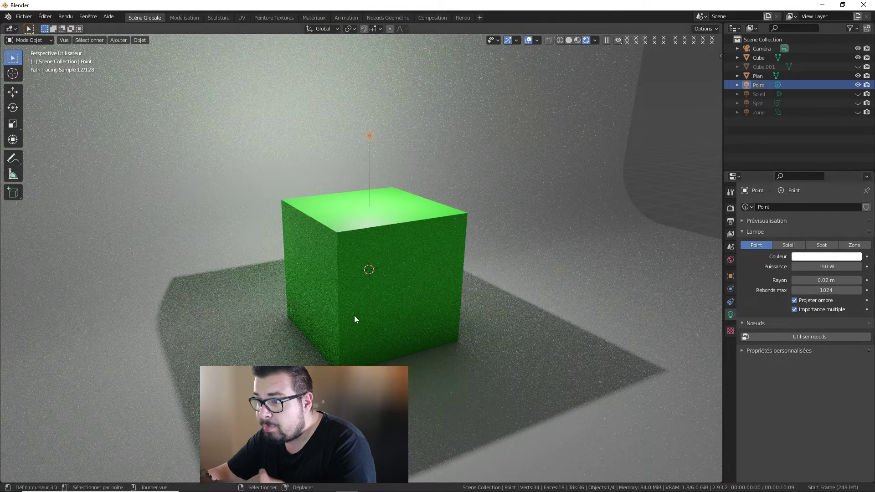
click(793, 300)
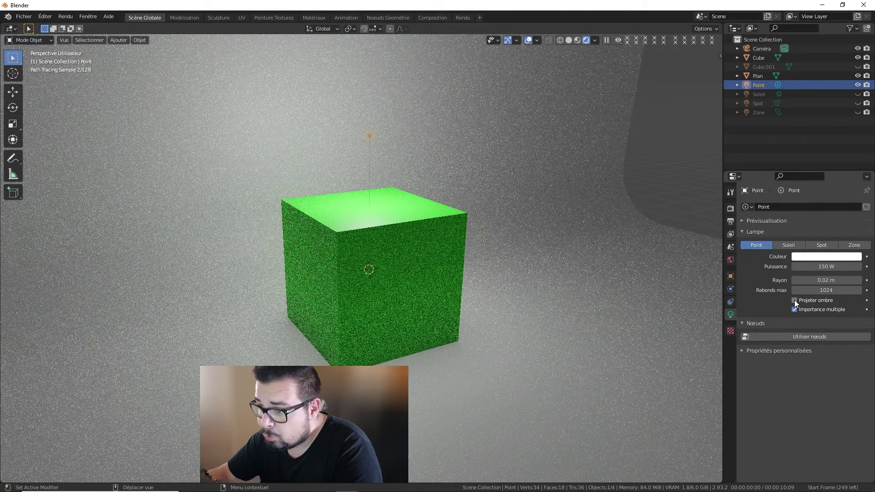
key(ctrl+z)
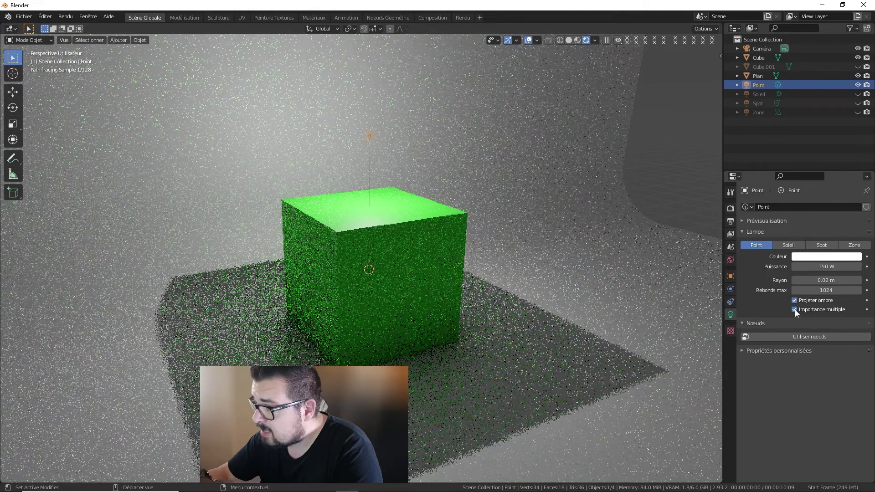
click(794, 310)
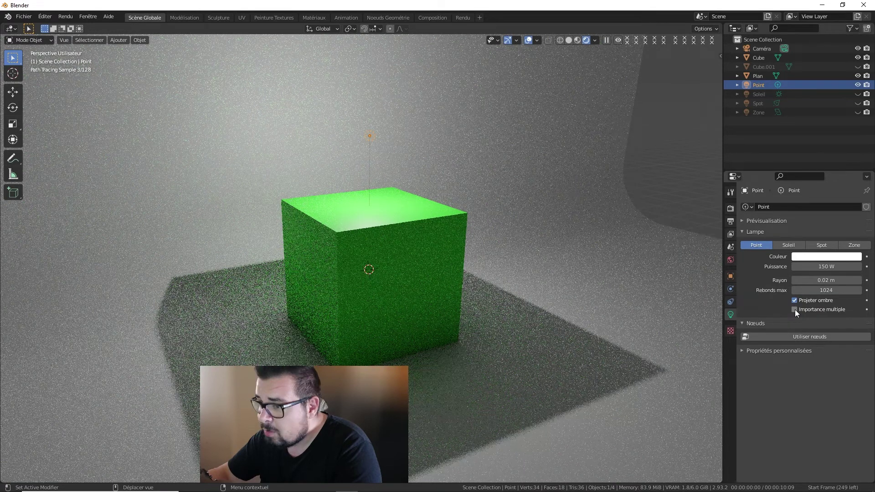
click(794, 305)
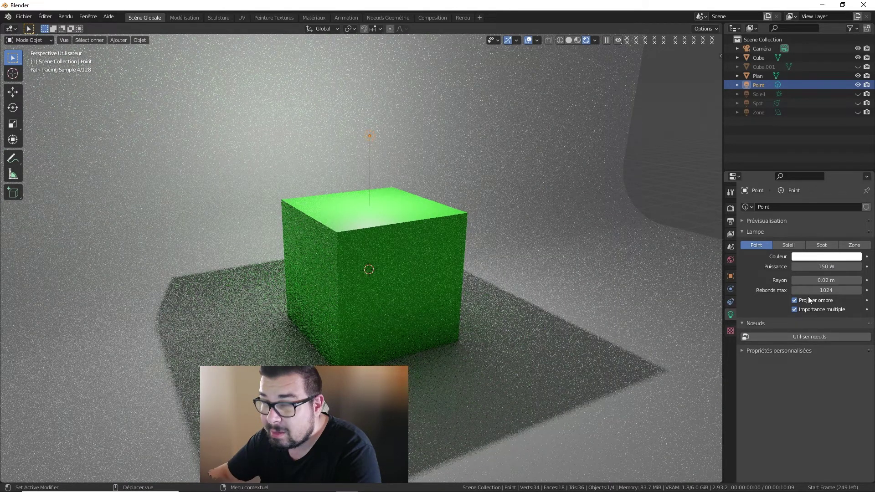
Set the Point light's max bounces to 128, then restore it to 1024
click(826, 291)
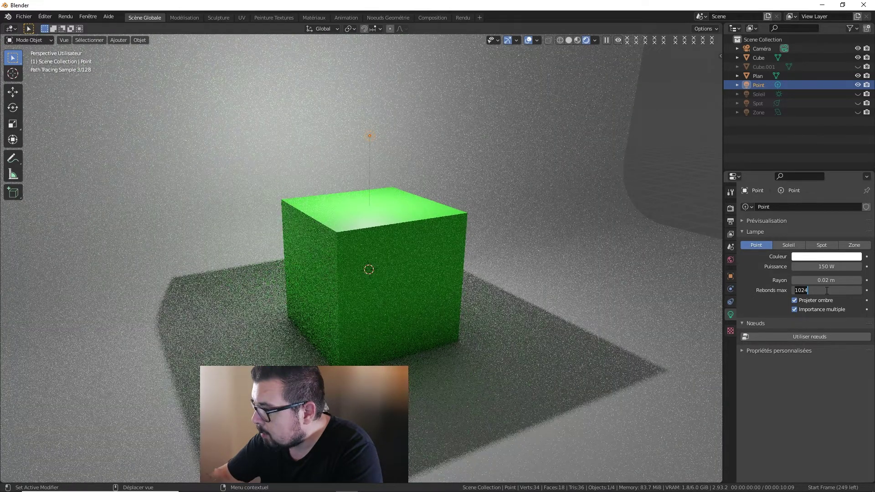
text(128)
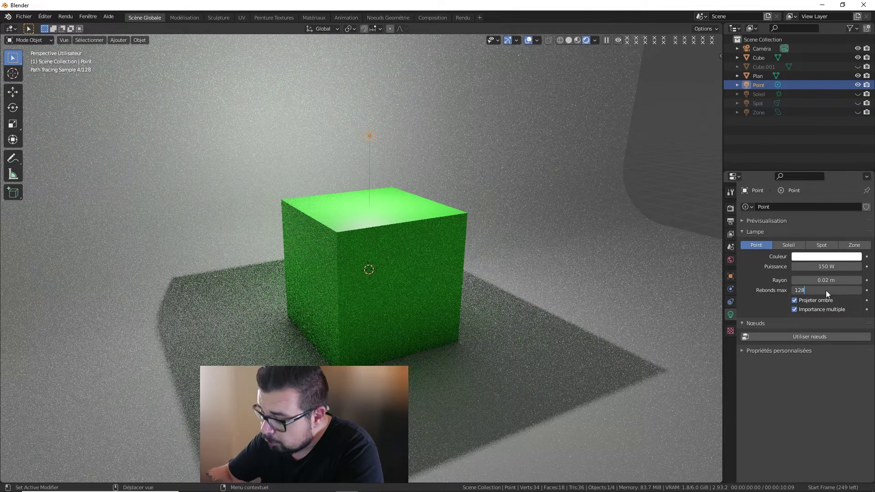
key(Return)
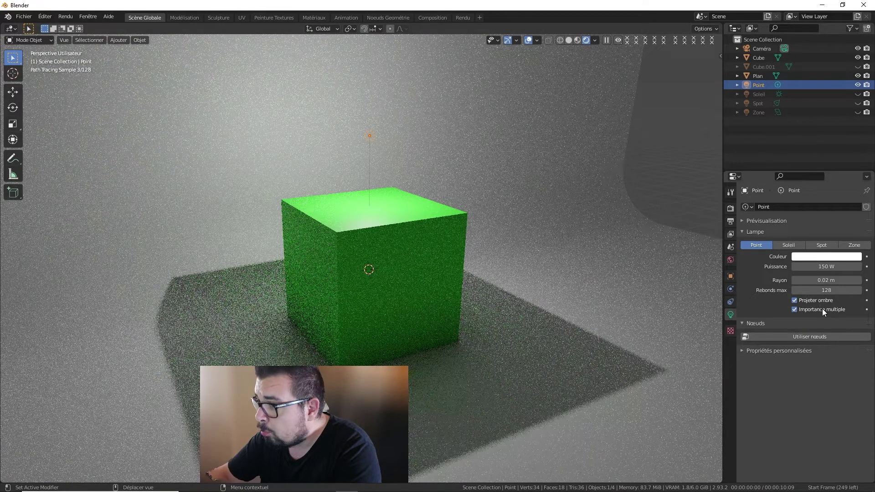
click(828, 291)
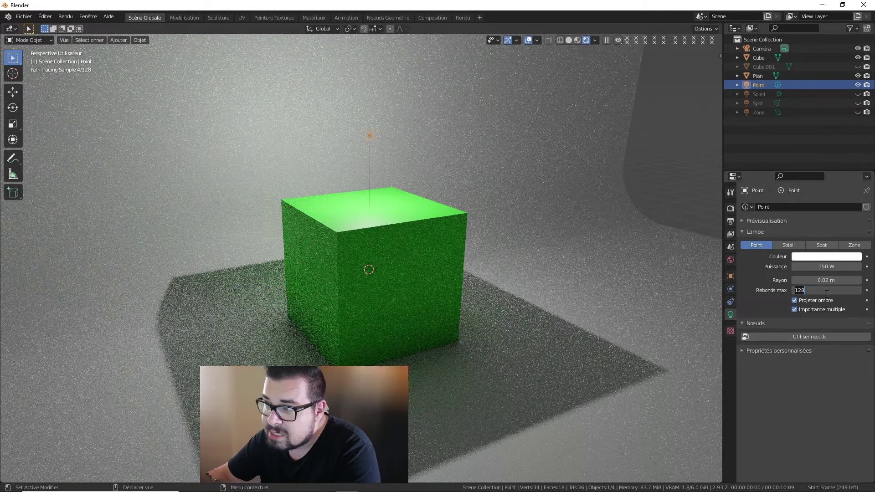
text(1024)
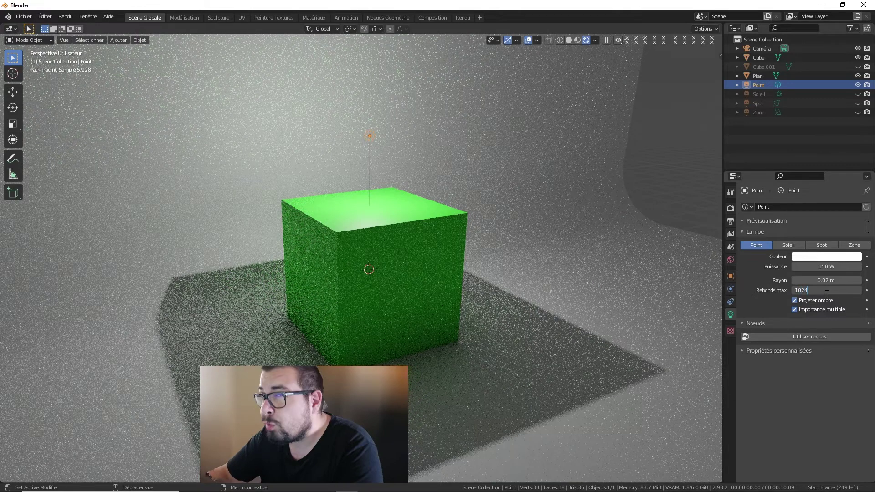
key(Return)
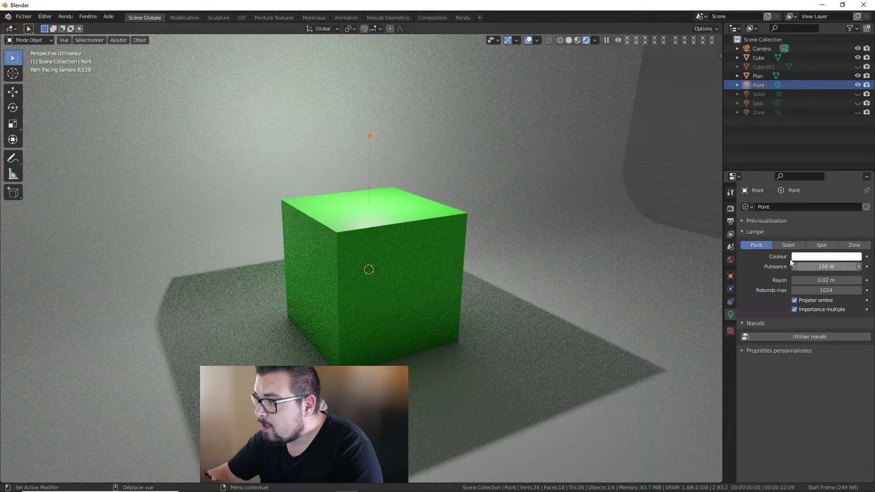
Hide the Point lamp and show the Soleil sun lamp in the outliner
click(858, 85)
click(857, 93)
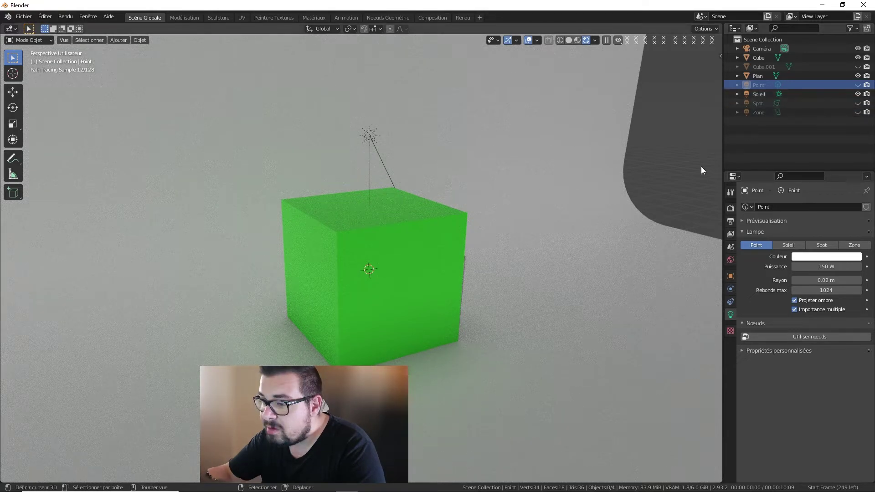
key(n)
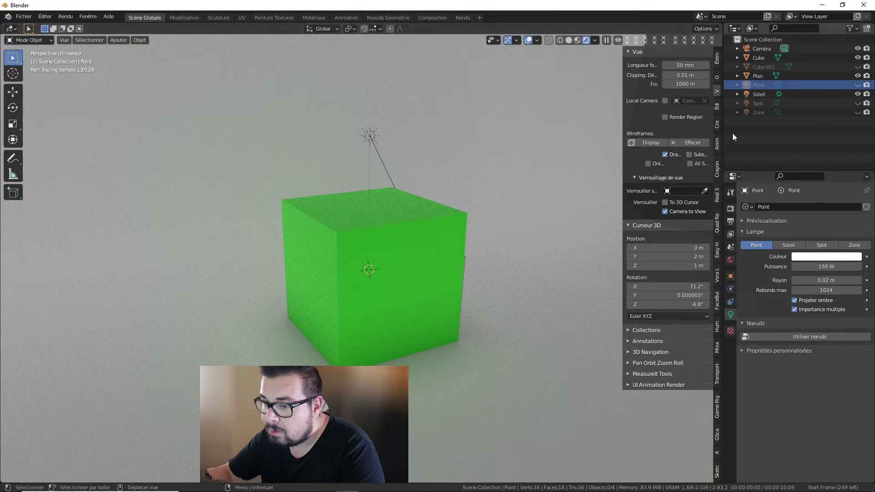
click(717, 247)
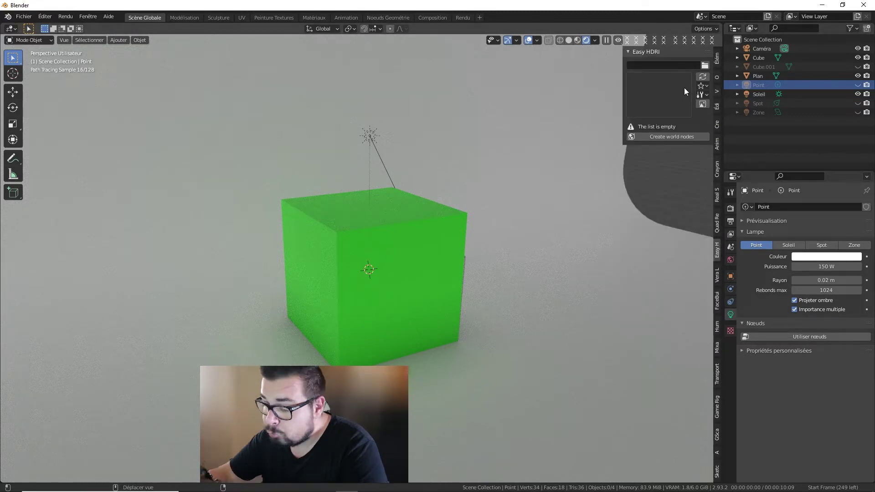
click(703, 95)
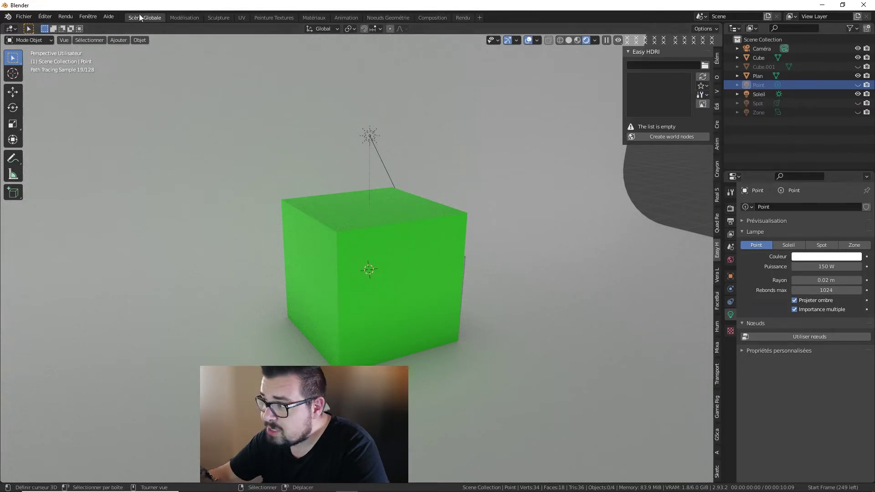
click(44, 16)
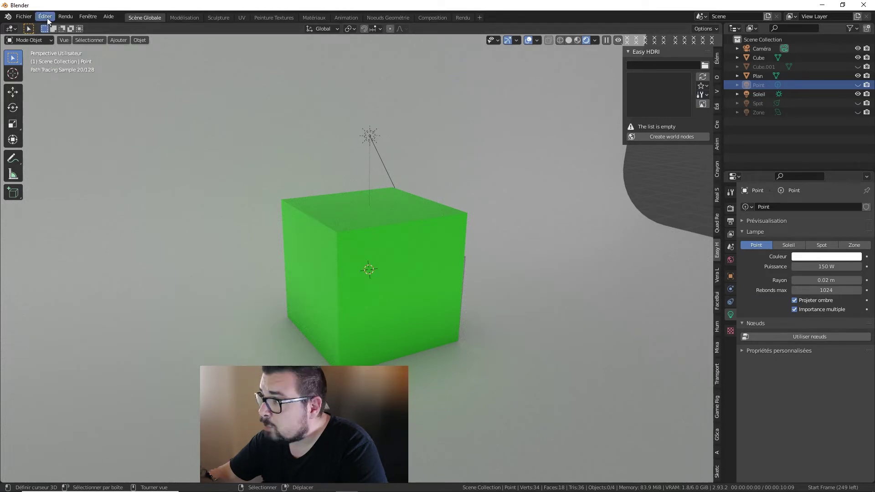
click(48, 18)
click(80, 146)
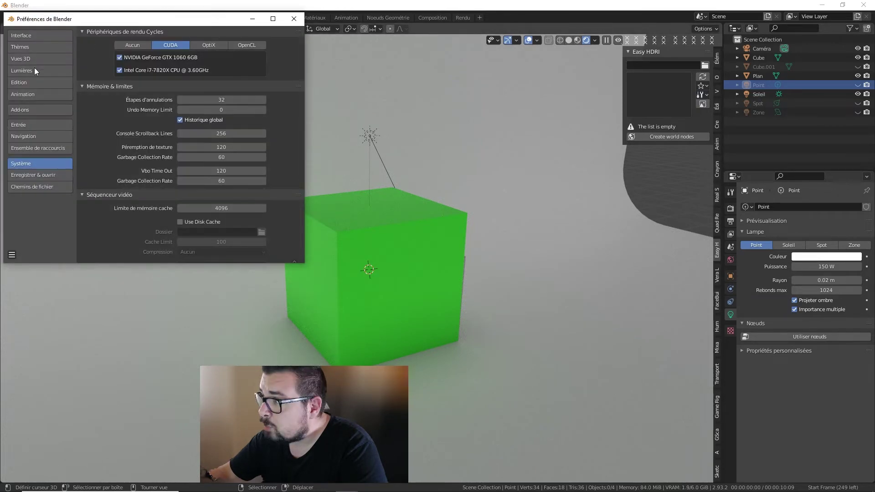
click(32, 110)
click(250, 35)
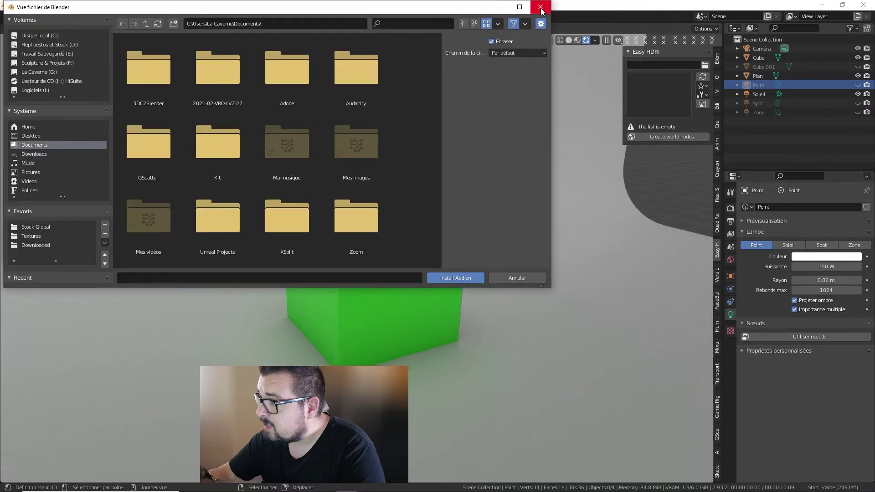
click(541, 7)
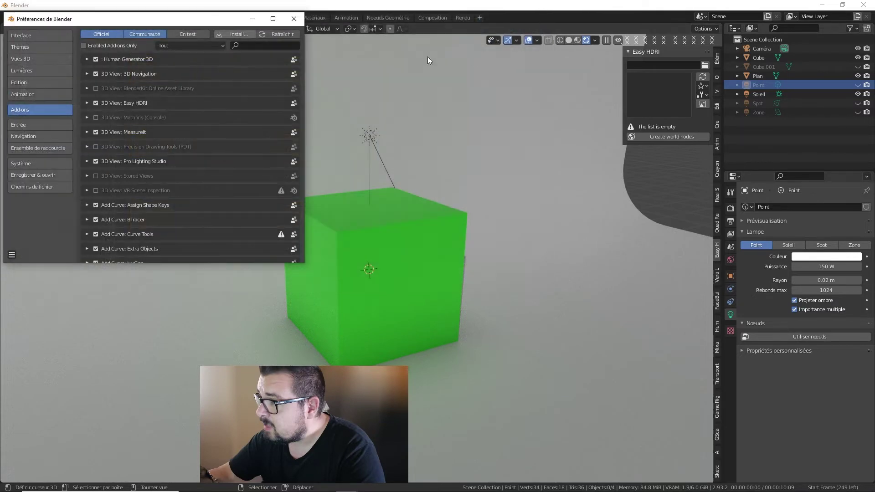
click(293, 19)
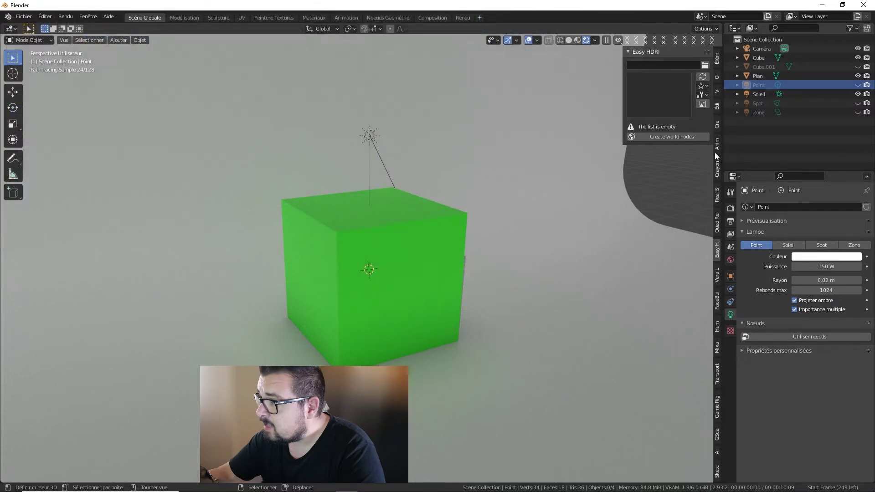
Enable Cleanup dynamically and Search in sub-folders in the Easy HDRI loading options
click(705, 94)
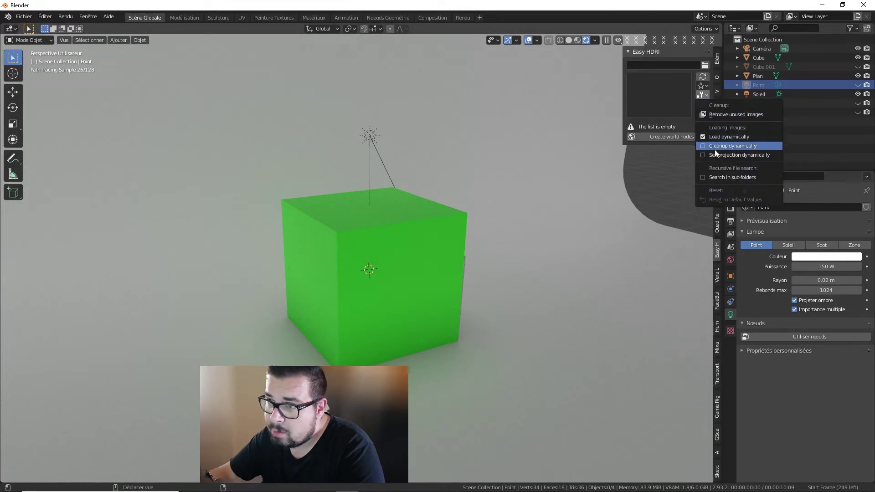
click(706, 94)
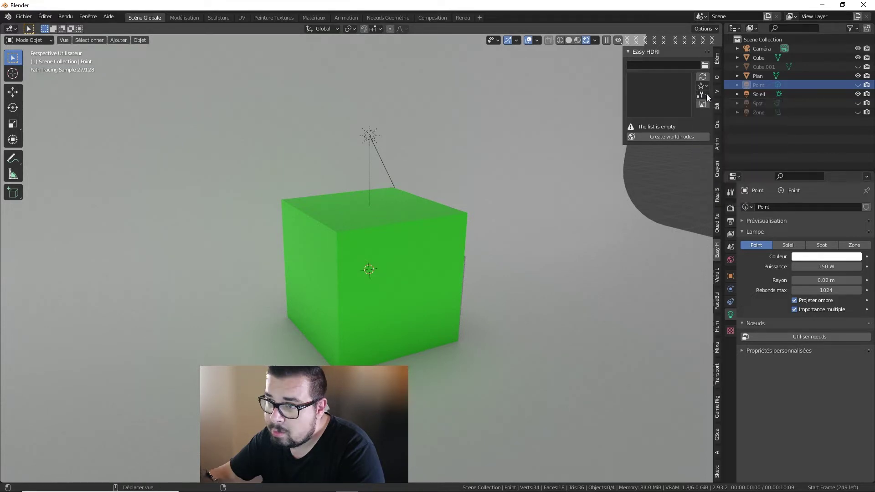
click(706, 94)
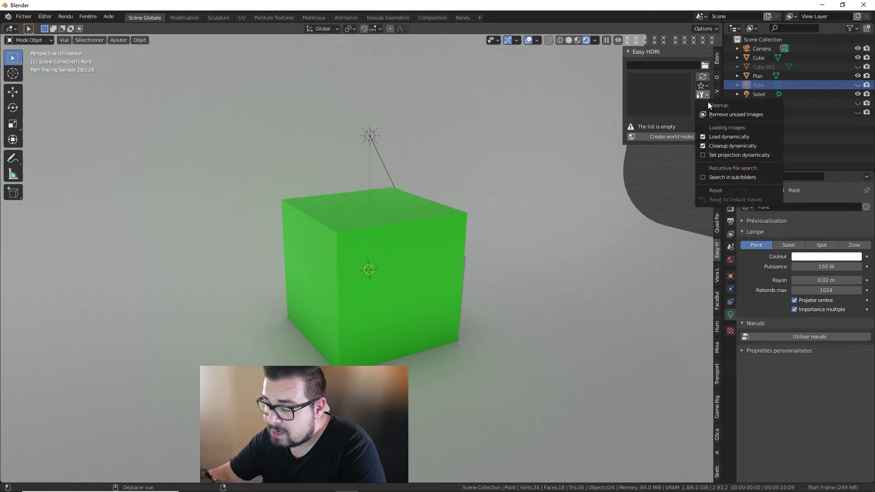
click(737, 155)
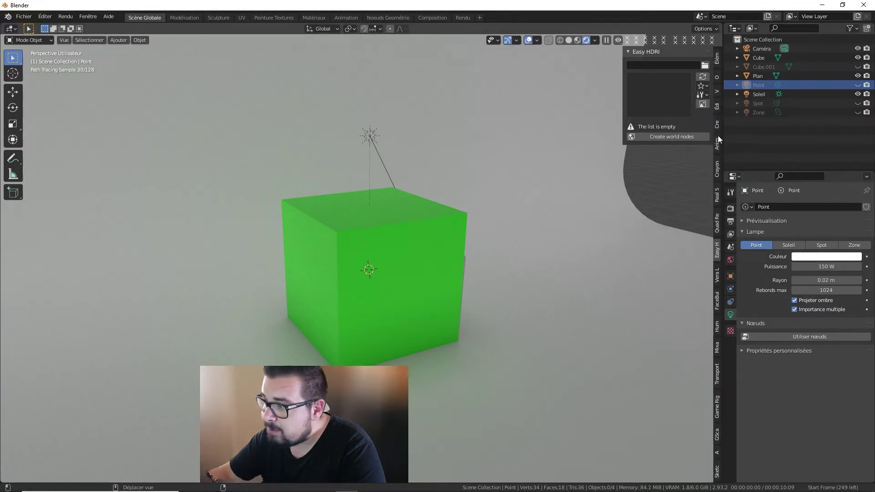
click(702, 95)
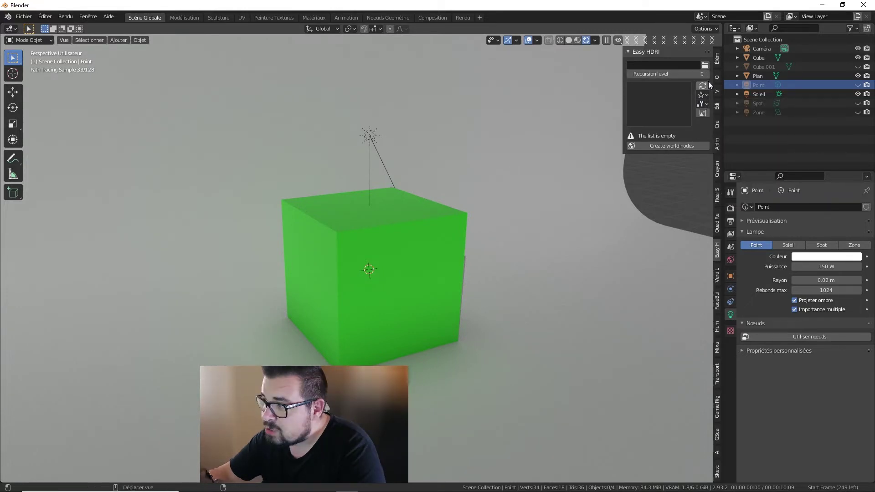
Set Easy HDRI's source folder to E:\Stock Global\HDRI
click(705, 65)
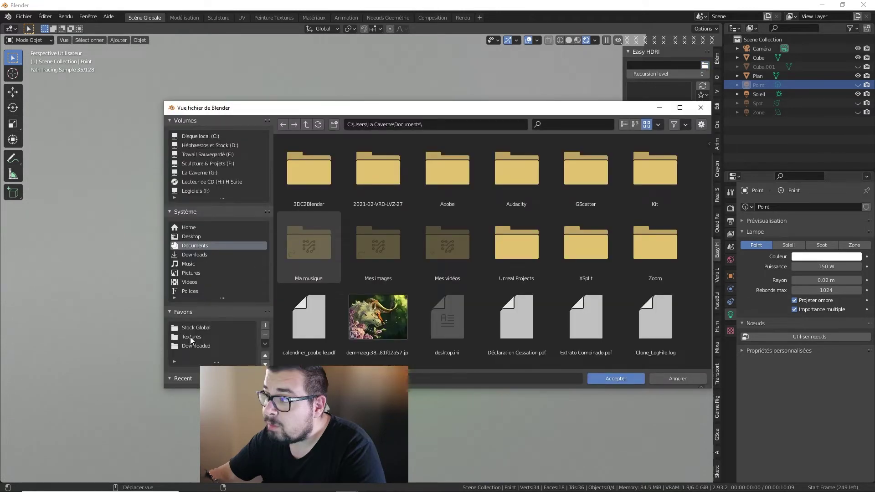
click(190, 337)
click(191, 328)
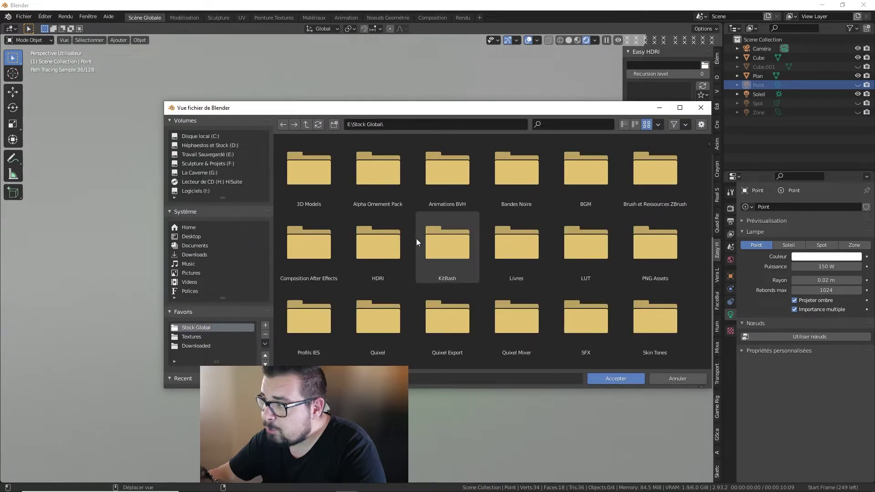
double_click(387, 265)
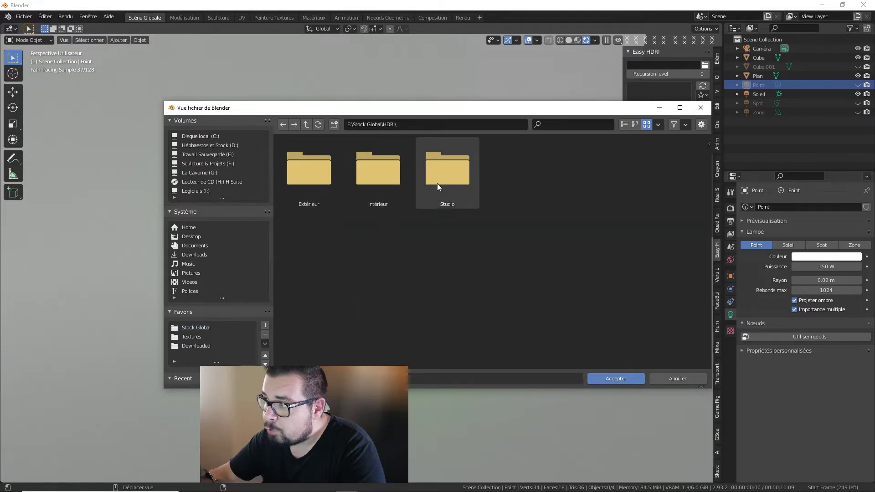
click(610, 379)
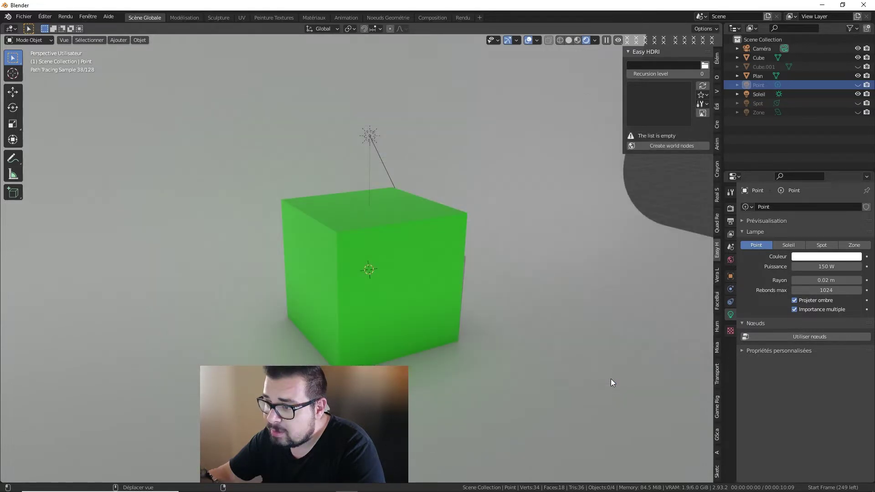
Raise the sub-folder recursion level, pick flower_road_4k and create world nodes from it
click(707, 73)
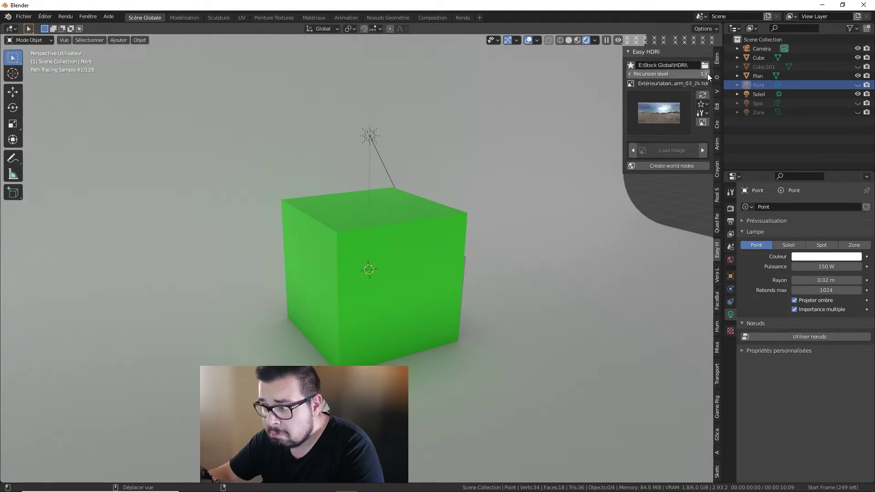
click(706, 73)
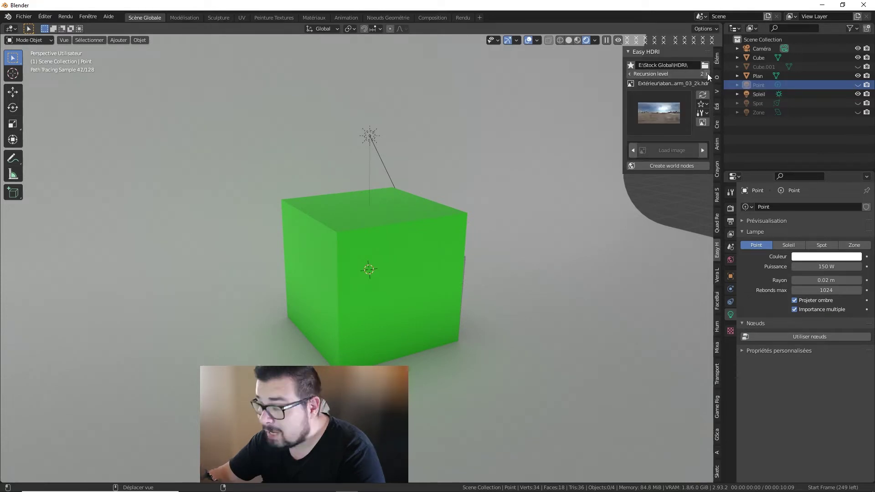
click(662, 111)
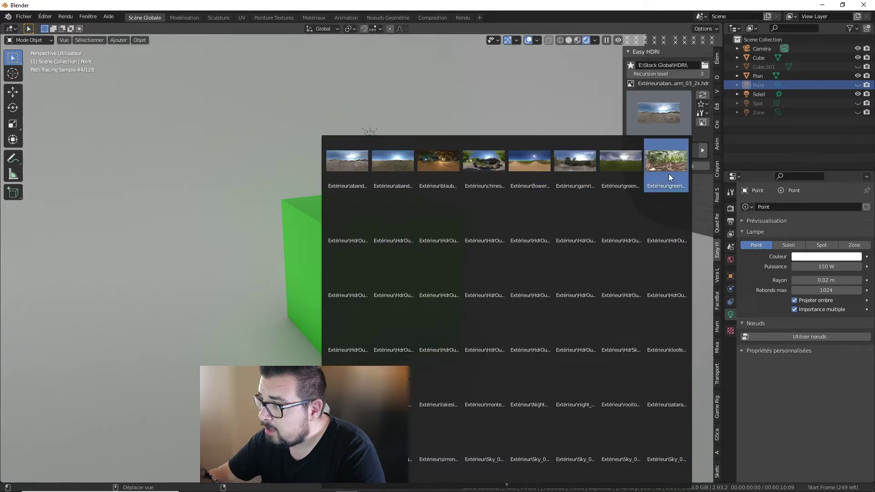
click(530, 160)
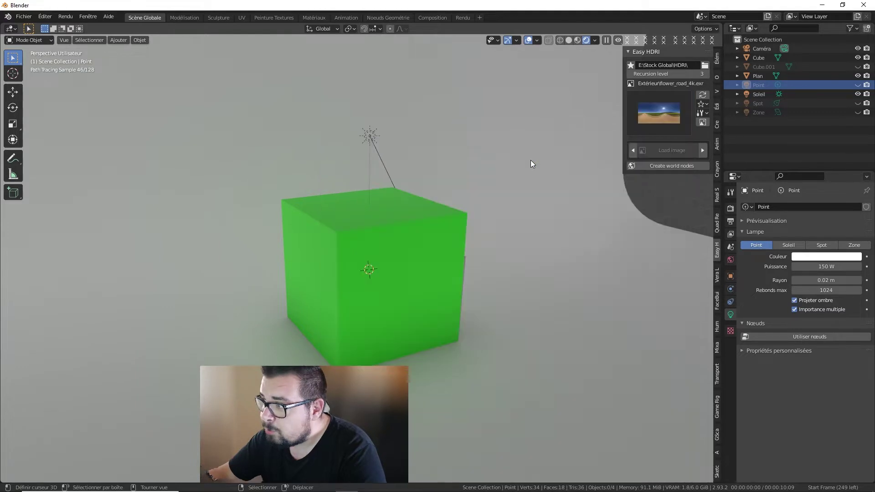
click(666, 167)
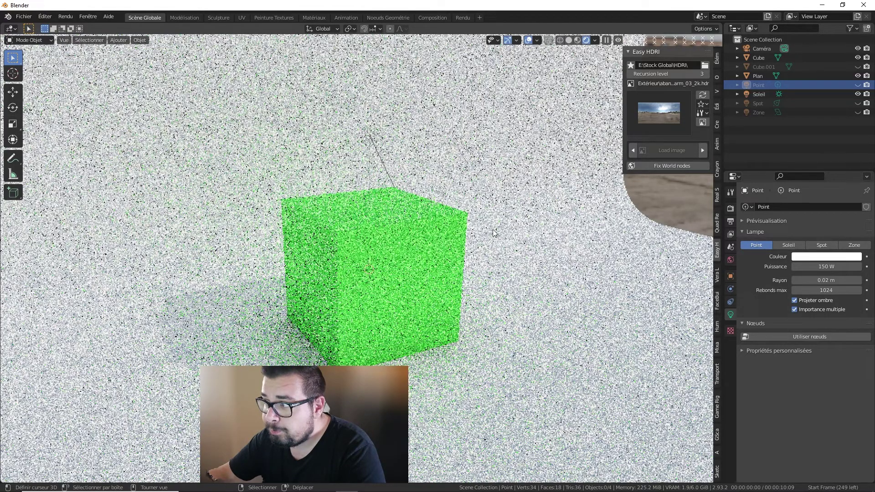
scroll(493, 229, down, 6)
Switch the render engine to Eevee in Render properties
click(731, 209)
click(835, 207)
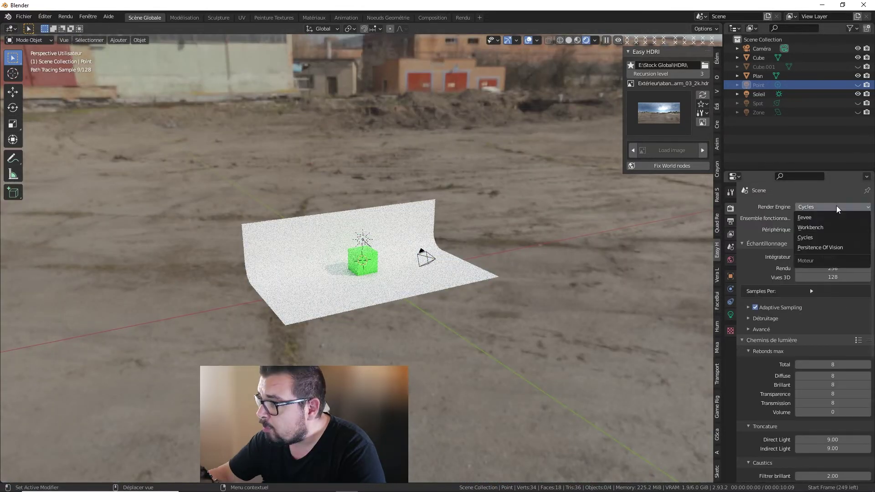
click(825, 221)
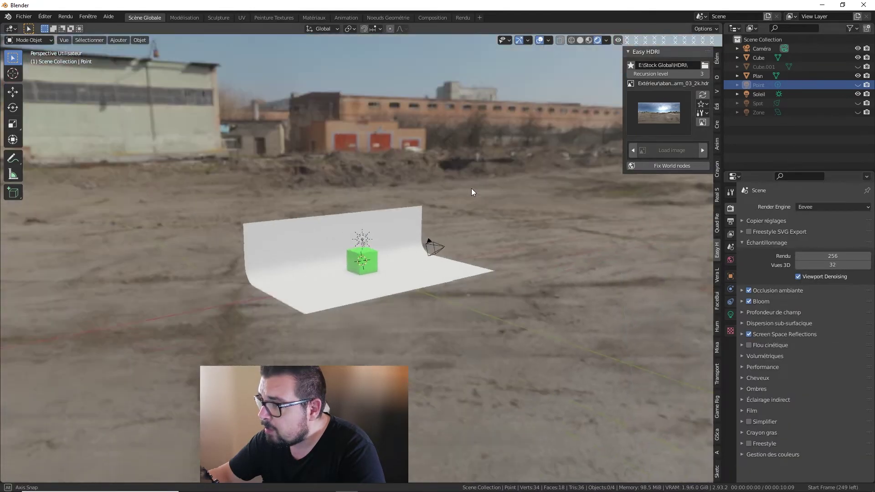
middle_drag(471, 188, 704, 90)
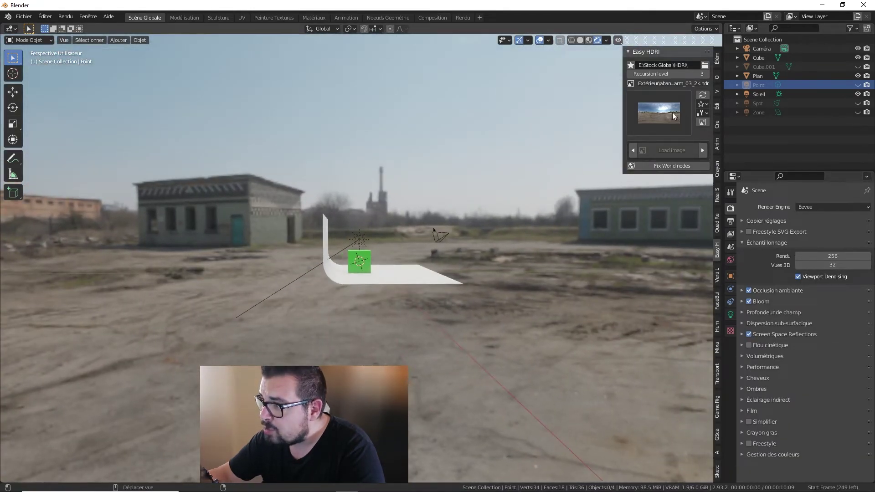
Choose the Chinese garden HDRI from the Easy HDRI thumbnail grid as the world
click(658, 113)
click(478, 163)
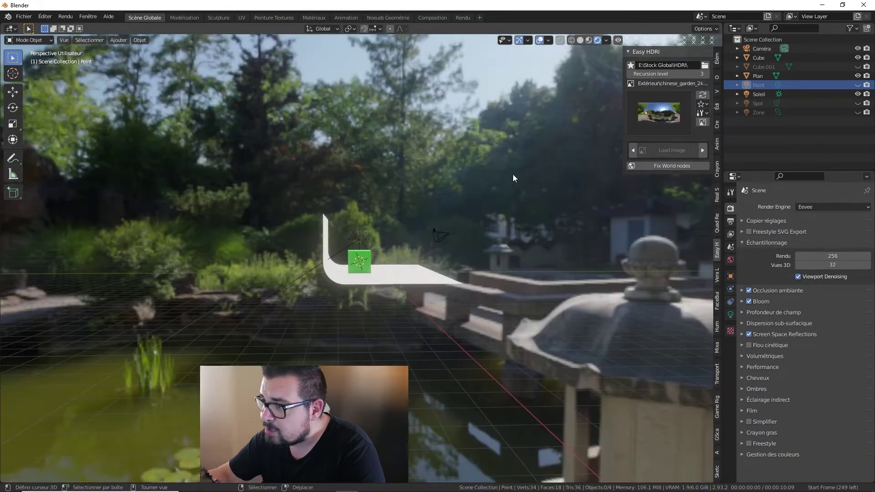
mouse_move(561, 230)
middle_down()
mouse_move(384, 234)
mouse_move(489, 220)
mouse_move(527, 231)
mouse_move(474, 240)
middle_up()
scroll(473, 239, up, 1)
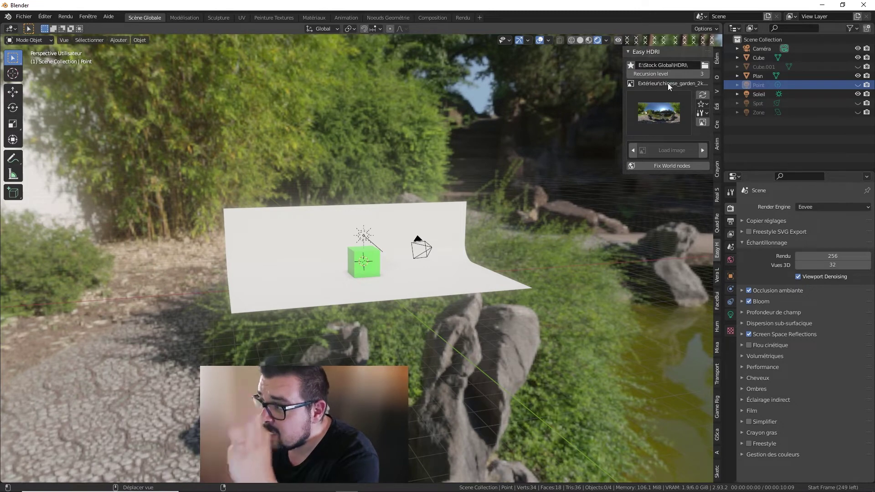
Replace the EasyHDR world with a new world whose Couleur comes from an Environment Texture
click(730, 259)
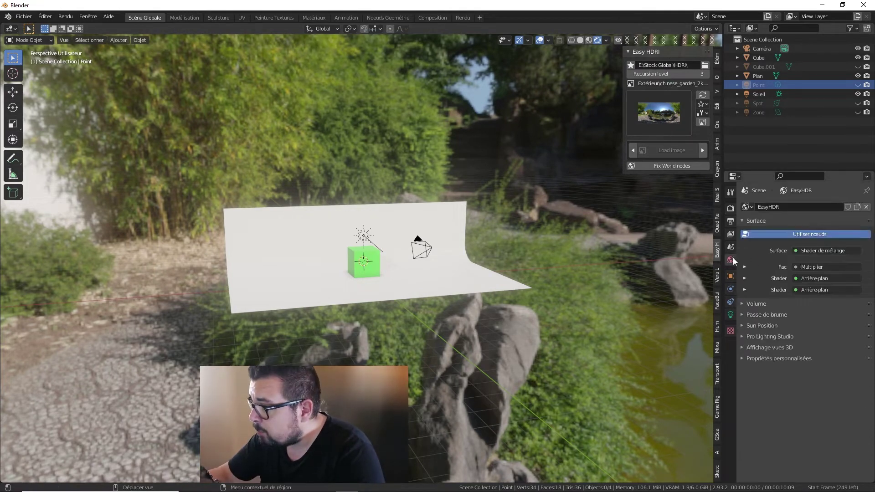
click(865, 207)
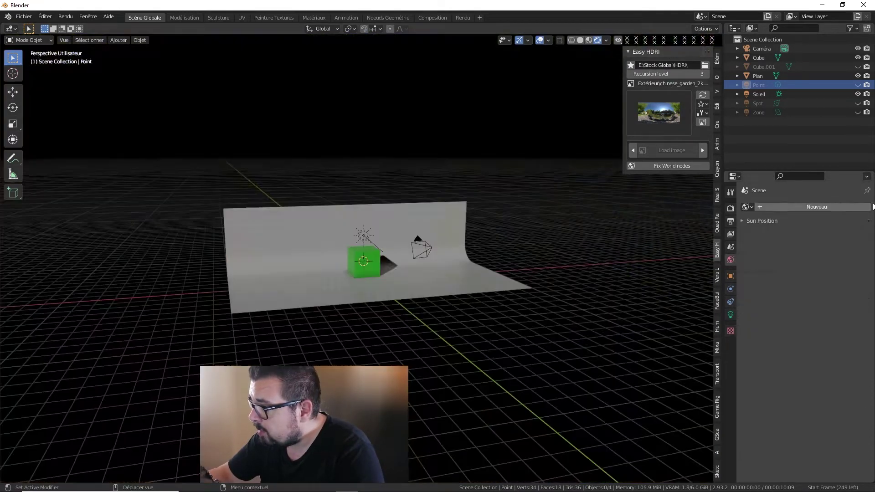
click(819, 208)
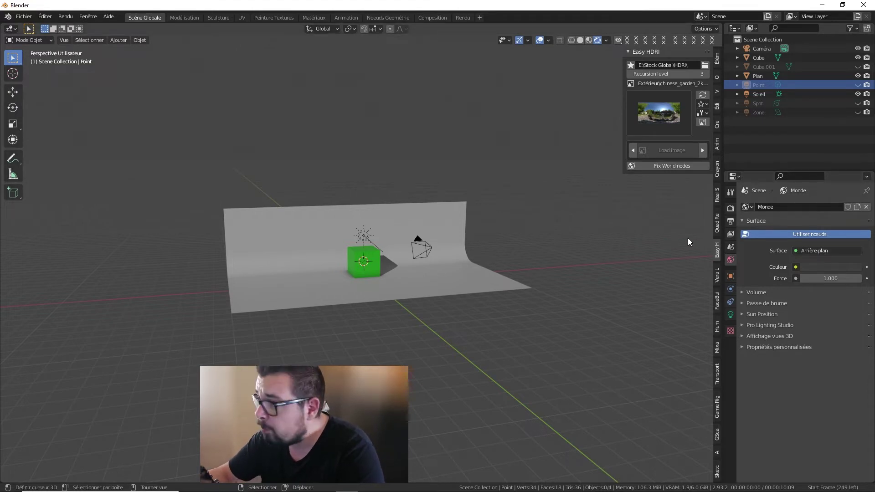
click(795, 266)
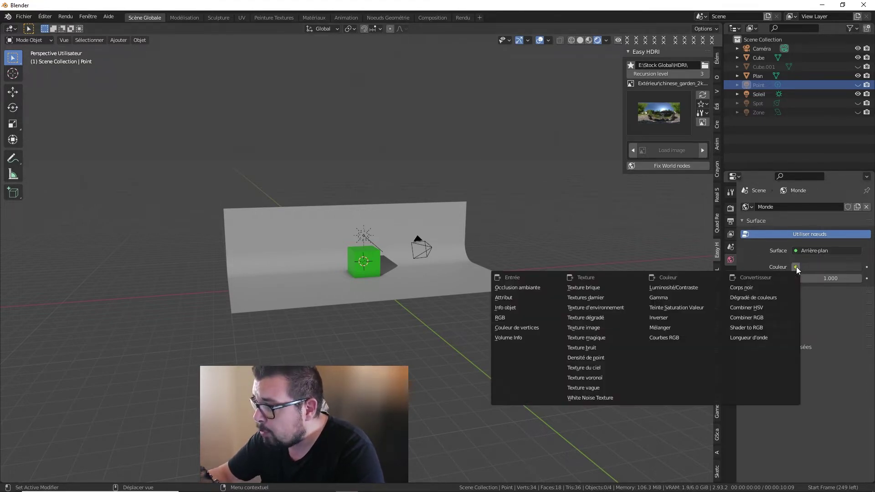
click(796, 266)
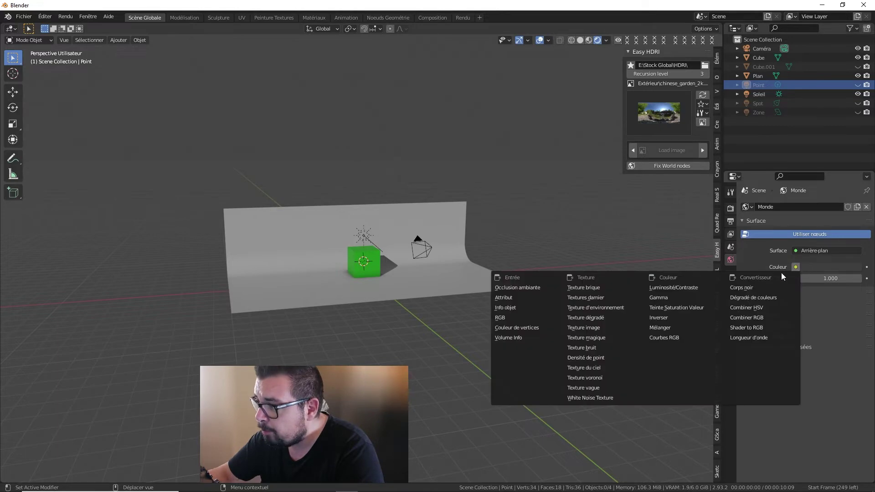
click(613, 307)
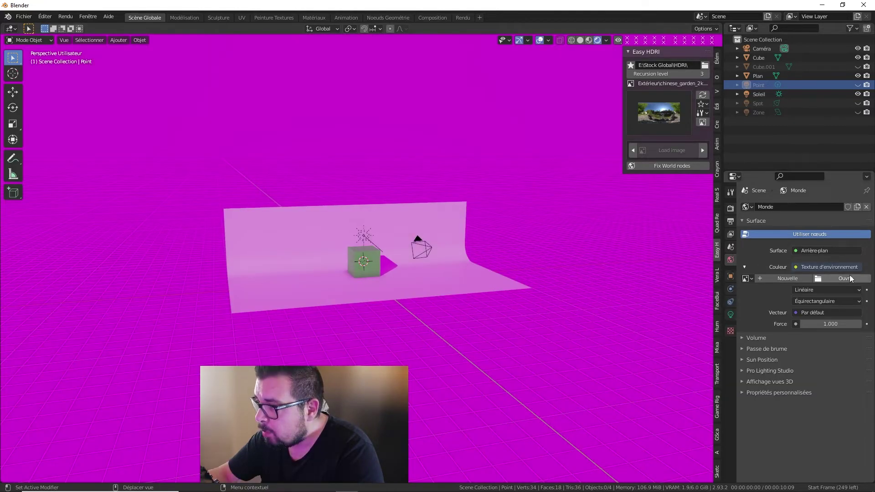
Load christmas_photo_studio_01_4k.exr from Stock Global > HDRI > Intérieur as the world image
click(843, 277)
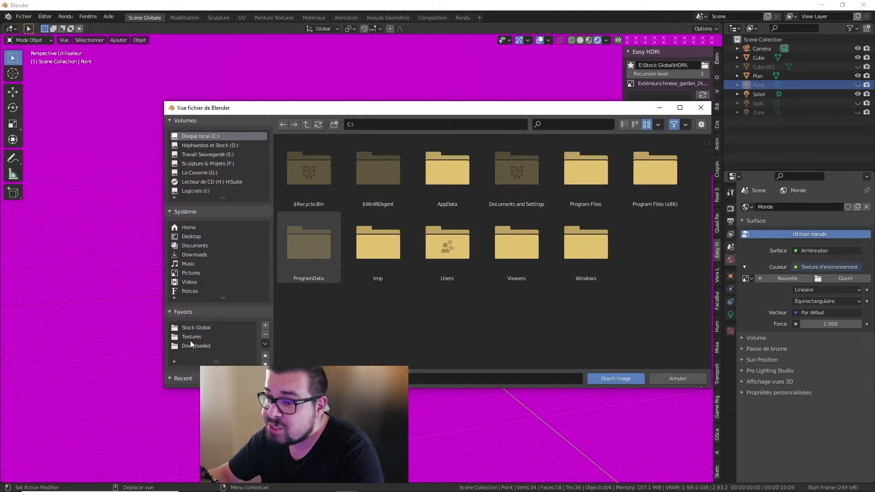
click(196, 327)
double_click(379, 255)
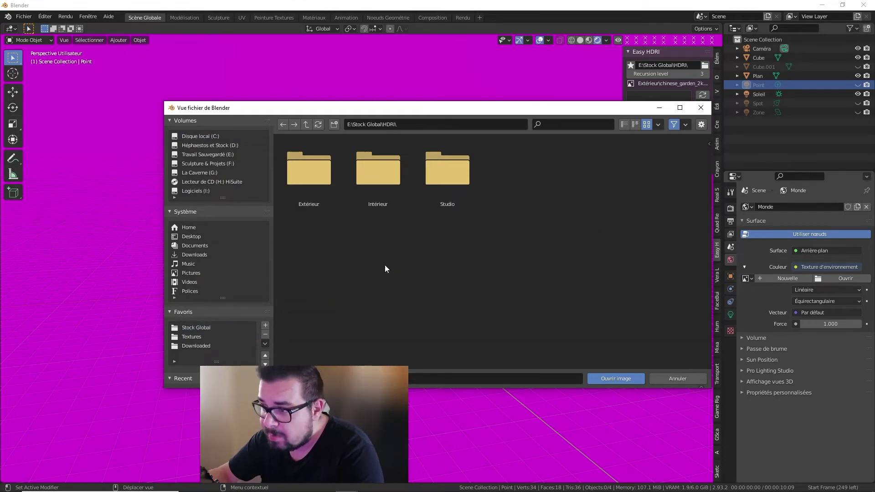
double_click(386, 186)
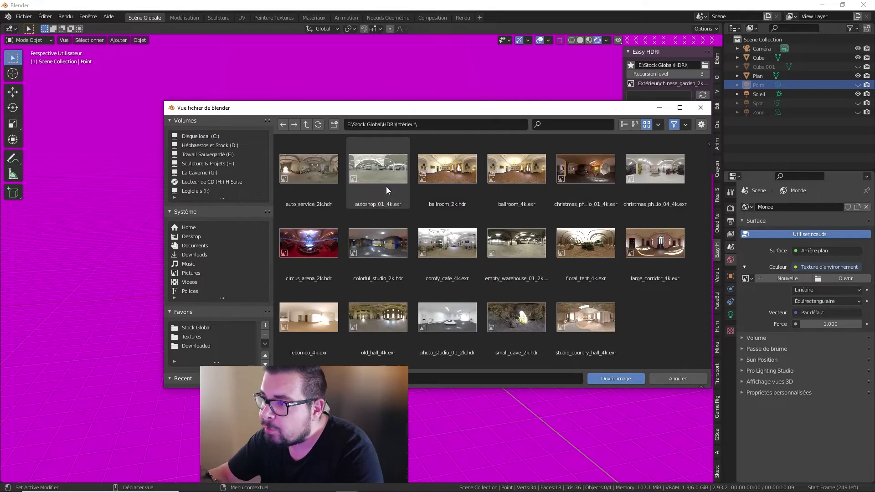
double_click(596, 178)
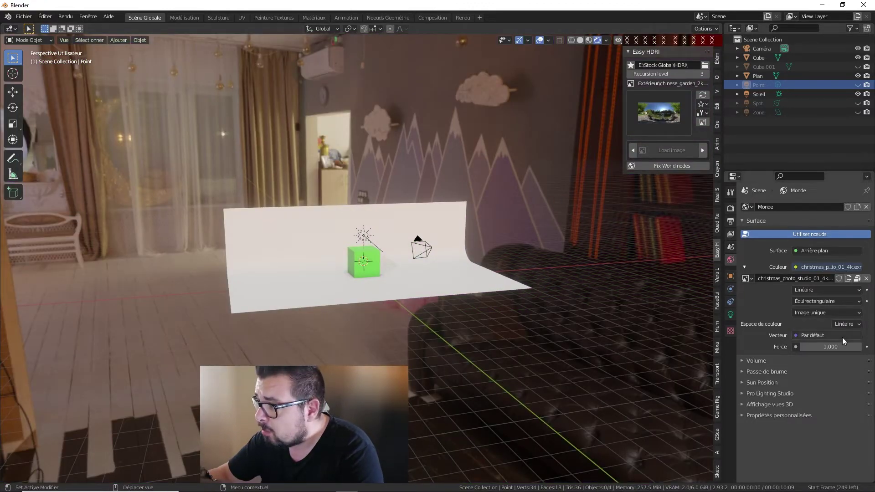
Set the world strength (Force) back to 1.000 after testing brighter values
mouse_move(820, 347)
mouse_down()
mouse_move(852, 347)
mouse_move(810, 347)
mouse_move(847, 346)
mouse_move(822, 347)
mouse_up()
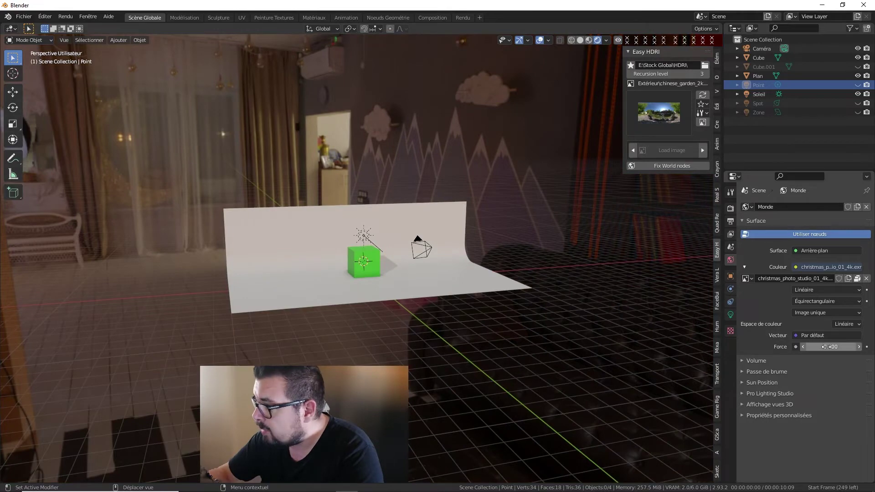
click(826, 347)
text(0.4)
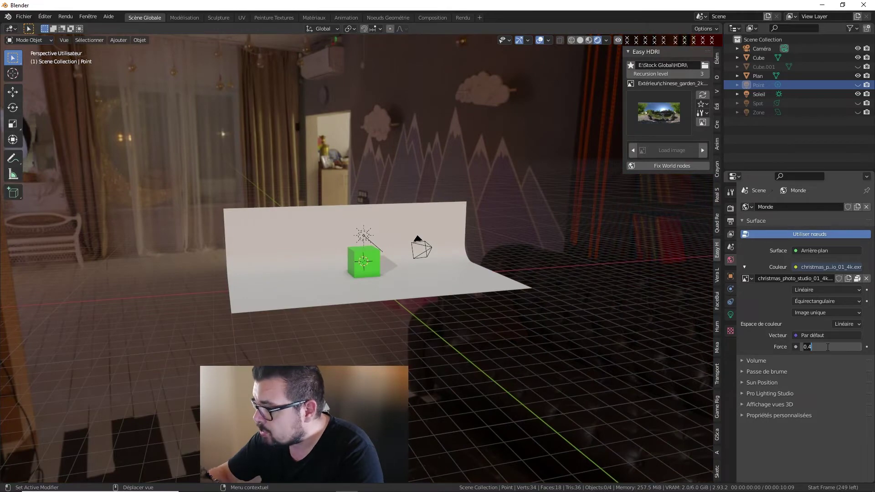
text(1)
key(Return)
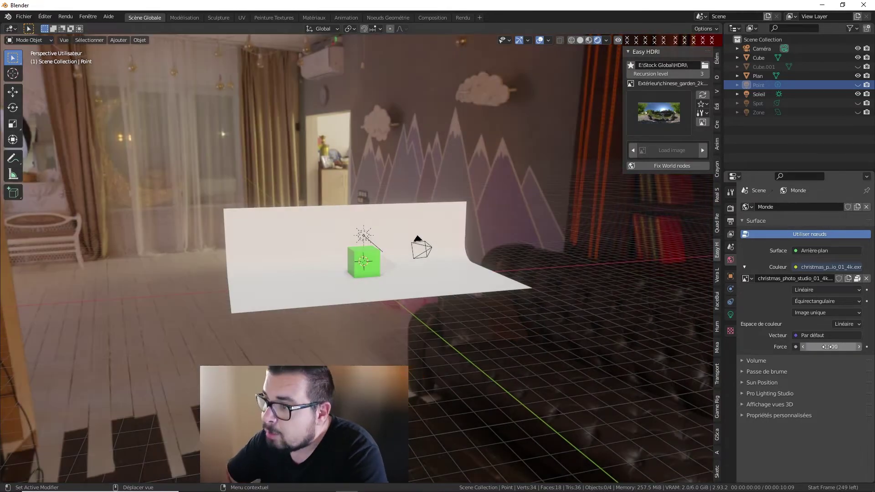
mouse_move(630, 232)
middle_down()
mouse_move(519, 228)
mouse_move(572, 211)
mouse_move(589, 211)
mouse_move(606, 241)
mouse_move(627, 226)
middle_up()
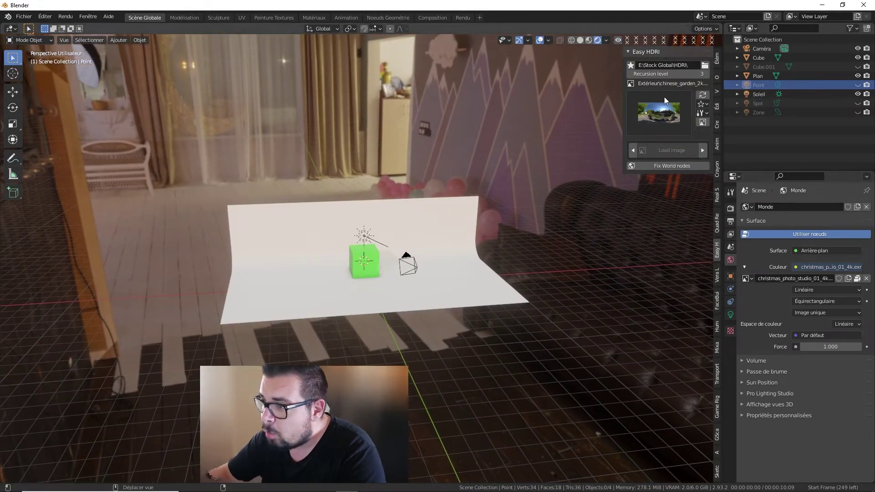
Select the Soleil lamp, preview the scene in Cycles, then return the engine to Eevee
click(363, 234)
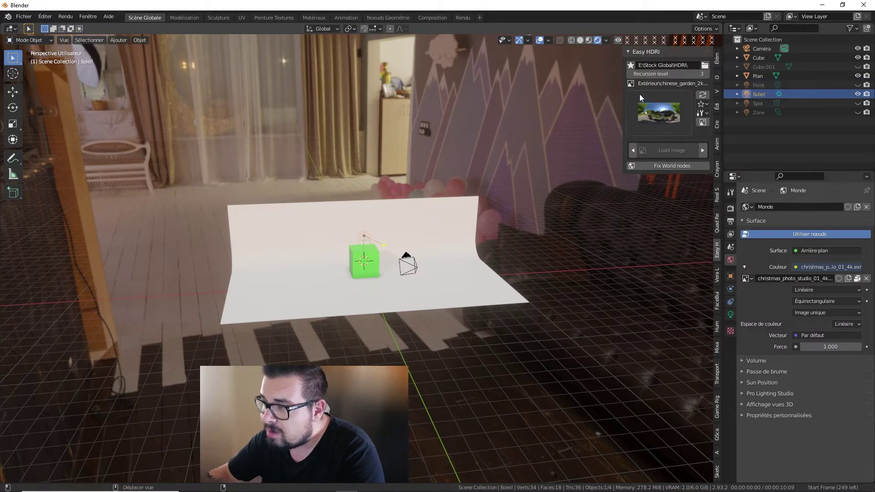
click(730, 209)
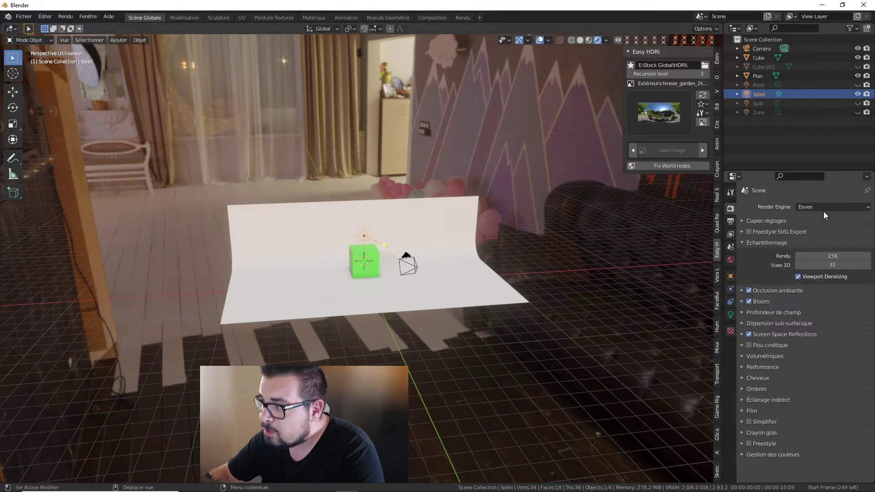
click(824, 208)
click(815, 237)
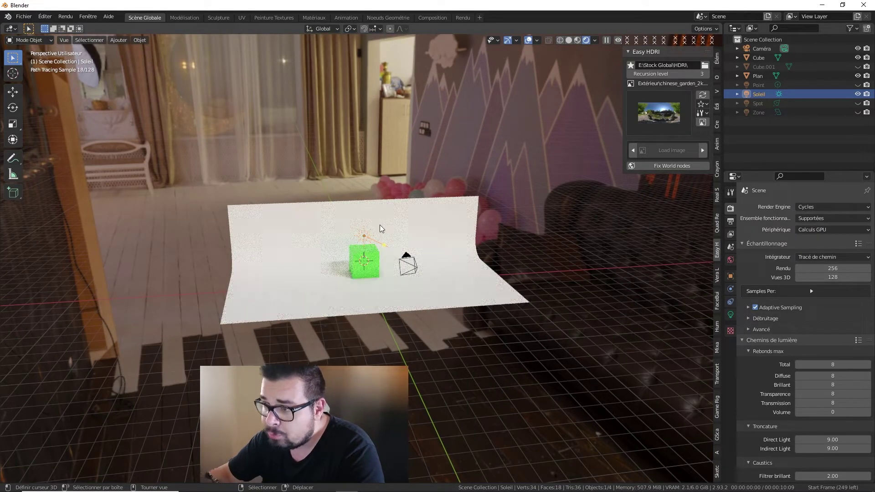
click(831, 207)
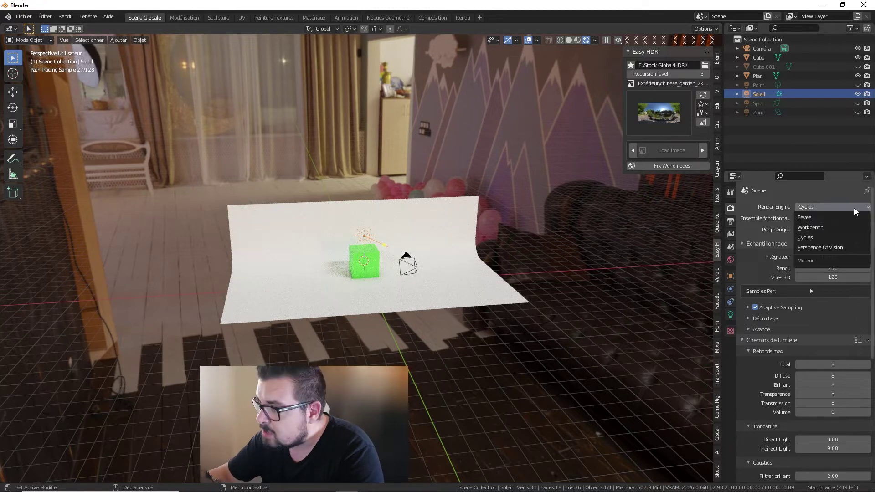
click(811, 217)
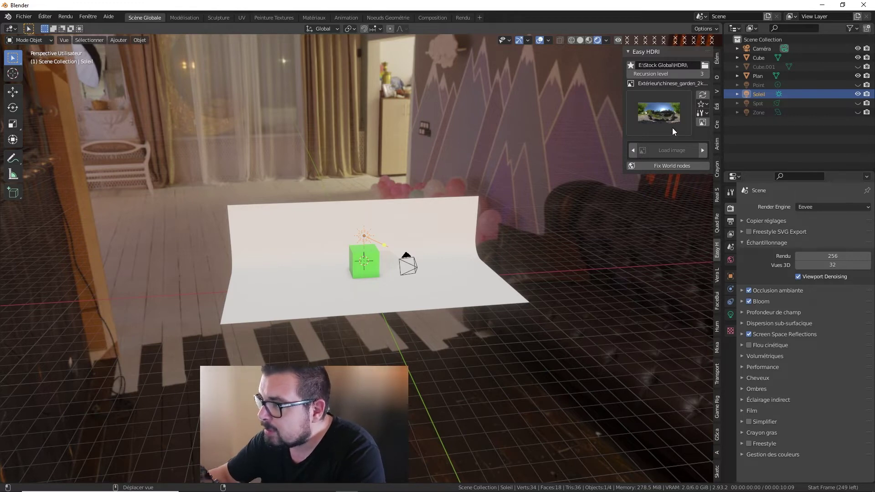
Search add-ons for 'sun po' to confirm Sun Position is enabled, then show World settings
click(48, 21)
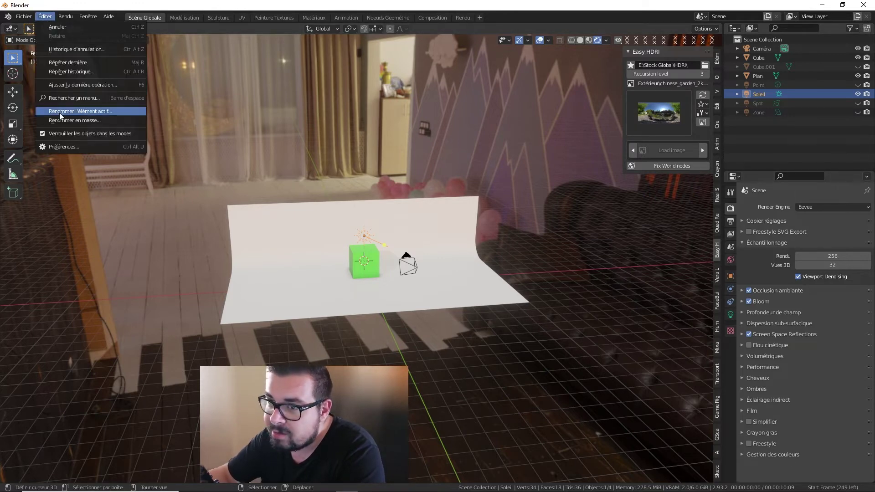
click(74, 149)
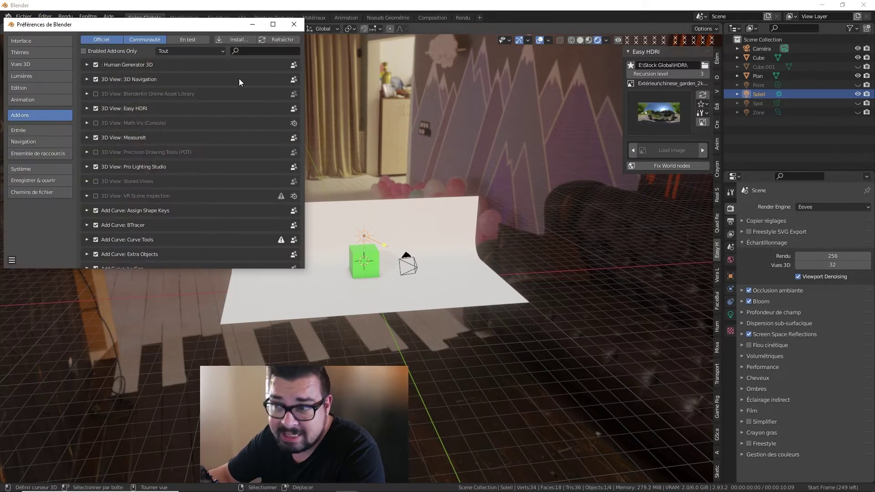
click(254, 52)
text(sun po)
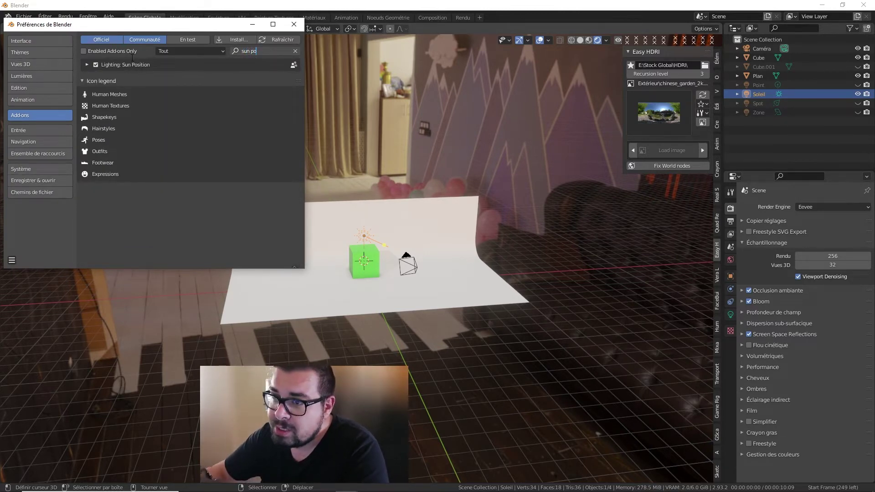
click(294, 24)
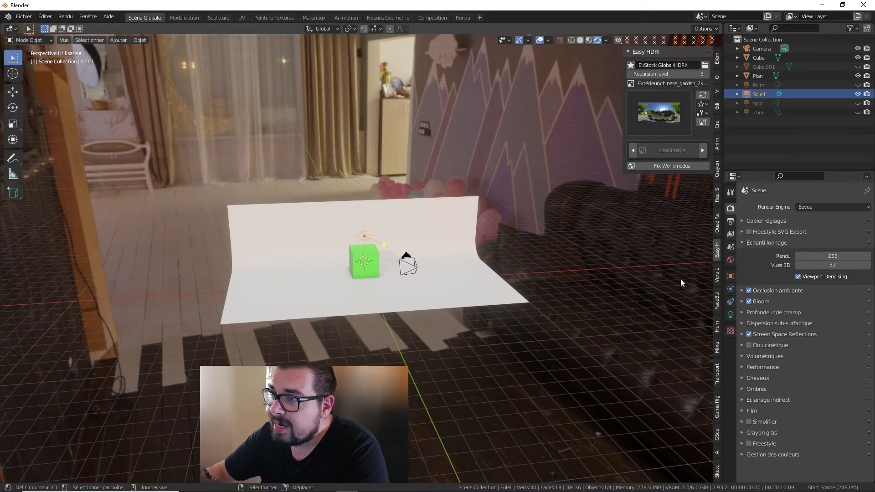
click(731, 261)
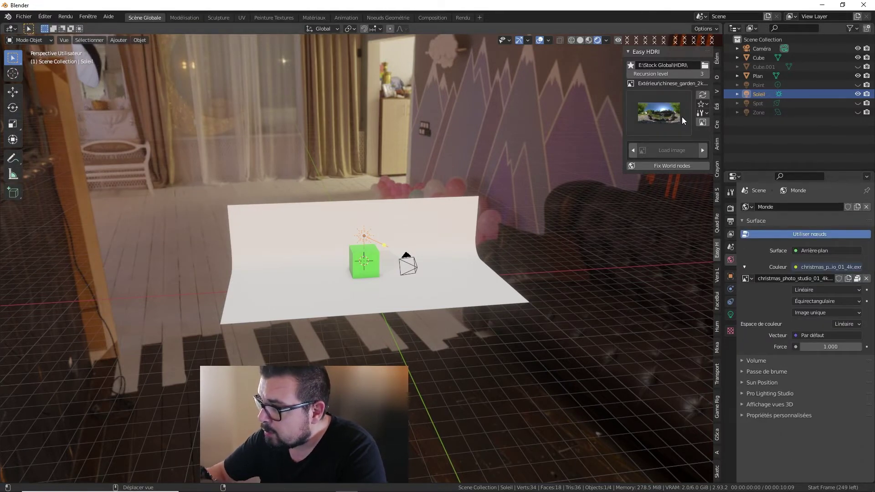
Apply an Easy HDRI world and choose the gamrig_8k forest HDRI
click(680, 167)
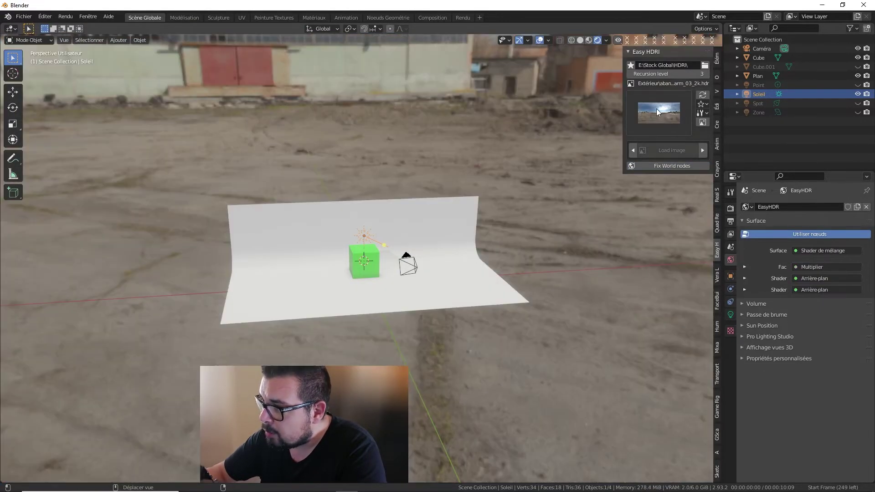
click(641, 130)
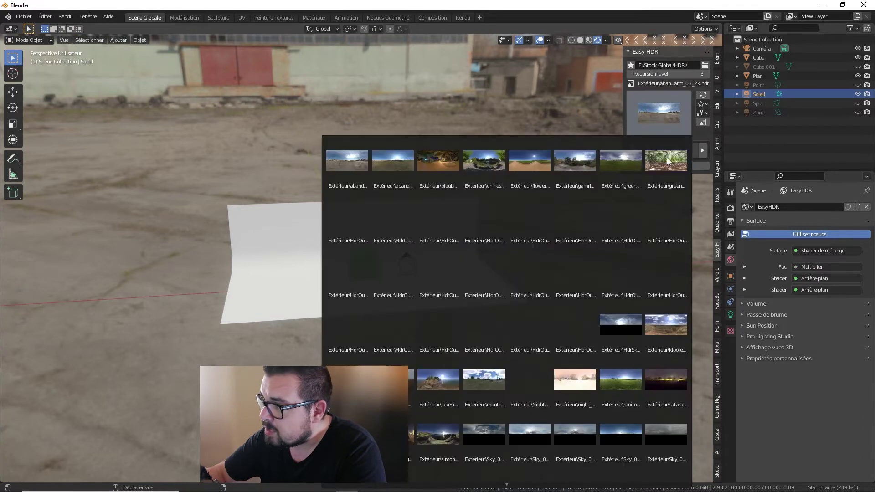
click(567, 162)
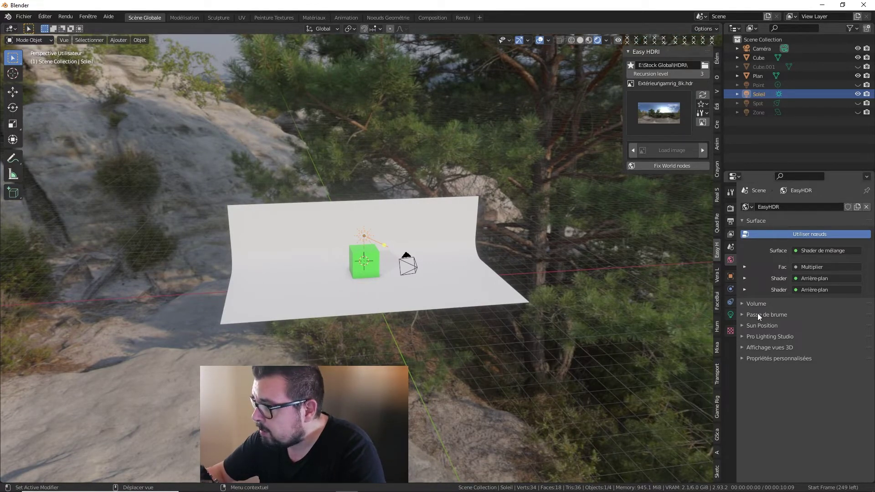
Set Sun Position to sync to the Environment texture node with Soleil as the sun object
click(747, 326)
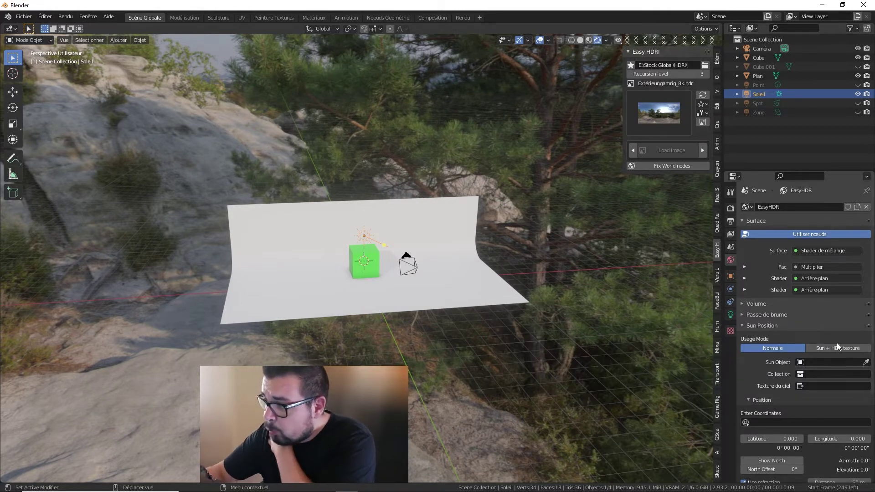
click(837, 347)
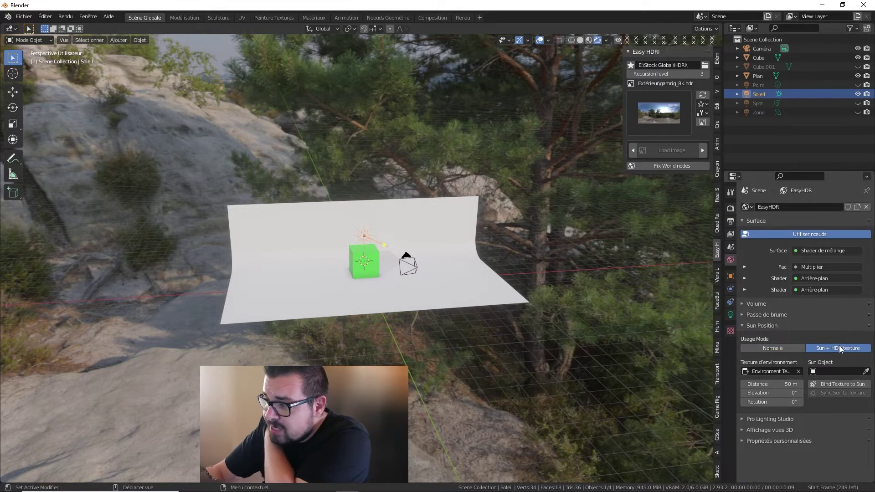
click(774, 370)
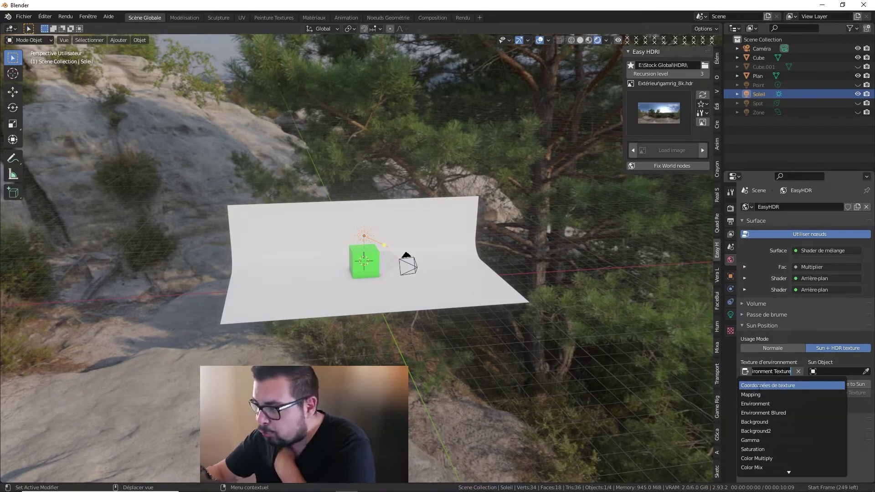
click(755, 403)
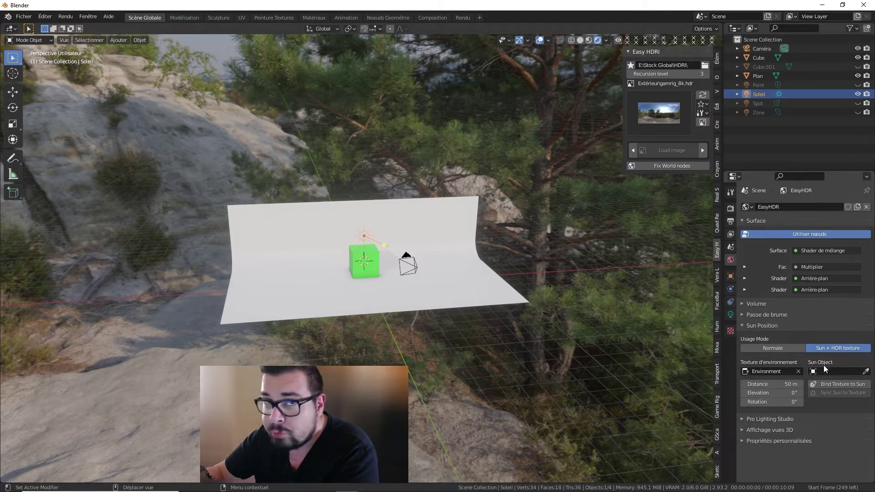
click(834, 370)
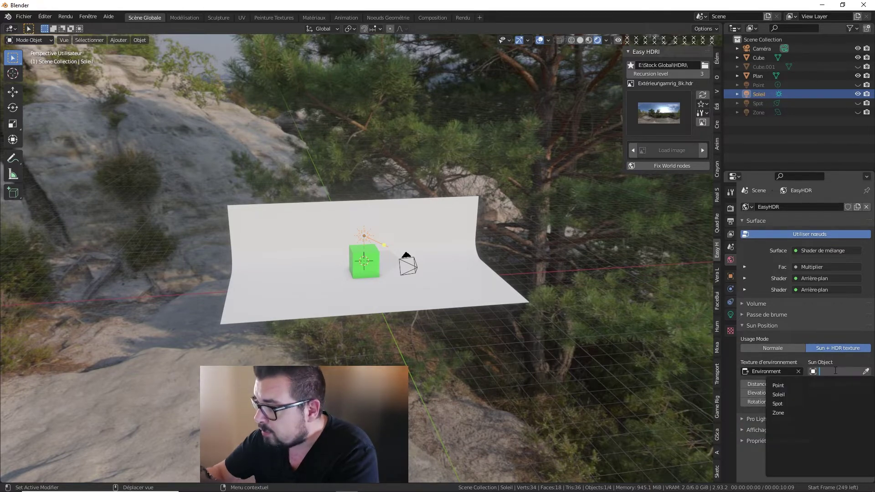
click(789, 394)
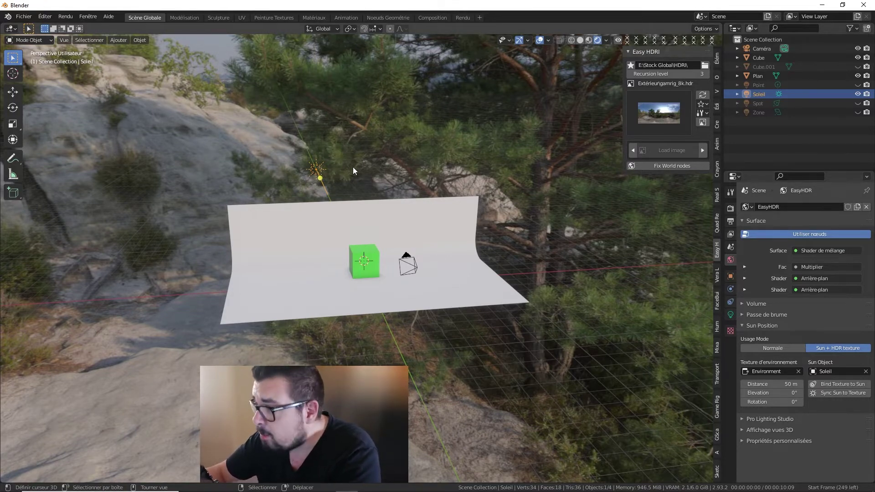
Pick the HDRI's bright sun spot and bind the Soleil lamp to it
click(842, 395)
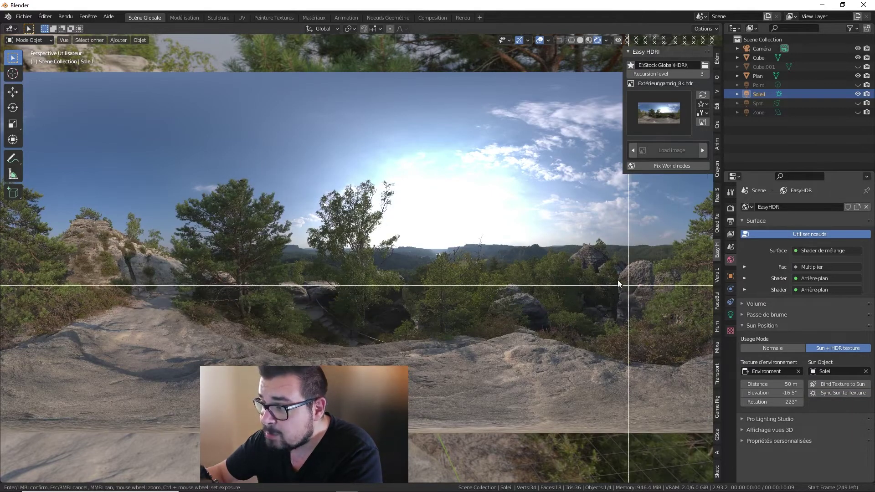
click(447, 246)
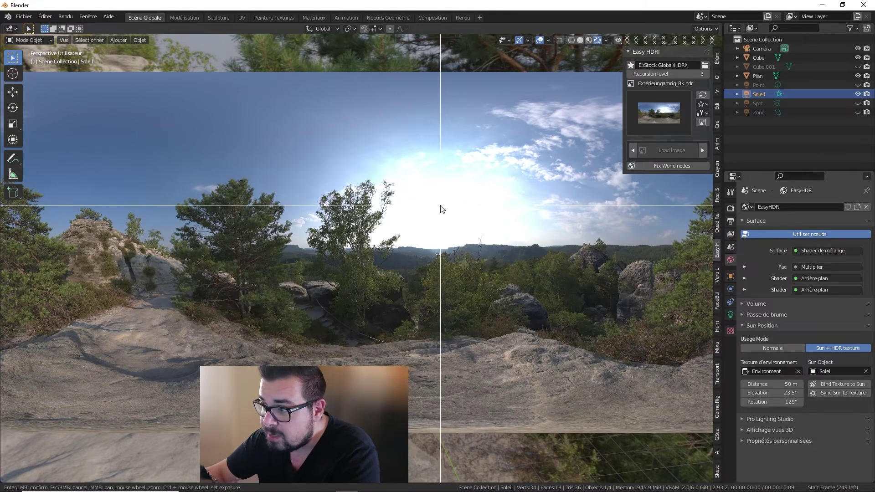
click(440, 206)
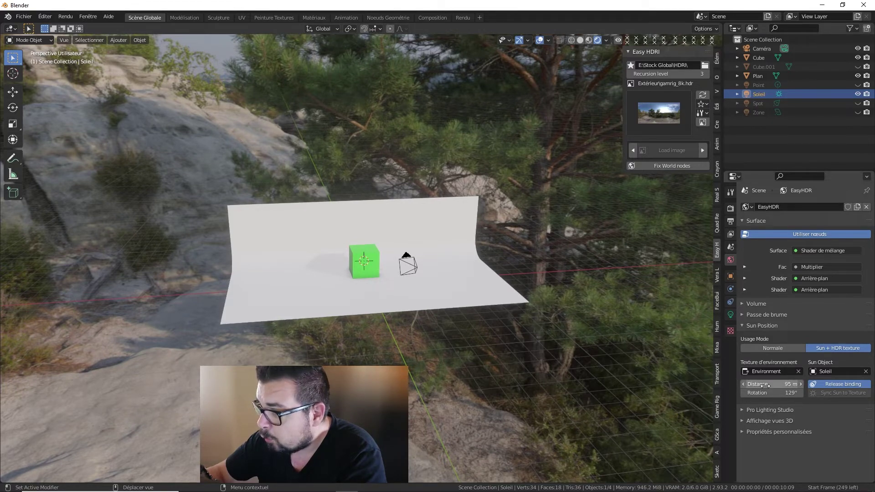
Set the sun distance to 50 m and rotate the HDRI environment to 127°
text(1)
key(Return)
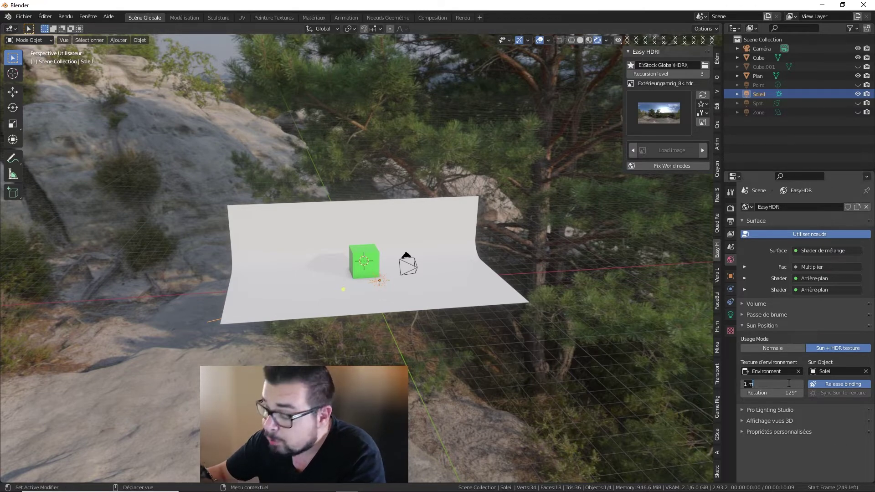
text(50)
key(Return)
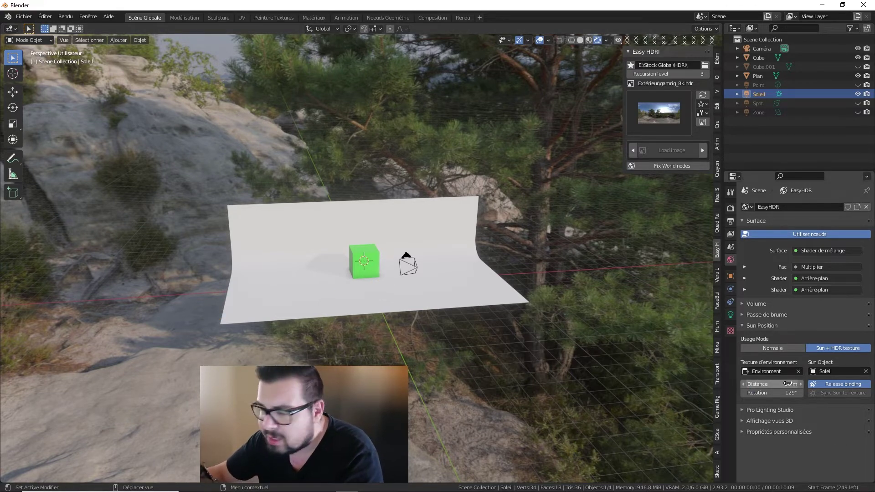
mouse_move(773, 393)
mouse_down()
mouse_move(795, 394)
mouse_move(748, 393)
mouse_move(785, 392)
mouse_move(773, 394)
mouse_up()
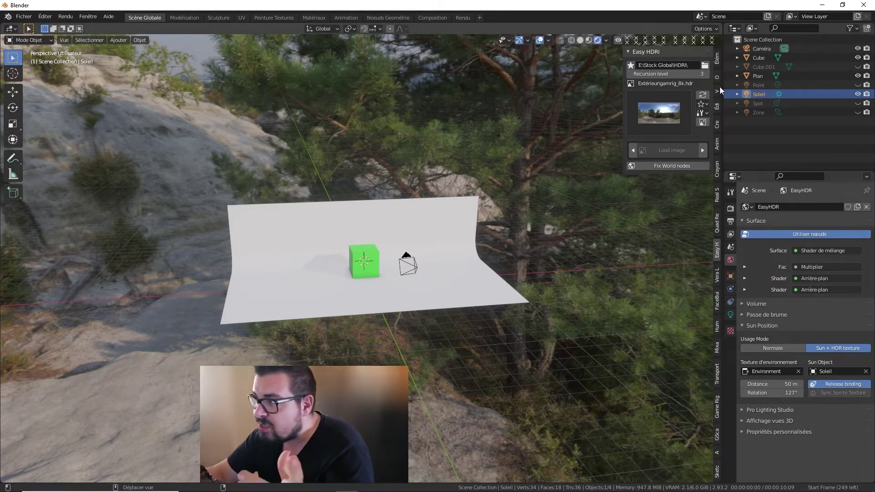
Zoom in on the green cube, select it and try scaling it to zero with S 0
scroll(365, 280, up, 10)
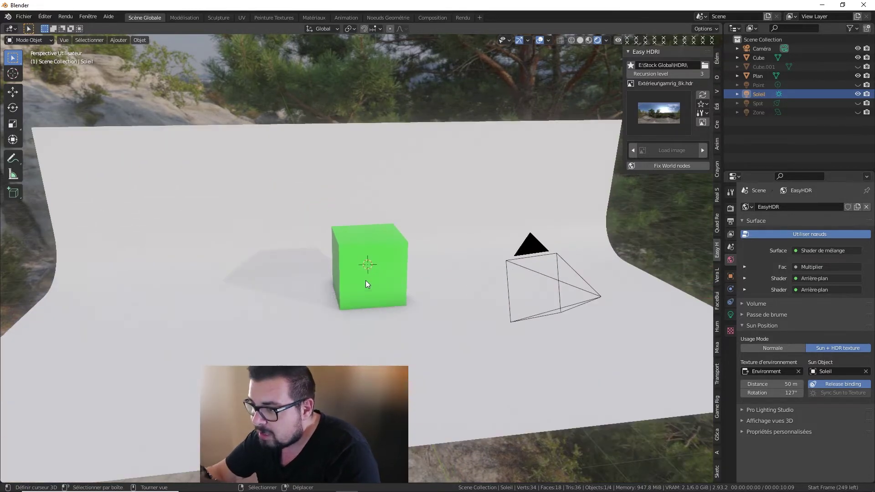
scroll(408, 292, up, 1)
scroll(396, 274, up, 2)
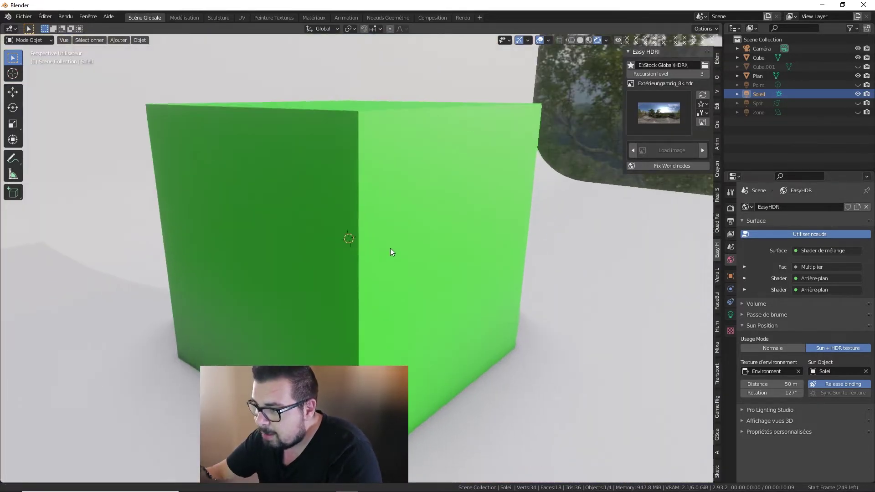
scroll(391, 250, up, 3)
scroll(390, 260, up, 2)
scroll(387, 285, up, 1)
scroll(376, 301, up, 2)
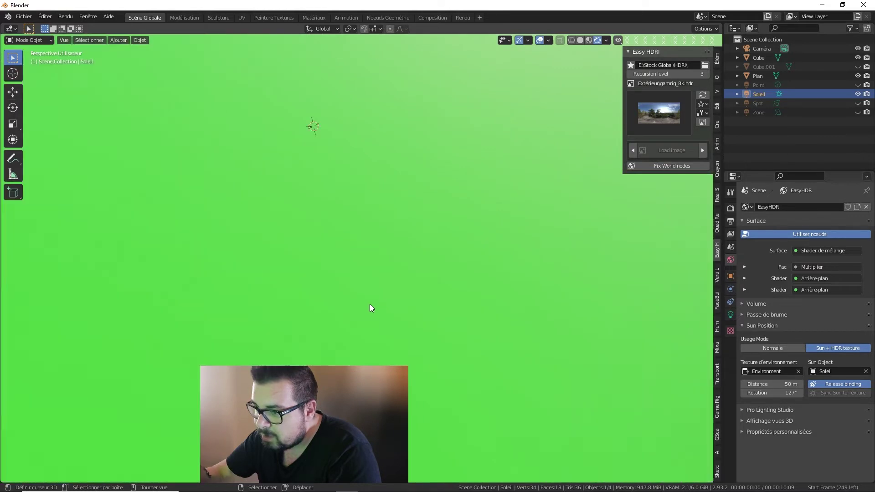
scroll(406, 241, up, 2)
scroll(431, 177, down, 3)
scroll(410, 246, down, 1)
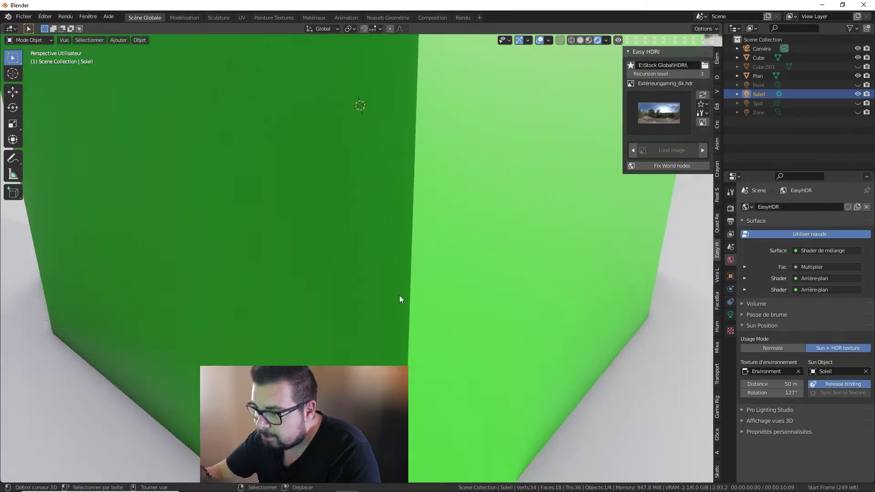
scroll(383, 219, down, 1)
scroll(355, 228, down, 2)
scroll(321, 345, down, 1)
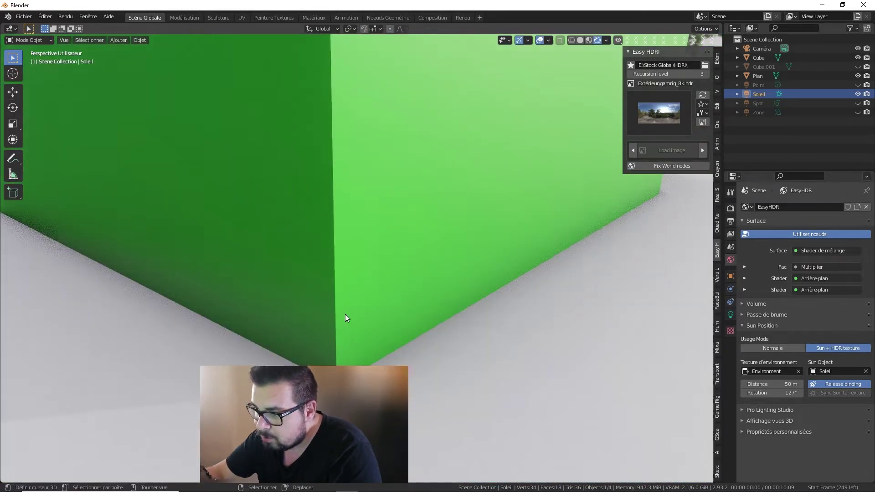
scroll(365, 237, down, 3)
scroll(384, 196, up, 1)
click(383, 235)
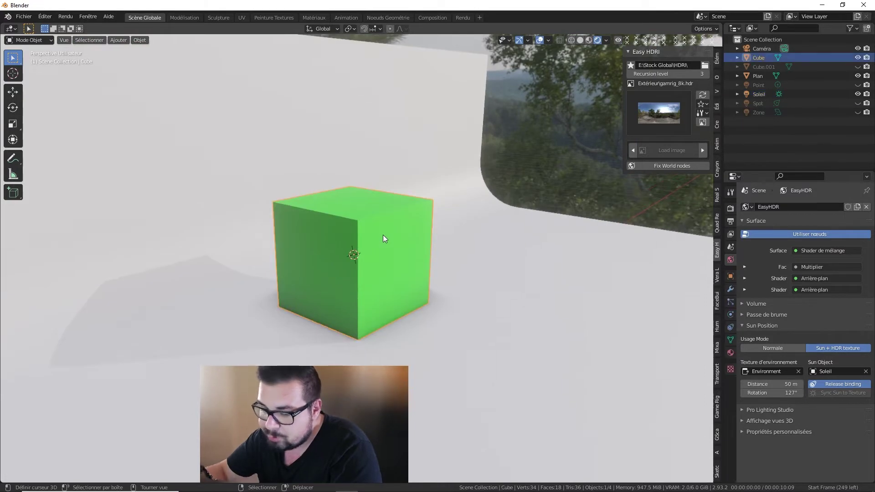
text(s0.0014)
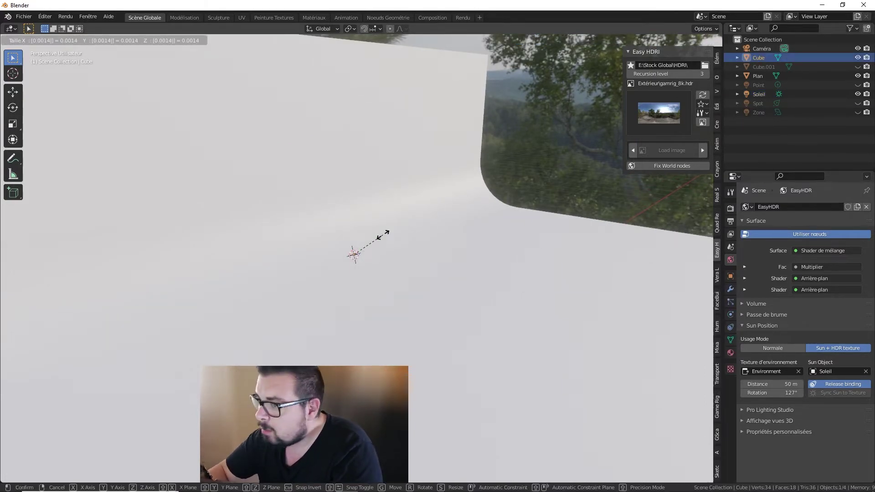
key(Return)
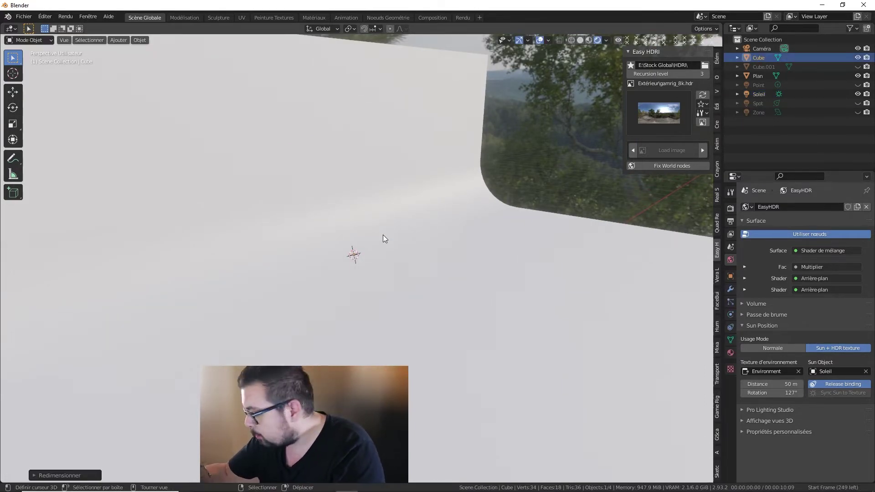
Undo the collapse so the cube keeps its original size, and switch to Solid viewport shading
key(ctrl+z)
key(ctrl+shift+z)
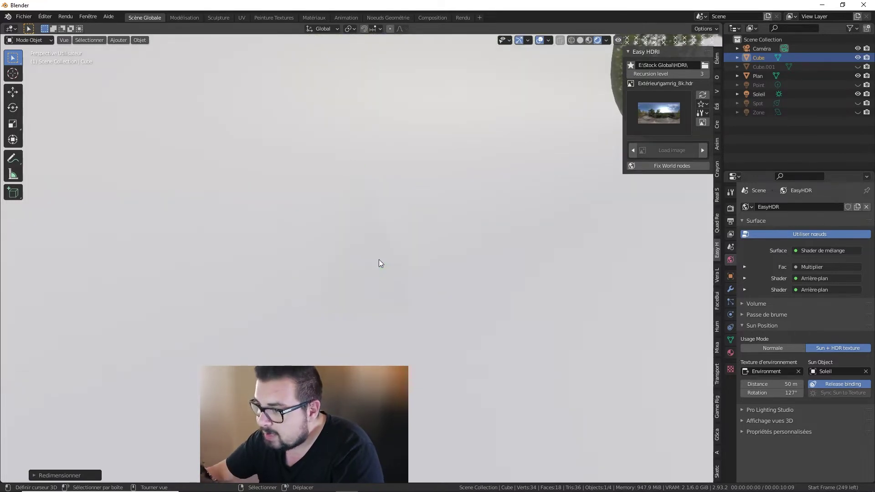
key(ctrl+z)
key(ctrl+z)
key(ctrl+shift+z)
key(ctrl+shift+z)
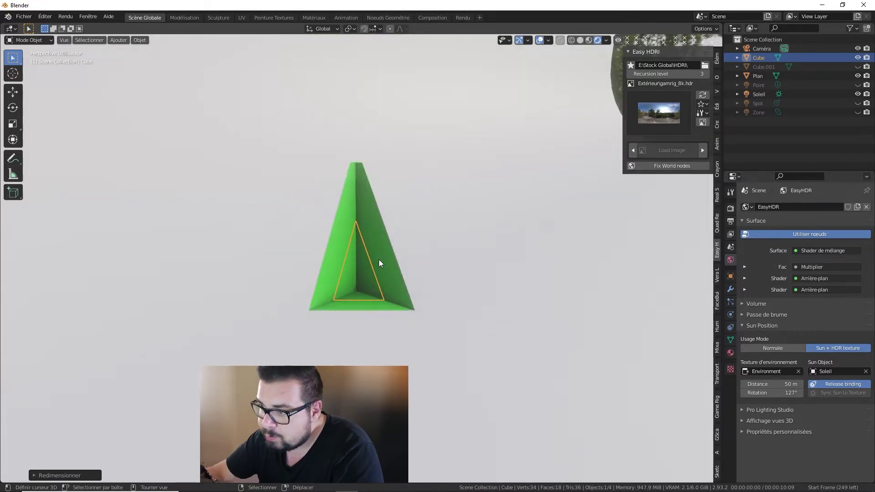
key(ctrl+z)
key(ctrl+z)
key(ctrl+shift+z)
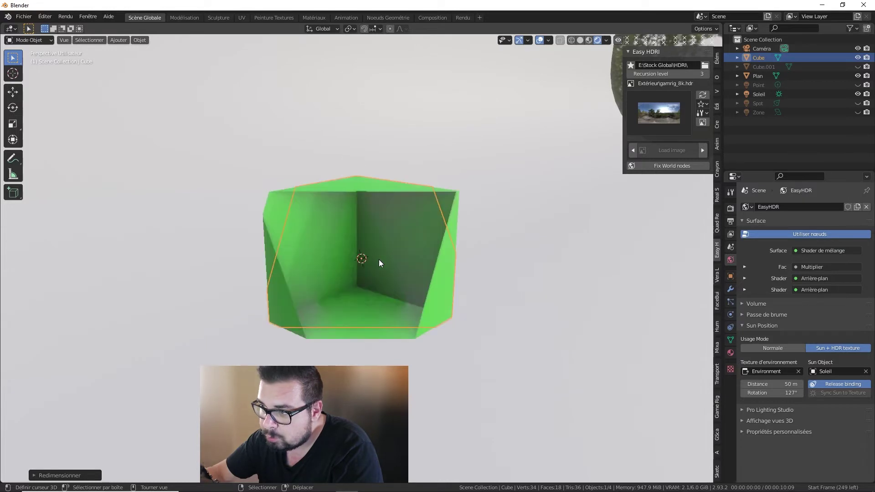
key(ctrl+z)
key(ctrl+shift+z)
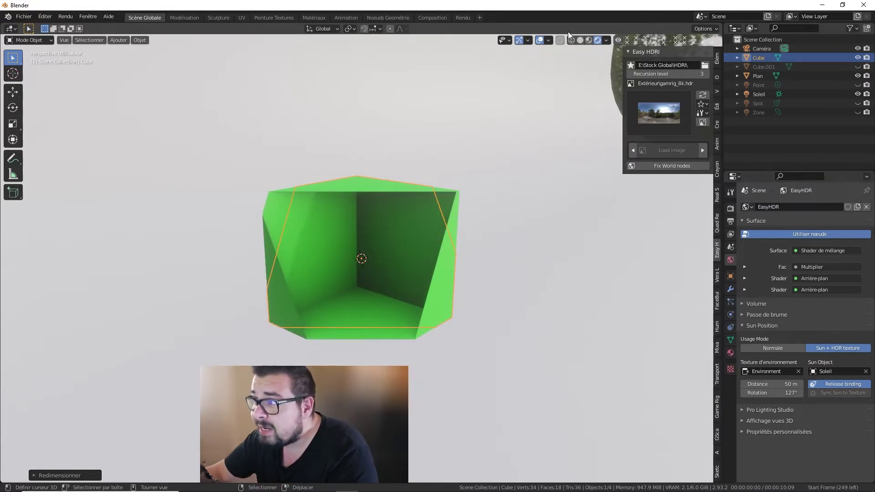
click(581, 40)
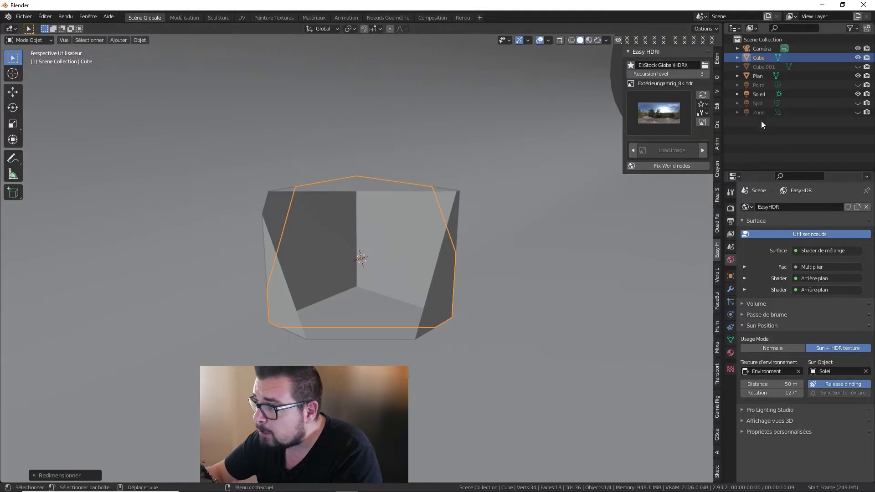
Set the view's Clip Start to 0.001 m in the sidebar View tab
click(716, 58)
click(717, 91)
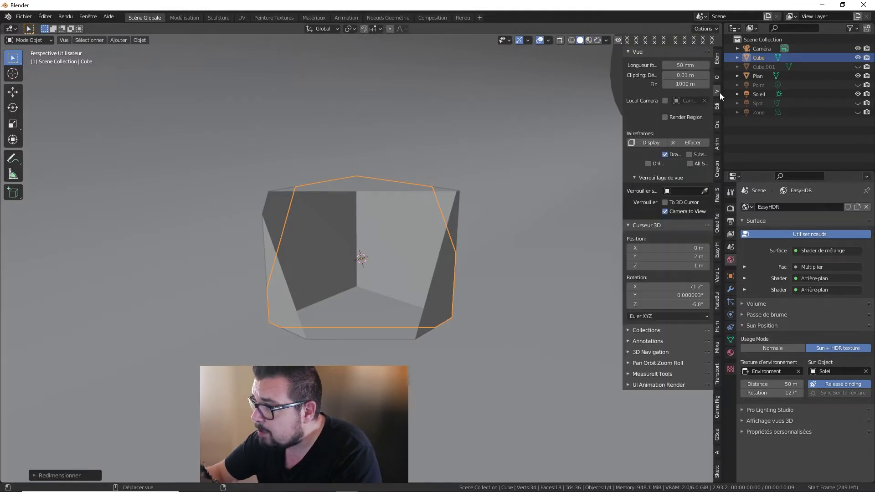
click(690, 76)
text(0.001)
key(Return)
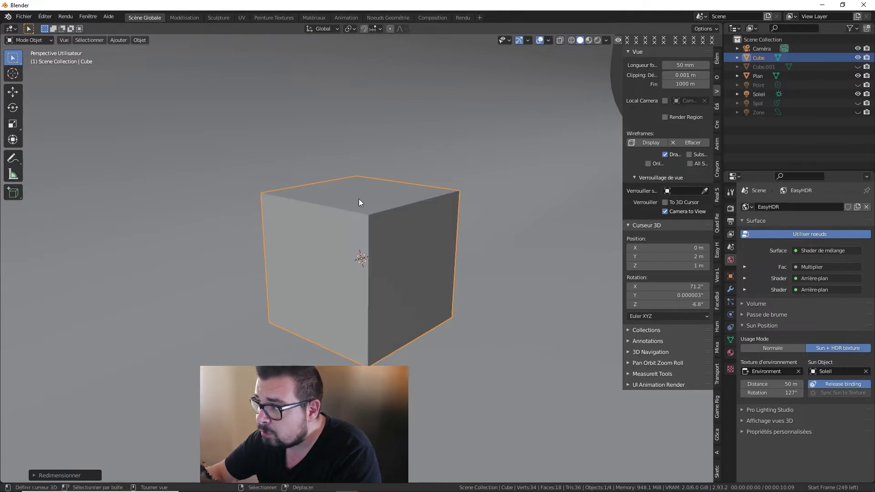
Scale the cube up 500 times with S 500
scroll(332, 272, up, 1)
scroll(332, 272, up, 2)
scroll(332, 272, up, 2)
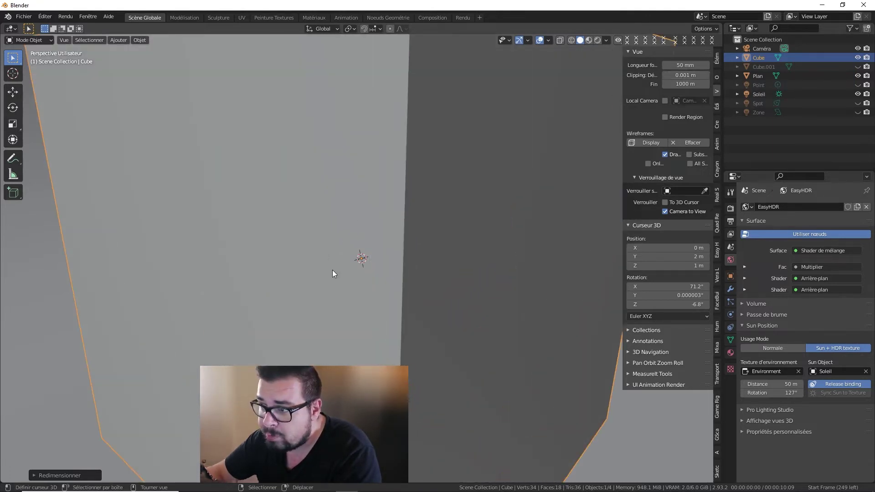
scroll(332, 272, up, 2)
scroll(332, 270, down, 2)
scroll(332, 270, up, 2)
scroll(332, 271, down, 2)
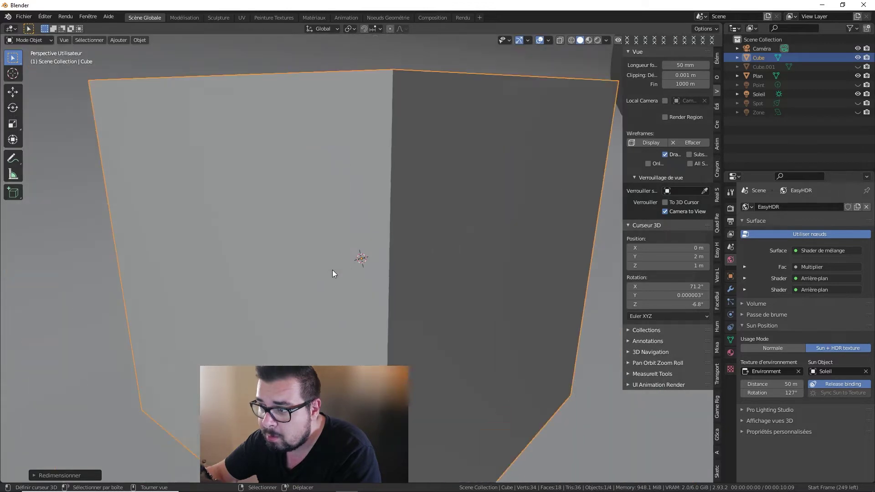
scroll(332, 270, up, 2)
scroll(333, 273, down, 1)
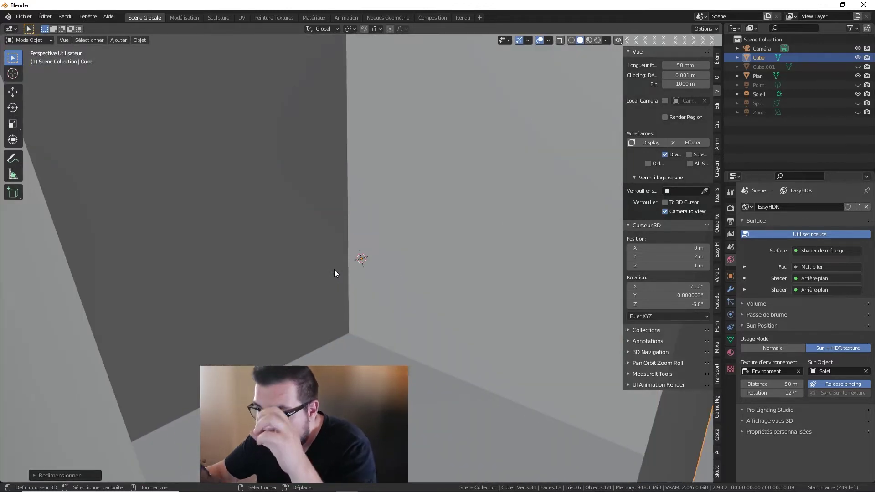
scroll(337, 272, down, 1)
scroll(341, 272, down, 2)
scroll(341, 272, up, 2)
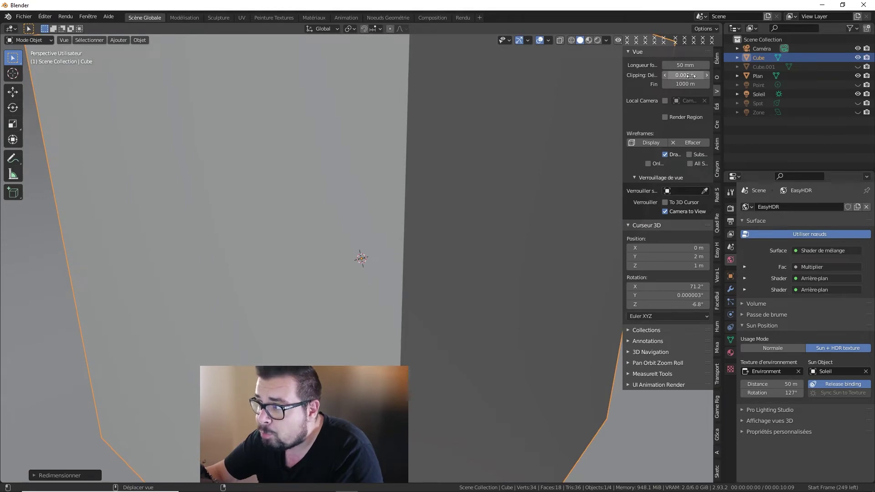
scroll(441, 244, down, 3)
scroll(440, 244, up, 3)
scroll(440, 245, down, 2)
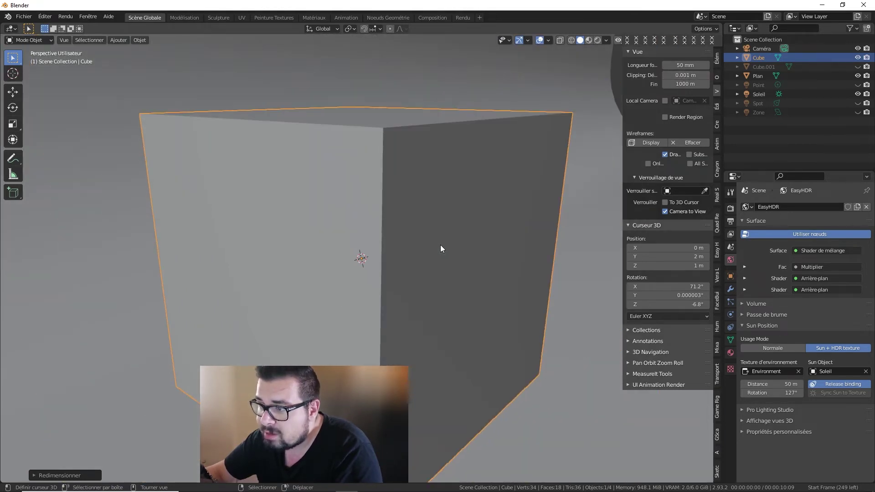
scroll(440, 244, up, 1)
scroll(440, 245, down, 3)
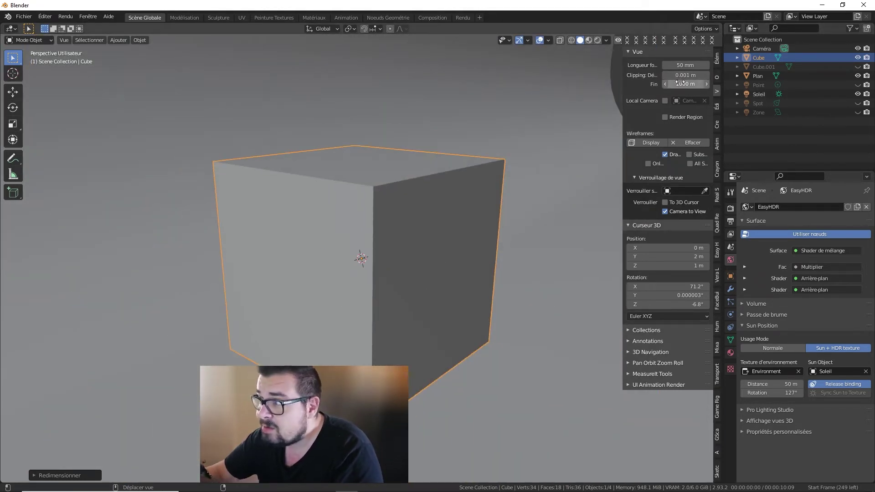
scroll(464, 228, down, 5)
text(s)
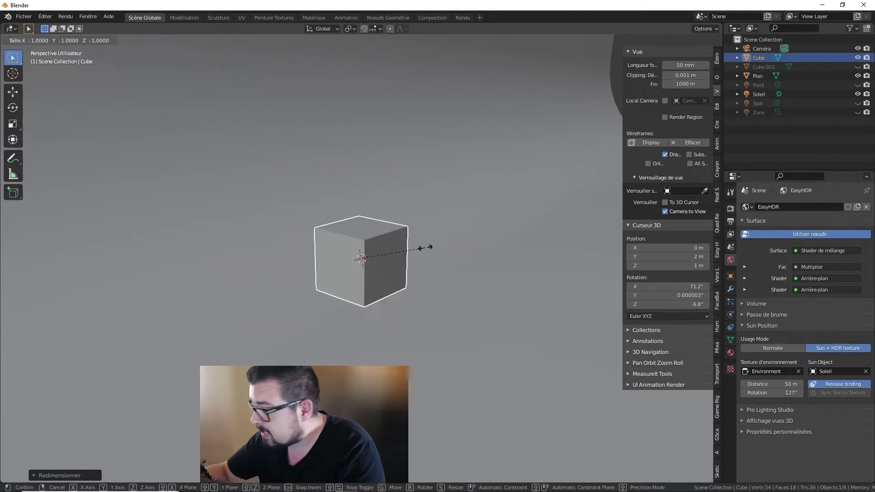
text(500)
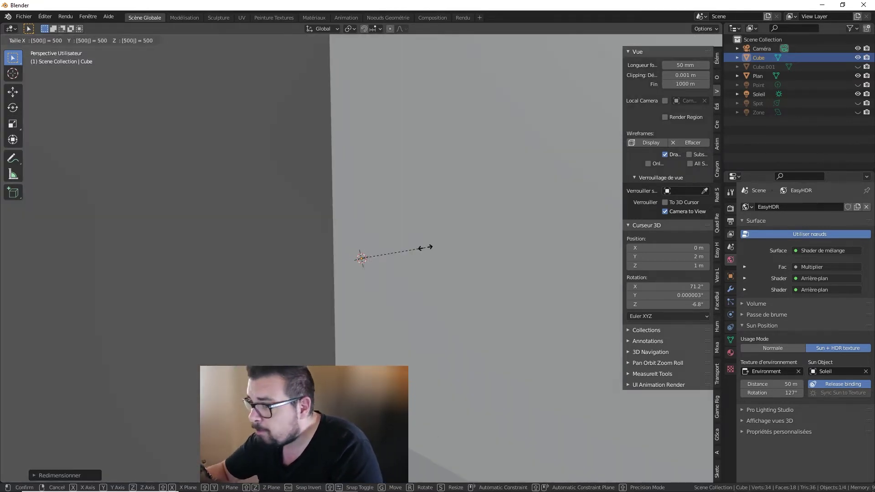
key(Return)
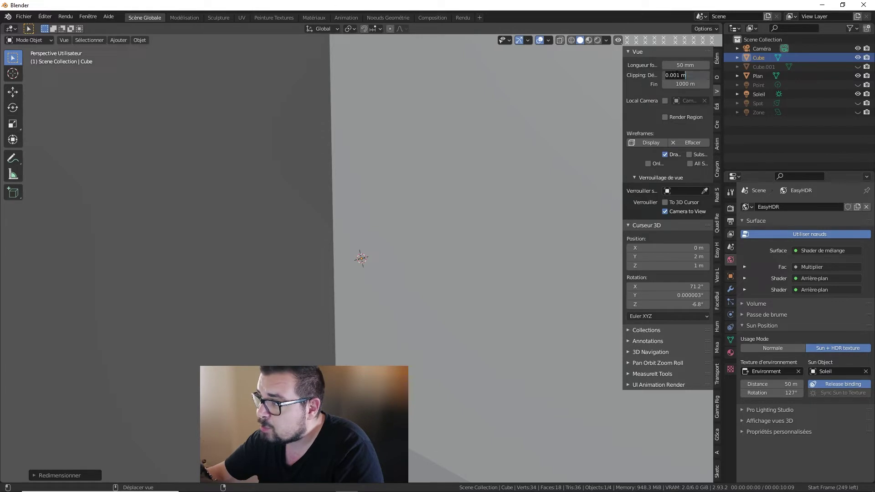
key(Return)
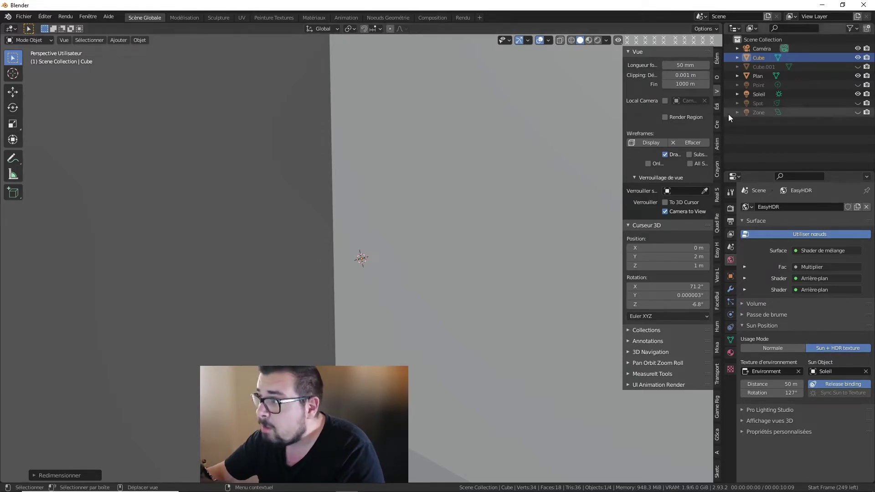
Scale the cube up 5000 times with S 5000
scroll(360, 348, down, 10)
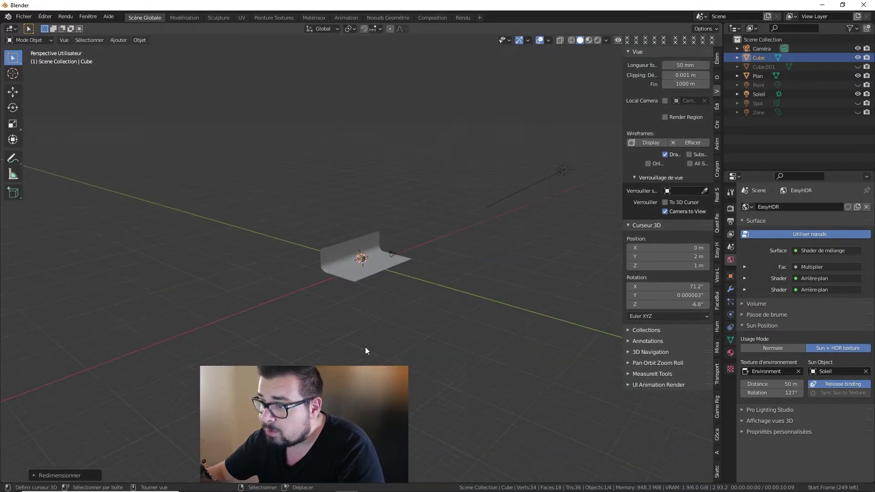
scroll(365, 351, up, 4)
scroll(365, 350, up, 5)
text(s)
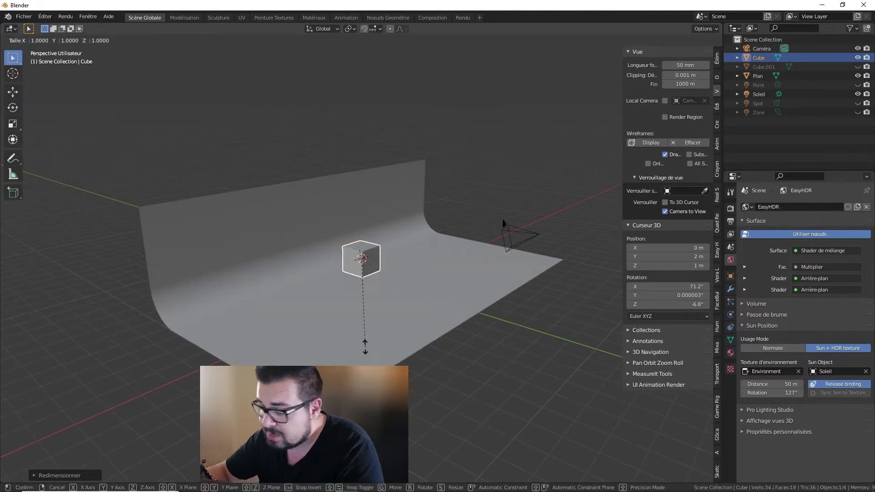
text(5000)
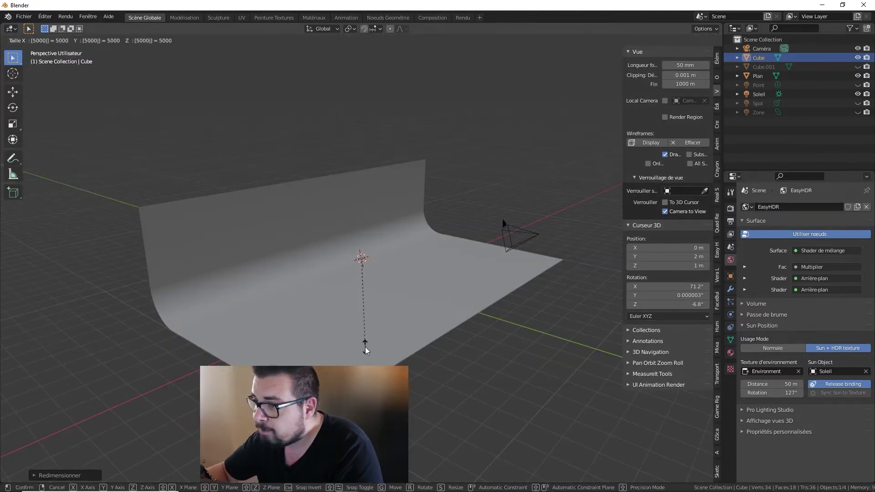
key(Return)
Raise the view's Clip End, ending at 140000 m, checking the enlarged cube
scroll(390, 326, down, 5)
scroll(390, 326, down, 3)
scroll(390, 326, down, 3)
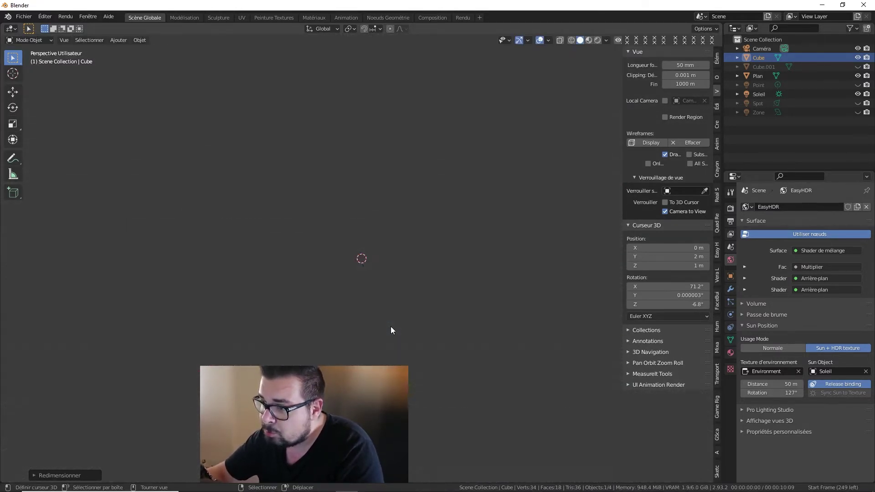
scroll(390, 328, up, 5)
scroll(390, 328, up, 5)
scroll(391, 328, up, 5)
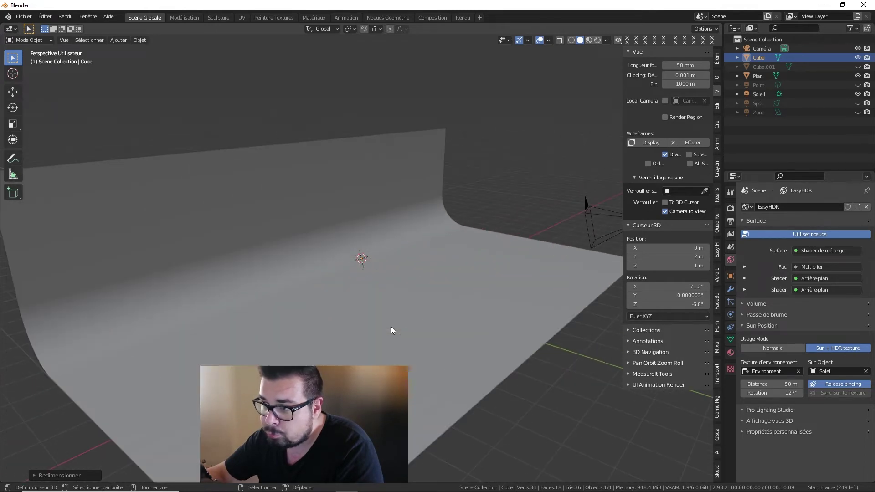
scroll(391, 326, down, 5)
scroll(391, 327, down, 3)
scroll(391, 326, down, 2)
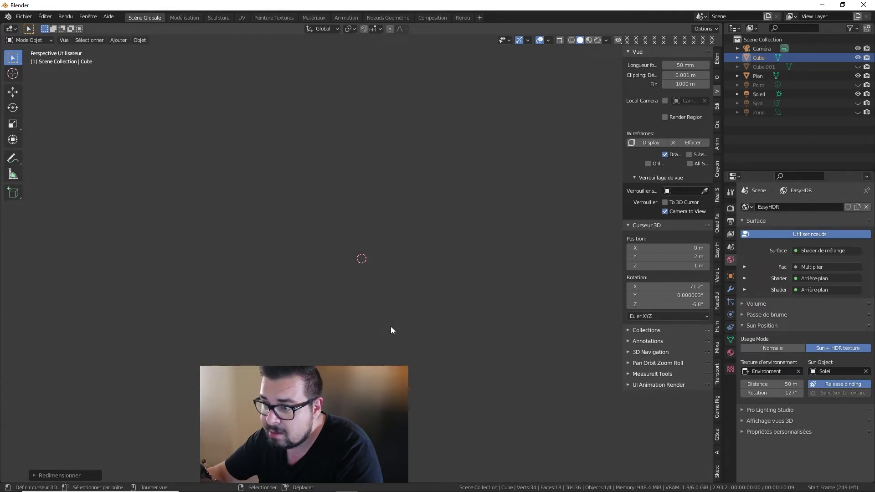
scroll(390, 326, up, 5)
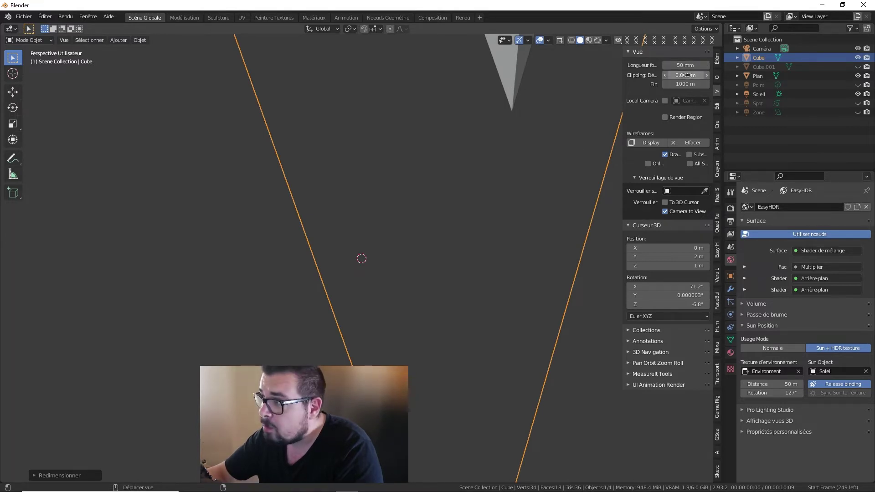
drag(685, 83, 697, 84)
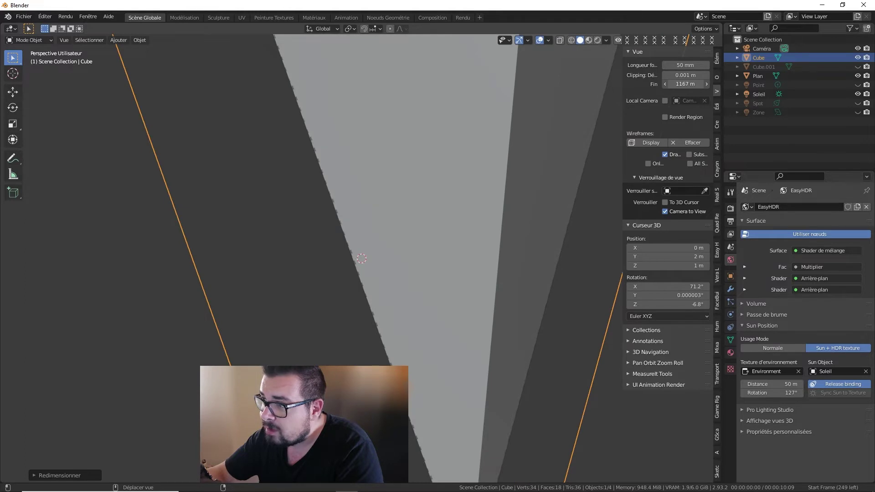
click(683, 84)
text(5000)
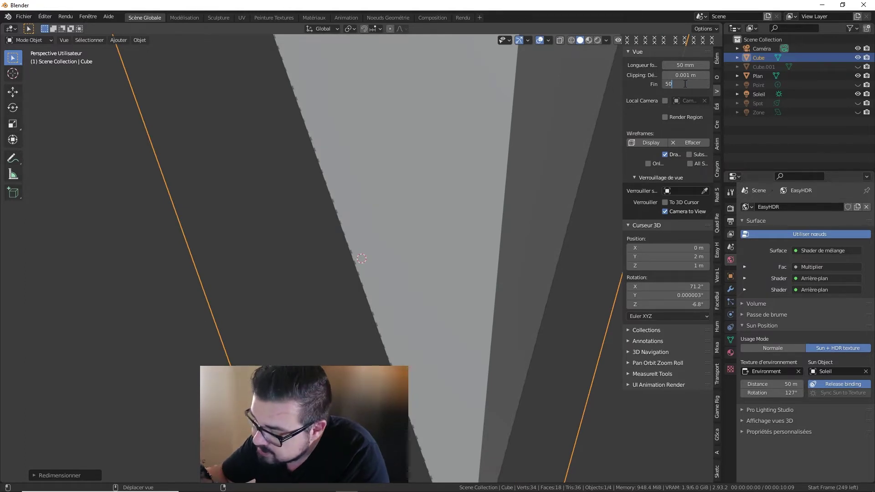
key(Return)
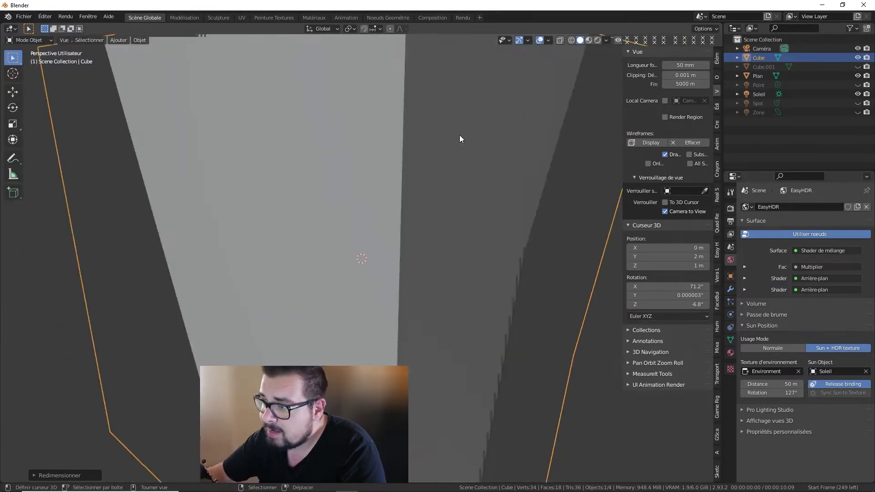
mouse_move(459, 135)
middle_down()
mouse_move(428, 193)
mouse_move(693, 154)
middle_up()
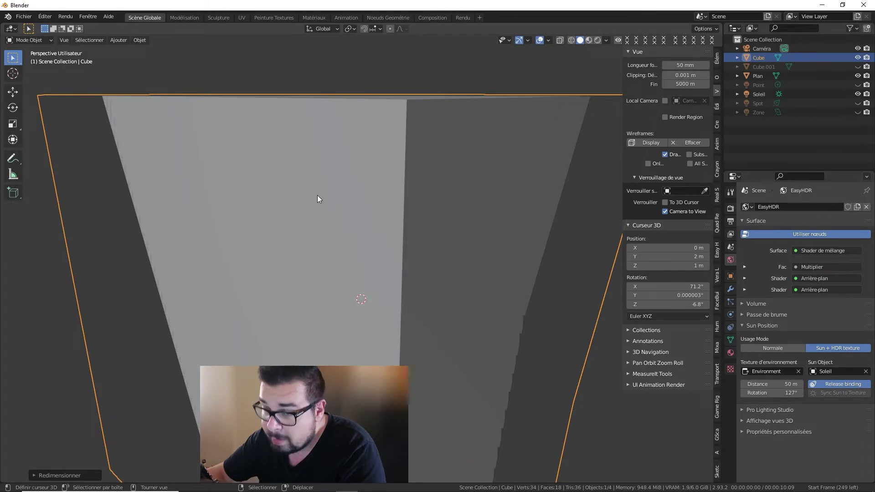
scroll(340, 199, up, 2)
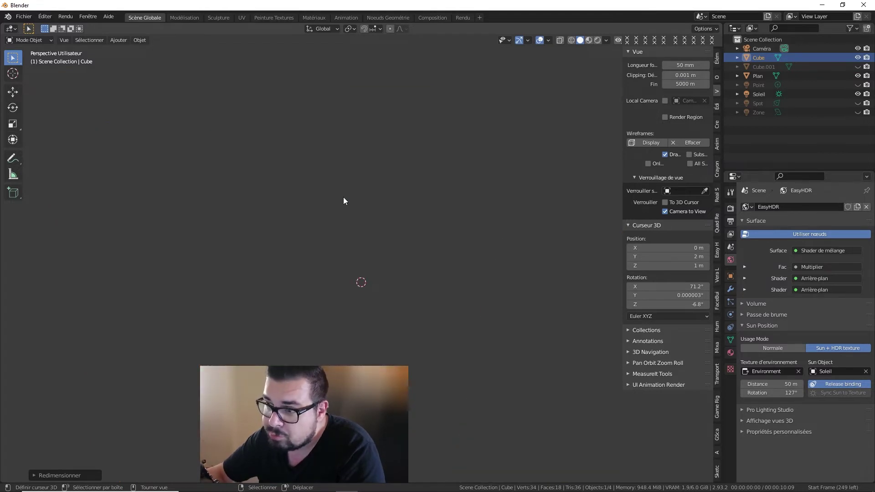
click(683, 84)
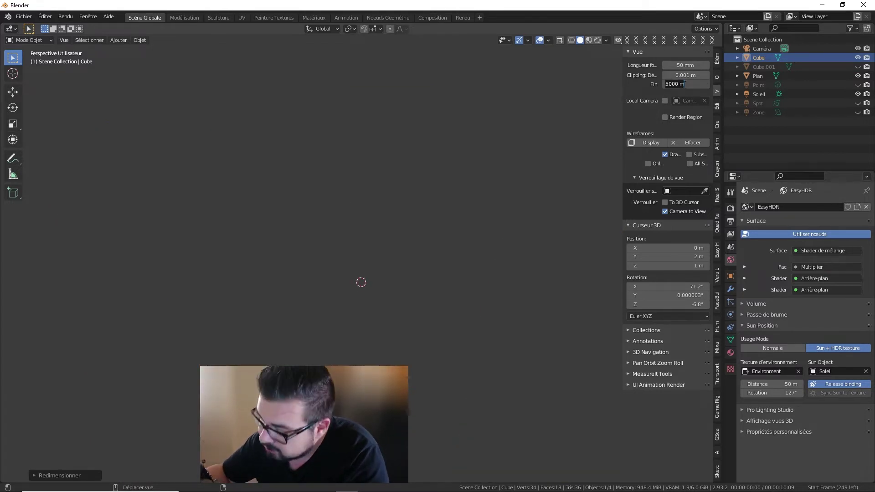
text(140000)
key(Return)
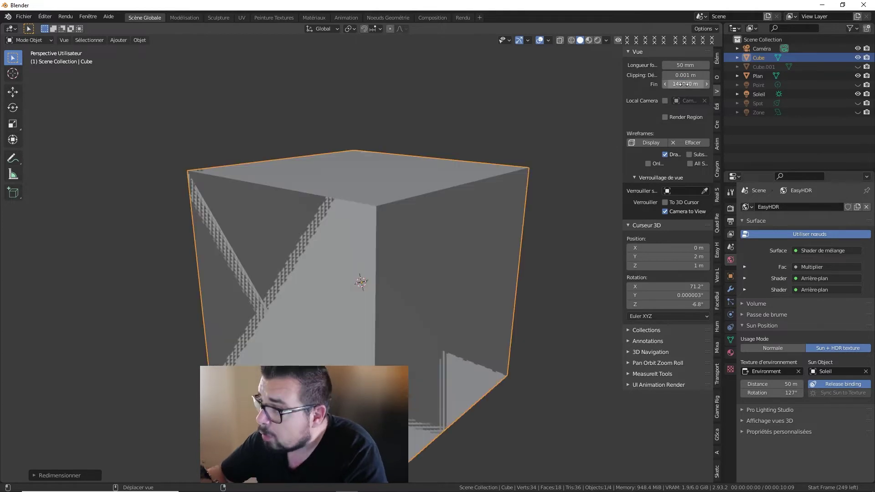
scroll(365, 241, down, 2)
scroll(365, 241, up, 2)
scroll(365, 242, up, 2)
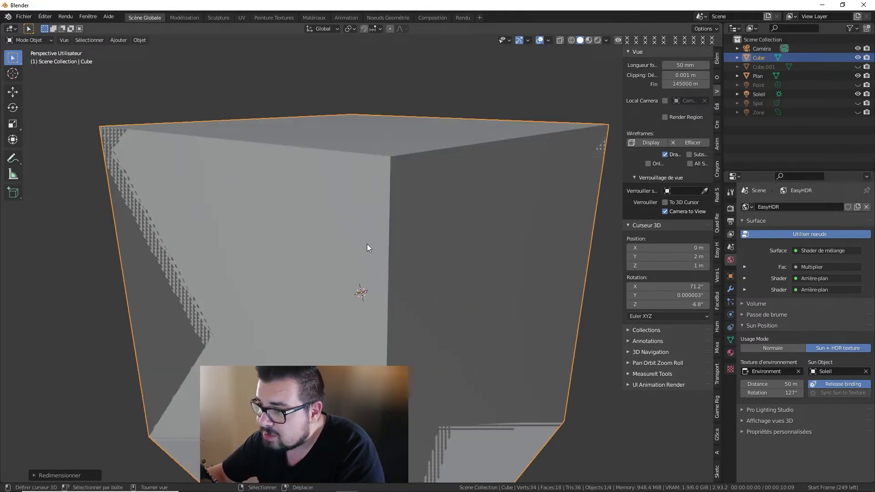
Set the view's Clip Start to 5000 m so the giant cube displays cleanly
mouse_move(367, 244)
middle_down()
mouse_move(359, 239)
mouse_move(367, 223)
mouse_move(436, 222)
mouse_move(413, 226)
middle_up()
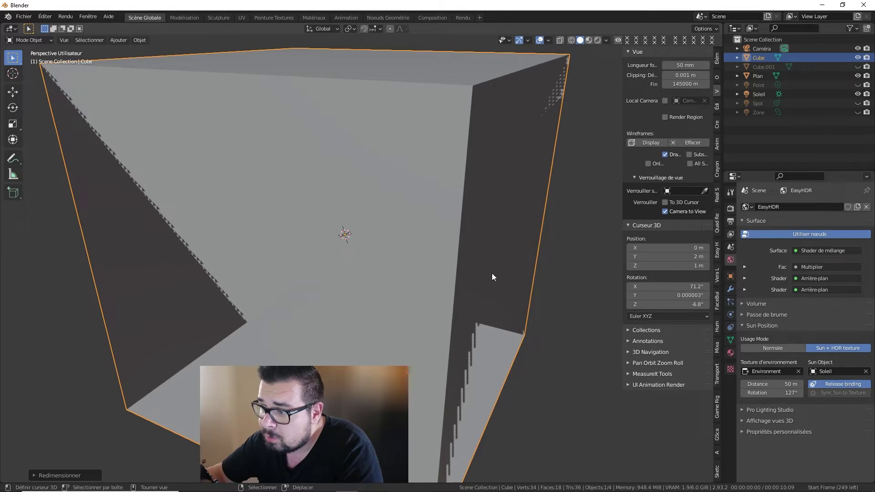
mouse_move(474, 342)
middle_down()
mouse_move(447, 320)
mouse_move(414, 323)
mouse_move(430, 335)
mouse_move(440, 326)
middle_up()
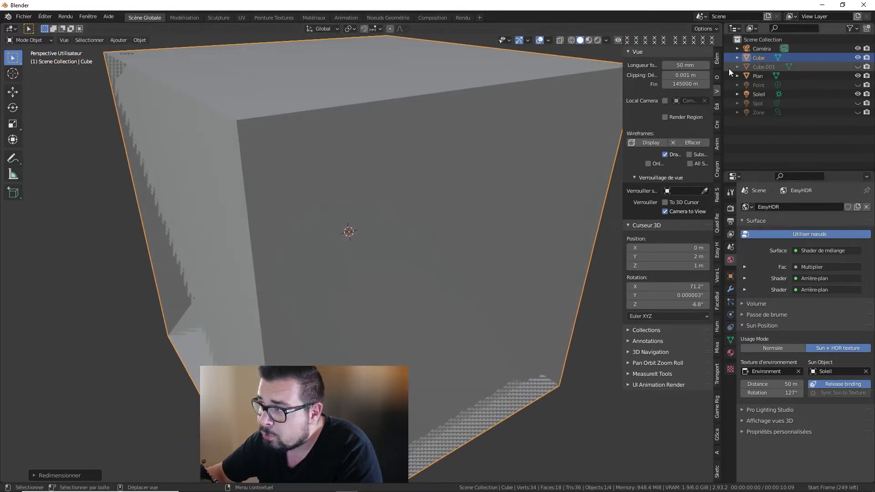
click(684, 76)
text(1)
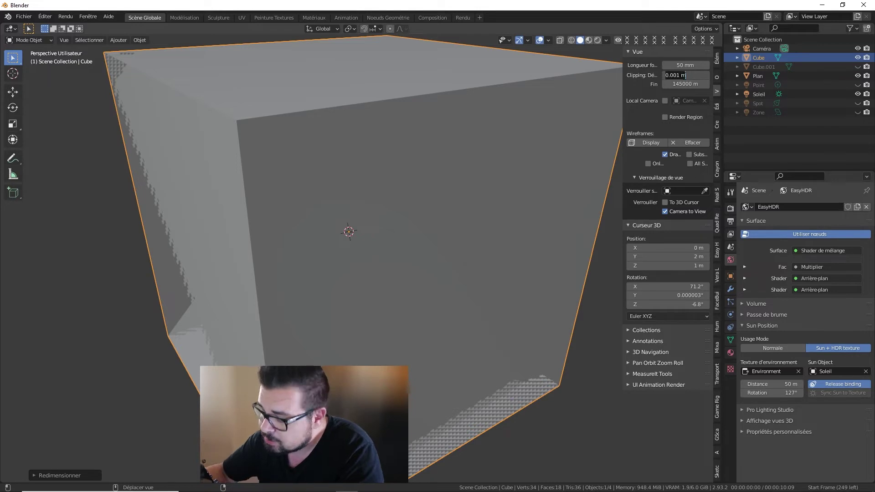
text(00000)
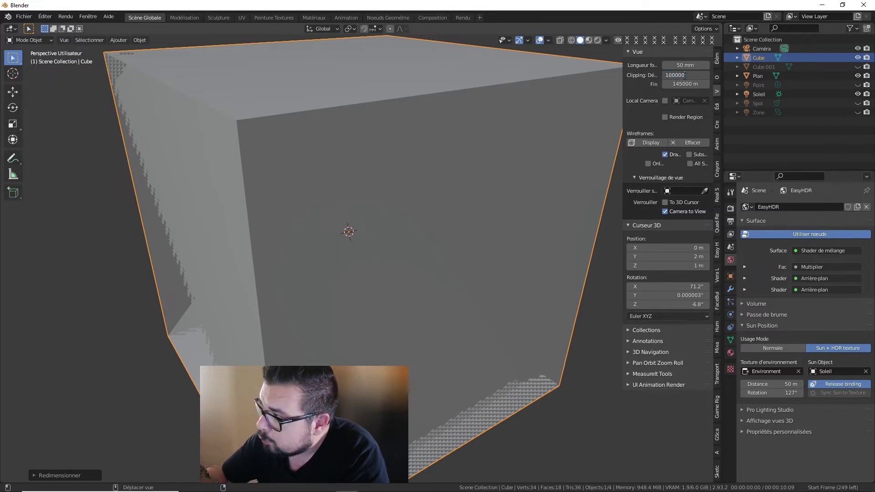
key(Return)
click(681, 75)
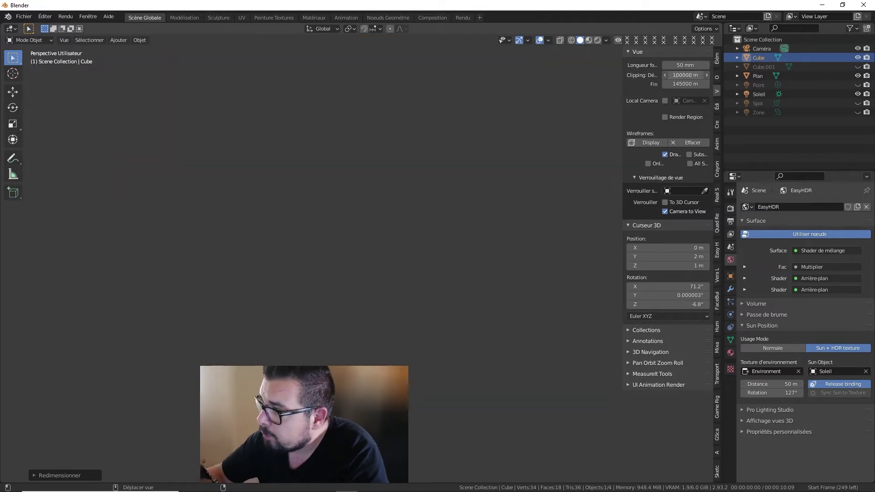
text(10)
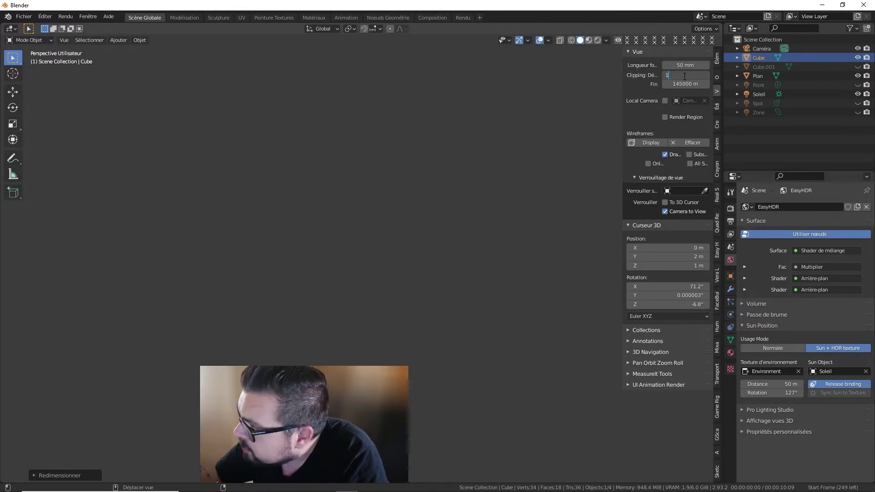
key(BackSpace)
key(BackSpace)
text(5000)
key(Return)
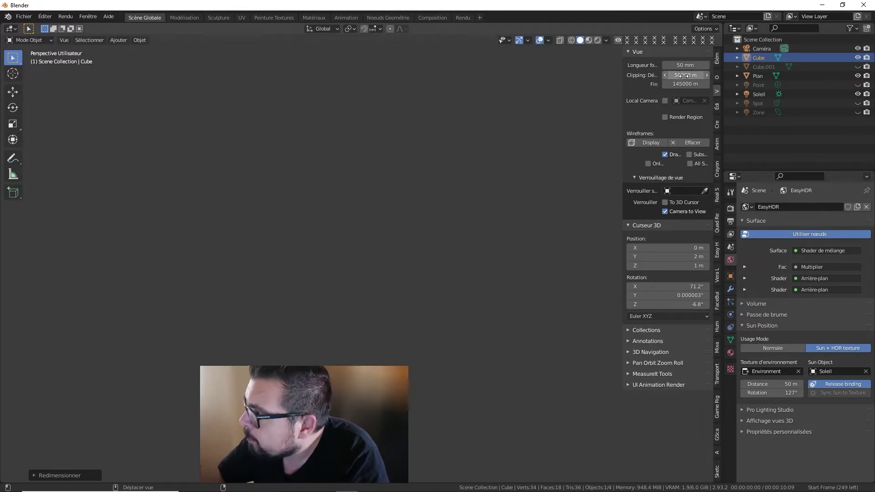
click(681, 76)
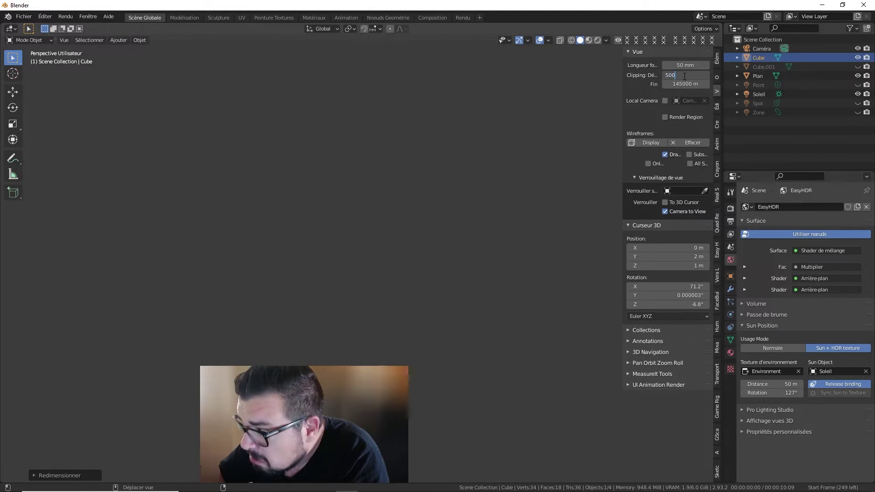
text(0)
key(Return)
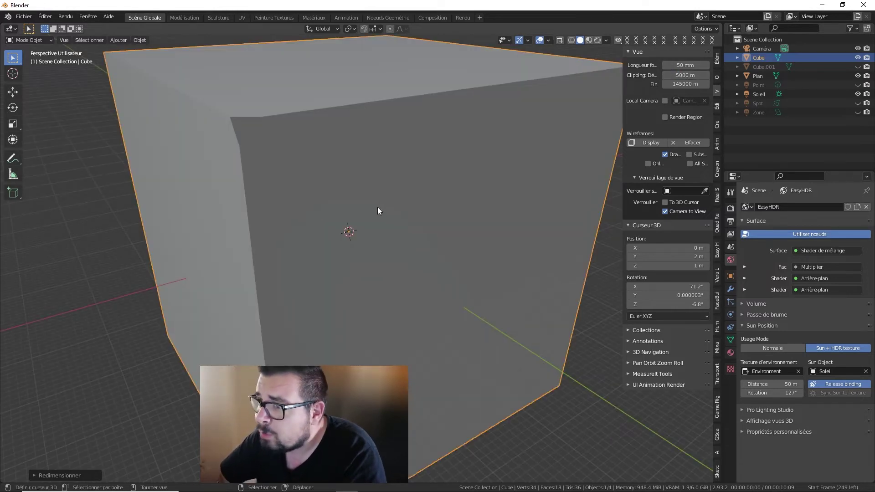
scroll(377, 207, down, 3)
middle_drag(377, 207, 396, 204)
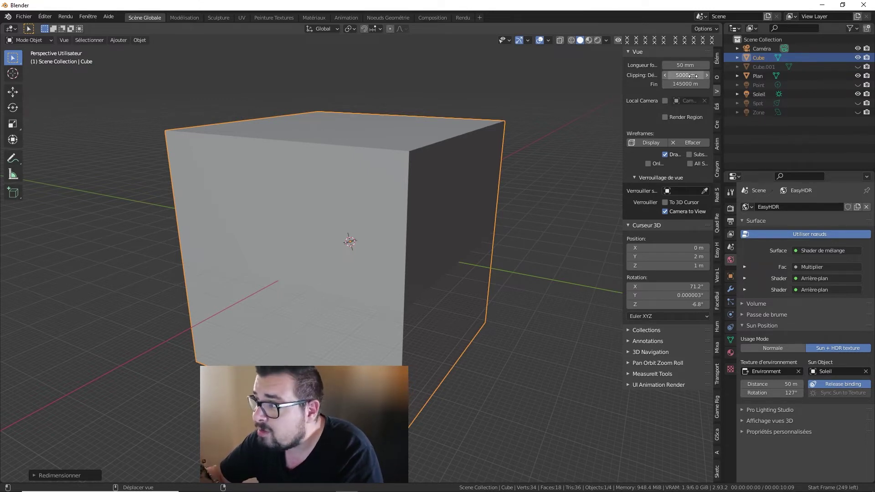
scroll(455, 238, down, 1)
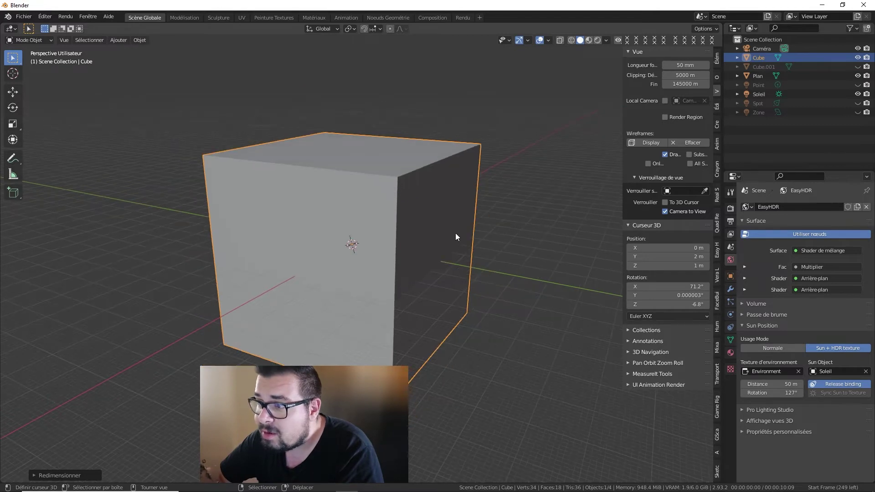
scroll(455, 234, up, 1)
mouse_move(455, 232)
middle_down()
mouse_move(384, 210)
mouse_move(474, 144)
mouse_move(487, 192)
mouse_move(438, 206)
middle_up()
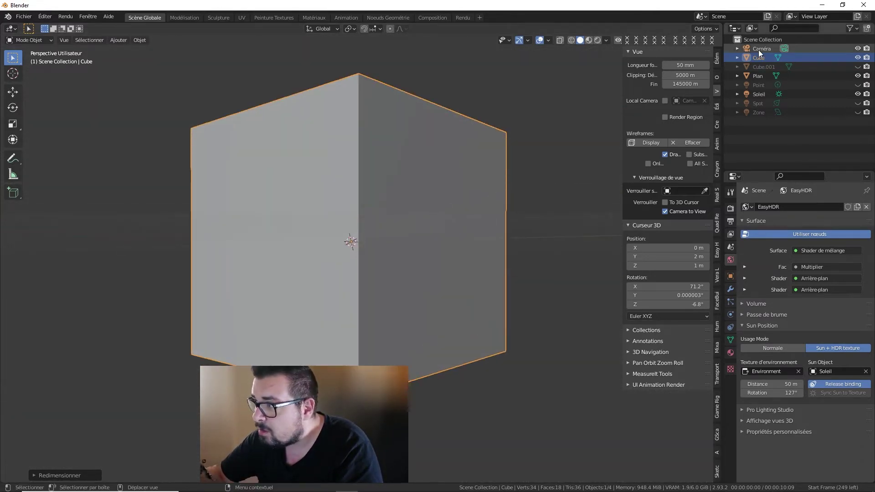
click(715, 57)
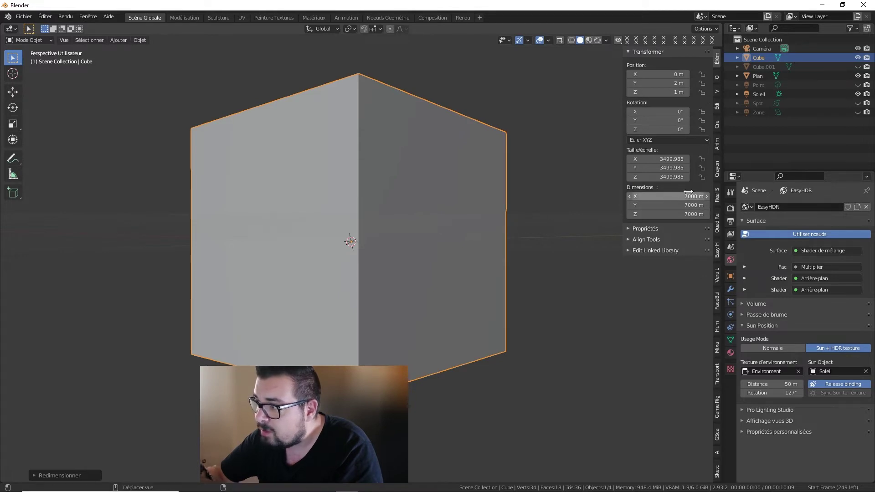
mouse_move(418, 164)
middle_down()
mouse_move(508, 192)
mouse_move(430, 188)
mouse_move(410, 218)
middle_up()
click(715, 93)
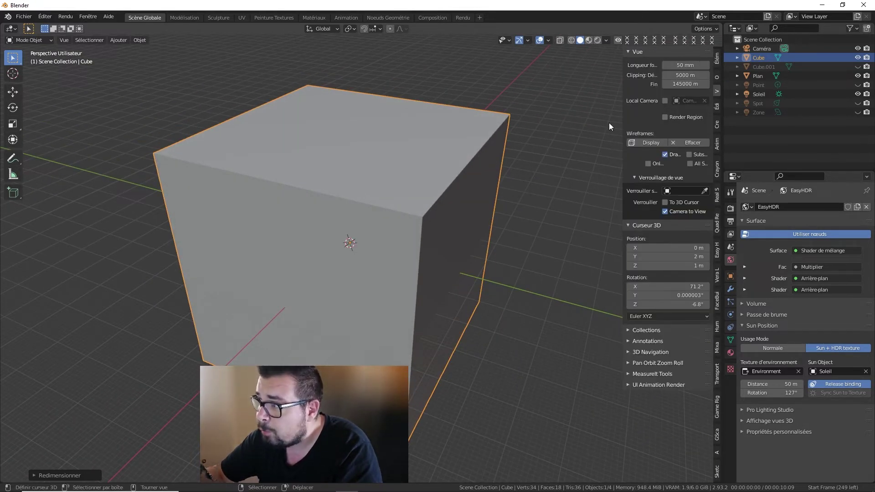
key(shift+a)
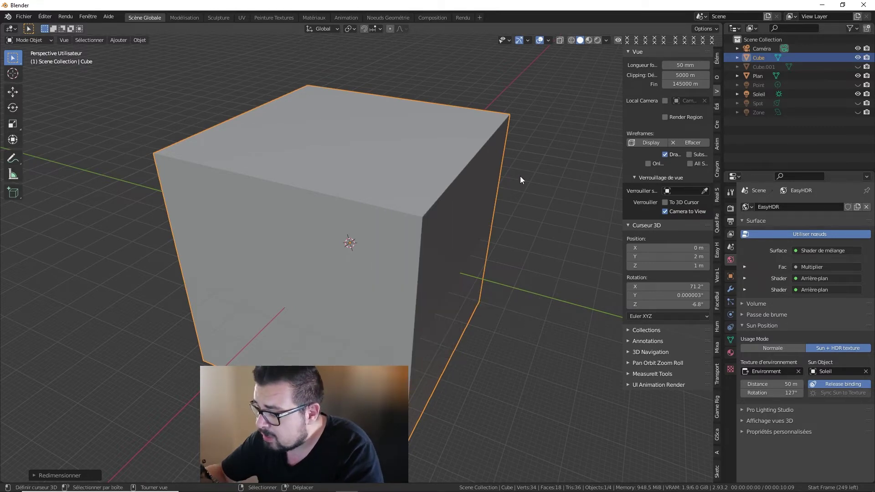
Look through the camera, select Caméra and show its lens and clipping settings
key(KP_0)
scroll(414, 215, down, 2)
scroll(415, 216, down, 4)
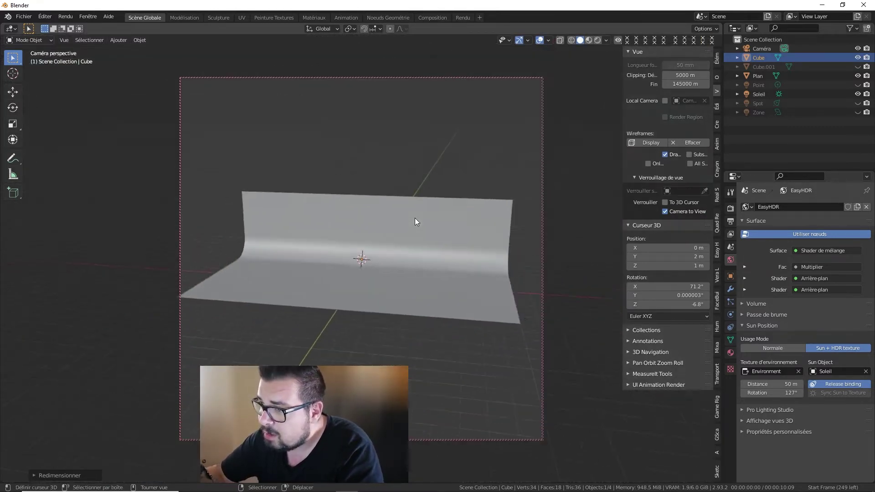
scroll(408, 223, down, 4)
scroll(408, 222, down, 2)
scroll(464, 232, up, 2)
scroll(468, 232, up, 3)
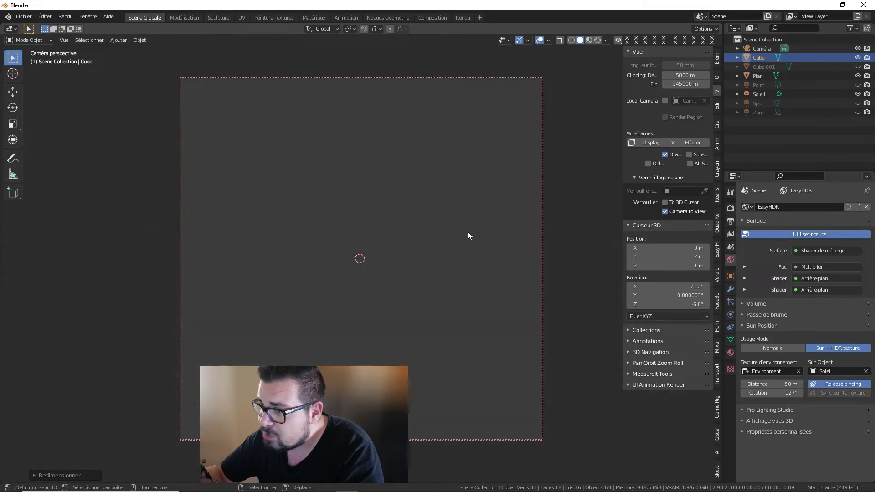
scroll(465, 232, up, 2)
scroll(464, 232, up, 1)
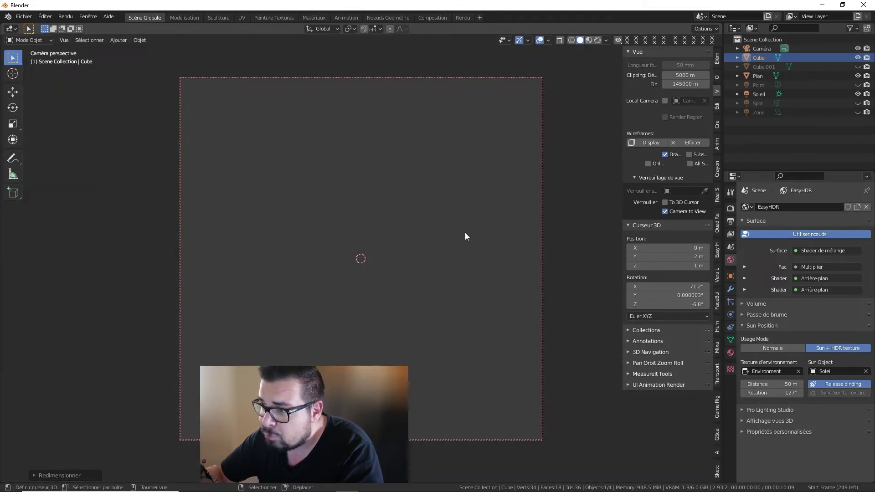
scroll(465, 236, up, 1)
scroll(465, 236, down, 2)
scroll(465, 236, up, 1)
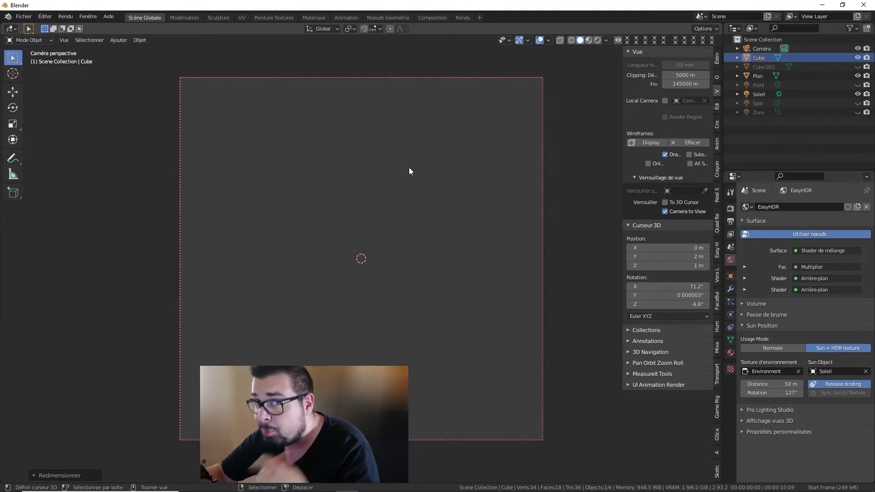
click(762, 49)
click(730, 314)
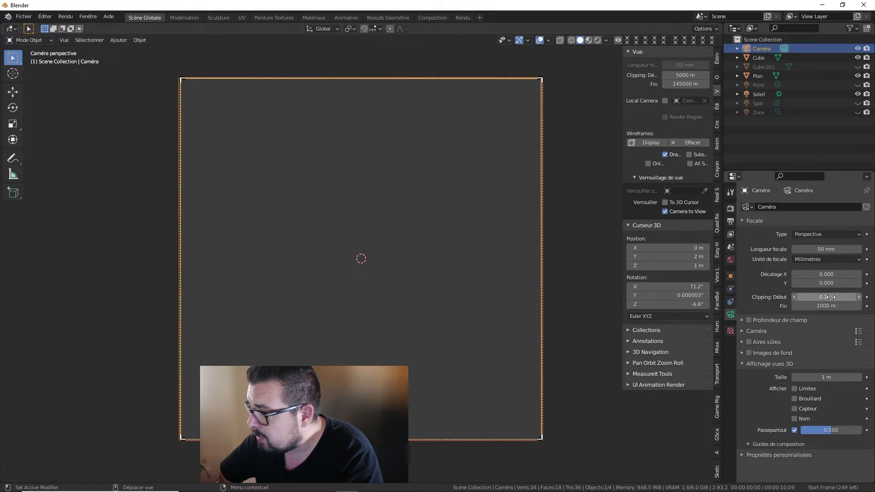
Set the camera's Clip End to 150000 m and Clip Start to 5000 m
drag(825, 305, 830, 305)
click(820, 306)
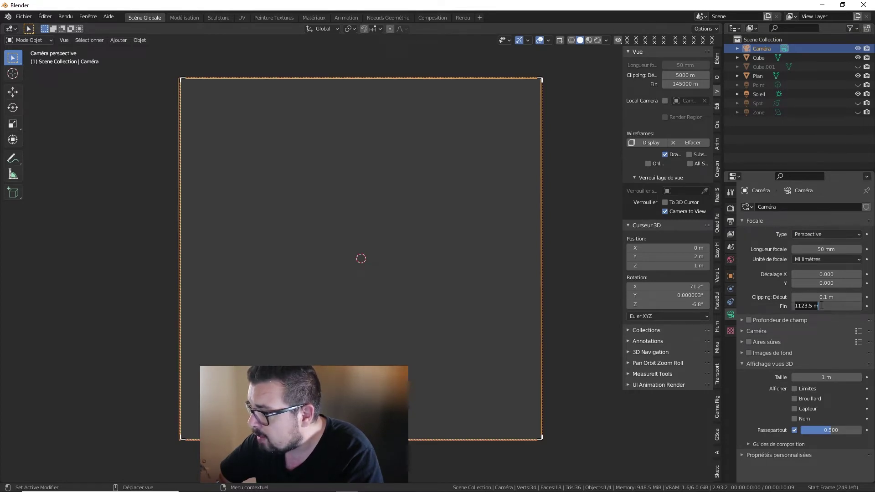
text(150)
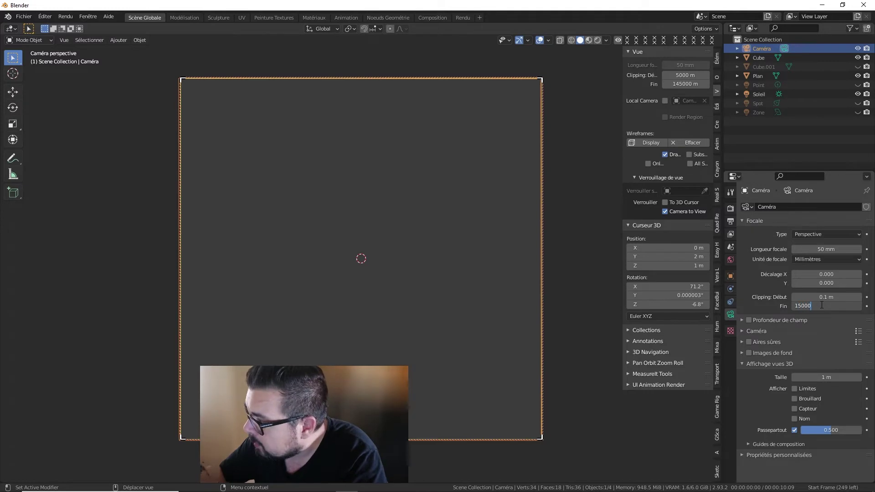
text(0)
key(Return)
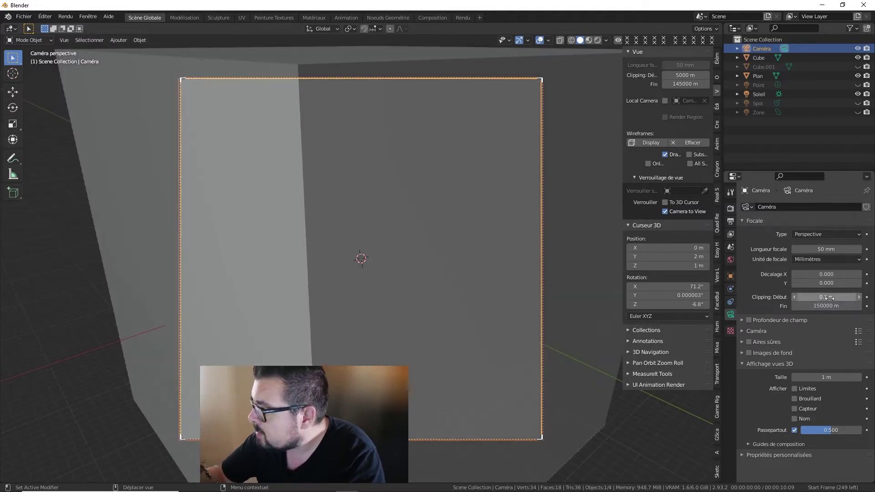
click(829, 297)
text(50000)
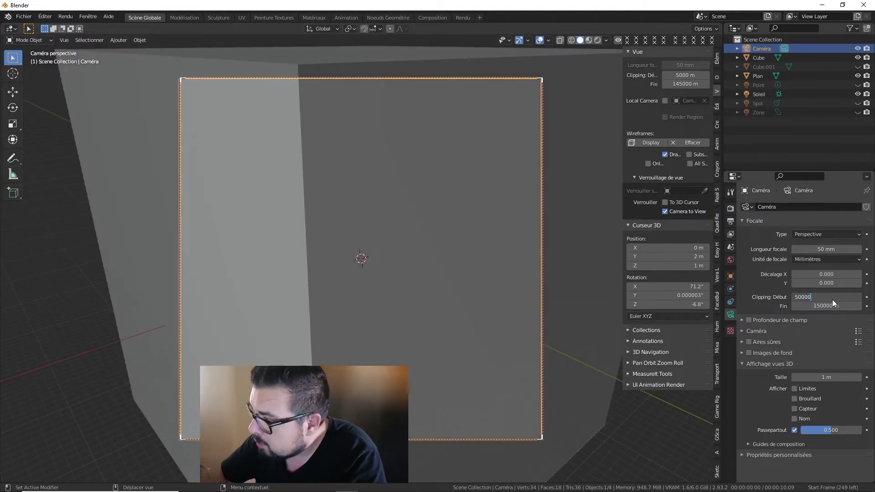
key(Return)
click(832, 297)
text(5)
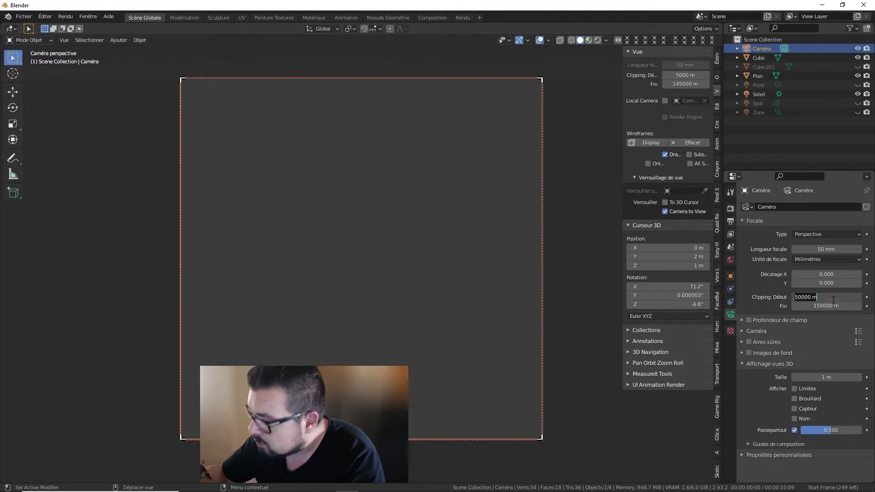
text(000)
key(Return)
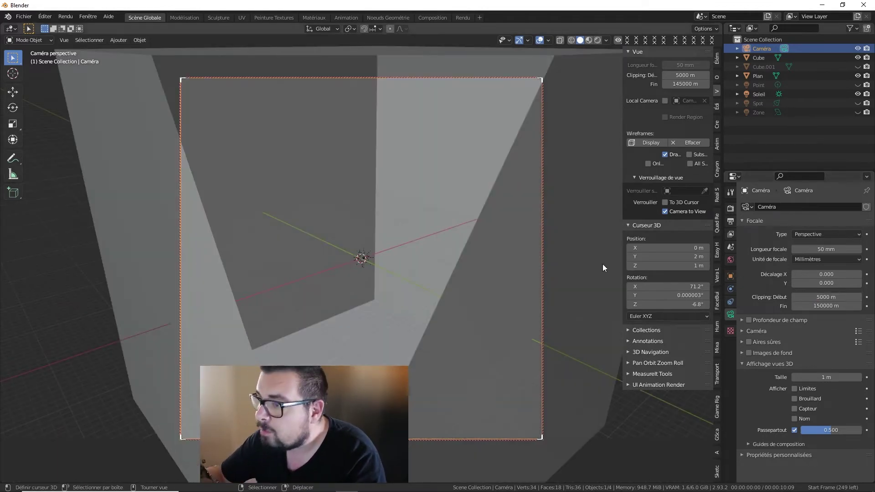
scroll(432, 261, down, 3)
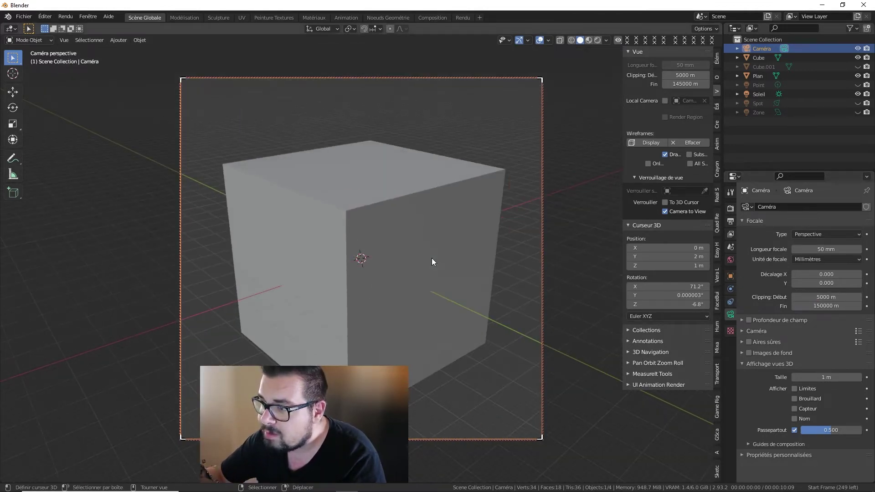
scroll(430, 258, down, 3)
scroll(431, 258, down, 2)
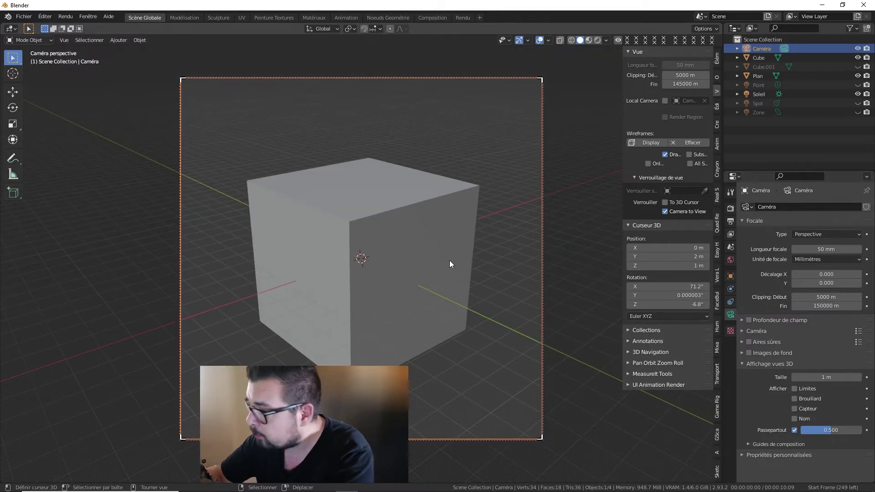
middle_drag(449, 261, 330, 259)
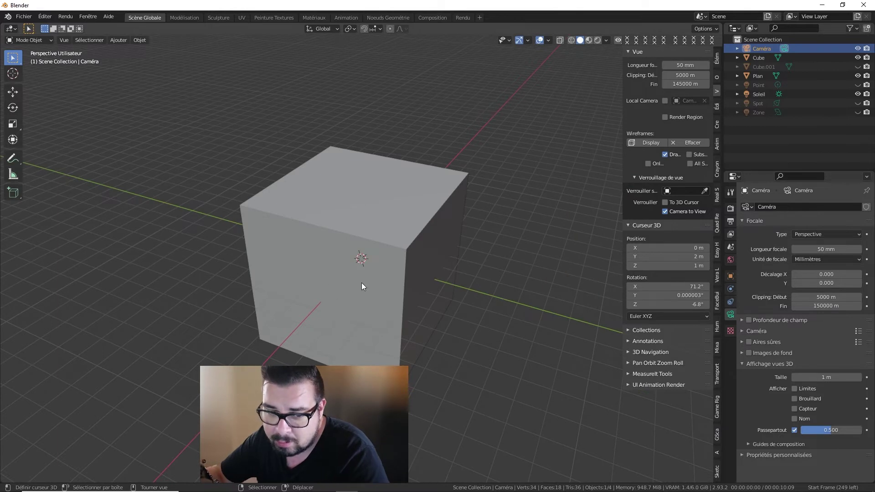
Undo the clipping changes and reframe the camera view closer on the cube
key(ctrl+z)
key(ctrl+alt+z)
click(385, 223)
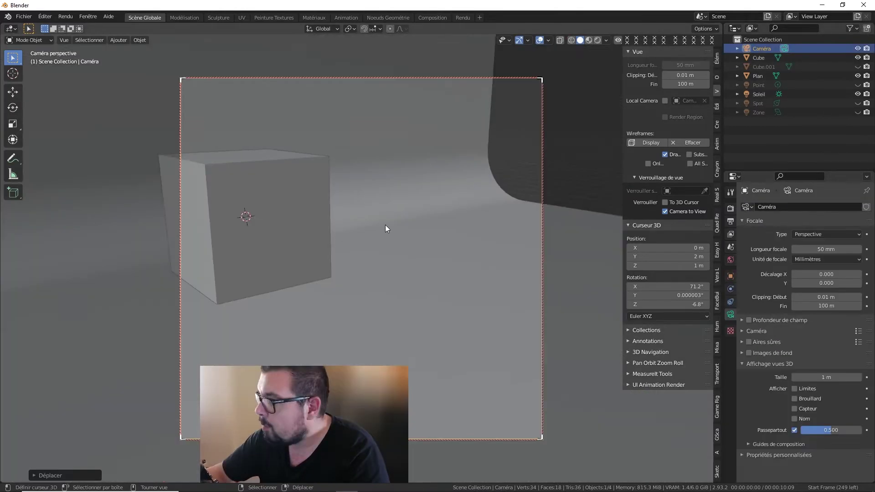
middle_drag(385, 227, 436, 254)
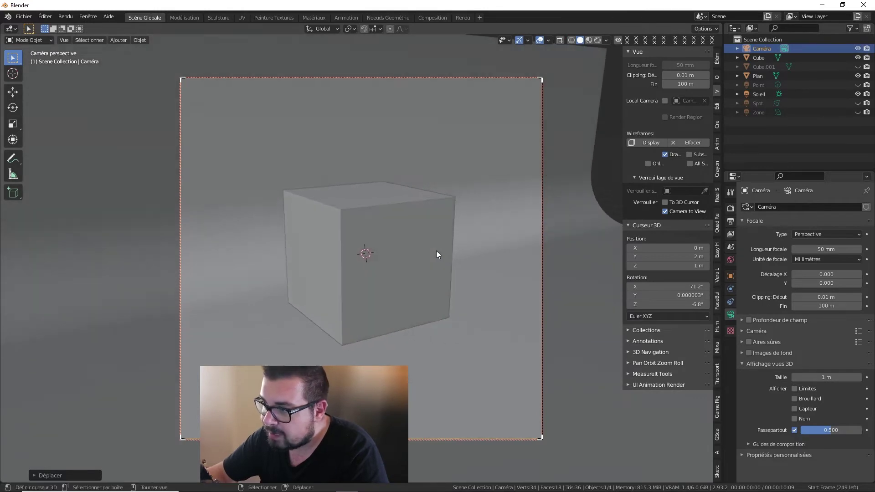
scroll(433, 254, up, 2)
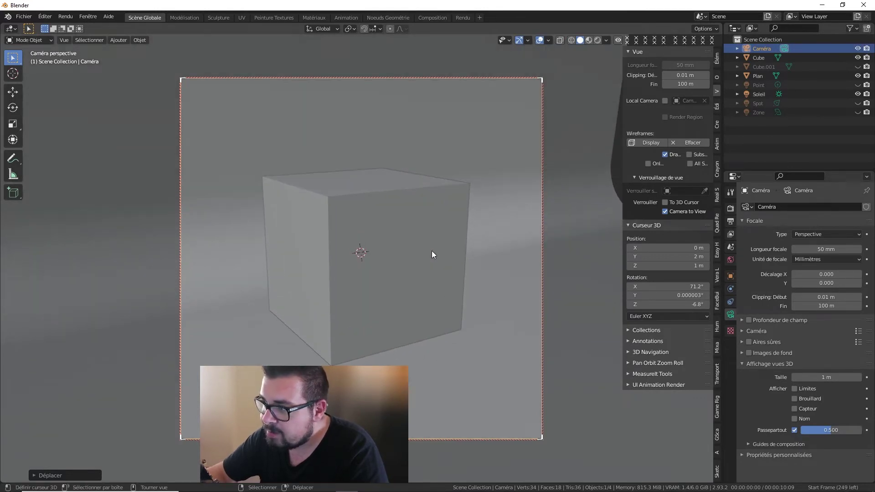
Preview the camera view in Rendered shading with Cycles, hiding the sidebar
click(597, 40)
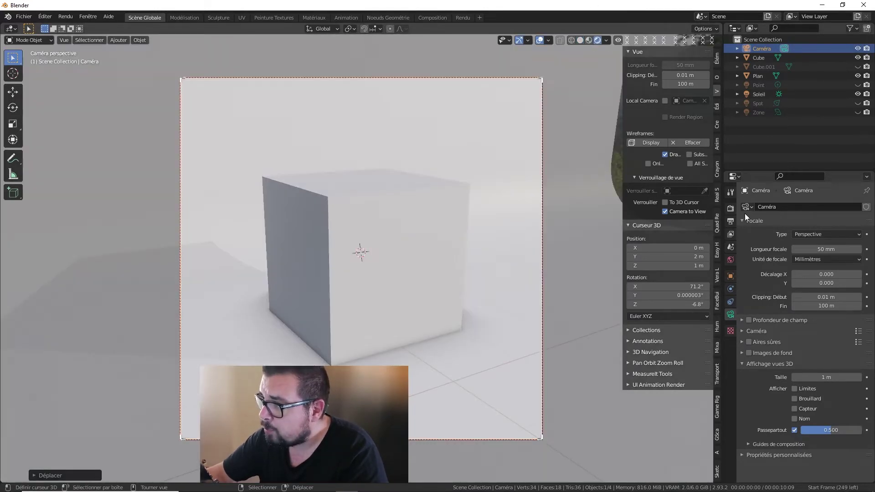
click(730, 208)
click(821, 207)
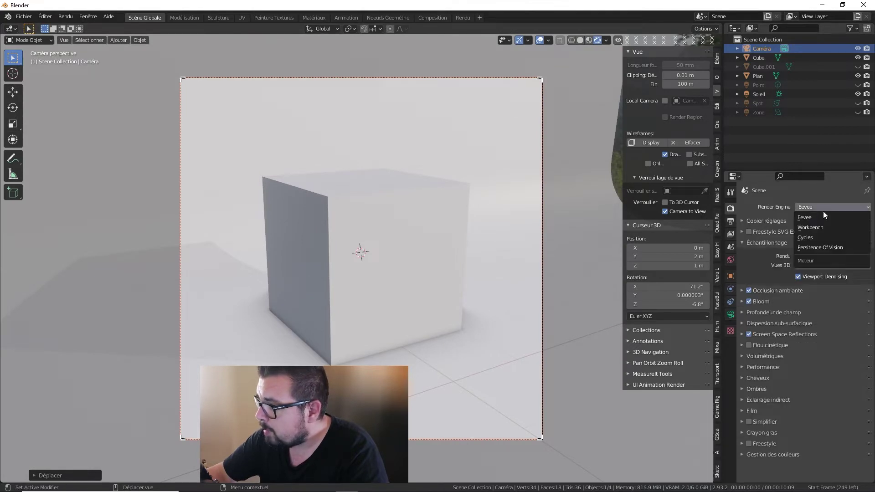
click(813, 238)
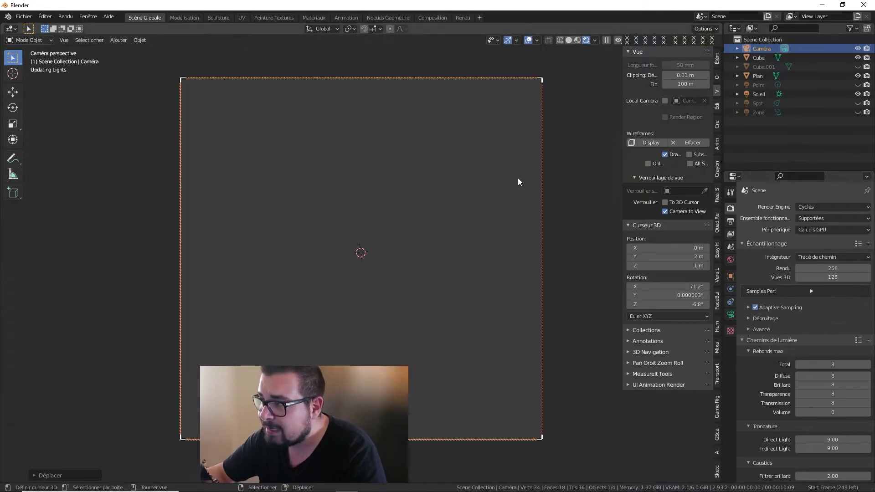
key(n)
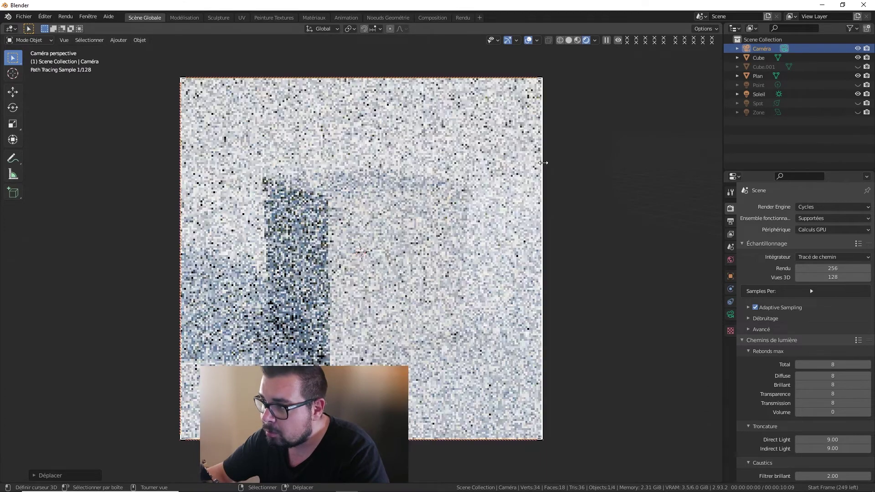
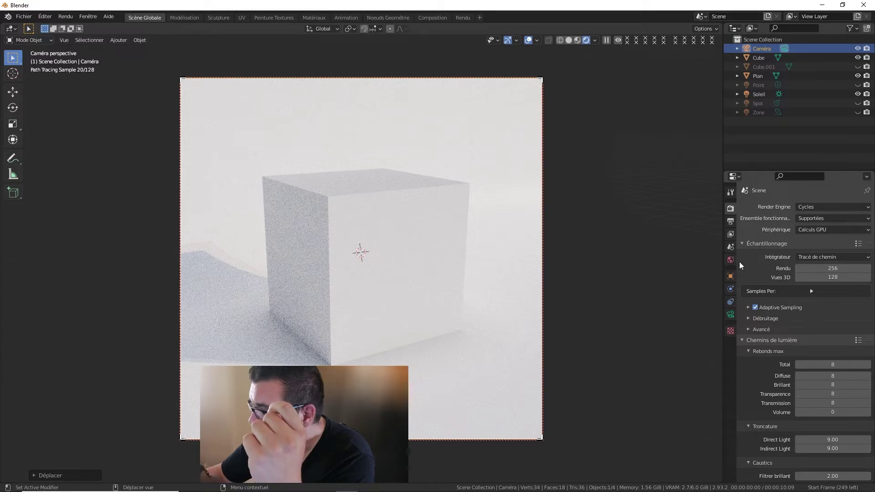
Toggle Render Region and Crop to Render Region off and back on for the 1920×1920 frame
click(731, 221)
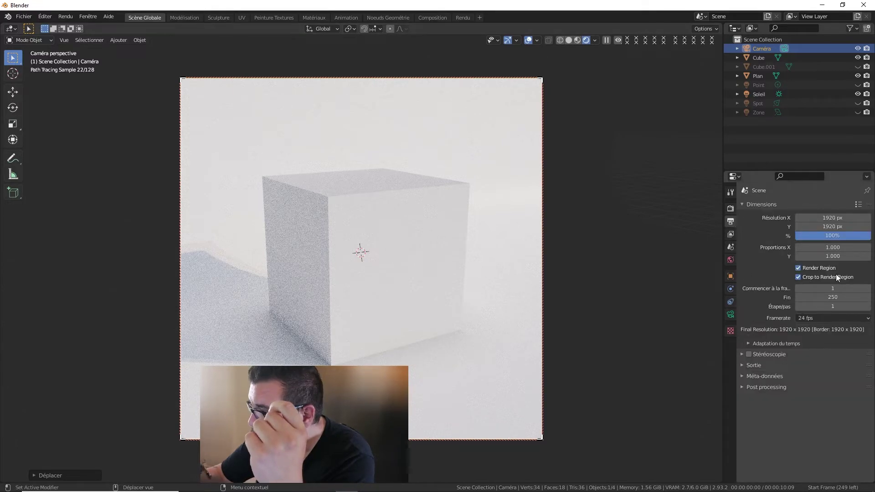
click(798, 267)
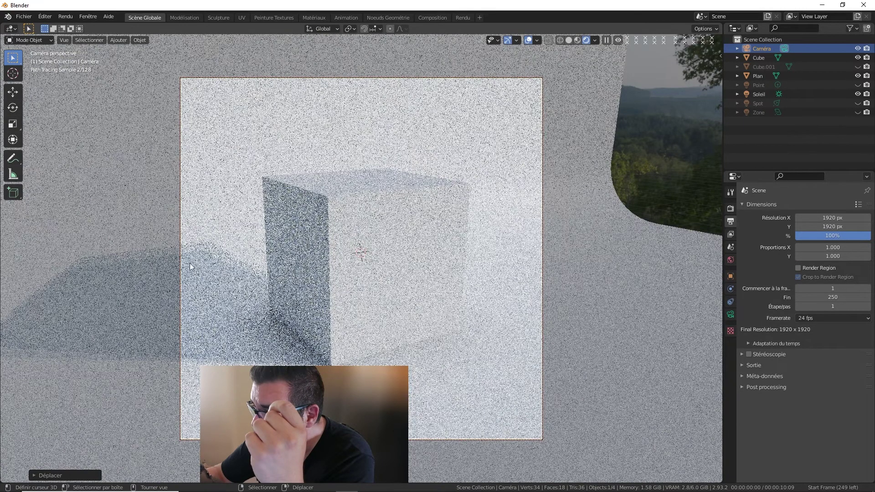
click(798, 267)
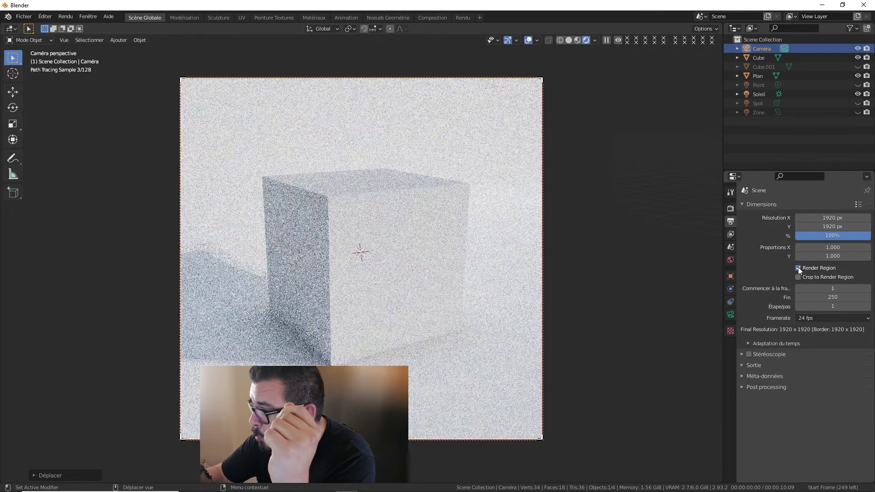
click(797, 277)
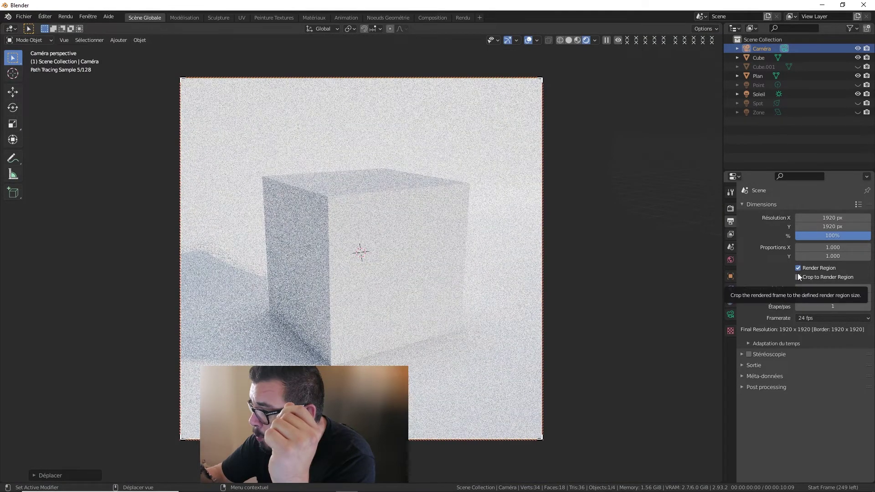
click(798, 277)
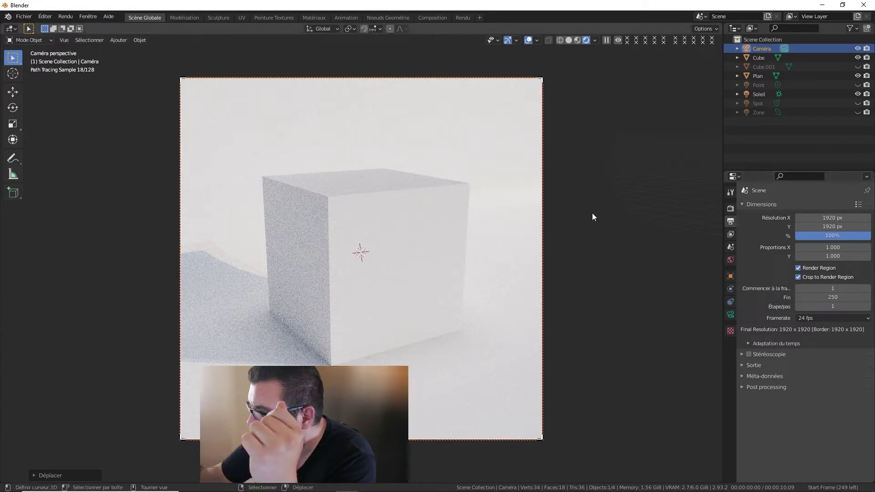
Lock the camera to view, reframe the cube, and return to solid shading through the camera
key(n)
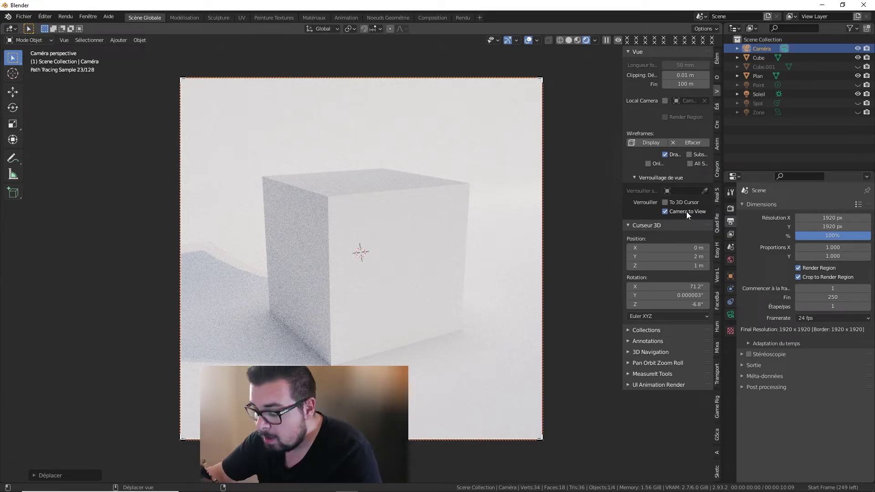
middle_drag(409, 214, 417, 230)
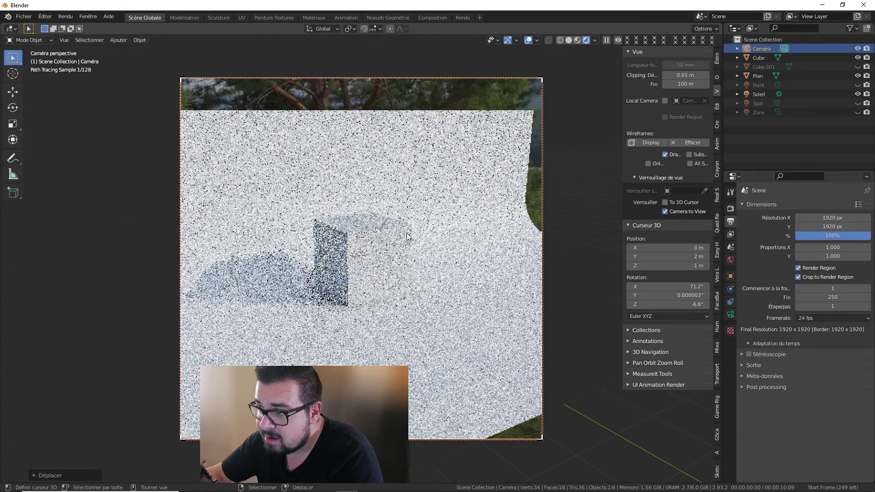
scroll(417, 230, up, 2)
scroll(417, 229, up, 2)
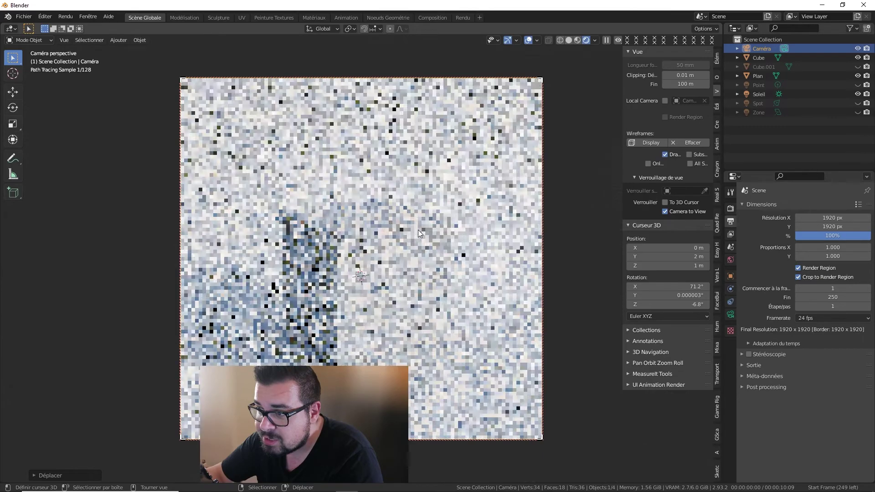
scroll(417, 229, up, 1)
mouse_move(417, 230)
middle_down()
mouse_move(262, 235)
mouse_move(400, 237)
mouse_move(381, 237)
middle_up()
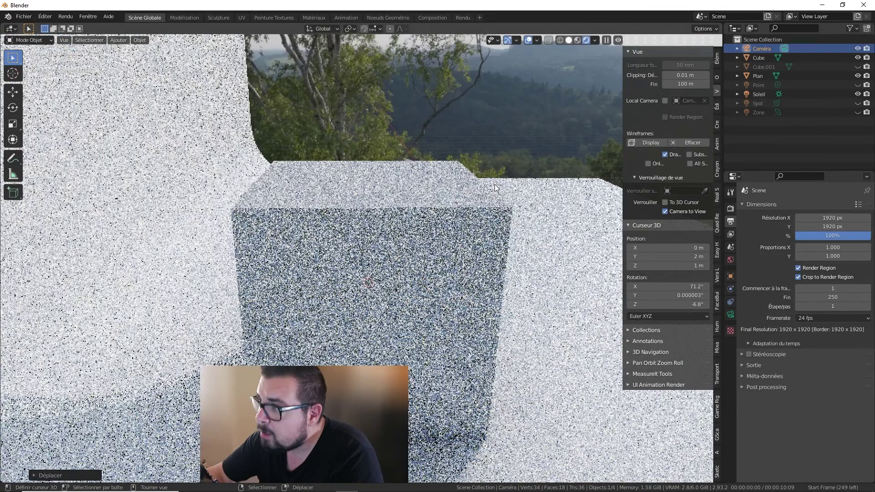
key(z)
key(KP_0)
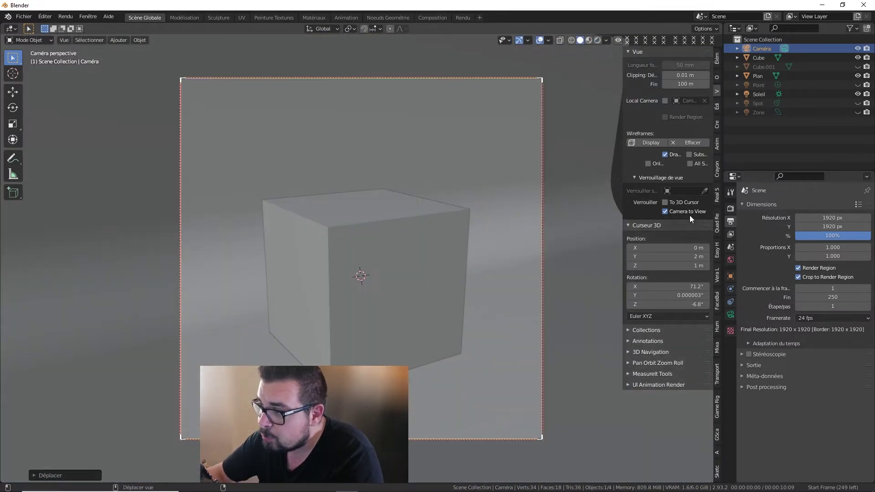
Tilt the camera lower, keep Eevee as render engine, and preview in Rendered shading
mouse_move(463, 256)
middle_down()
mouse_move(435, 253)
mouse_move(490, 226)
mouse_move(486, 287)
mouse_move(496, 231)
mouse_move(493, 263)
mouse_move(496, 234)
mouse_move(483, 249)
middle_up()
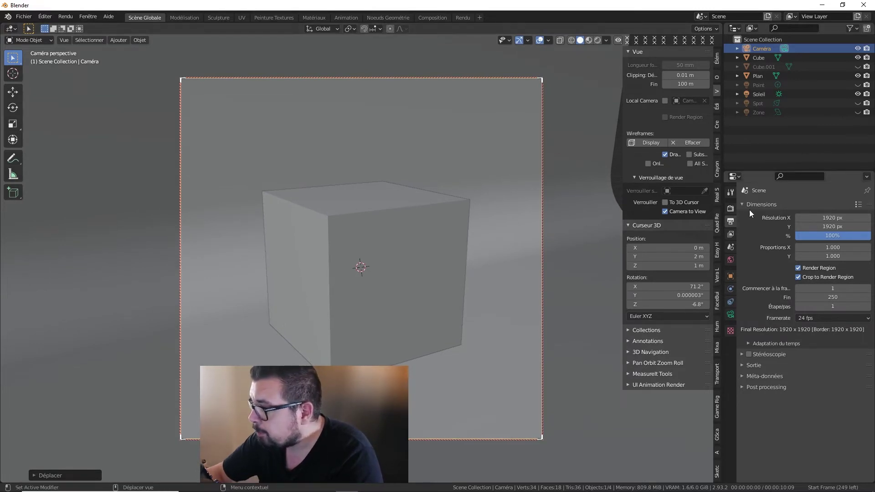
click(730, 208)
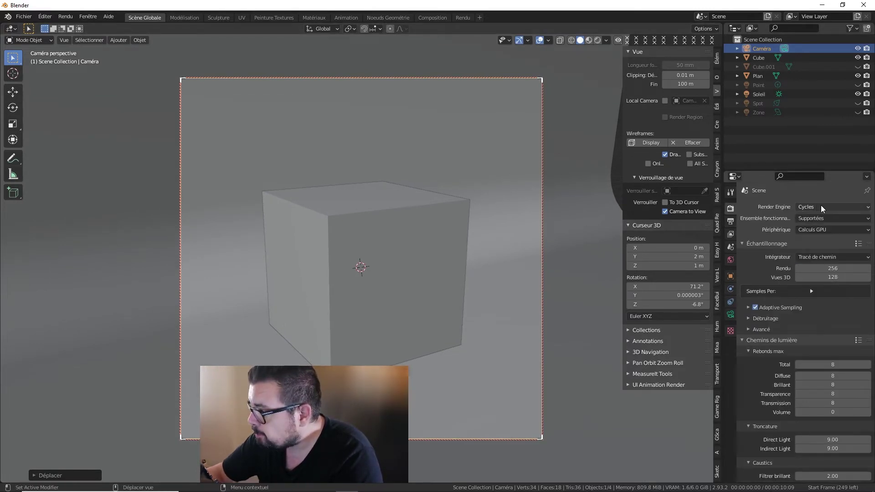
click(821, 205)
click(818, 215)
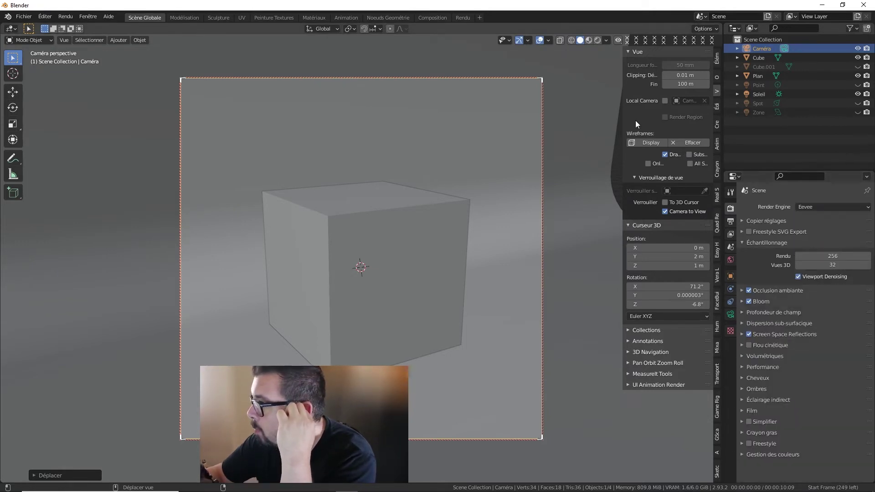
click(598, 41)
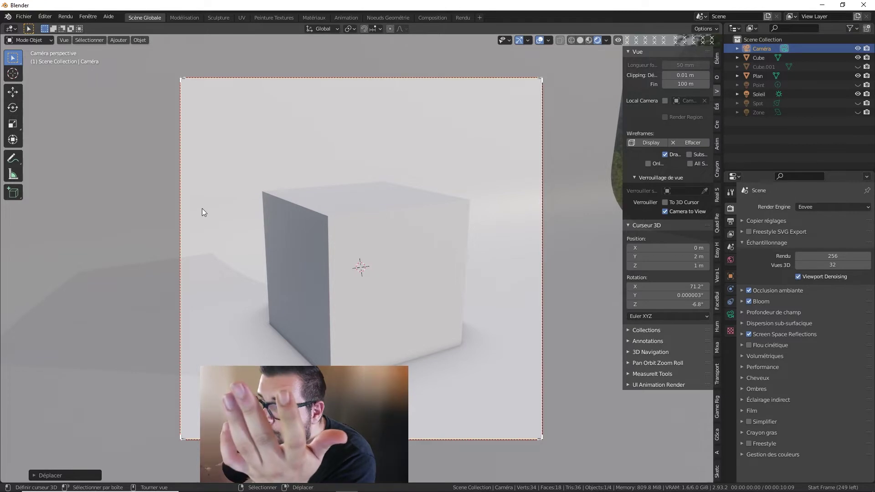
click(730, 221)
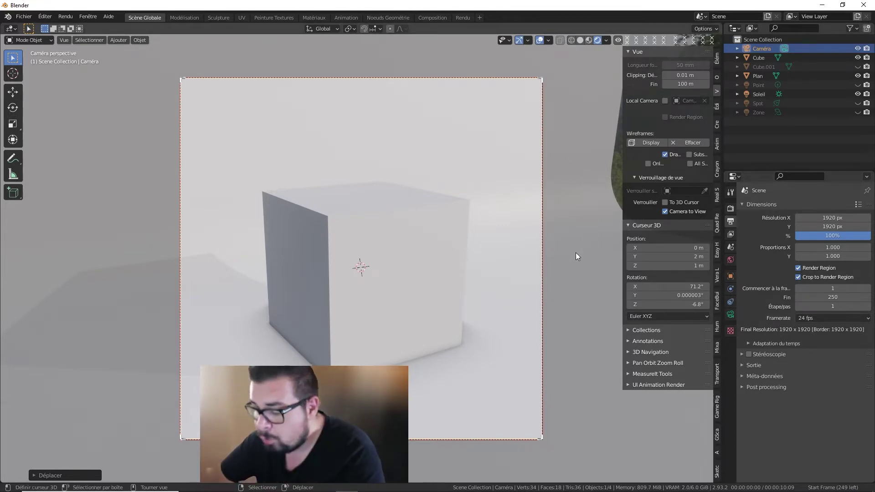
Close the sidebar and raise the camera's Passepartout opacity to 1.000
key(n)
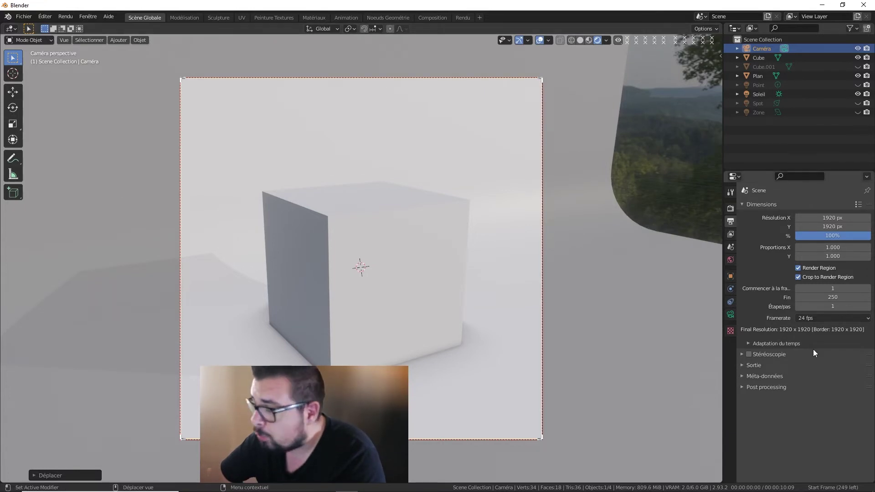
click(730, 315)
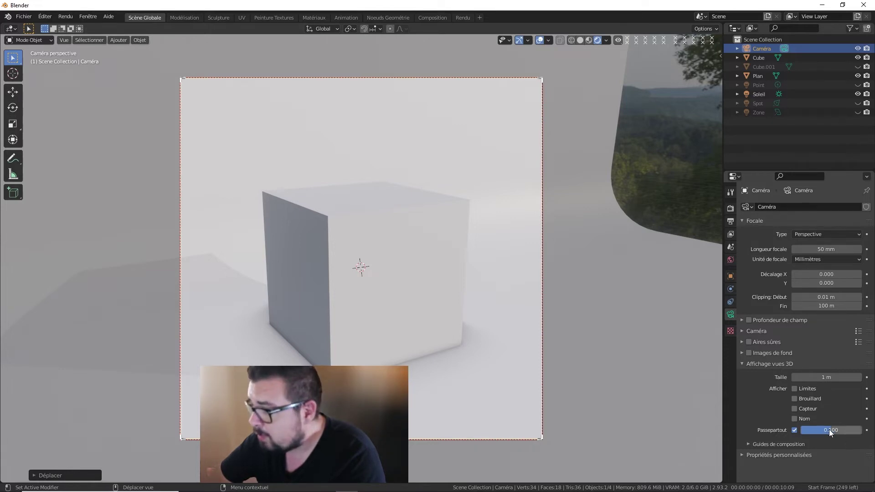
drag(829, 431, 800, 432)
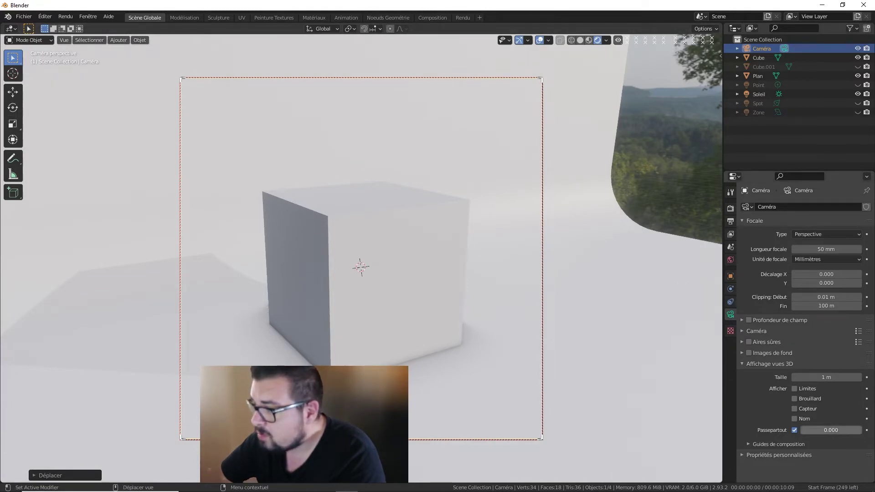
drag(829, 430, 856, 430)
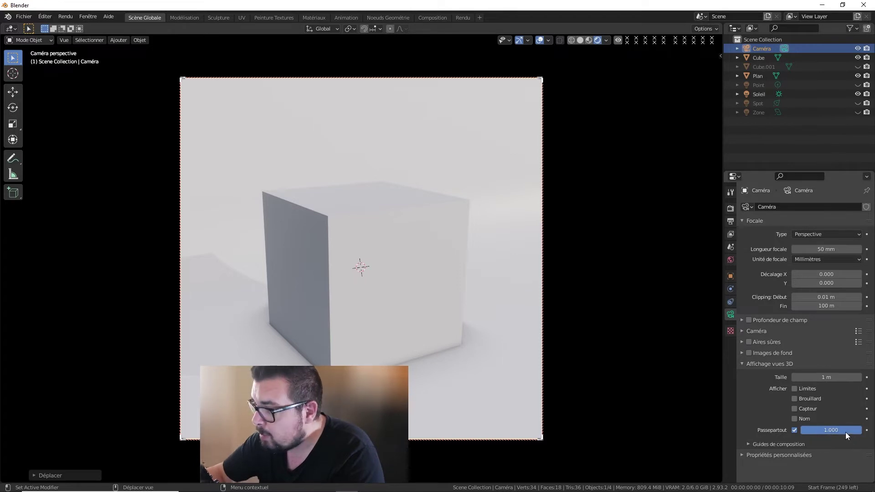
mouse_move(845, 432)
mouse_down()
mouse_move(821, 432)
mouse_move(861, 430)
mouse_move(800, 430)
mouse_move(860, 430)
mouse_up()
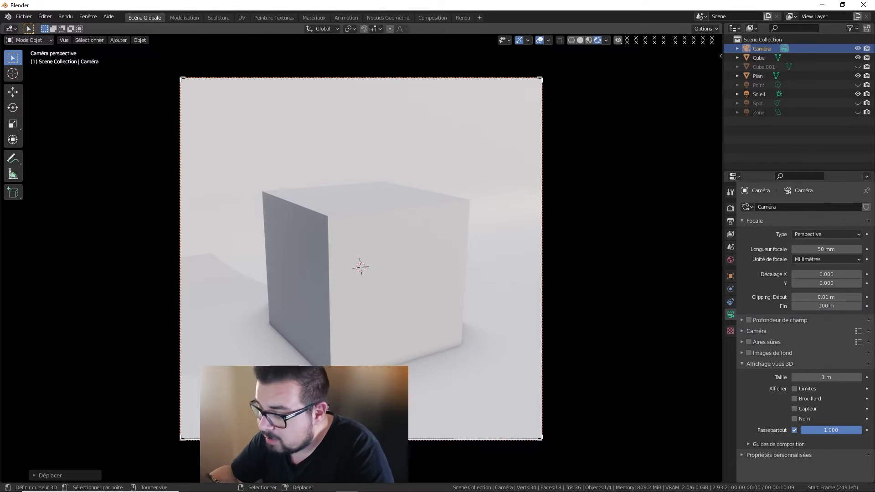
Delete the cube, the backdrop plane and the camera
key(KP_0)
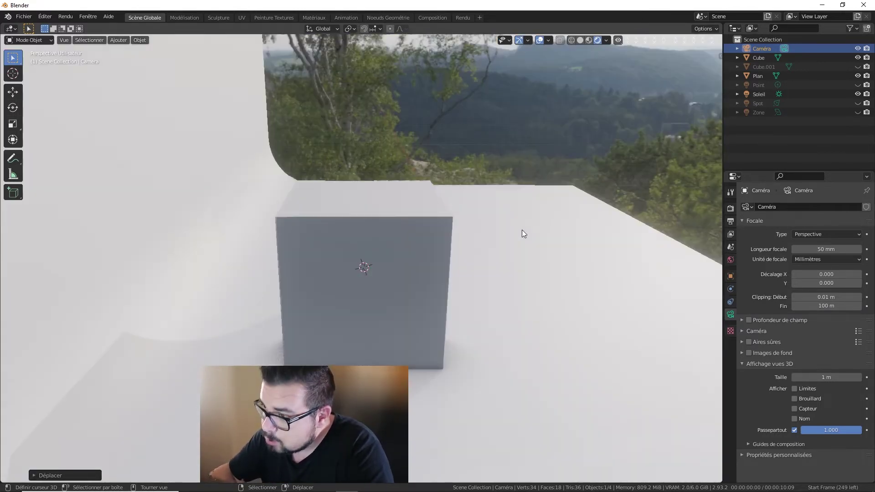
mouse_move(351, 229)
middle_down()
mouse_move(570, 208)
mouse_move(363, 222)
mouse_move(359, 235)
mouse_move(375, 243)
mouse_move(414, 239)
middle_up()
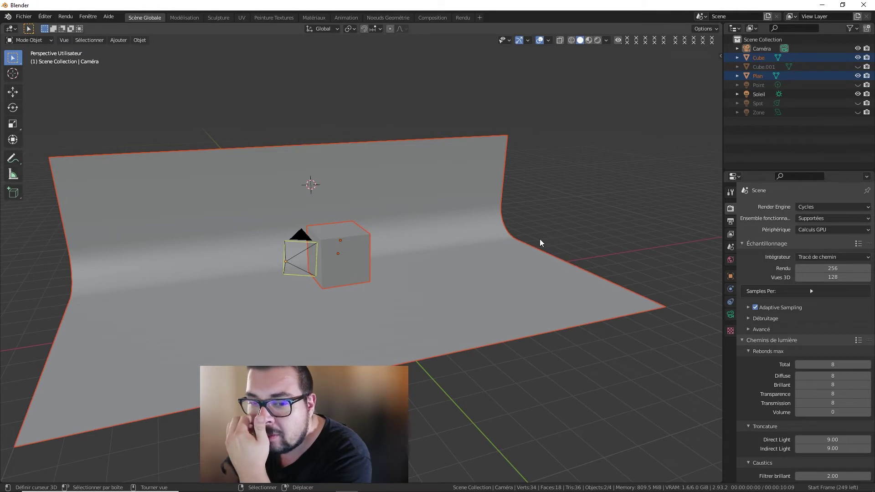
click(354, 242)
key(c)
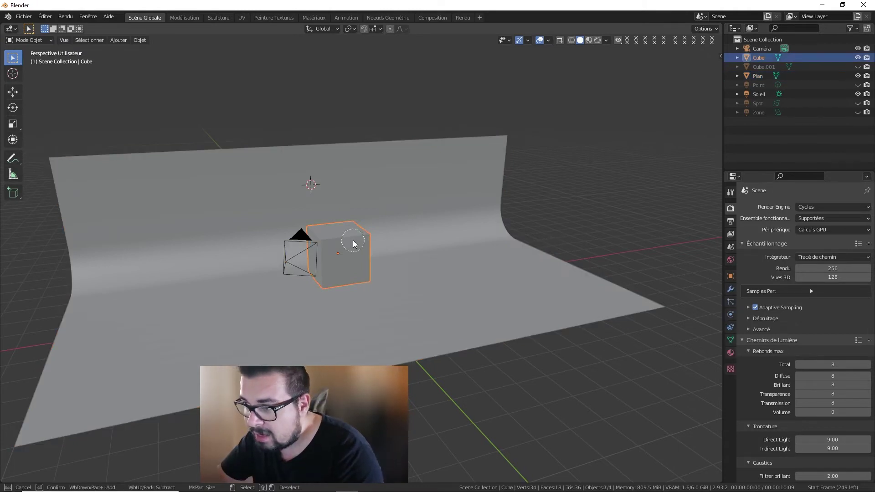
key(Escape)
key(Delete)
click(360, 237)
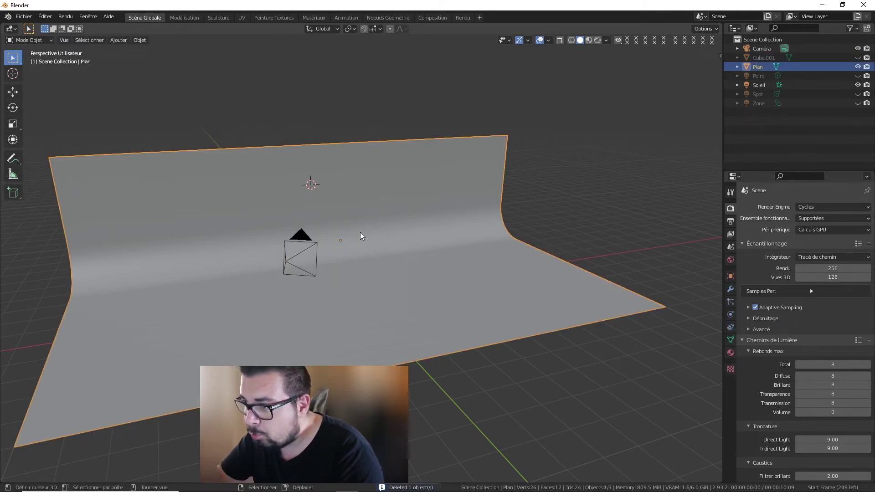
key(Delete)
click(317, 251)
key(Delete)
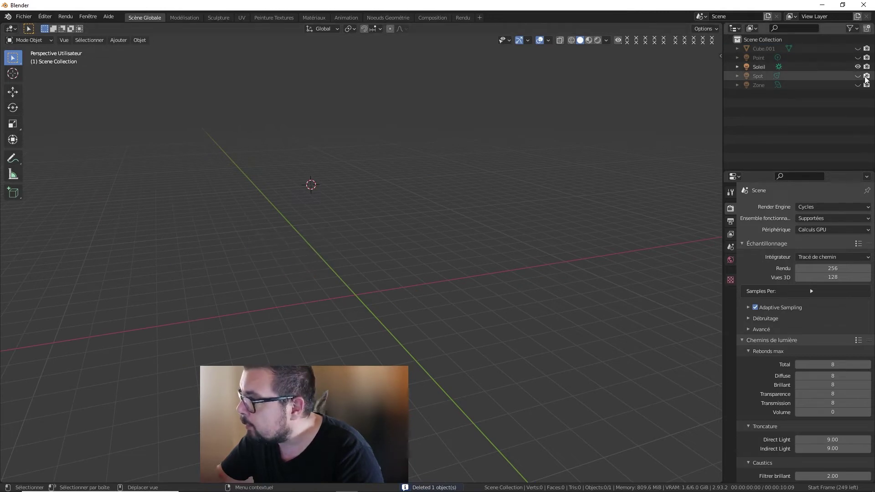
Unhide the lights and Cube.001, delete everything, and switch to top orthographic view
click(858, 76)
click(857, 57)
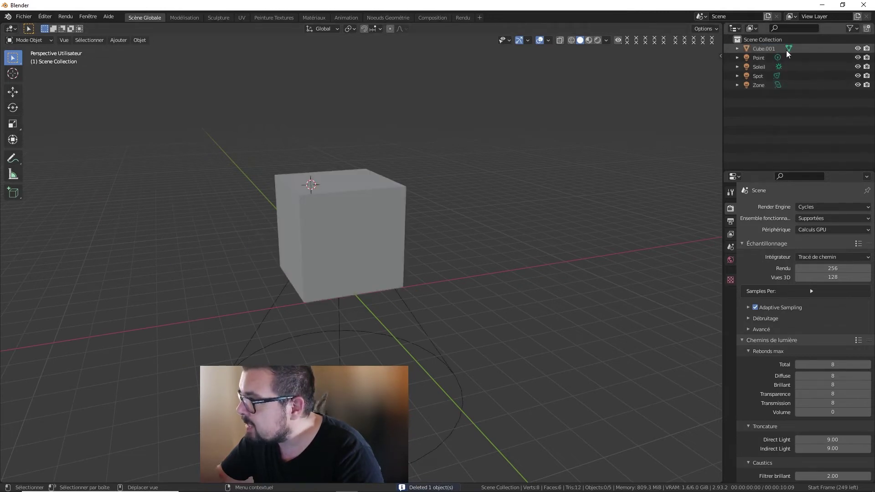
click(763, 49)
shift+click(760, 86)
key(x)
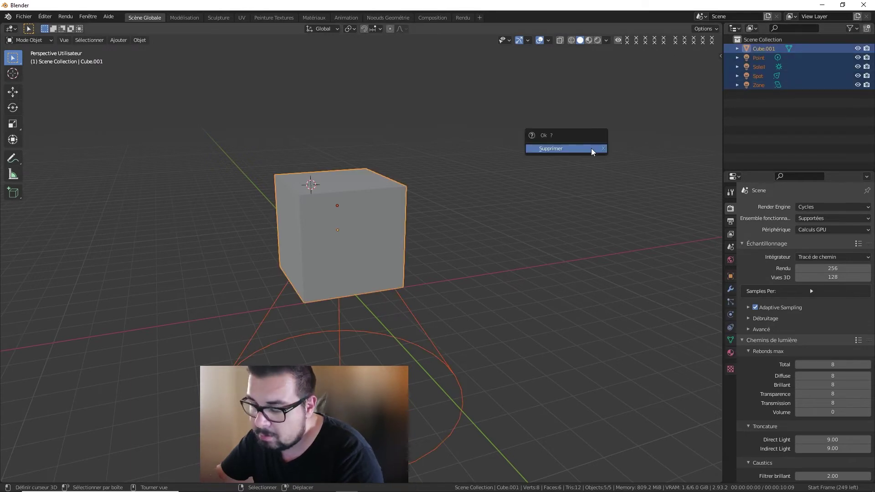
click(592, 150)
mouse_move(518, 165)
middle_down()
mouse_move(461, 181)
mouse_move(423, 211)
mouse_move(401, 257)
mouse_move(465, 209)
middle_up()
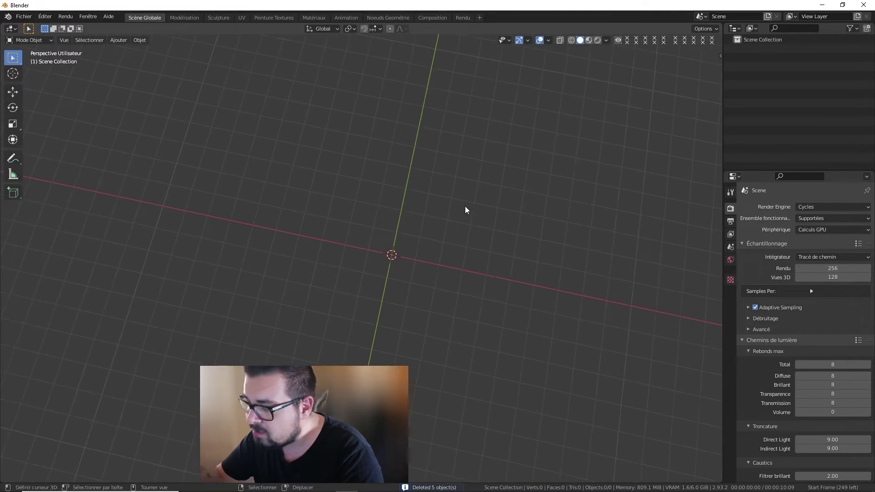
key(KP_7)
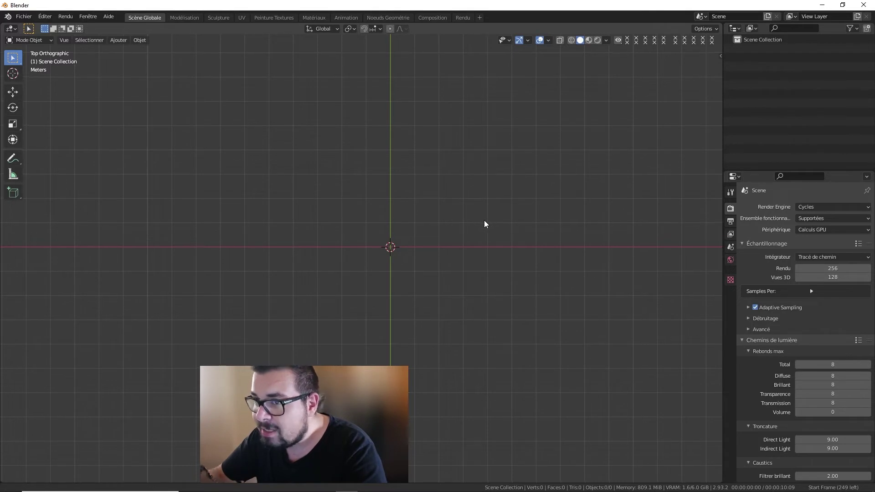
Add a text object reading 'LA CAVERNE', then add a camera at the origin
shift+middle_drag(484, 223, 433, 228)
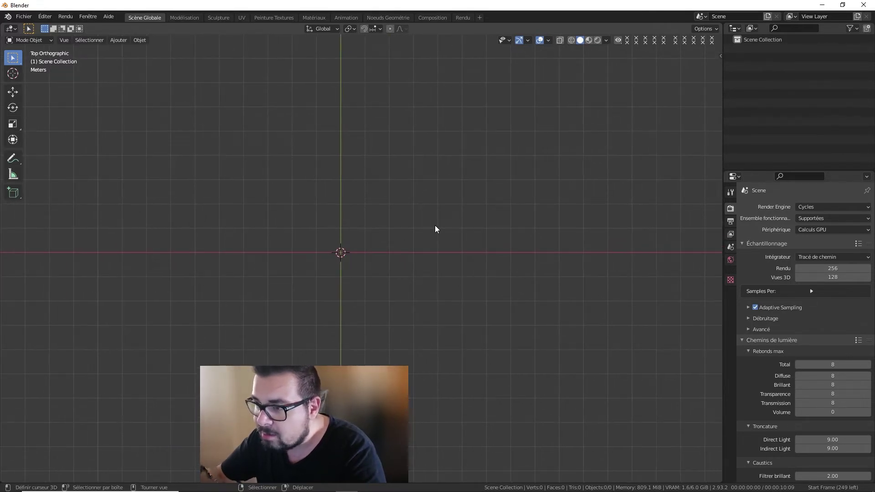
key(shift+a)
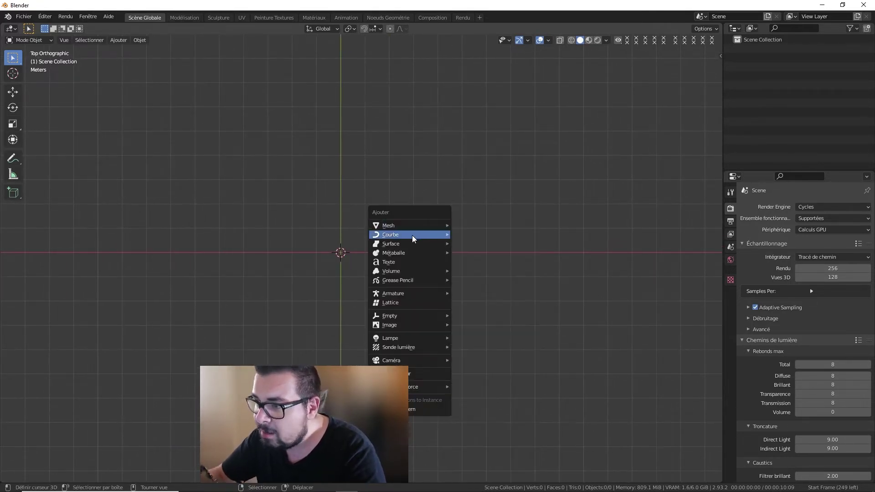
click(407, 265)
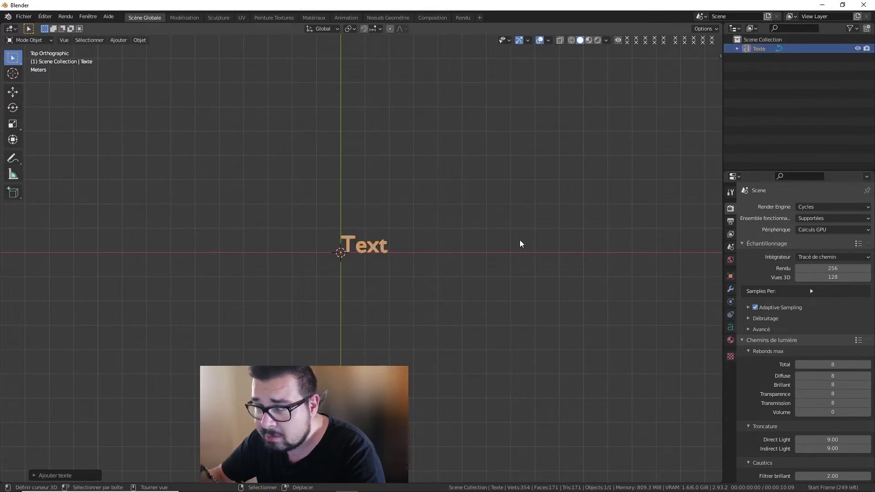
key(Tab)
key(BackSpace)
key(BackSpace)
key(BackSpace)
text(LA)
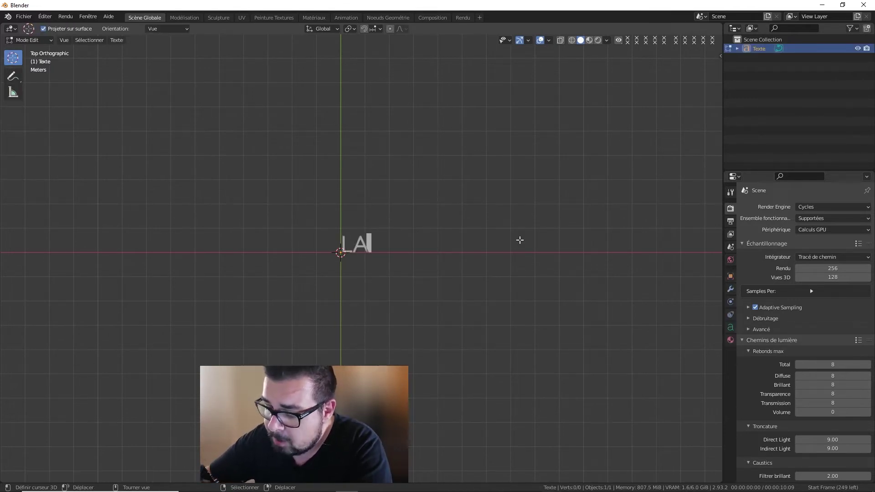
text( CAVERNE)
key(Return)
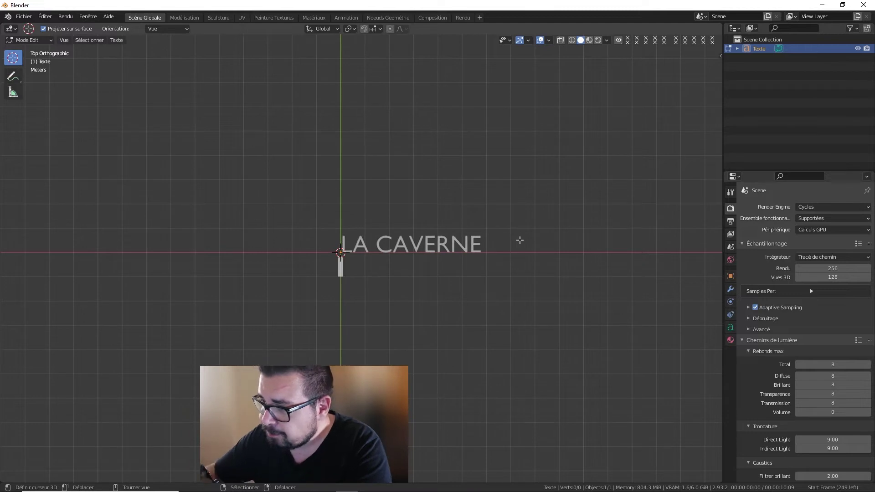
key(Tab)
key(shift+a)
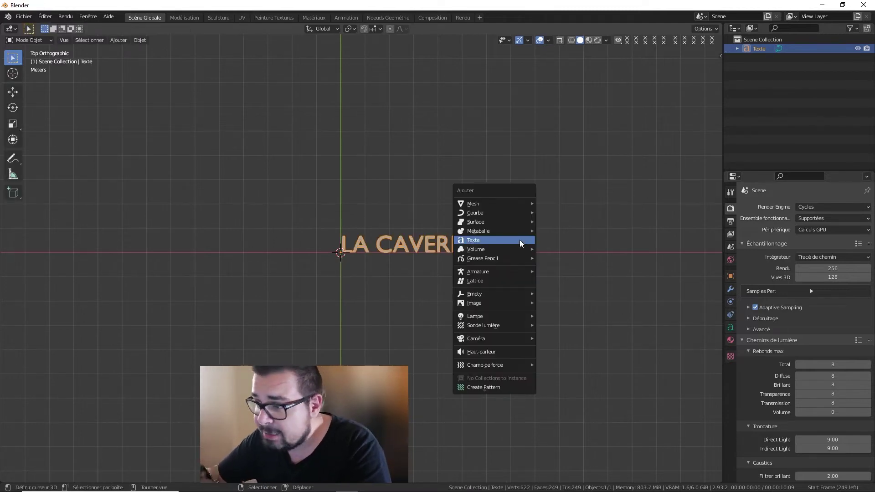
mouse_move(494, 338)
click(558, 339)
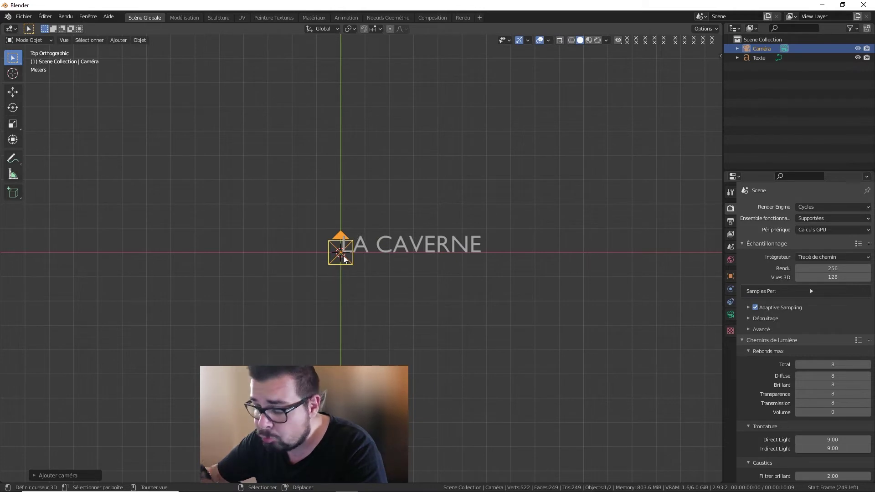
Look through the new camera and switch its type to Orthographic
key(ctrl+alt+KP_0)
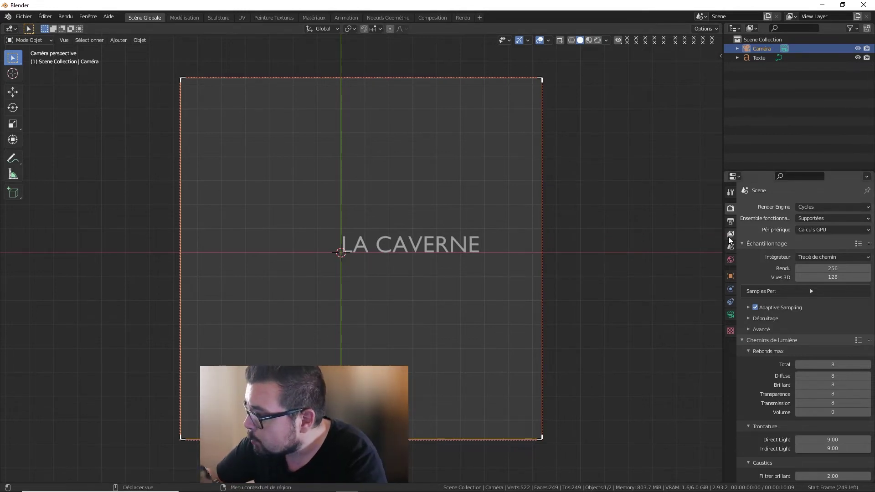
click(730, 222)
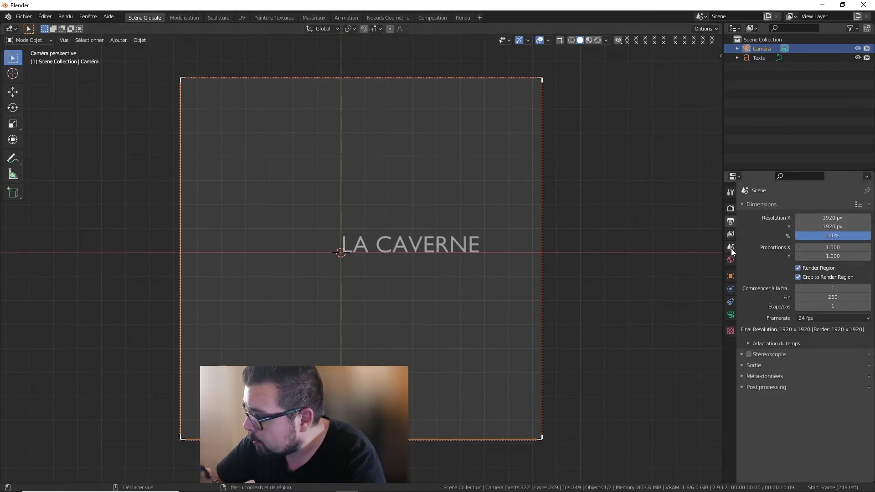
click(730, 313)
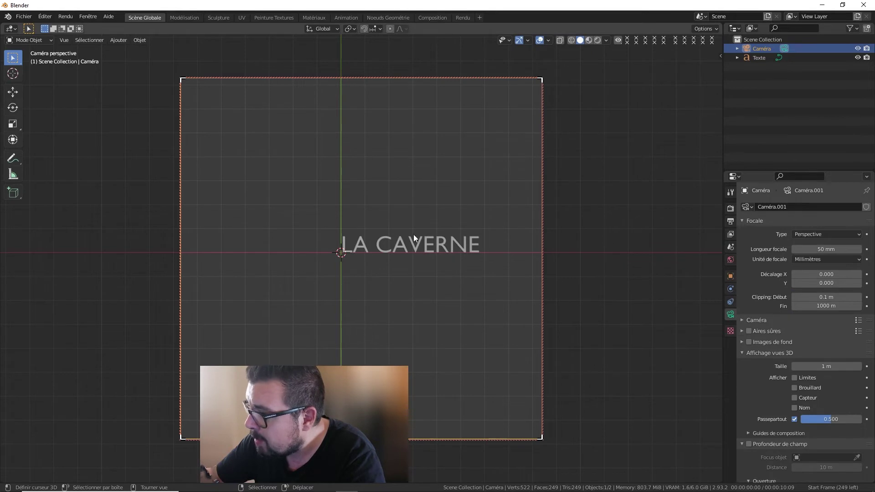
click(815, 234)
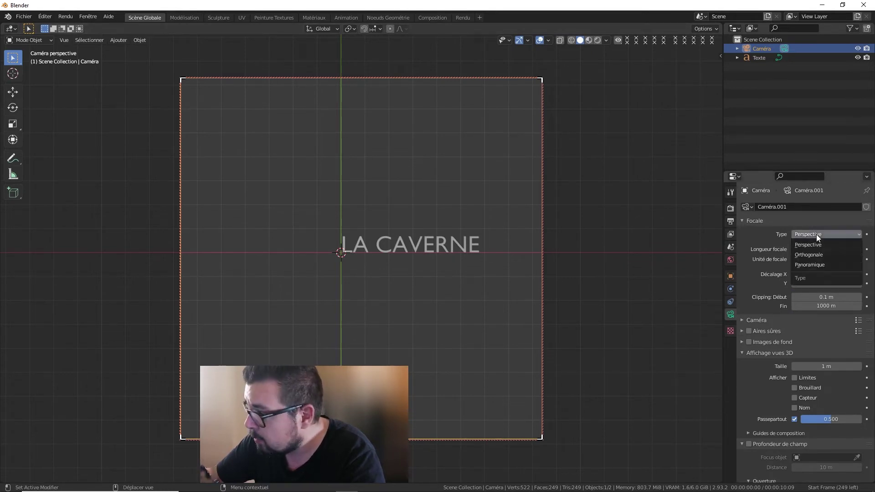
click(815, 256)
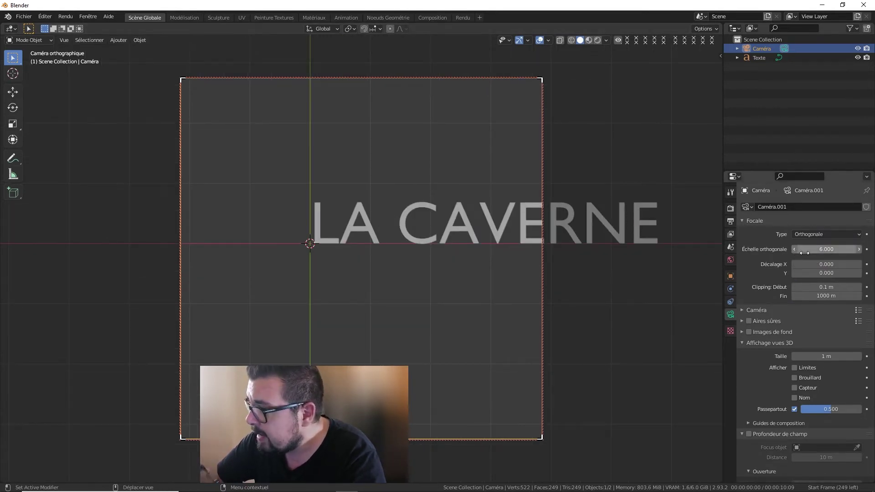
Tune the orthographic scale down to 6.3 so LA CAVERNE fills the frame
drag(826, 249, 859, 250)
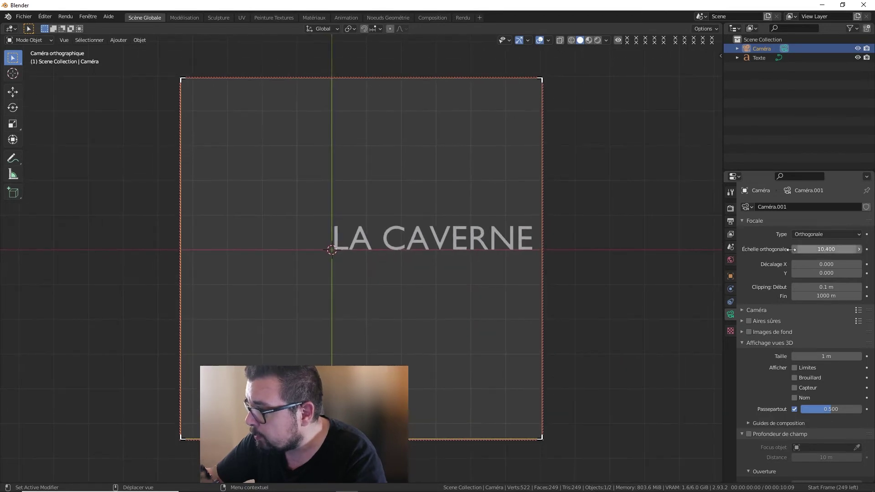
mouse_move(532, 178)
shift+middle_down()
mouse_move(477, 192)
mouse_move(478, 205)
mouse_move(476, 188)
shift+middle_up()
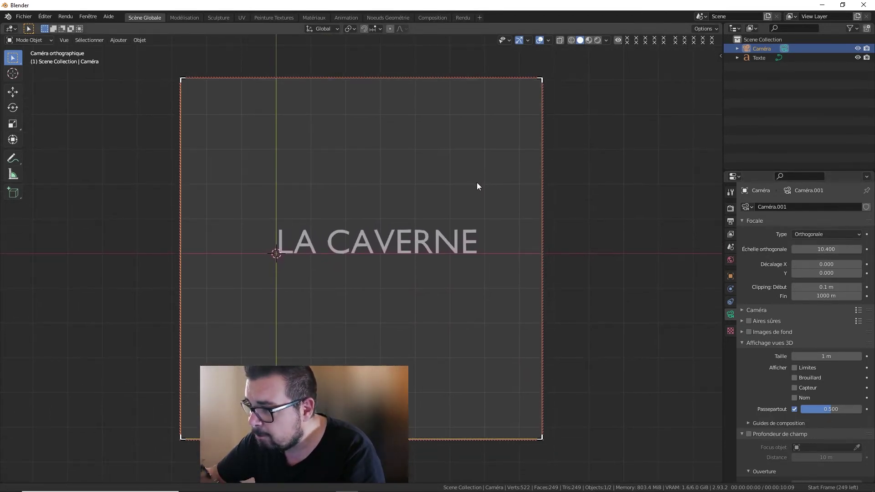
scroll(476, 186, up, 1)
drag(826, 250, 795, 249)
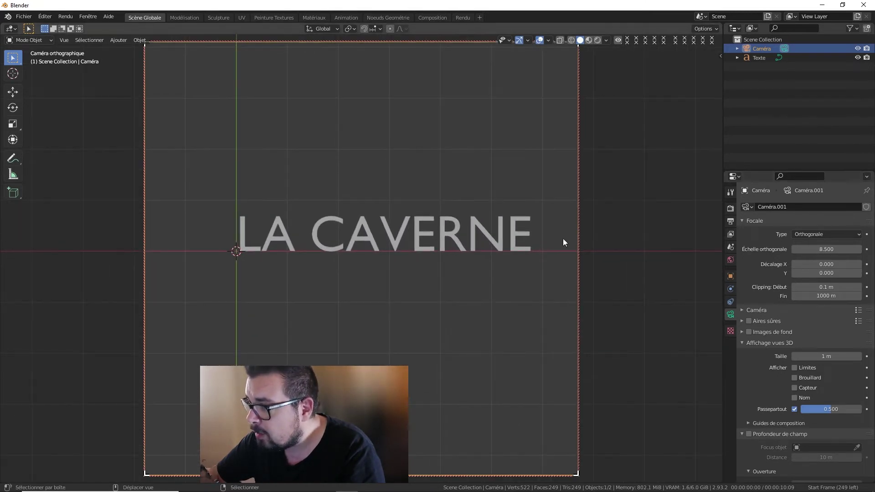
shift+middle_drag(540, 240, 522, 243)
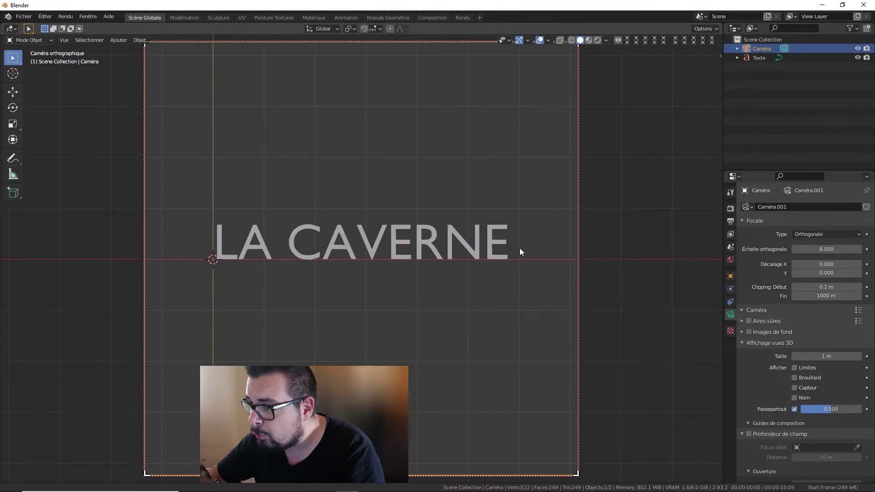
drag(822, 249, 792, 249)
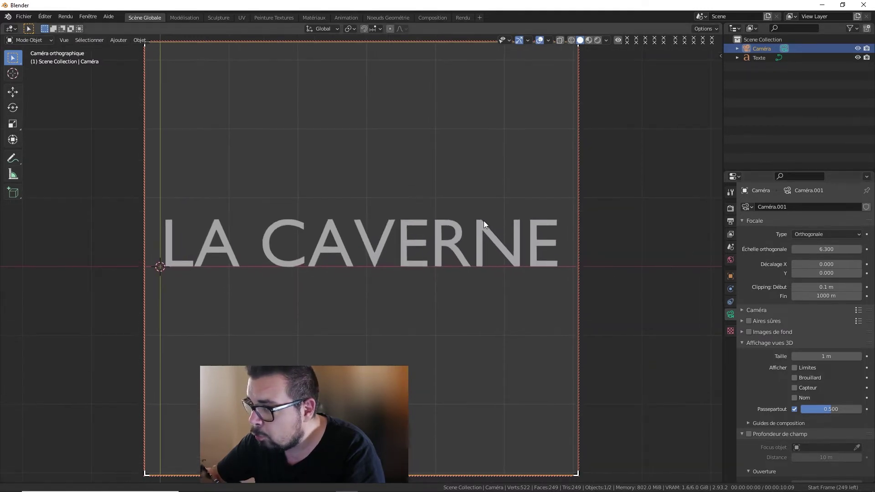
shift+middle_drag(483, 220, 485, 224)
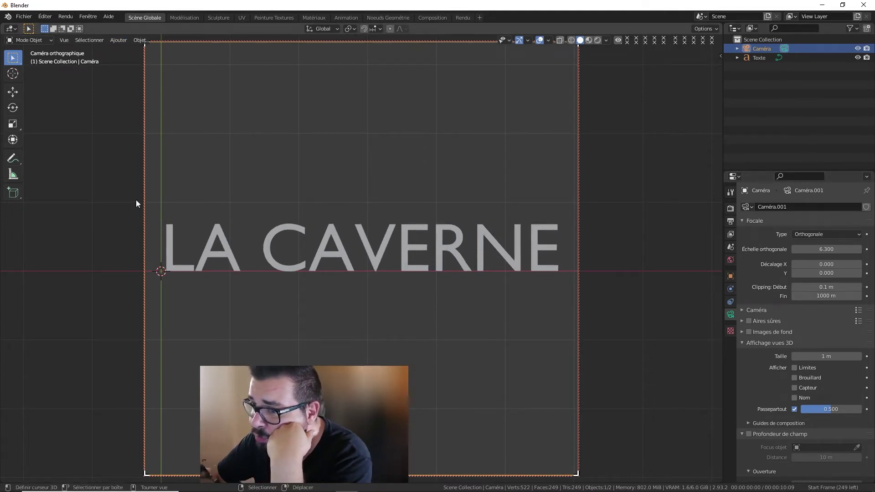
Set the output resolution to 2048 × 256 px and recentre LA CAVERNE in the band
click(730, 222)
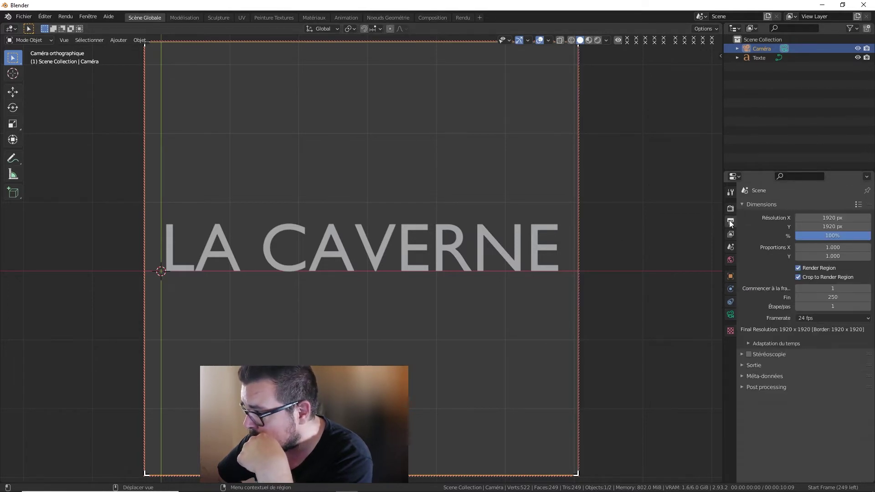
click(833, 218)
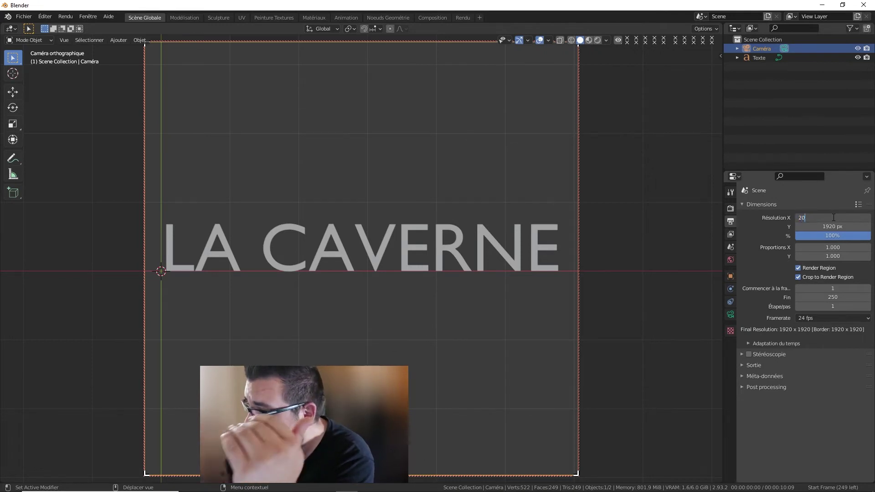
text(2048)
key(Return)
click(834, 226)
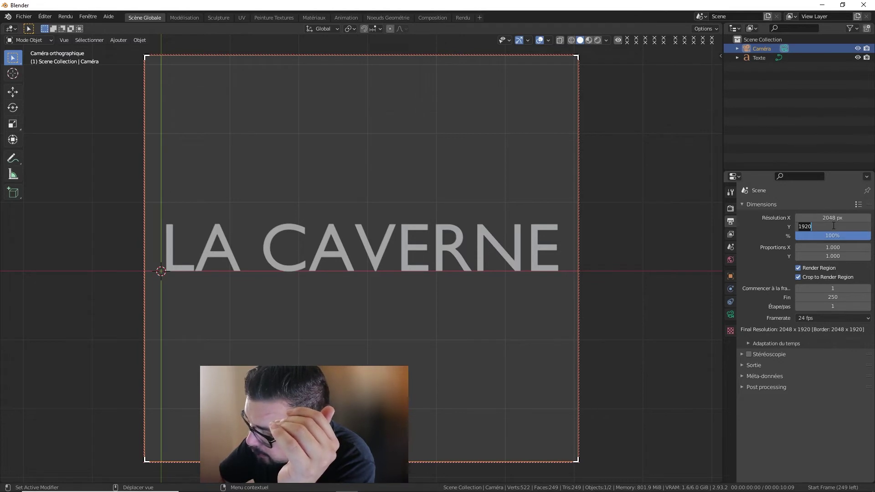
text(56)
key(Return)
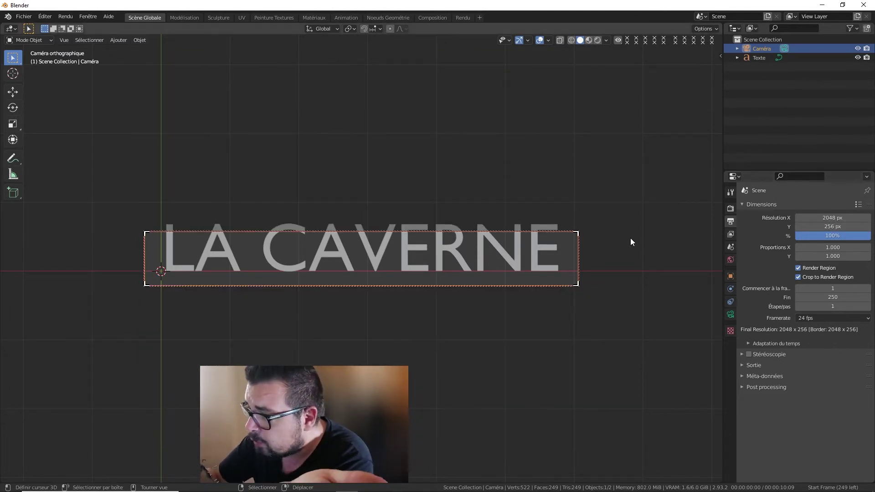
shift+middle_drag(580, 208, 578, 219)
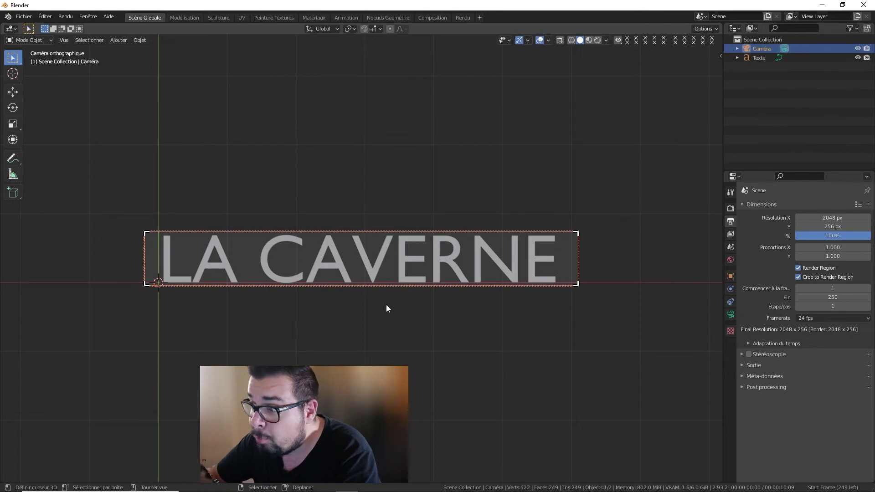
Give LA CAVERNE a new material with black base colour and preview it rendered
click(408, 255)
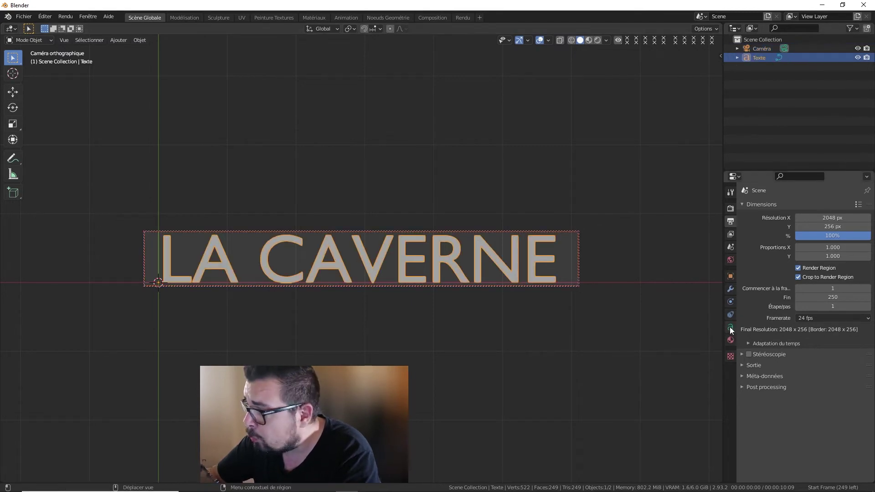
click(731, 338)
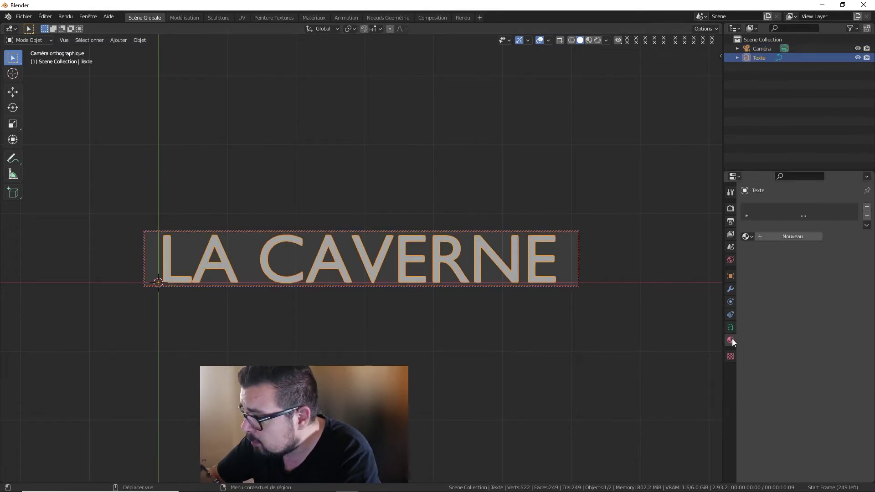
click(791, 235)
click(830, 314)
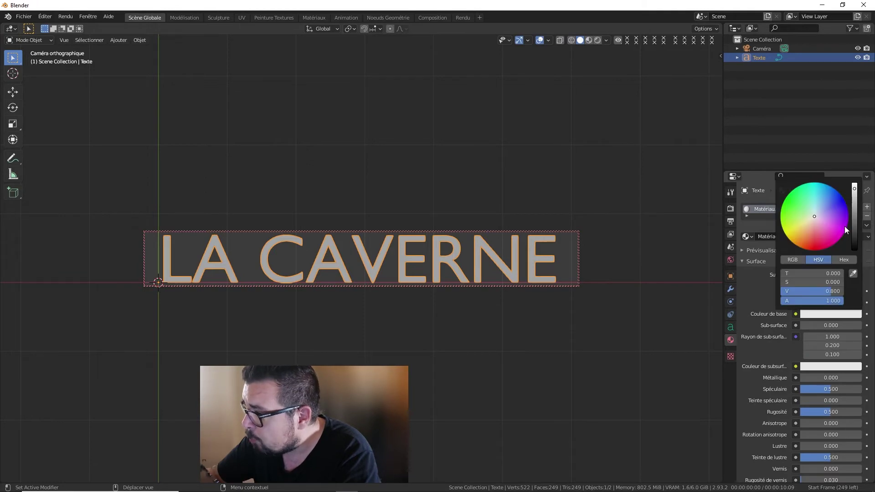
drag(854, 226, 854, 252)
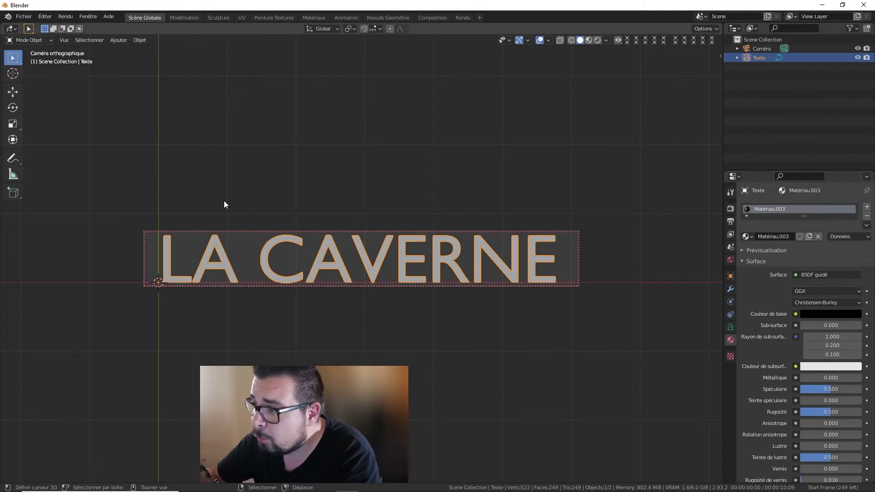
click(597, 40)
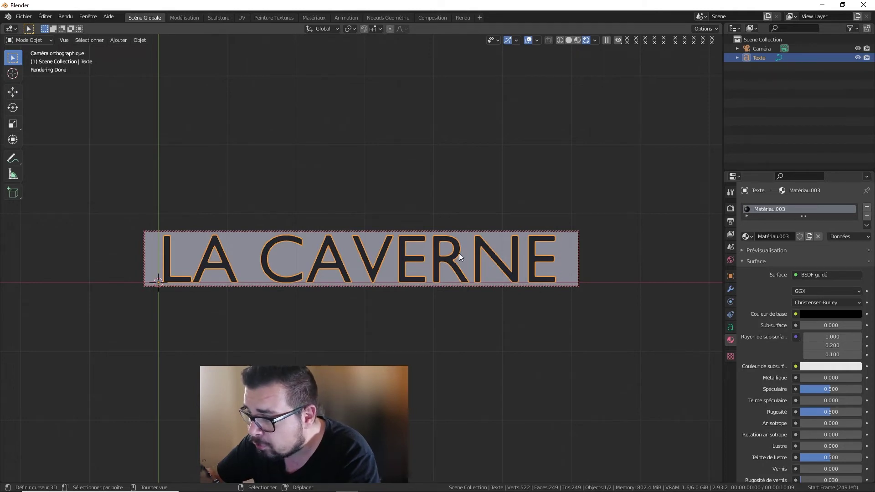
click(730, 220)
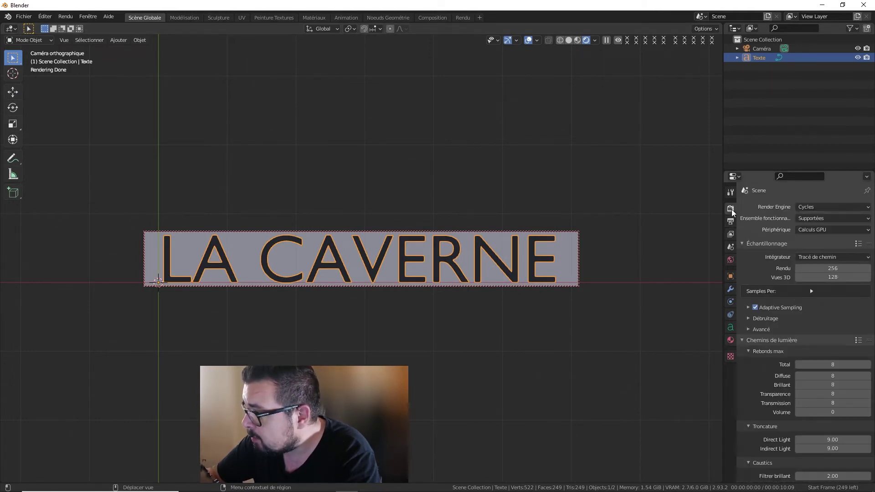
Enable Transparent in the render Film settings
click(731, 235)
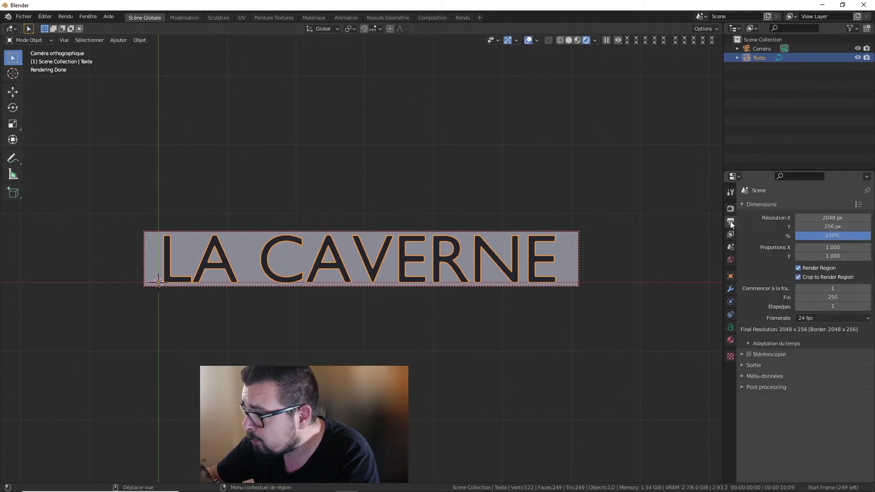
click(730, 209)
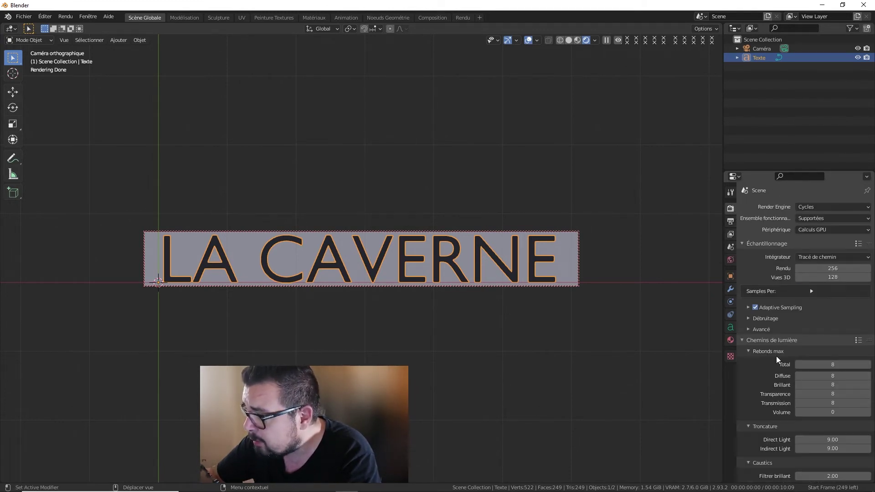
scroll(774, 362, down, 5)
scroll(766, 382, down, 5)
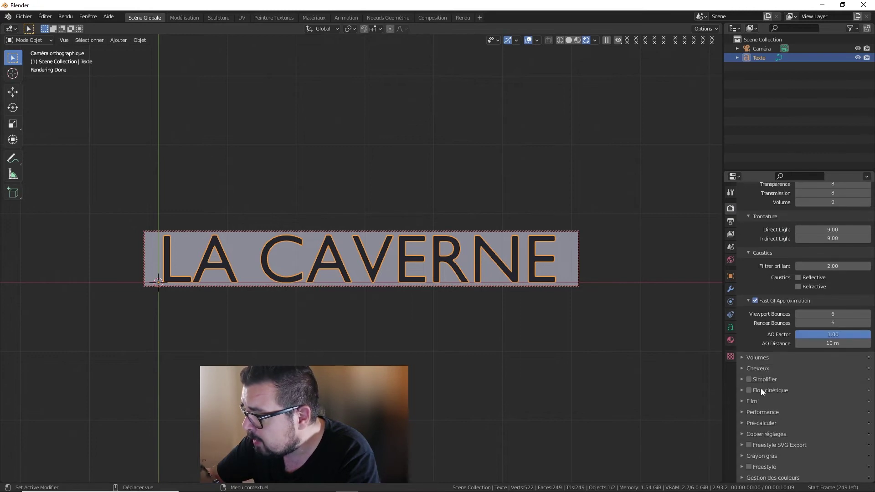
click(741, 402)
click(756, 465)
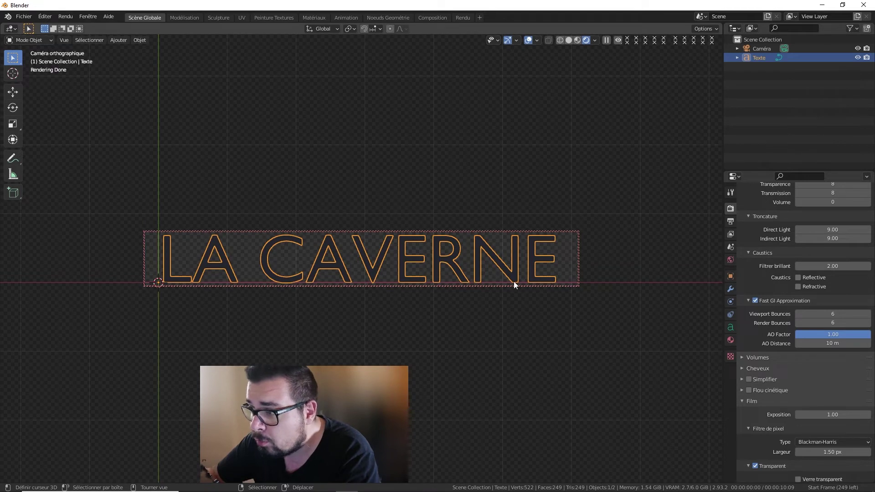
Lower the text material's Specular from 0.5 to 0
click(730, 340)
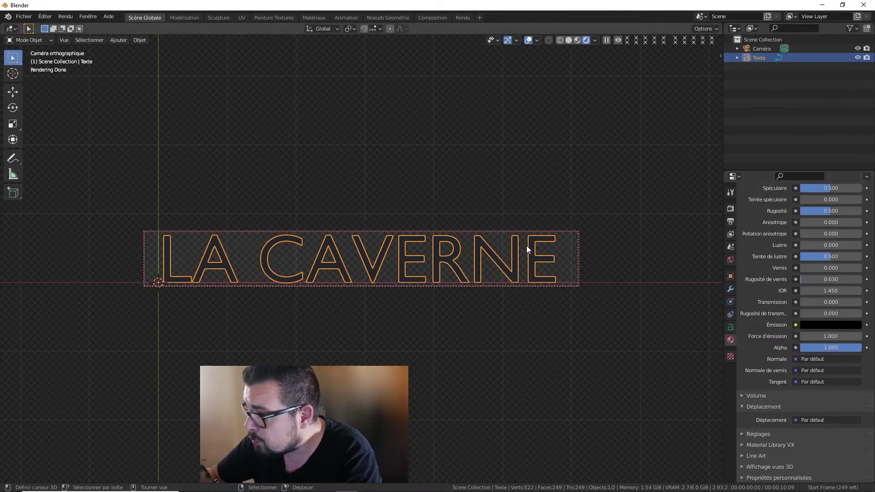
scroll(801, 337, up, 8)
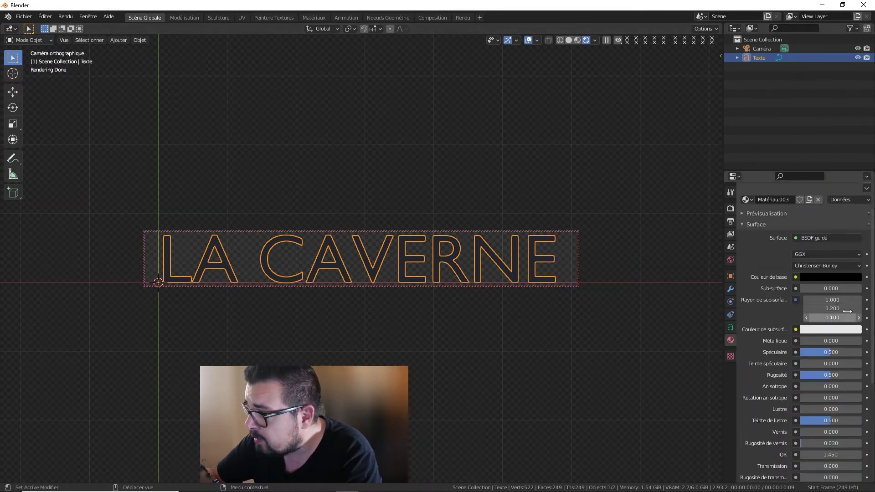
drag(841, 354, 799, 351)
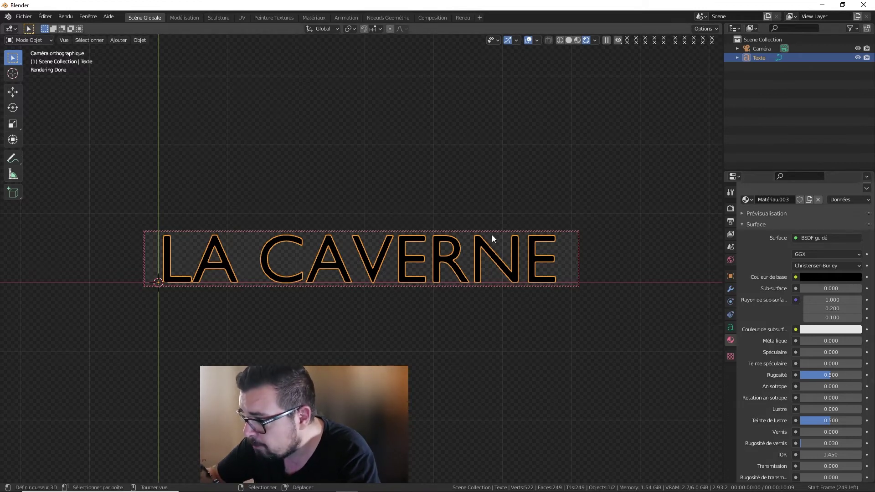
Display the LA CAVERNE Render Result in the Rendering workspace and bring up Image > Save As
click(462, 17)
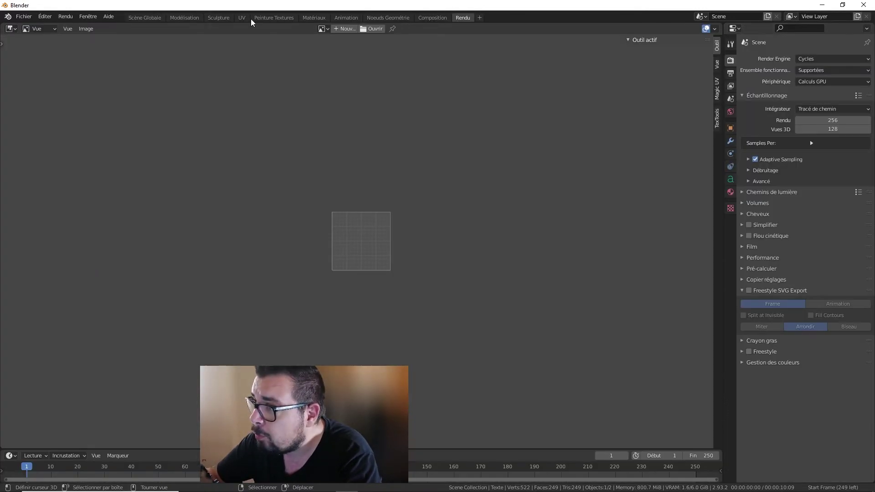
click(45, 17)
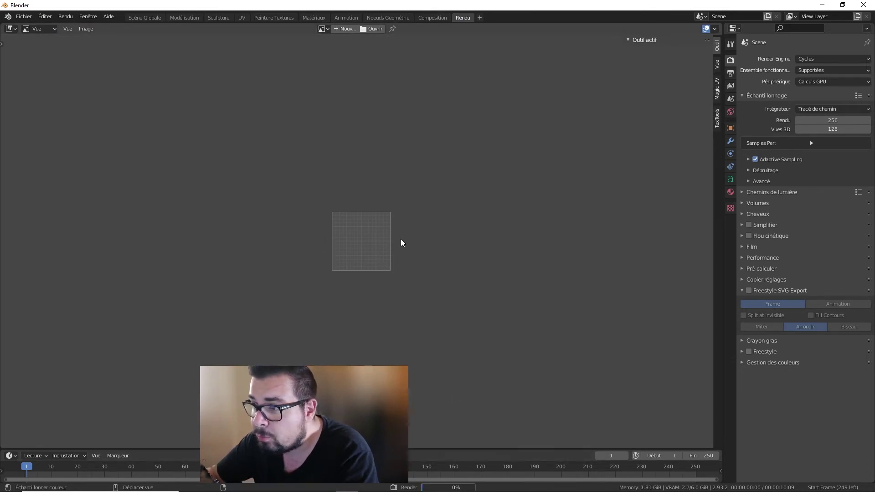
click(88, 29)
click(322, 29)
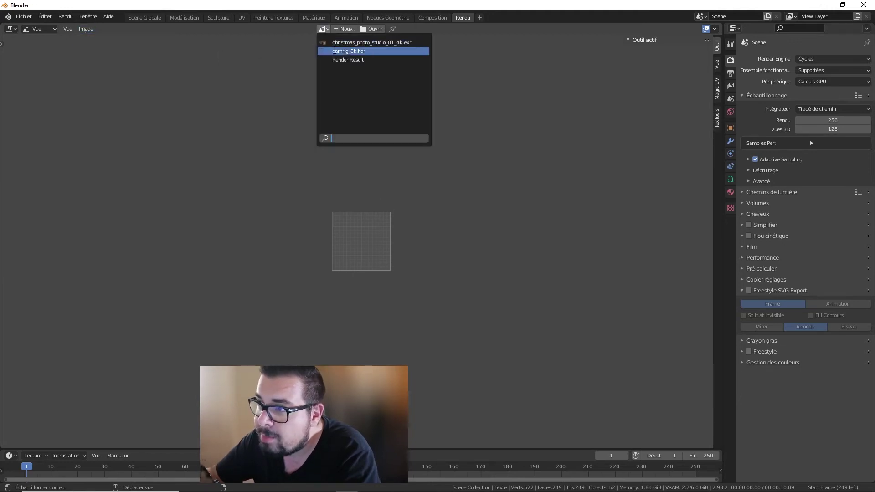
click(344, 60)
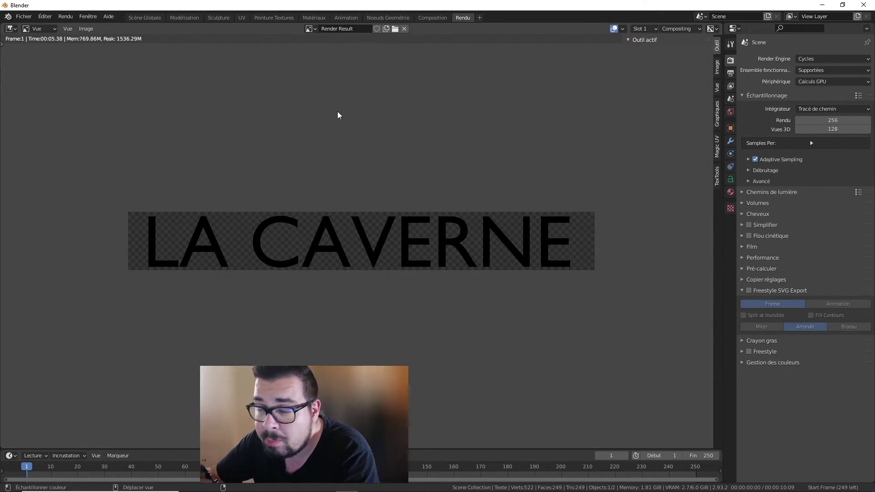
click(87, 29)
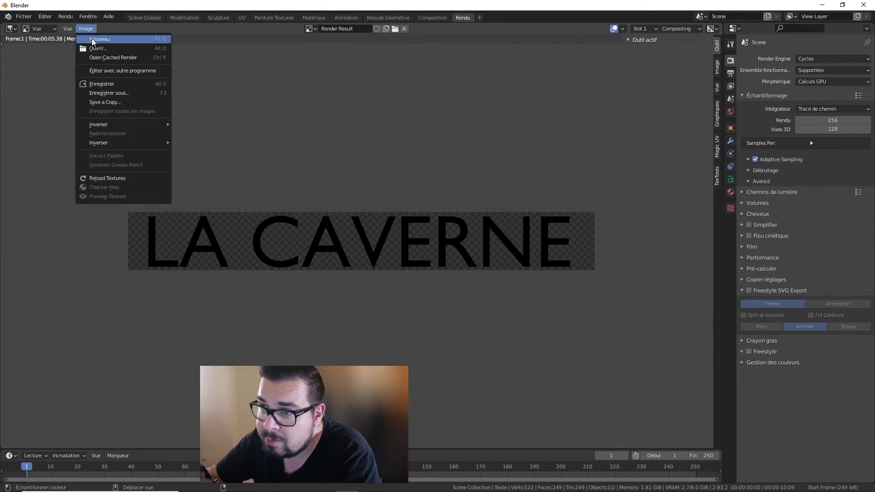
click(112, 93)
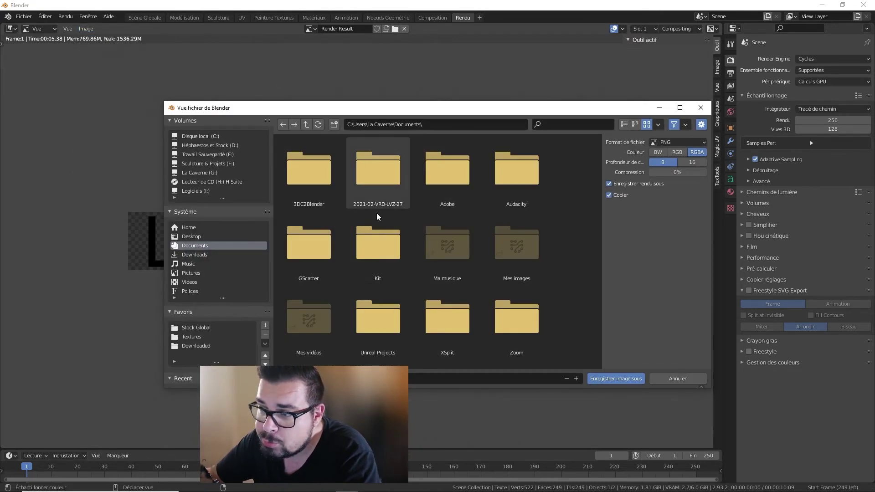
Save the render as a PNG on the Desktop and go back to the Layout workspace
click(196, 236)
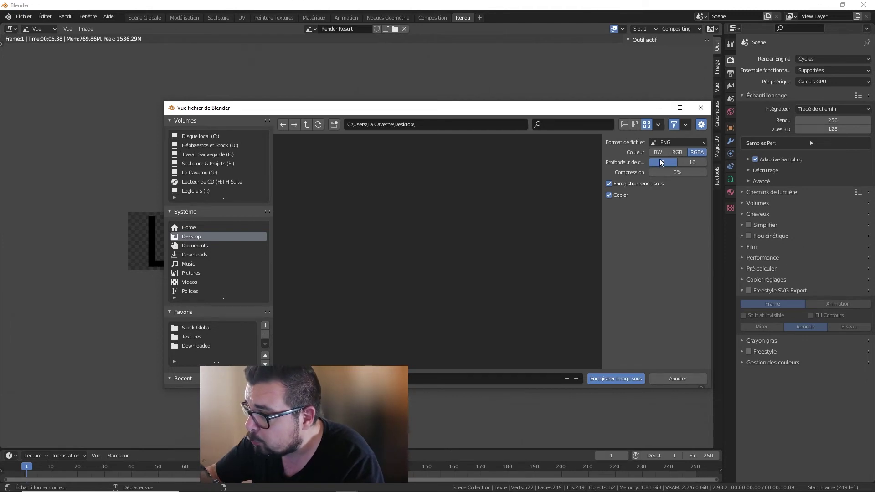
click(626, 377)
click(155, 19)
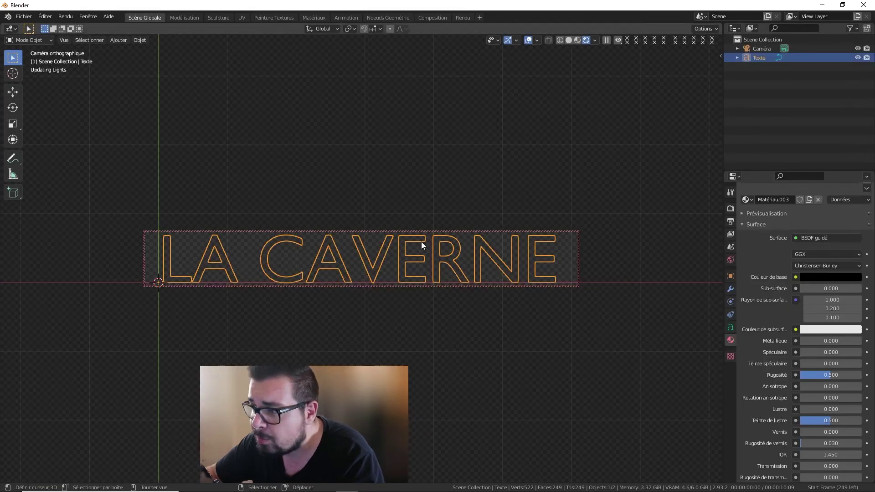
Delete the LA CAVERNE text object and the camera
key(x)
key(Return)
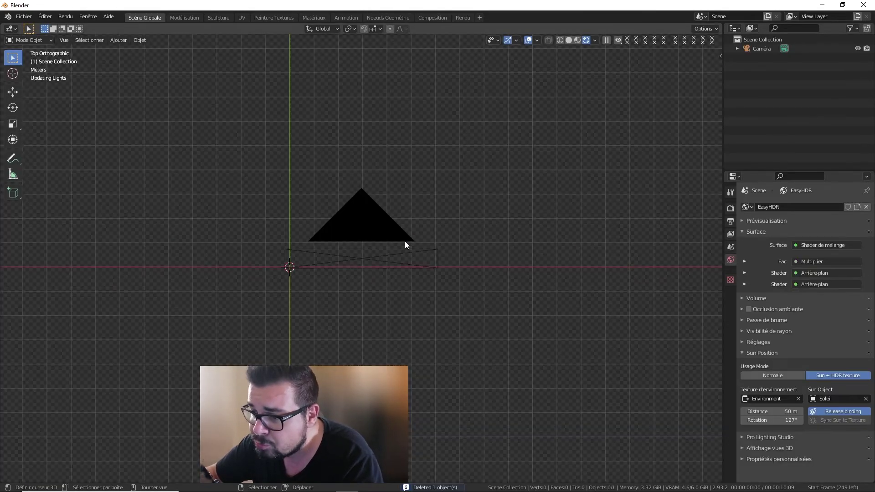
mouse_move(379, 241)
middle_down()
mouse_move(382, 230)
mouse_move(360, 222)
mouse_move(428, 181)
middle_up()
click(361, 221)
key(x)
key(Return)
Add a UV sphere and give it smooth shading in solid view
key(shift+a)
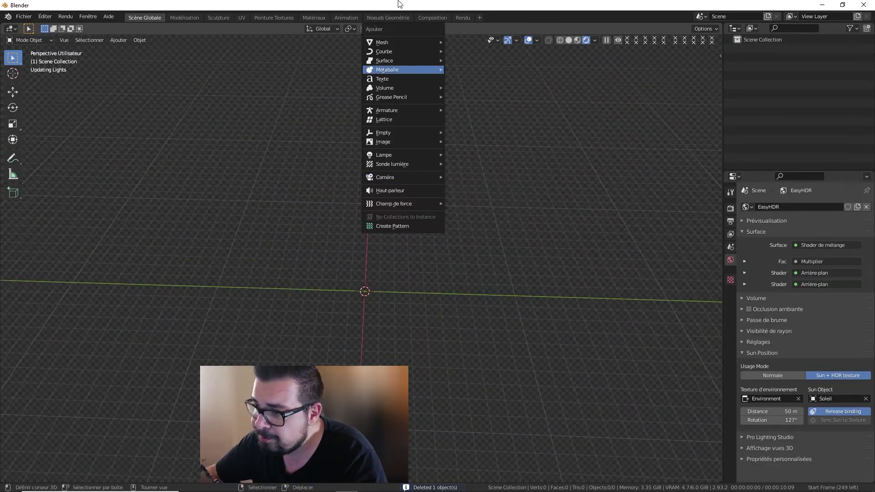
click(475, 69)
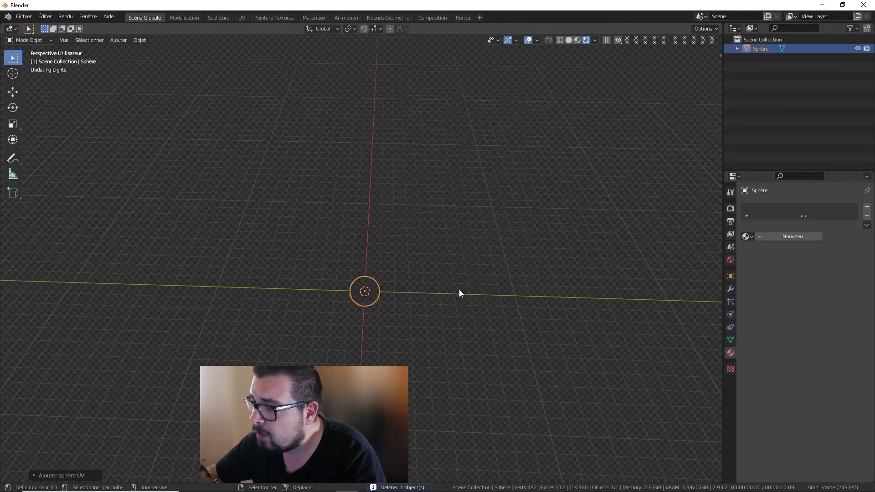
middle_drag(458, 289, 452, 238)
click(569, 40)
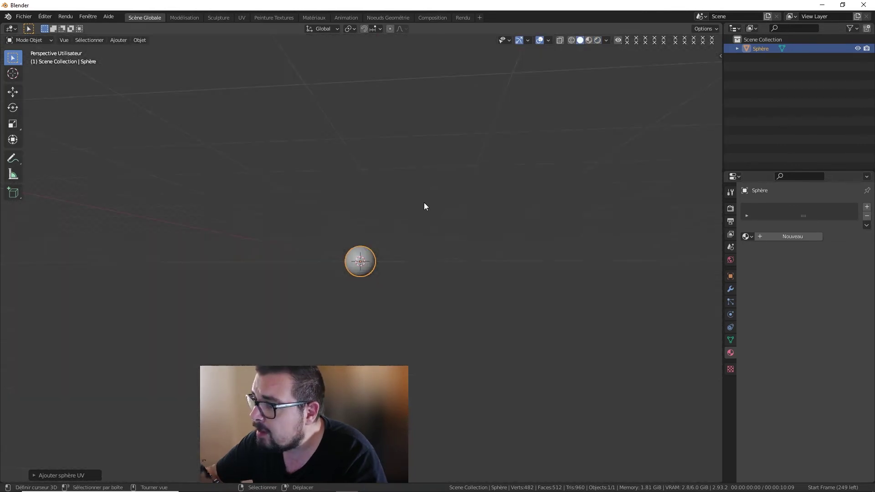
mouse_move(424, 202)
middle_down()
mouse_move(413, 270)
mouse_move(415, 212)
middle_up()
right_click(414, 213)
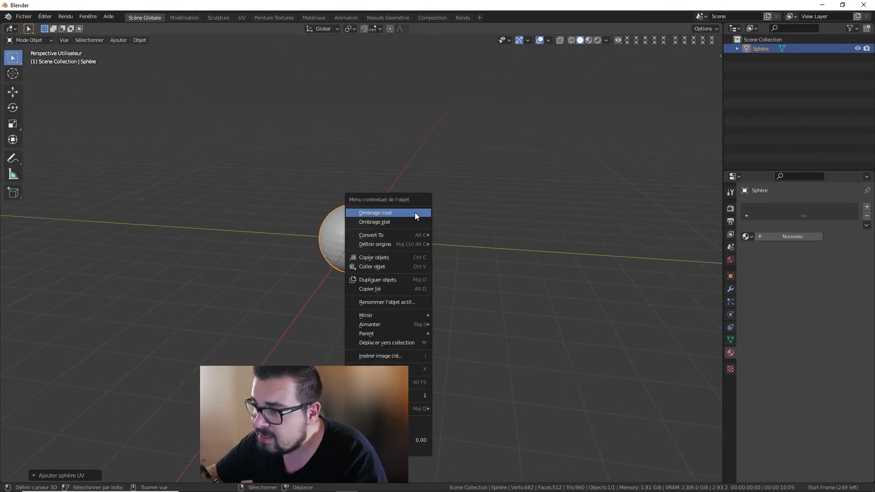
click(415, 212)
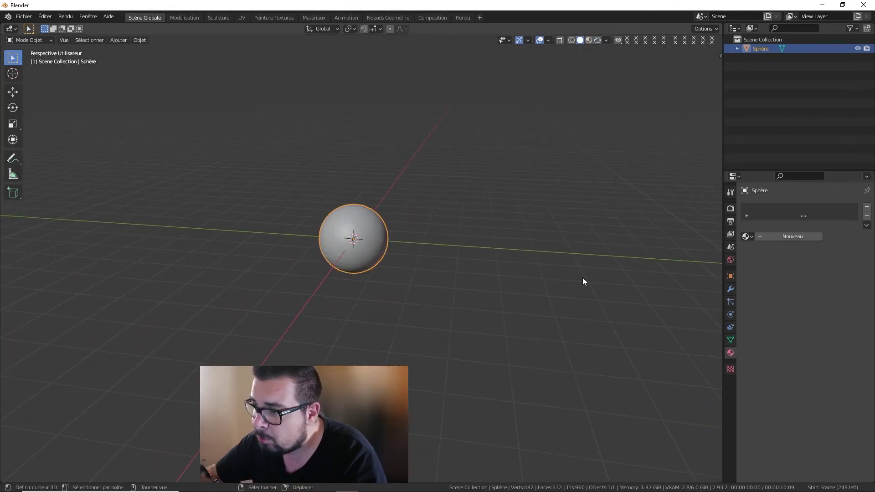
Add a WeightedNormal modifier to the sphere with weight 100
click(729, 289)
click(793, 211)
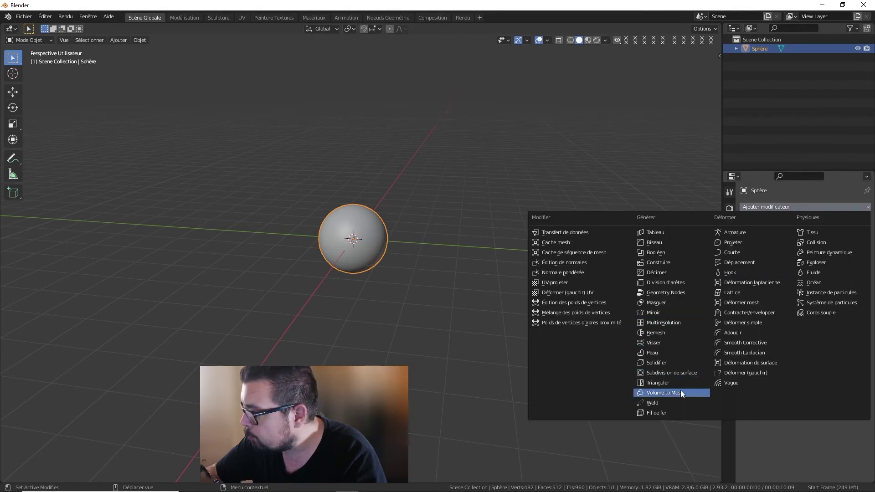
click(582, 273)
click(825, 268)
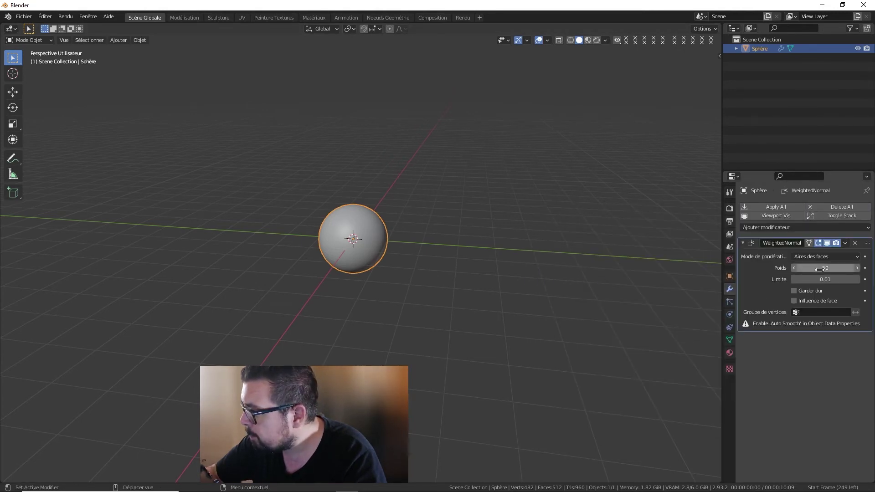
text(100)
key(Return)
Enable Auto Smooth in the sphere's mesh normals settings
click(729, 339)
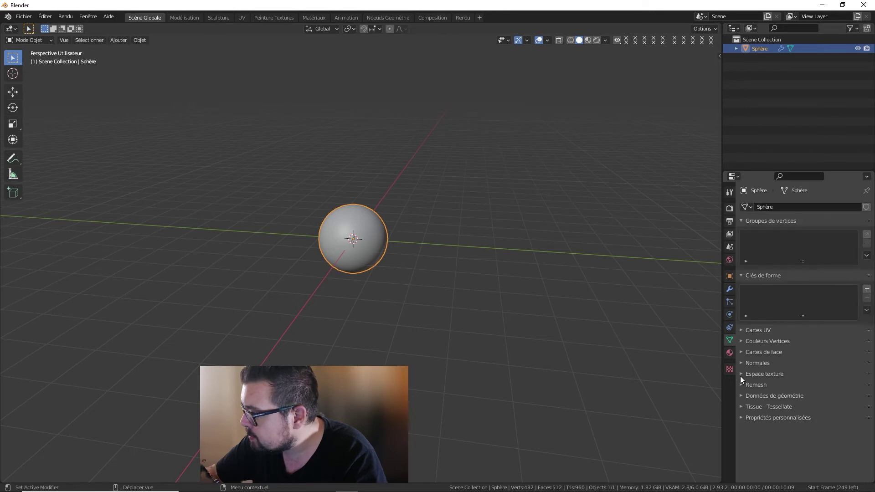
click(757, 363)
click(793, 375)
middle_drag(442, 228, 412, 222)
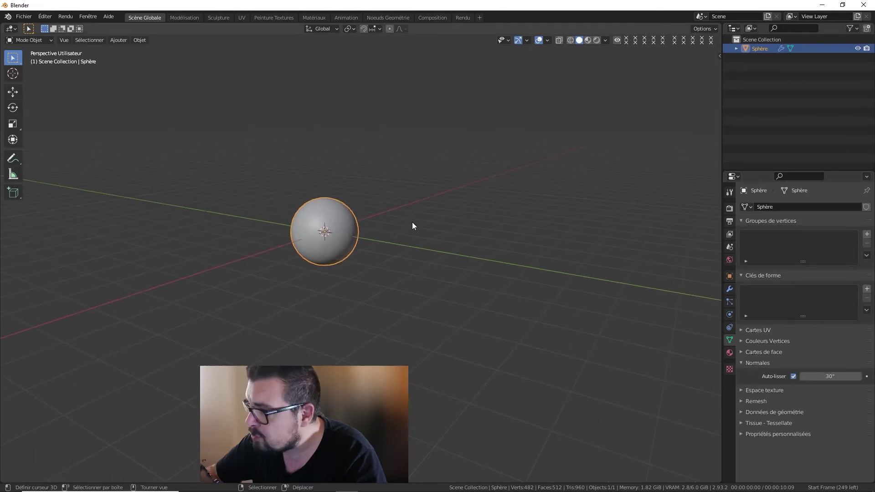
scroll(378, 205, up, 4)
middle_drag(340, 188, 357, 204)
scroll(357, 205, up, 4)
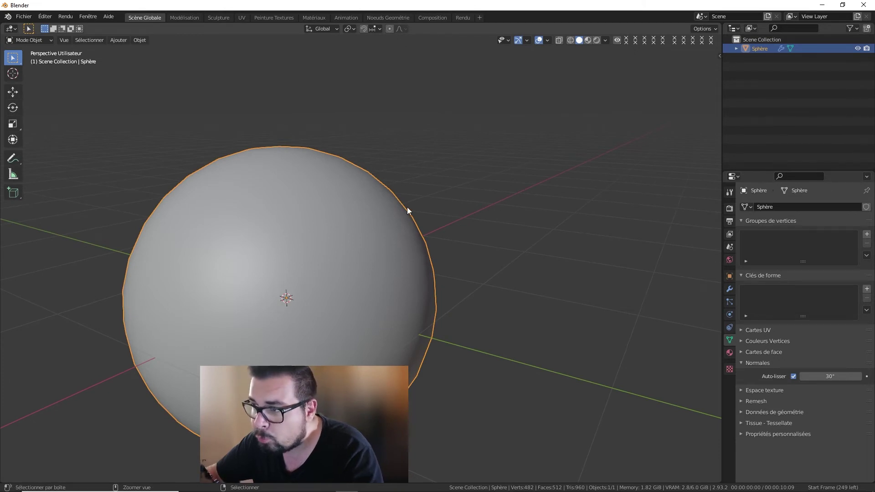
Add a level-2 Subdivision Surface to the sphere with Ctrl+2
key(ctrl+2)
click(729, 289)
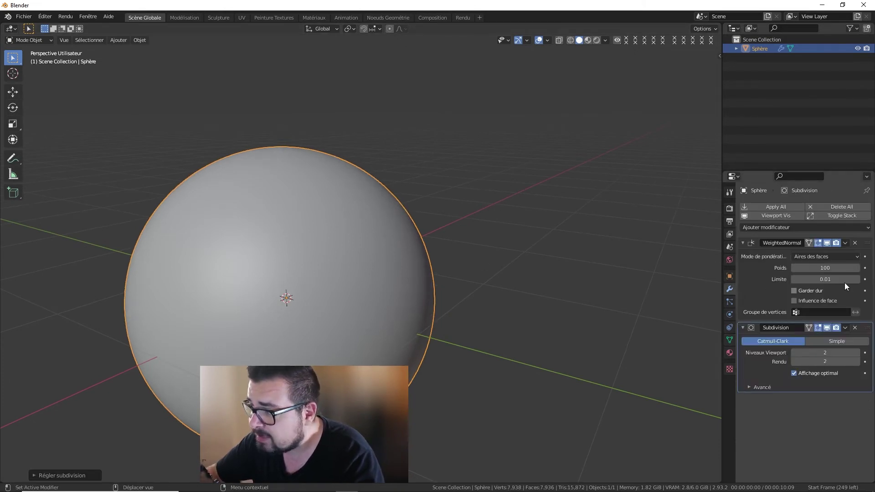
key(z)
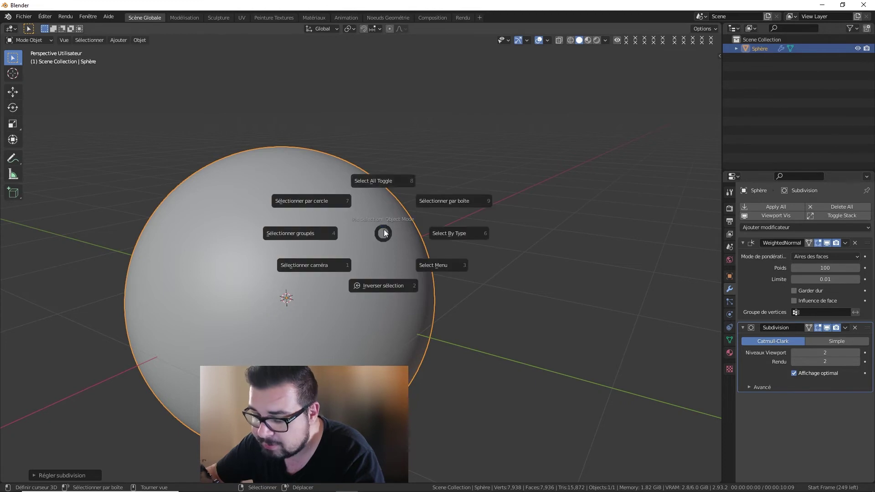
click(444, 207)
middle_drag(444, 207, 299, 213)
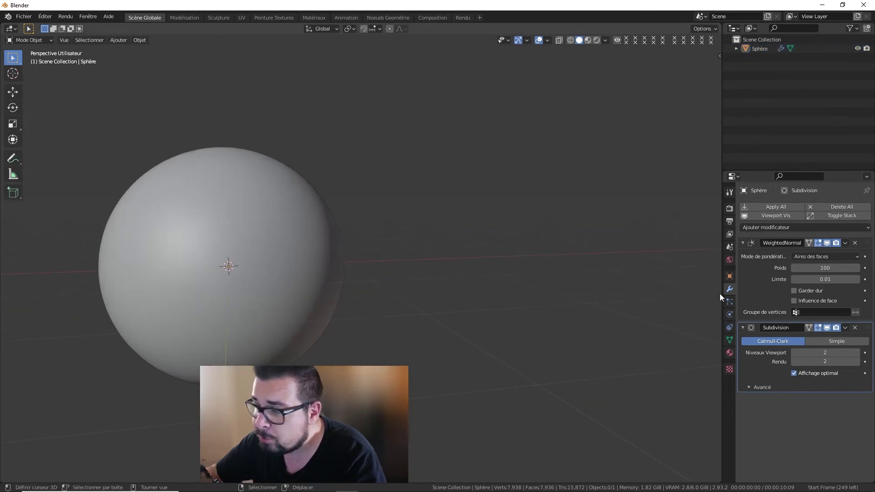
click(729, 352)
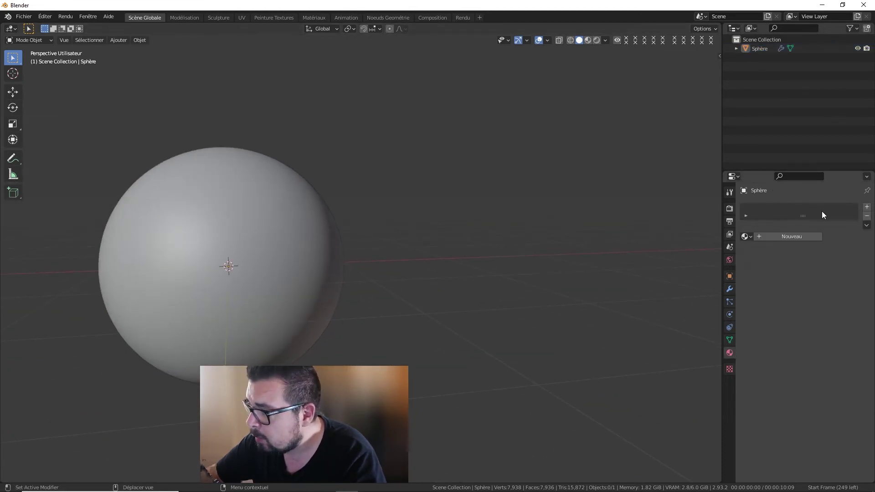
Create a new material for the sphere with a blue base colour
click(796, 240)
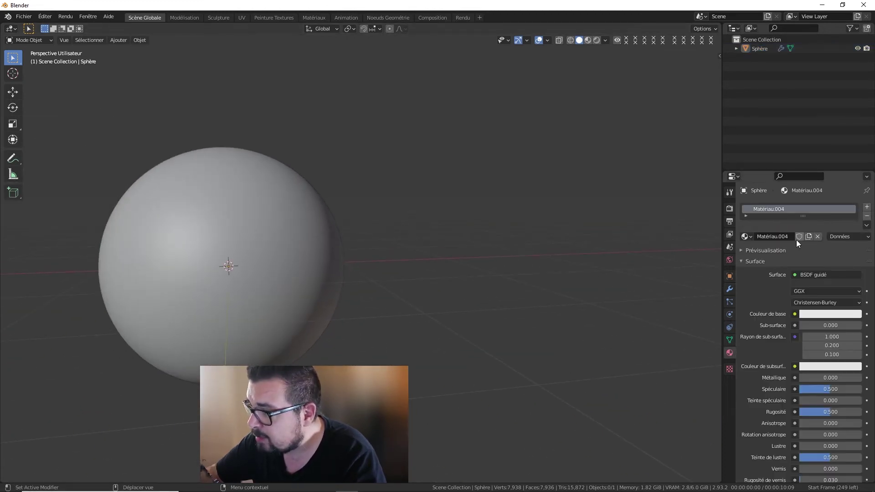
click(830, 318)
drag(826, 223, 837, 204)
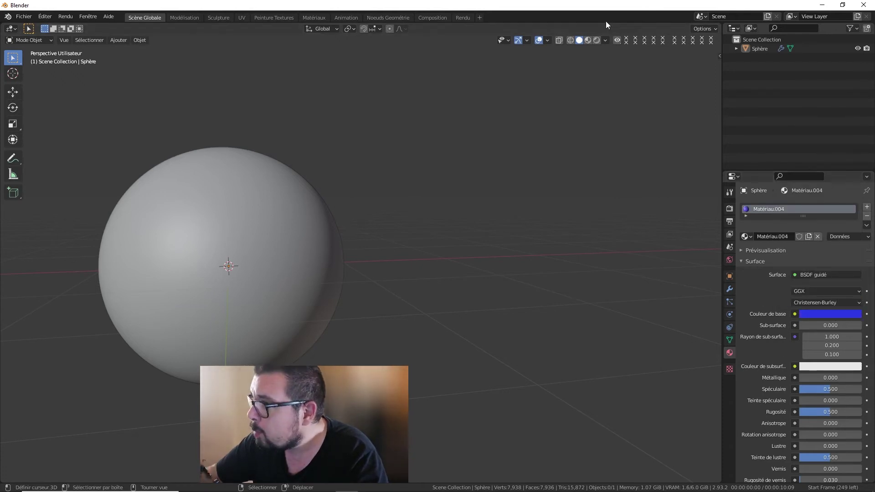
Set the viewport to Rendered shading and the render engine to Eevee
click(598, 40)
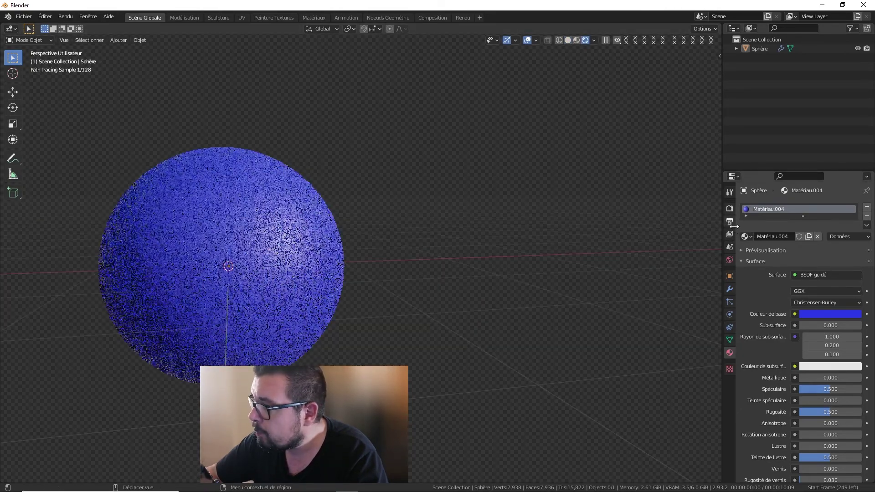
click(729, 208)
click(802, 207)
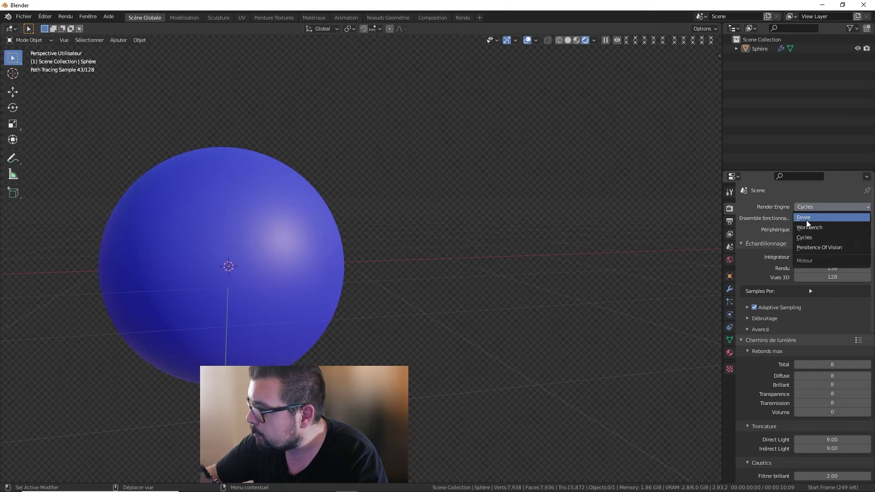
click(804, 217)
Make Matériau.004 glossy: Metallic 0.464, Roughness 0.196, Specular 1.000
mouse_move(360, 217)
middle_down()
mouse_move(450, 225)
mouse_move(427, 230)
mouse_move(446, 246)
middle_up()
click(408, 230)
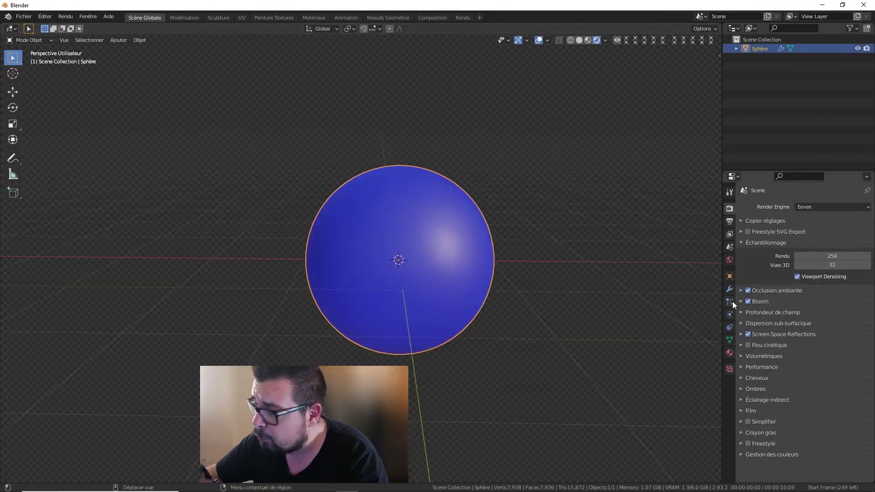
click(729, 353)
drag(830, 437, 811, 437)
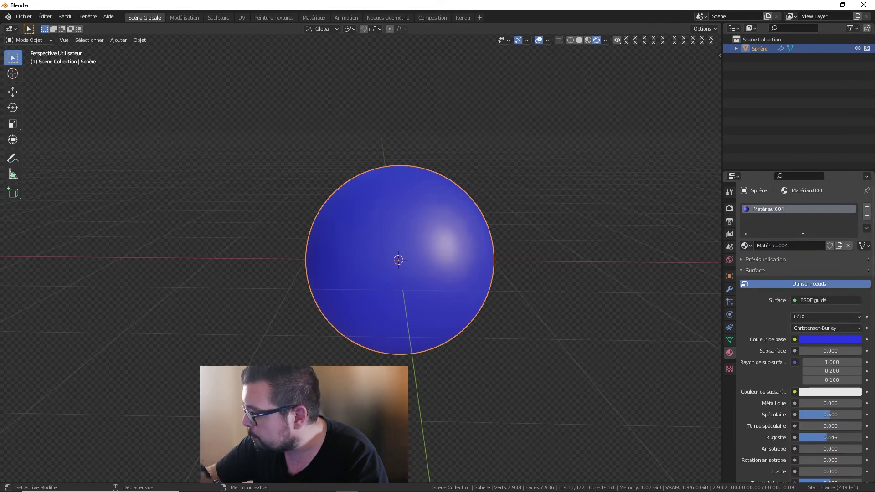
mouse_move(829, 403)
mouse_down()
mouse_move(857, 403)
mouse_move(861, 415)
mouse_up()
mouse_move(628, 292)
middle_down()
mouse_move(547, 264)
mouse_move(617, 266)
middle_up()
key(a)
click(605, 220)
middle_drag(504, 226, 508, 231)
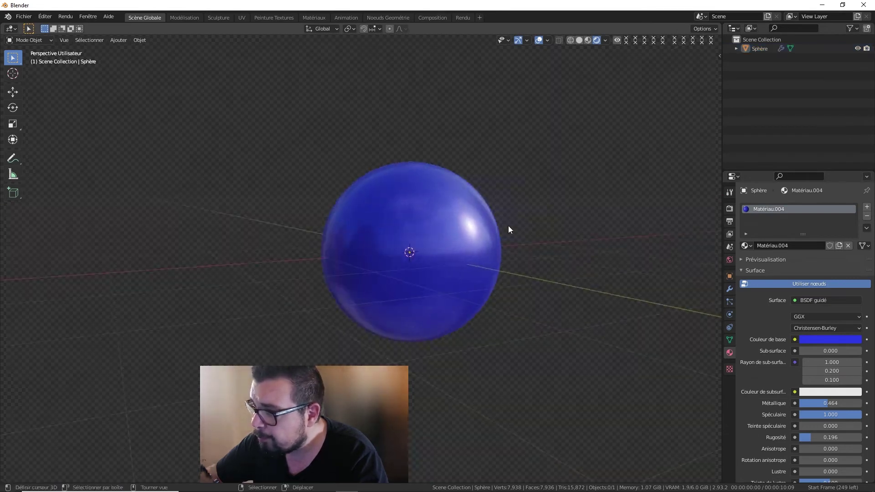
click(424, 234)
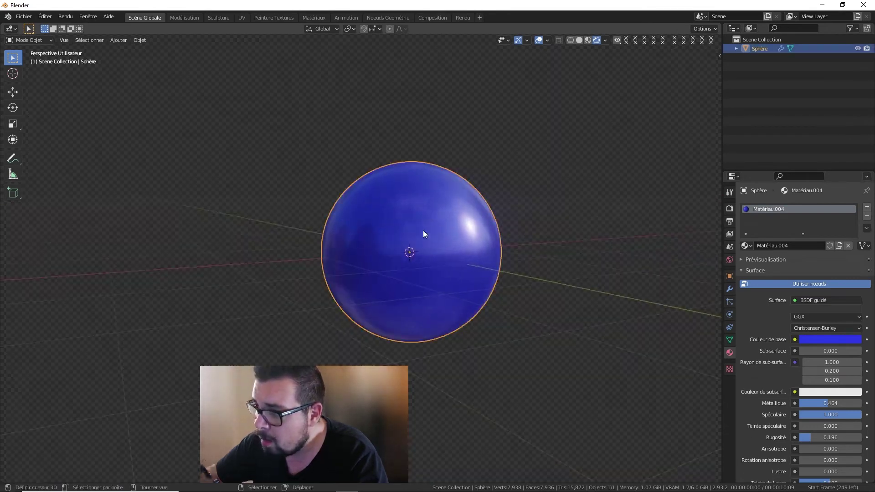
In the material workspace, add an Image Texture node loading T_Texte_Color.png from the Desktop
click(314, 17)
key(shift+a)
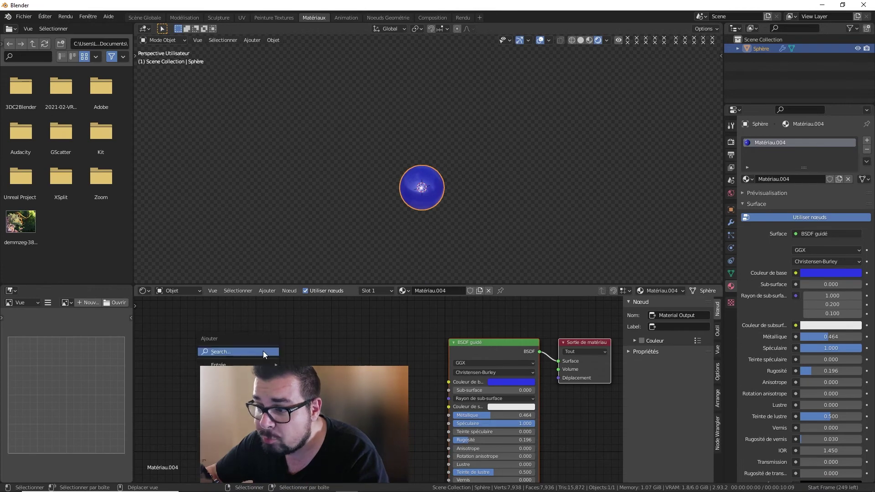
click(338, 317)
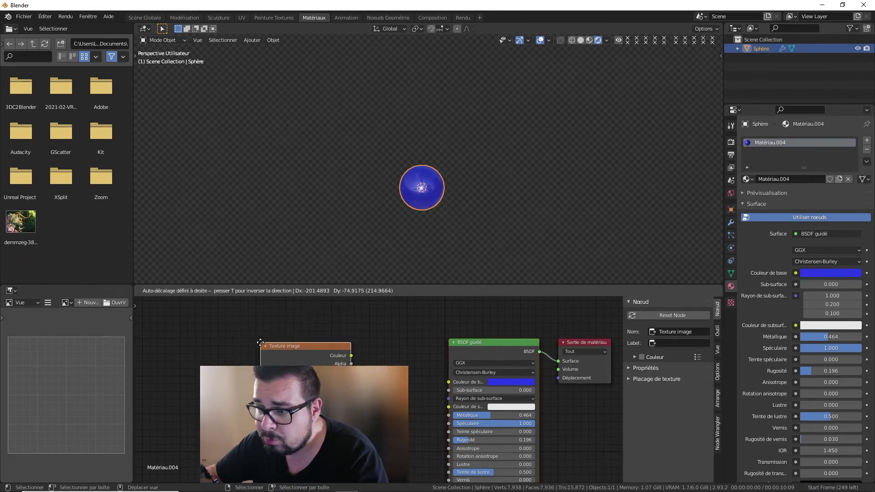
click(296, 349)
click(328, 372)
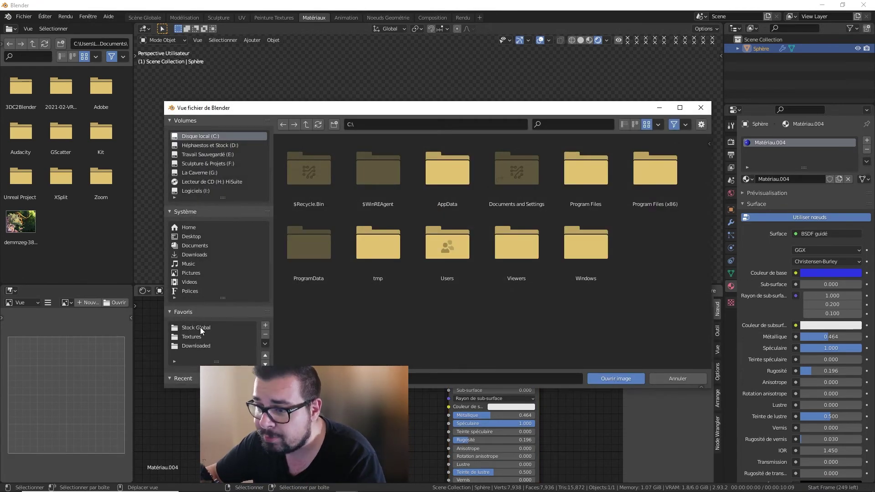
click(190, 236)
double_click(330, 187)
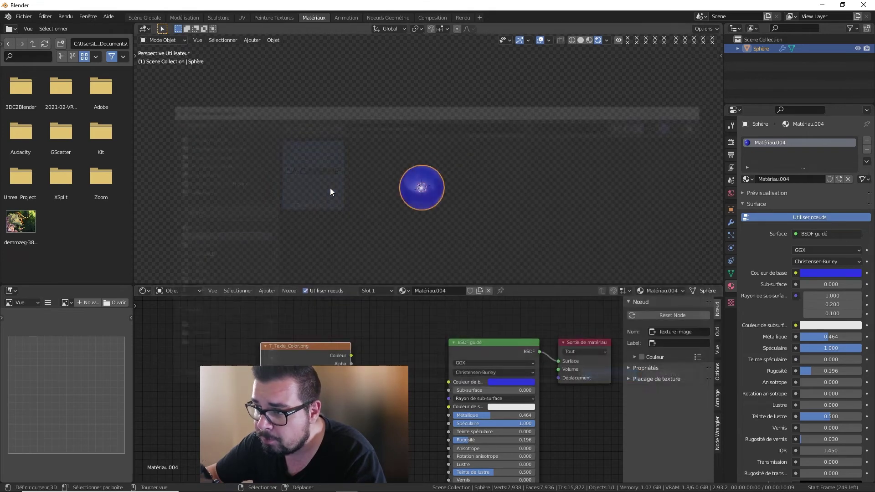
Arrange the texture node above the BSDF guidé shader in the node editor
drag(304, 350, 256, 333)
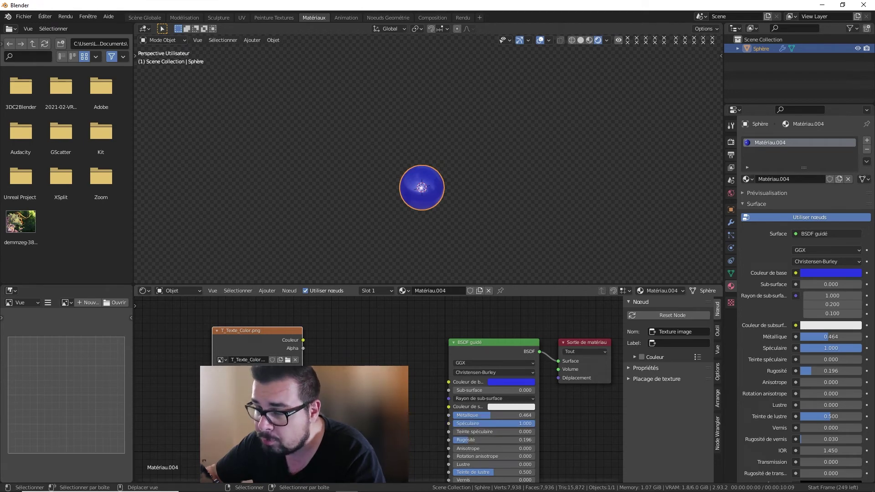
drag(274, 332, 251, 339)
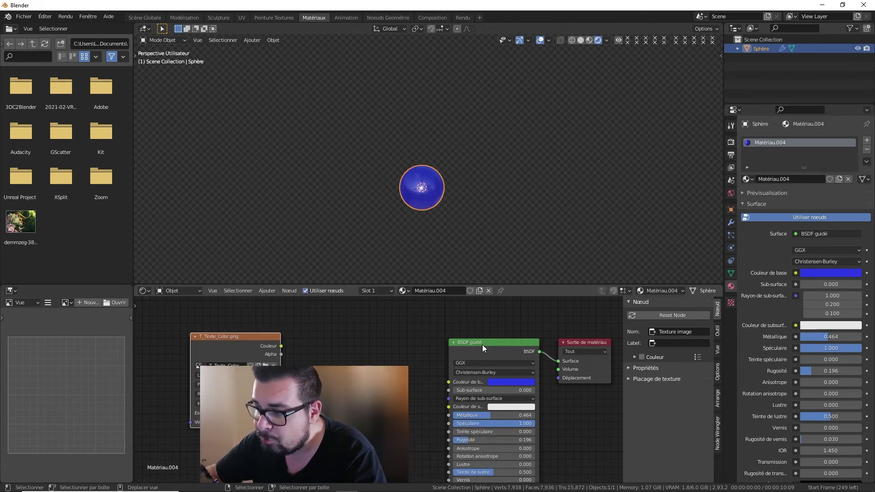
mouse_move(483, 349)
mouse_down()
mouse_move(447, 326)
mouse_move(404, 320)
mouse_up()
mouse_move(283, 346)
middle_down()
mouse_move(330, 330)
mouse_move(257, 391)
middle_up()
scroll(382, 388, down, 2)
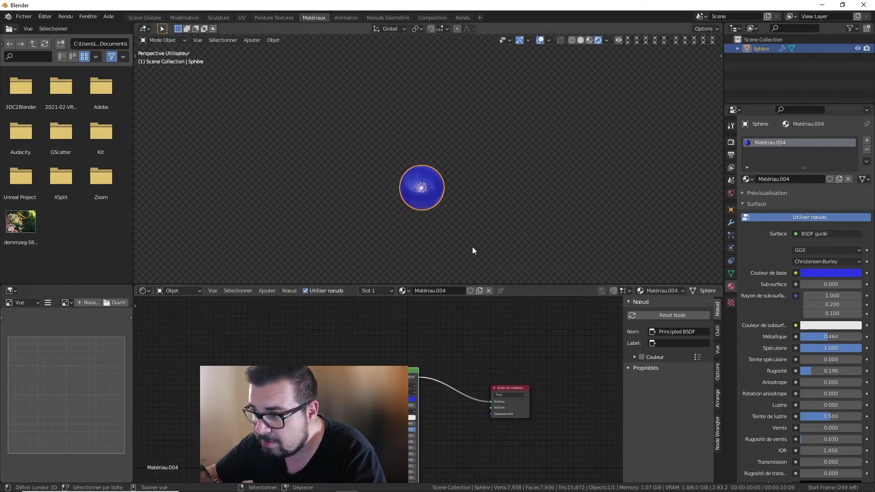
scroll(429, 205, up, 2)
scroll(434, 219, up, 1)
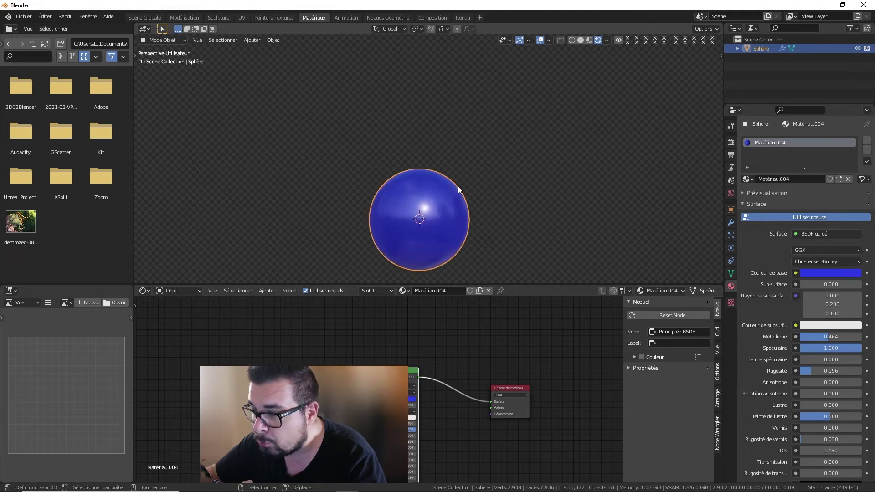
key(ctrl+v)
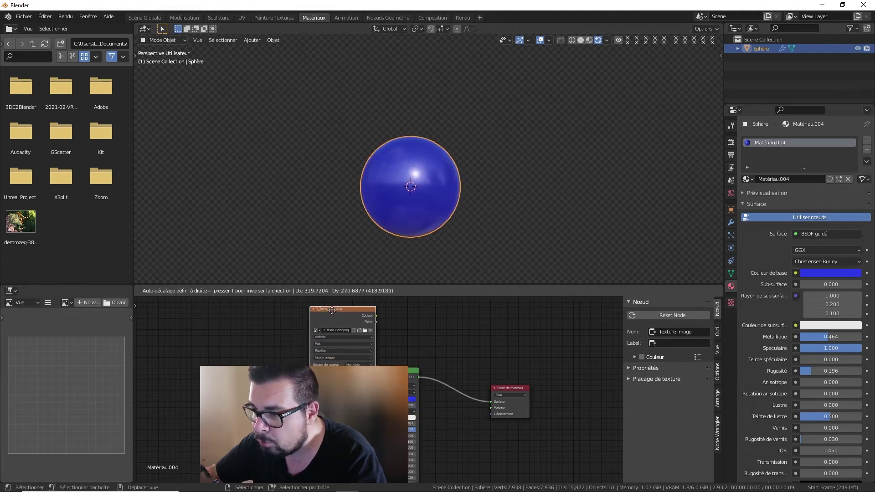
drag(339, 344, 349, 328)
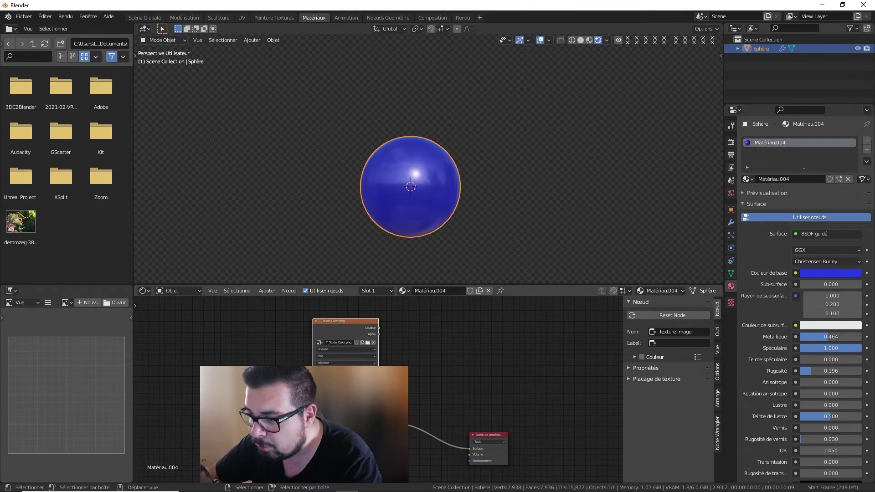
drag(364, 401, 322, 412)
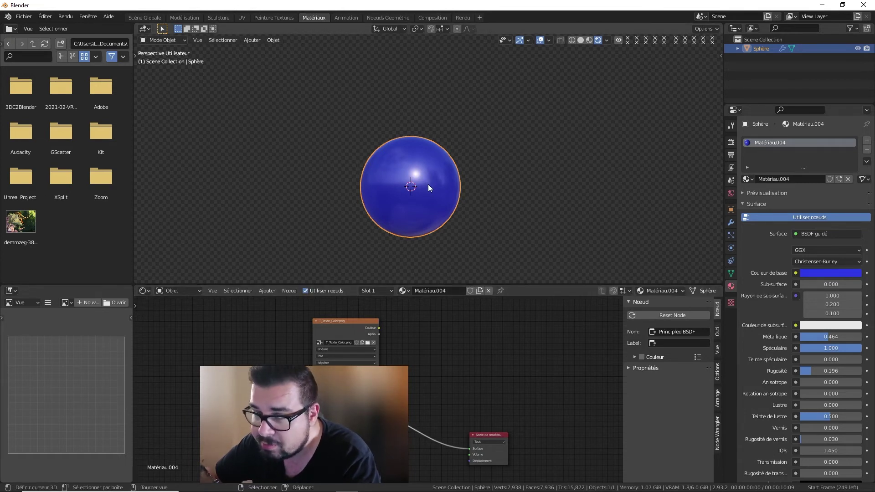
middle_drag(449, 416, 452, 387)
Insert a Shader de mélange node between the BSDF and the material output
key(shift+a)
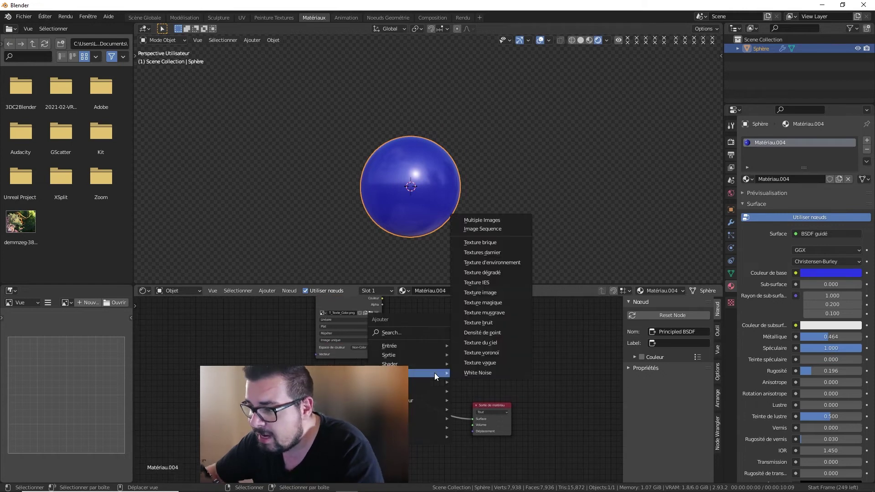
mouse_move(408, 363)
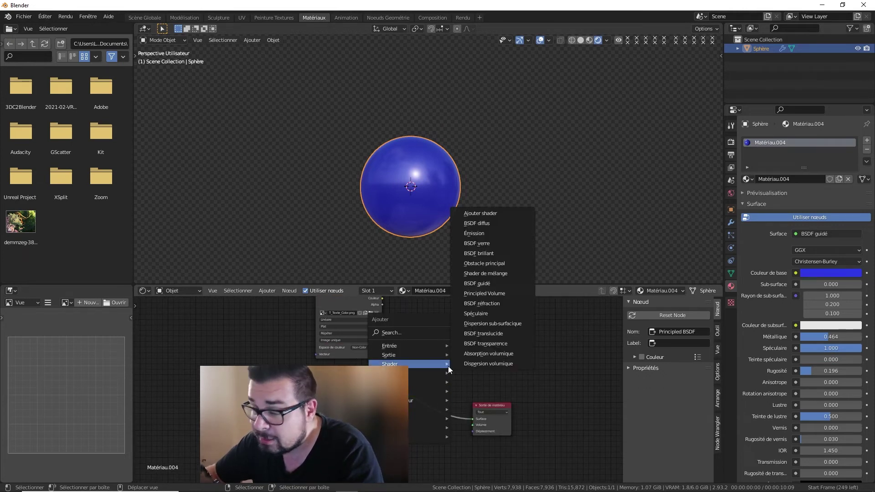
click(501, 274)
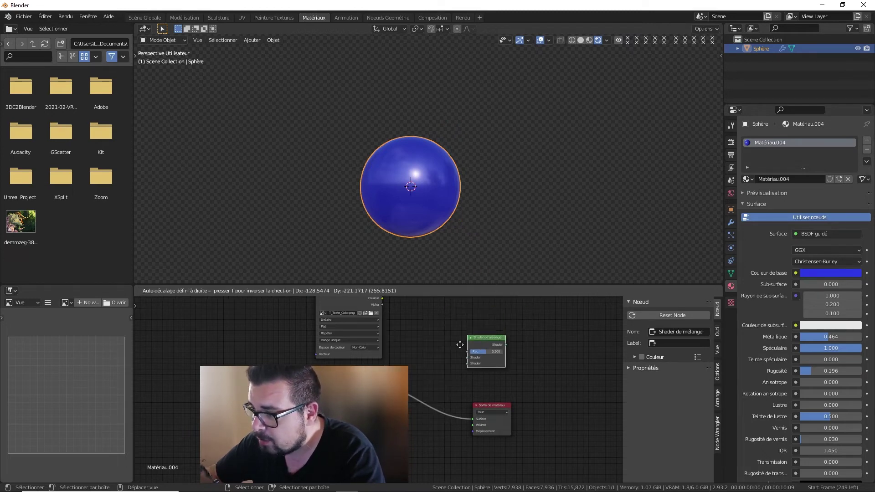
click(404, 384)
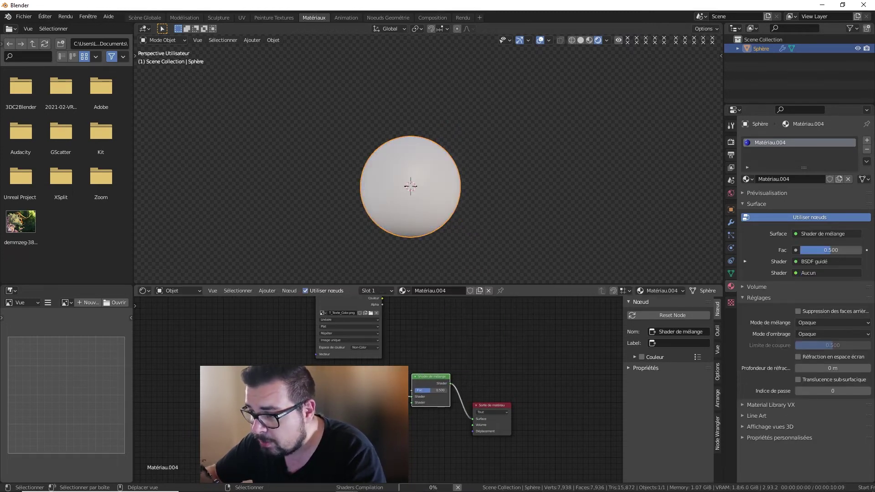
middle_drag(456, 342, 446, 311)
middle_drag(372, 379, 428, 382)
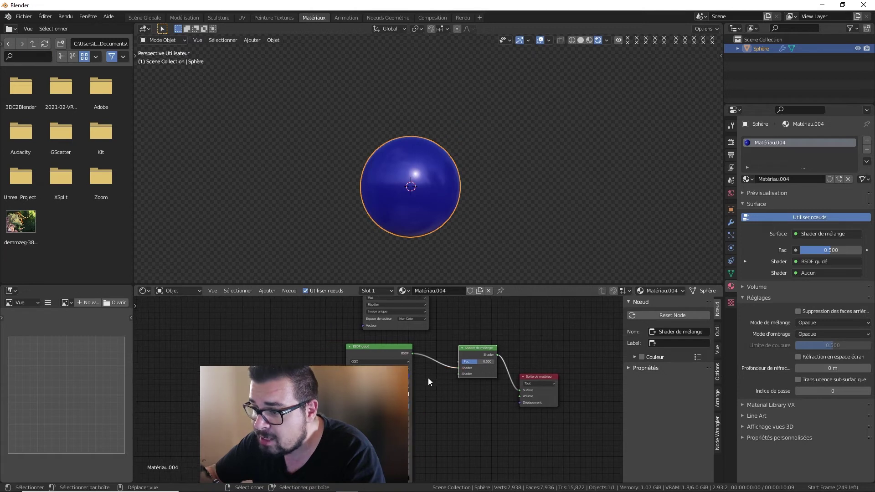
drag(389, 352, 256, 338)
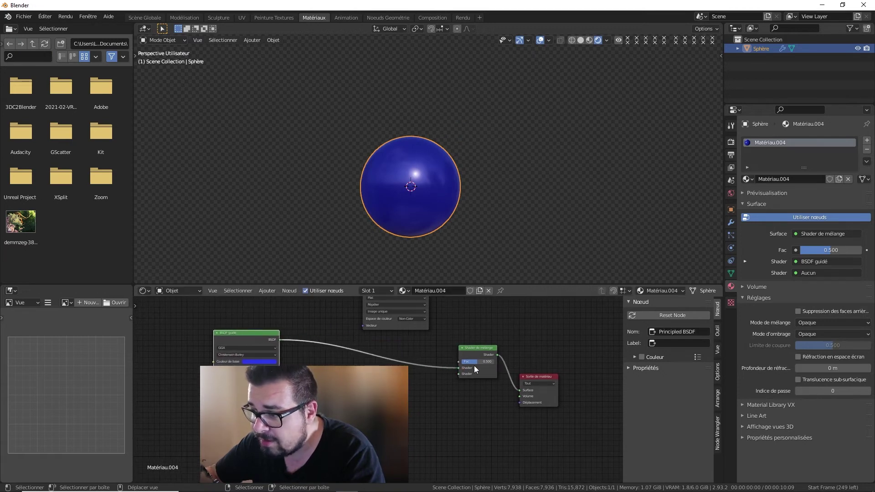
middle_drag(416, 343, 418, 362)
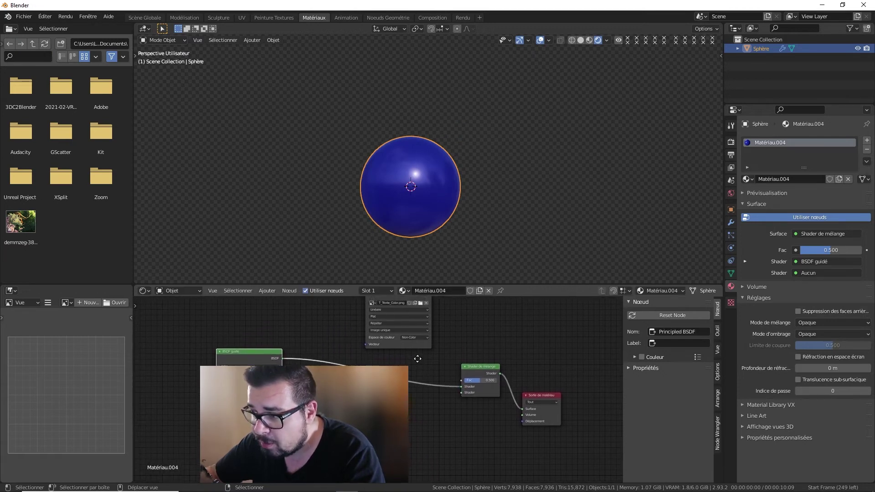
drag(417, 298, 370, 419)
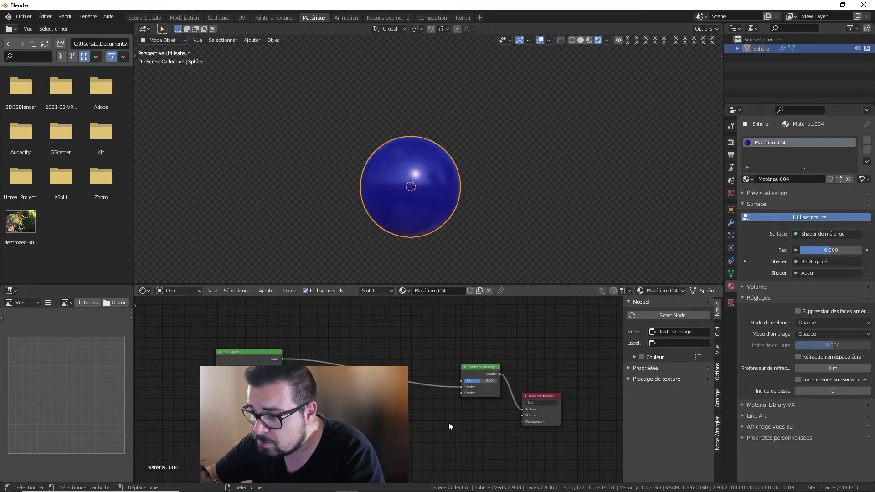
Add a second BSDF guidé shader linked into the mix shader's second input
key(shift+a)
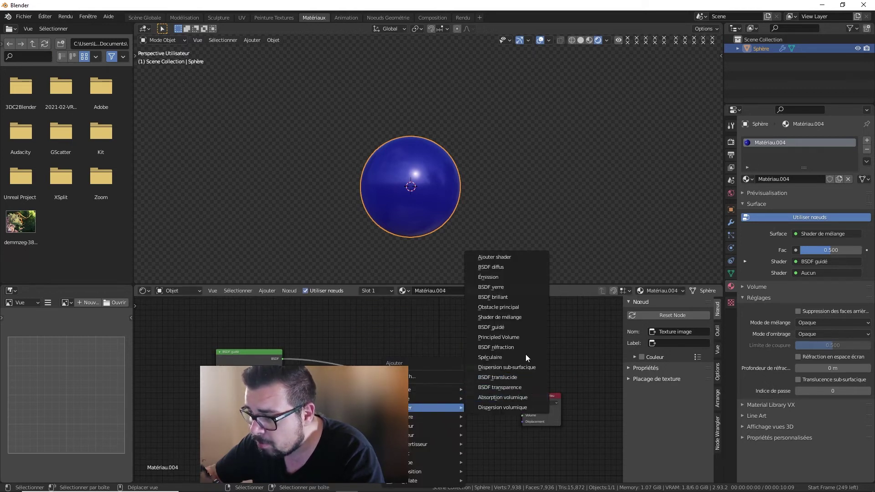
mouse_move(431, 408)
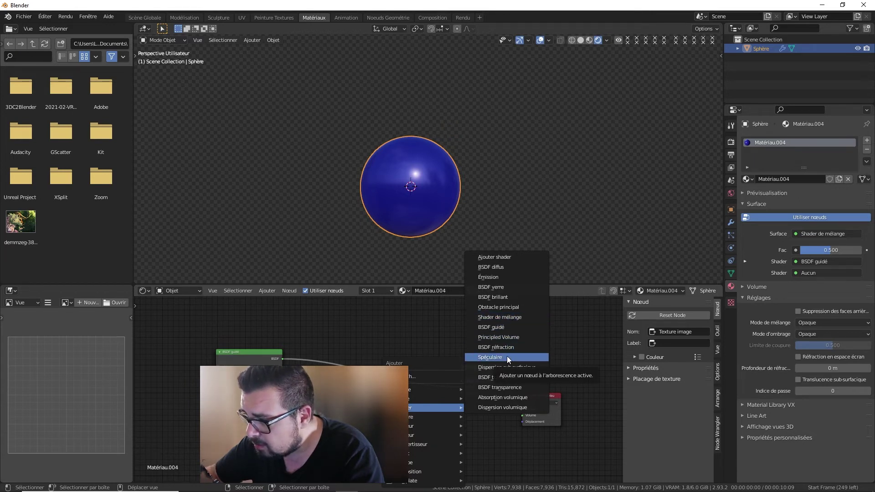
key(shift+a)
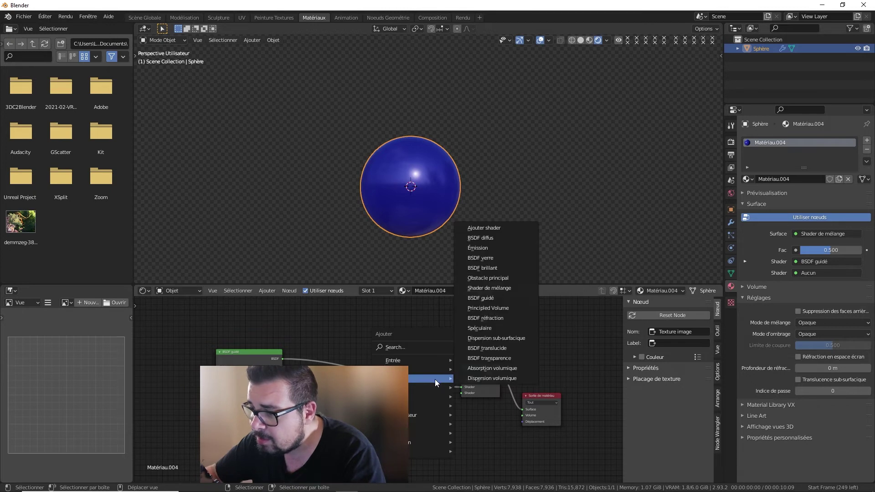
click(501, 299)
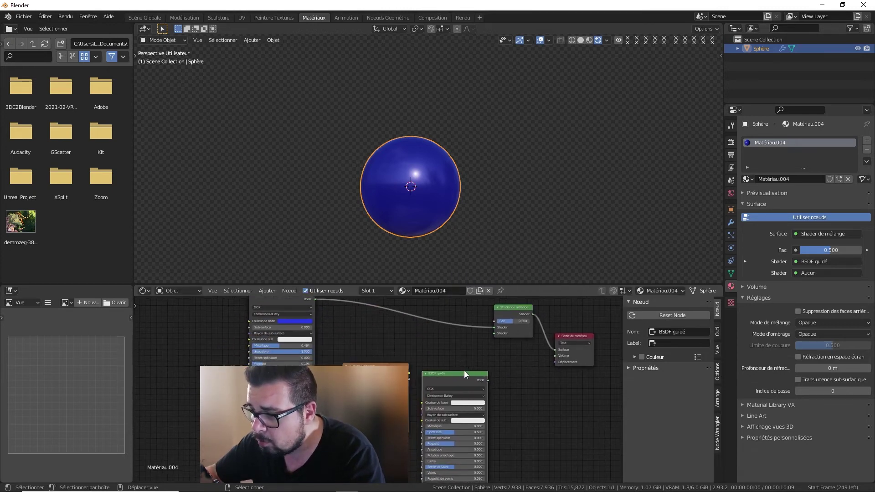
click(412, 447)
shift+scroll(428, 424, down, 2)
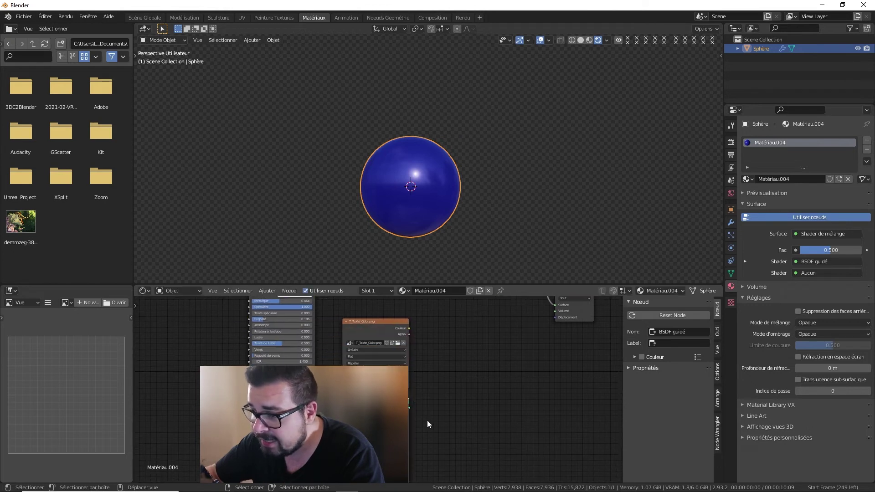
middle_drag(421, 401, 401, 432)
drag(410, 429, 475, 324)
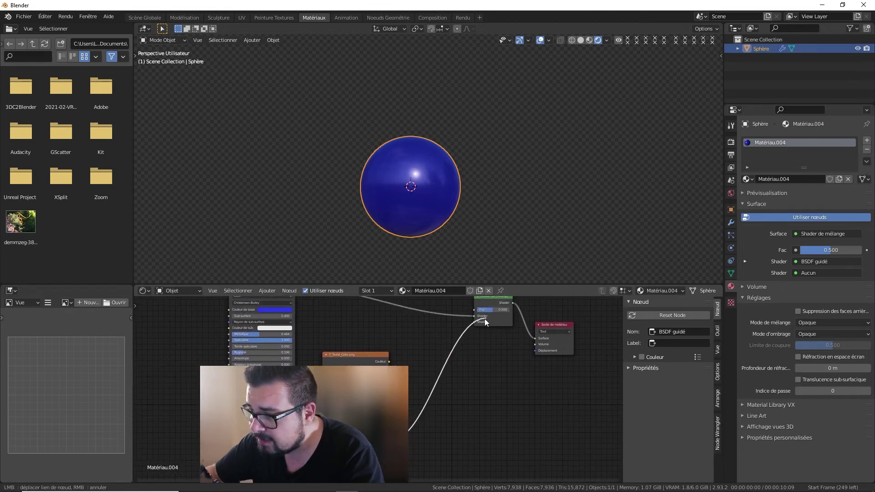
shift+scroll(408, 403, up, 2)
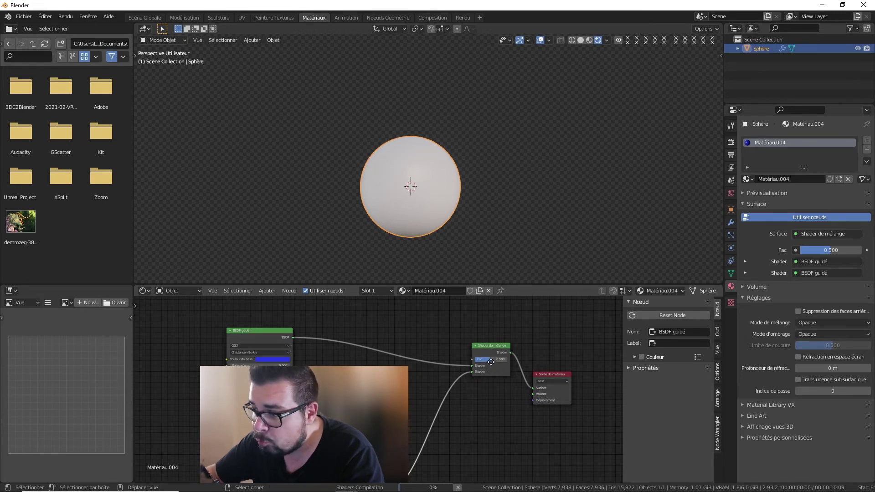
Connect the image texture's Alpha output to the mix shader's Fac input
middle_drag(485, 361, 524, 392)
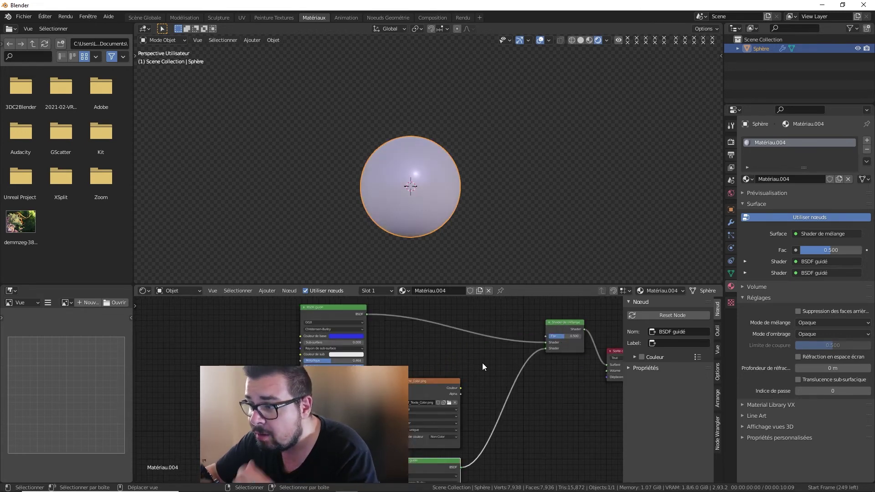
drag(417, 460, 435, 320)
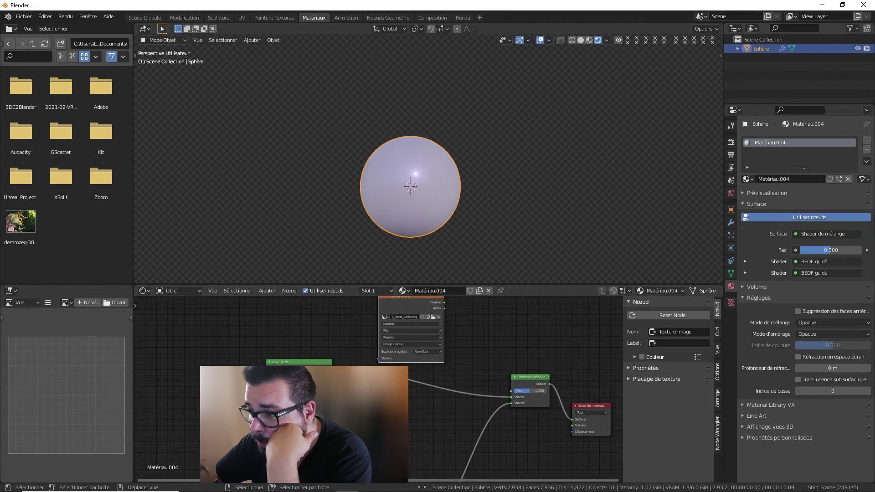
middle_drag(445, 309, 417, 341)
drag(416, 341, 435, 343)
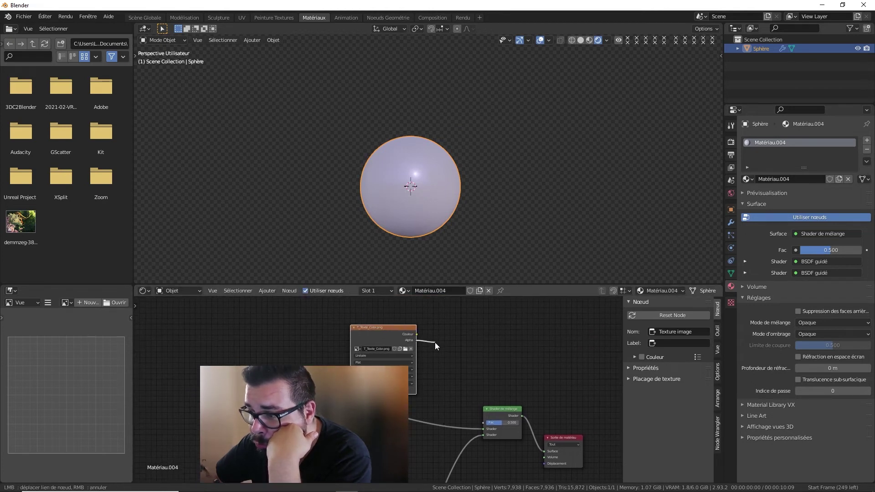
drag(458, 378, 483, 422)
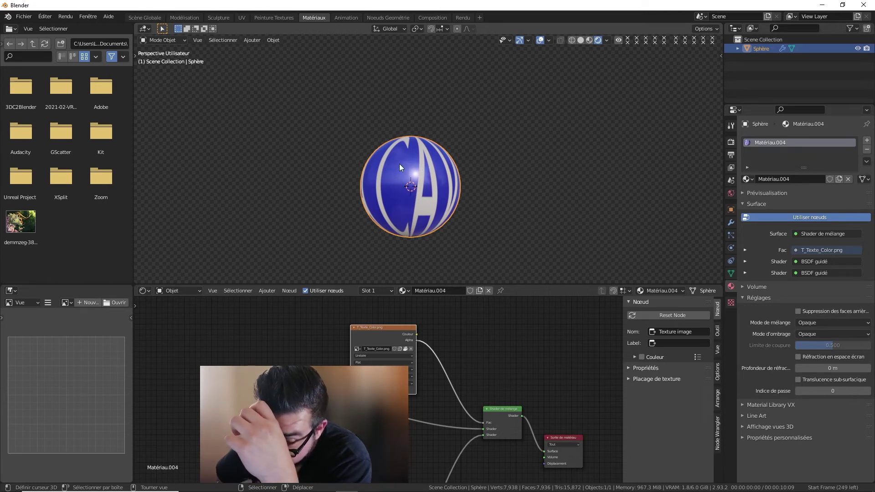
middle_drag(391, 335, 401, 340)
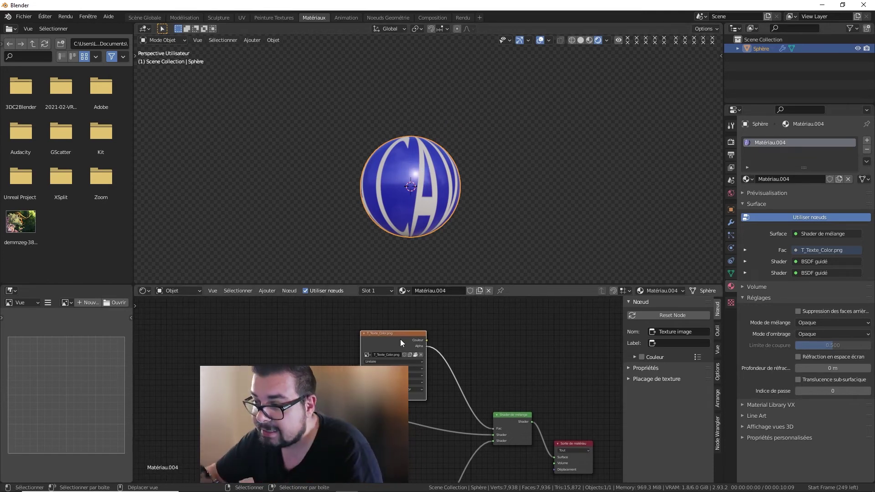
Add Texture Coordinate and Mapping nodes to the image with Ctrl+T
key(ctrl+t)
drag(322, 339, 294, 279)
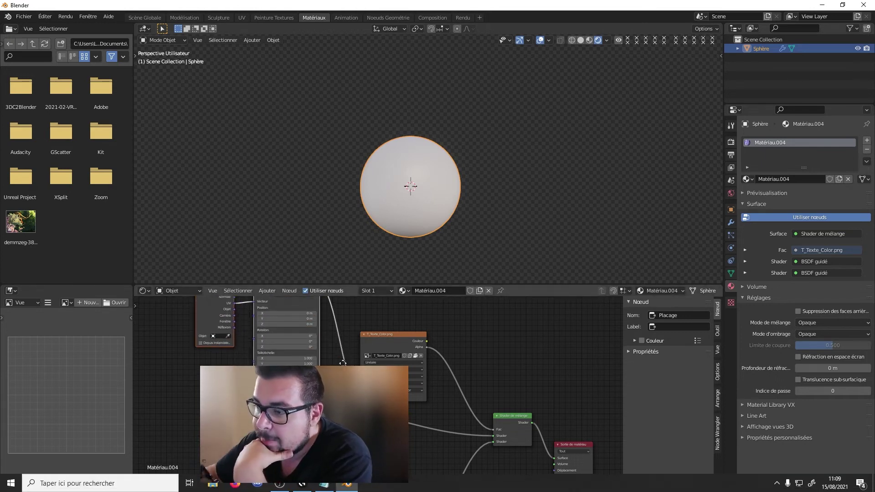
middle_drag(343, 363, 279, 368)
scroll(279, 328, up, 1)
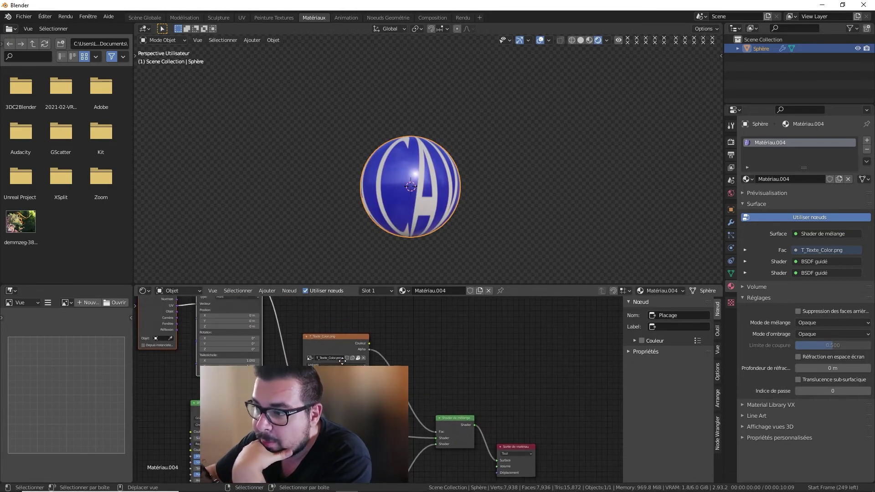
click(244, 17)
scroll(249, 225, down, 2)
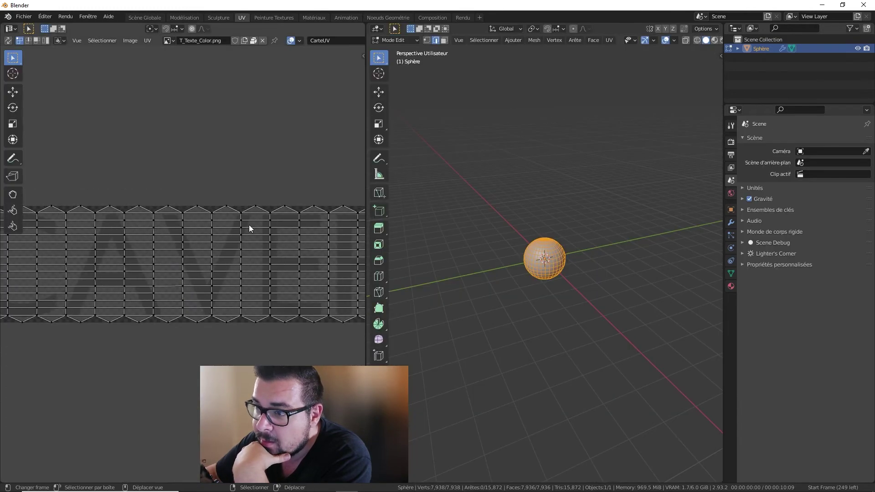
scroll(247, 223, down, 2)
scroll(247, 223, down, 1)
scroll(146, 254, down, 1)
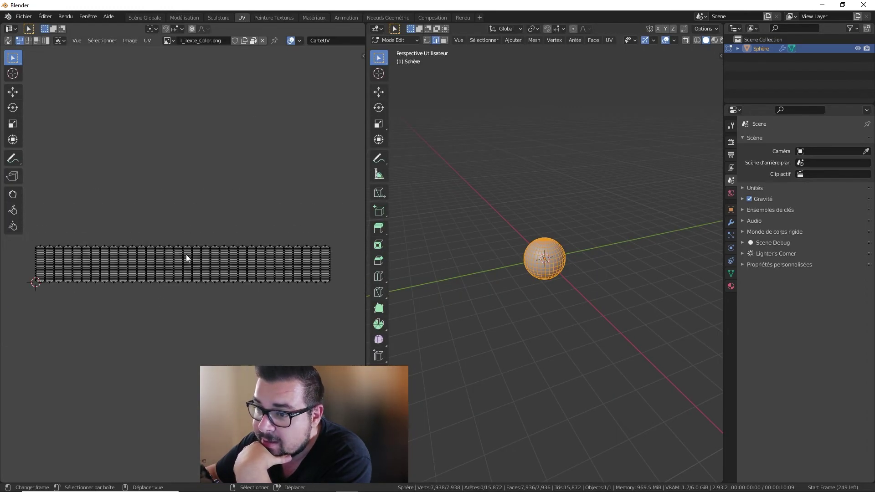
scroll(186, 258, down, 1)
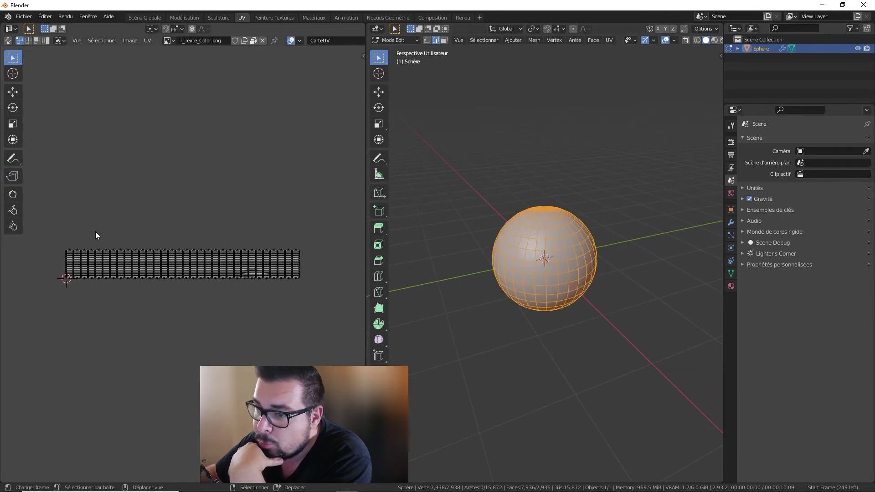
click(262, 41)
scroll(195, 279, up, 6)
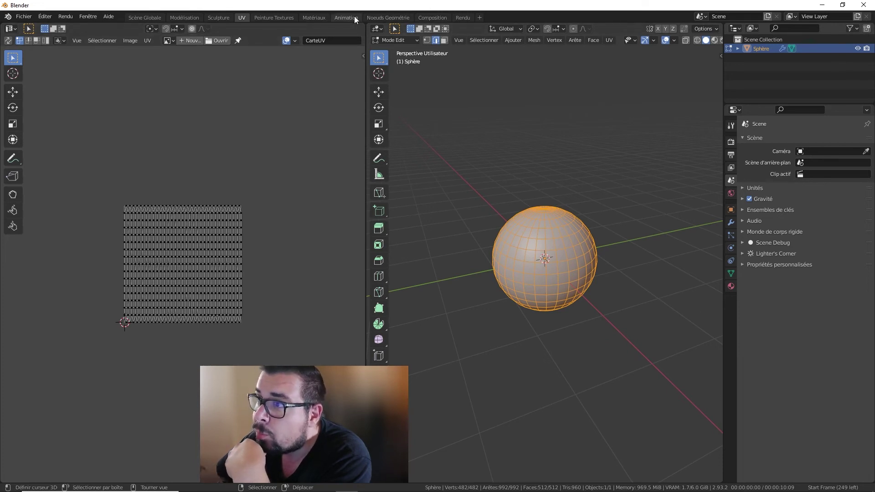
click(321, 16)
Set the Image Texture projection to Flat after briefly trying Sphere
scroll(303, 351, up, 1)
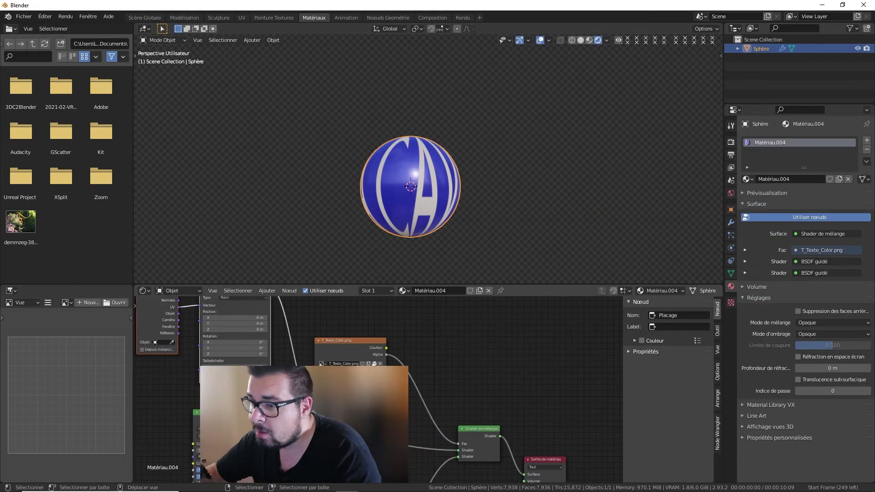
scroll(304, 349, up, 2)
scroll(300, 353, up, 1)
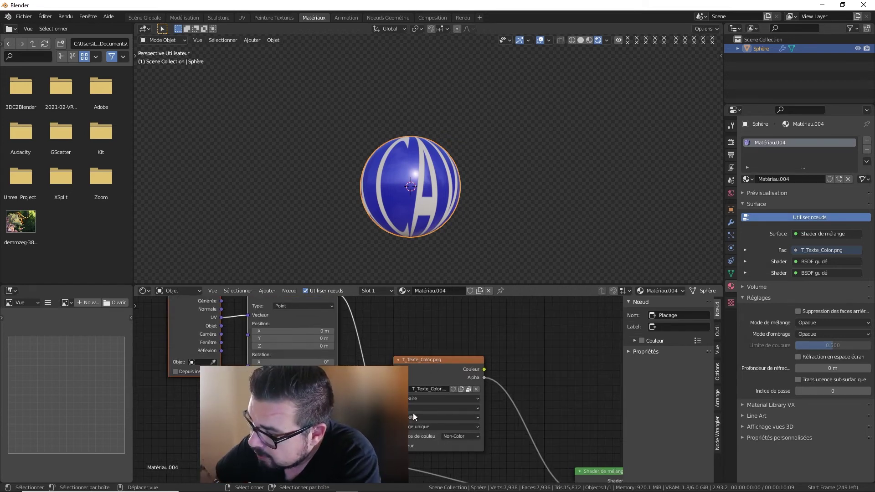
click(431, 397)
click(421, 406)
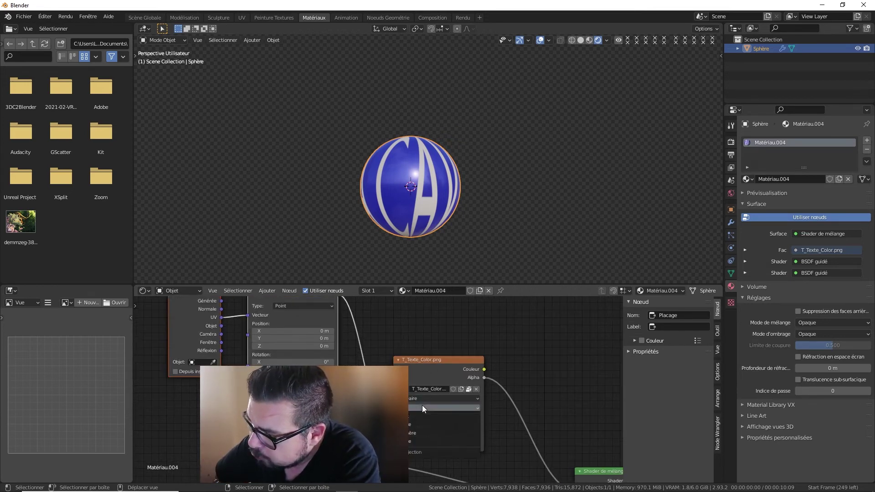
click(412, 434)
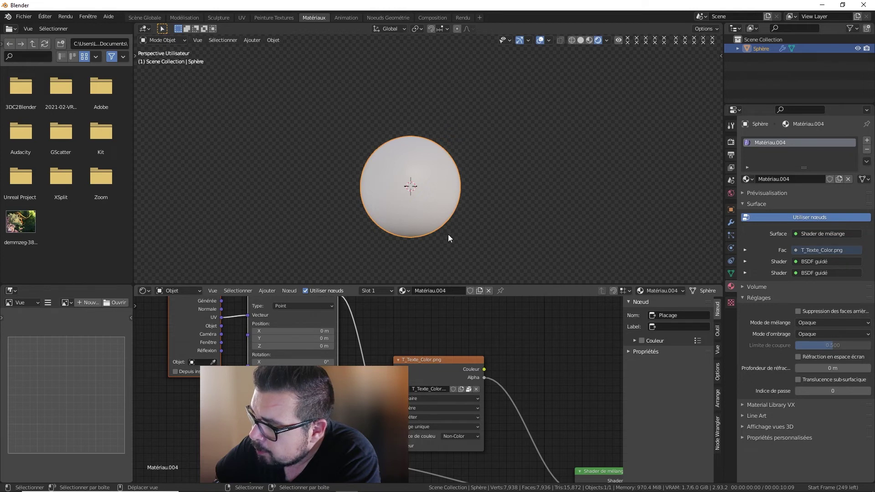
click(429, 409)
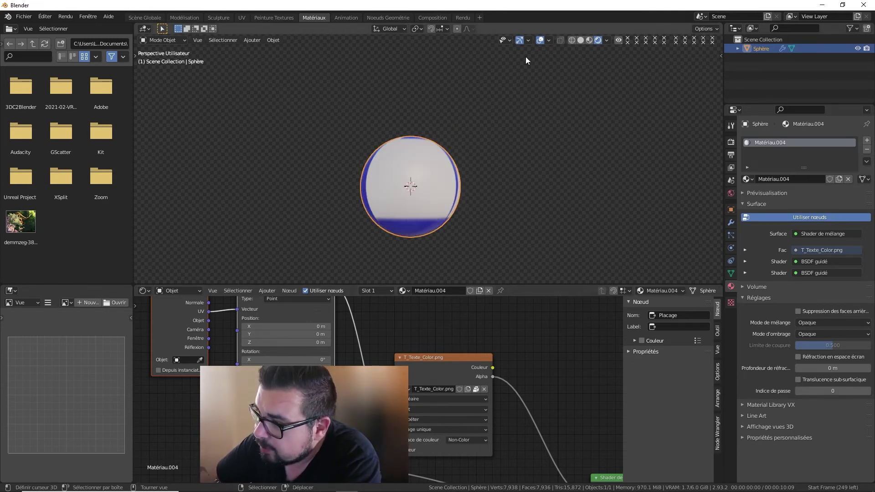
Set the Image Texture extension to Clip (Tronquer) so the text stops repeating
mouse_move(526, 56)
middle_down()
mouse_move(377, 133)
mouse_move(450, 121)
middle_up()
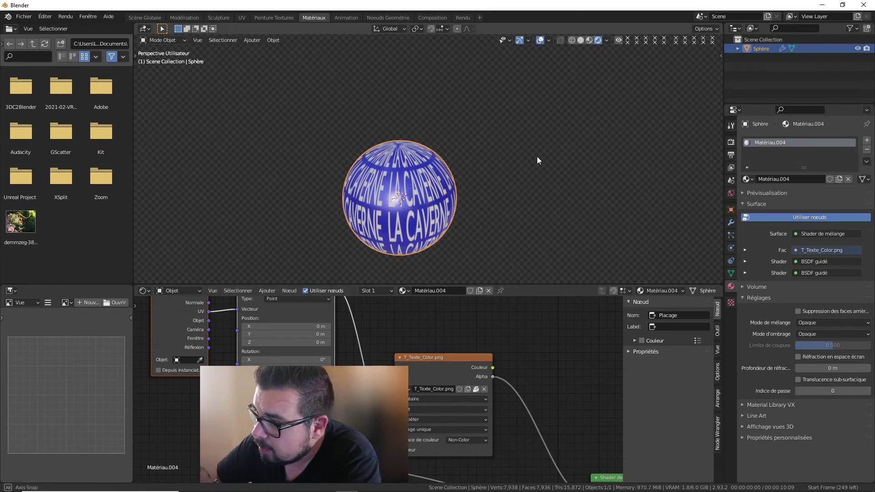
scroll(390, 170, up, 1)
scroll(427, 420, up, 1)
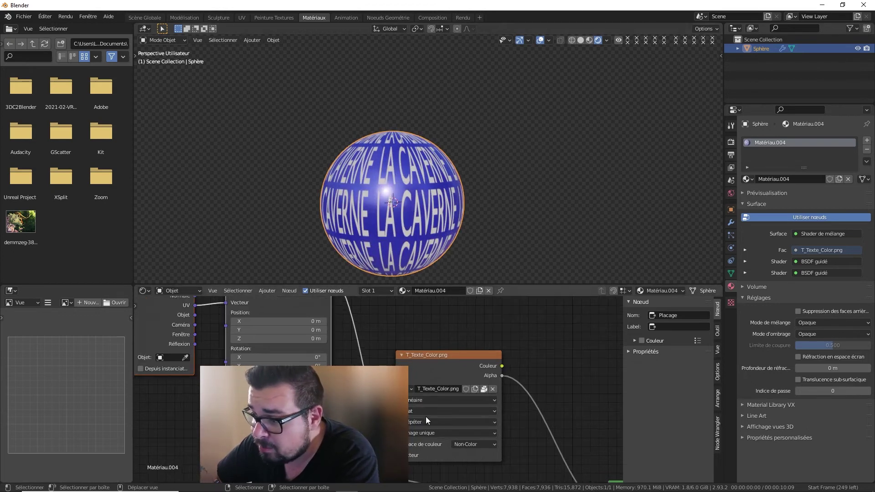
click(429, 421)
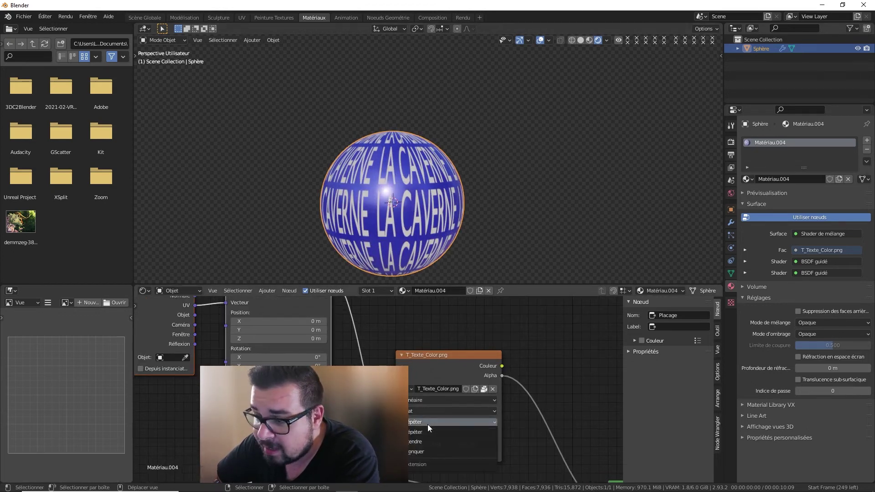
click(420, 452)
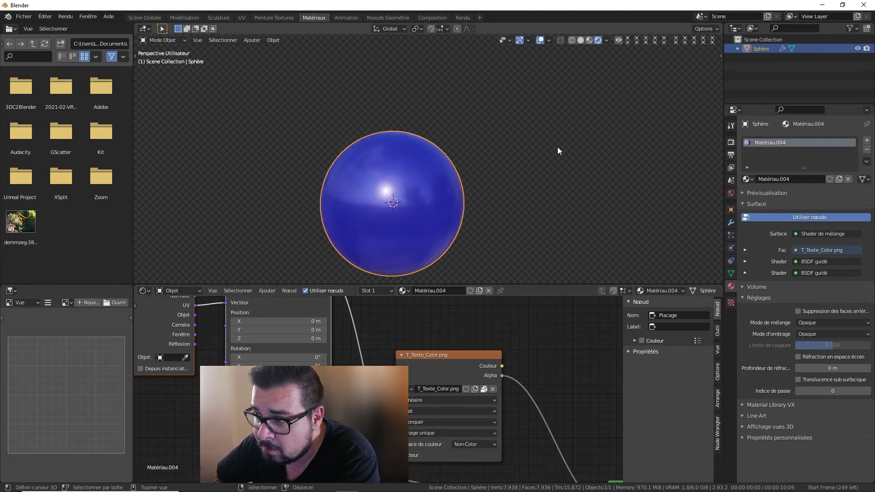
mouse_move(557, 147)
middle_down()
mouse_move(291, 145)
mouse_move(175, 107)
mouse_move(214, 58)
mouse_move(399, 140)
middle_up()
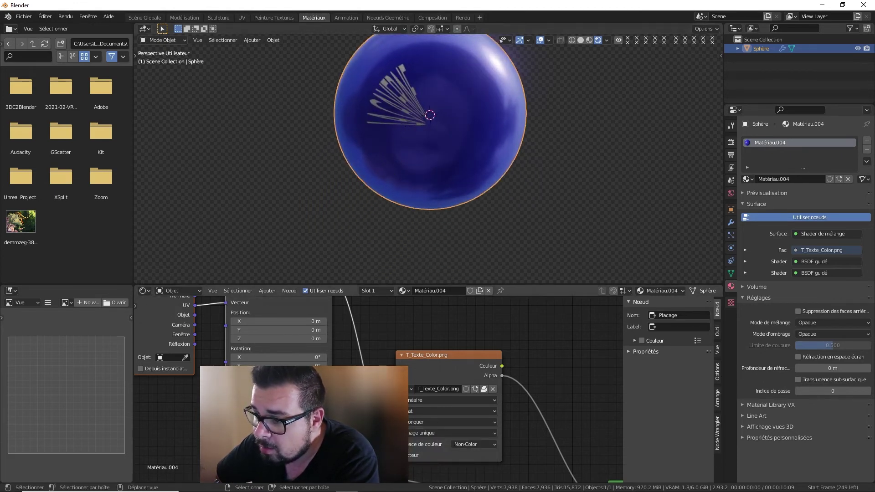
Set the Mapping location to X -0.7 m, Y -2.1 m, checking in front orthographic view
middle_drag(254, 358, 256, 391)
scroll(395, 208, up, 1)
mouse_move(263, 354)
mouse_down()
mouse_move(282, 354)
mouse_move(255, 362)
mouse_up()
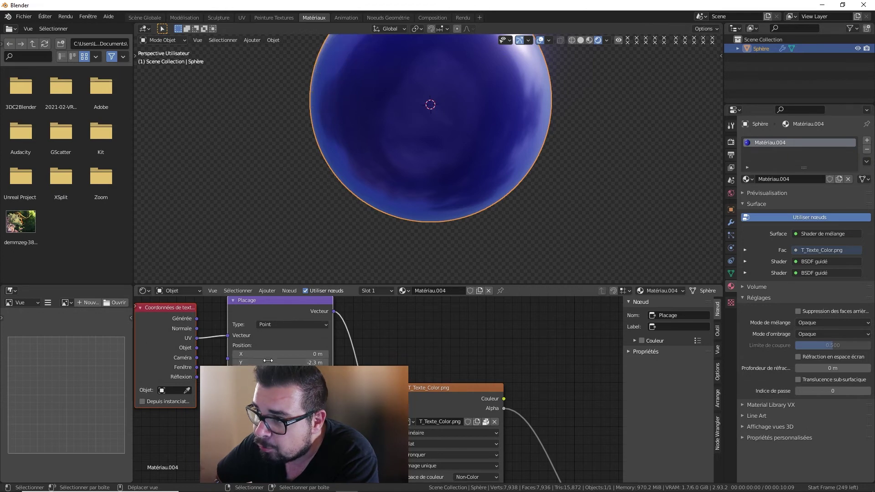
middle_drag(429, 150, 450, 203)
scroll(450, 204, down, 3)
key(KP_1)
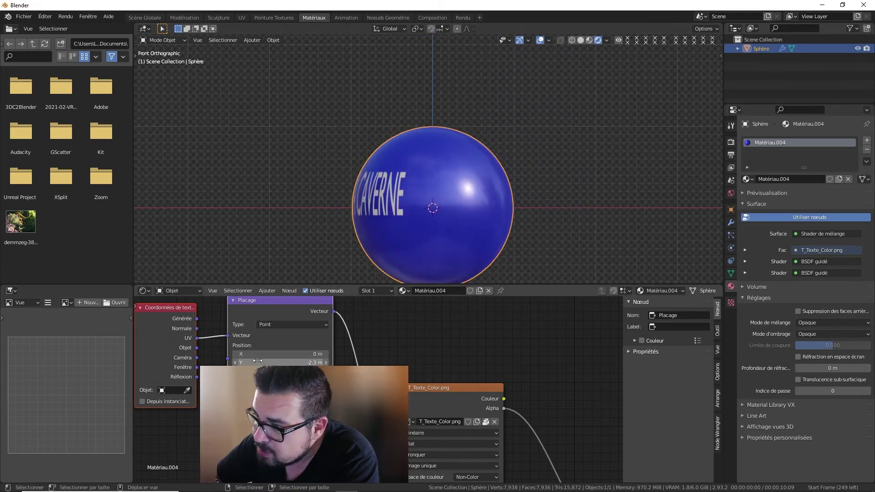
mouse_move(280, 362)
mouse_down()
mouse_move(292, 362)
mouse_move(255, 354)
mouse_move(276, 354)
mouse_up()
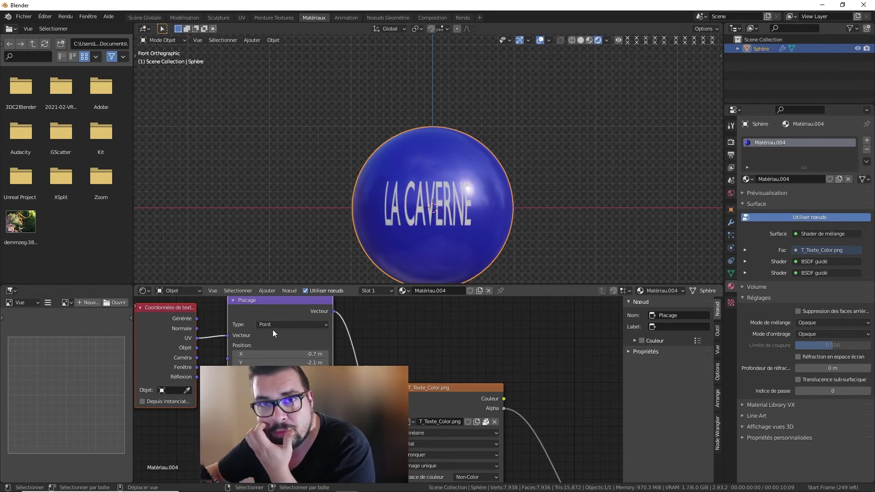
middle_drag(453, 331, 455, 298)
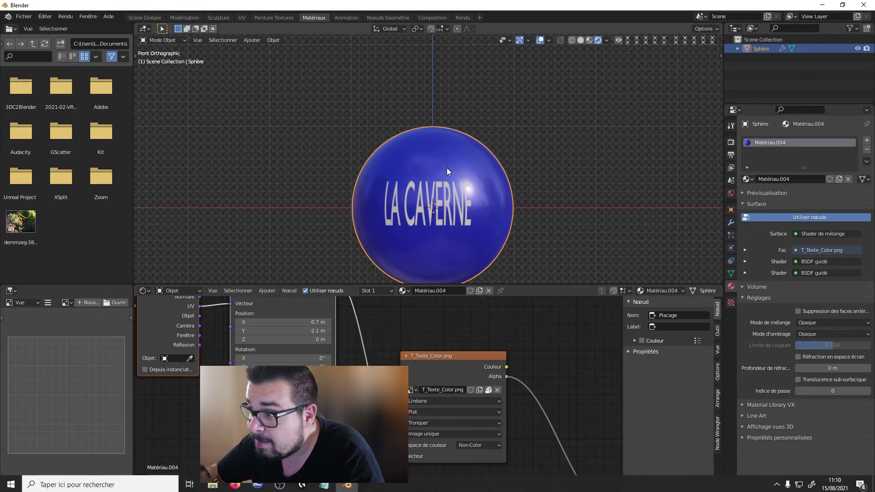
scroll(447, 168, down, 1)
scroll(412, 215, down, 1)
middle_drag(409, 449, 292, 325)
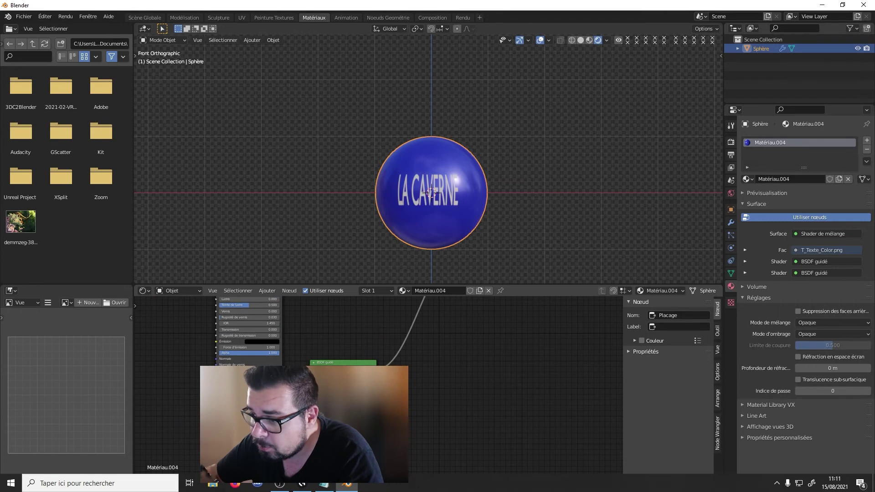
click(362, 332)
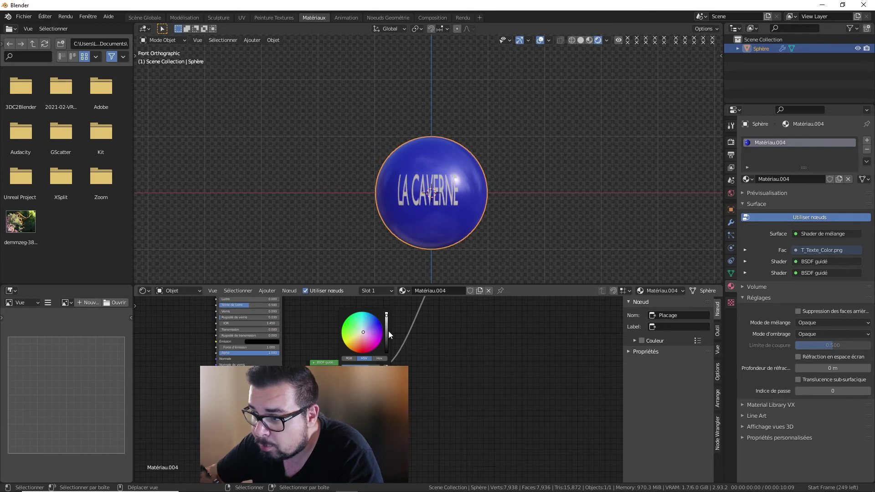
drag(388, 335, 387, 353)
scroll(444, 182, up, 2)
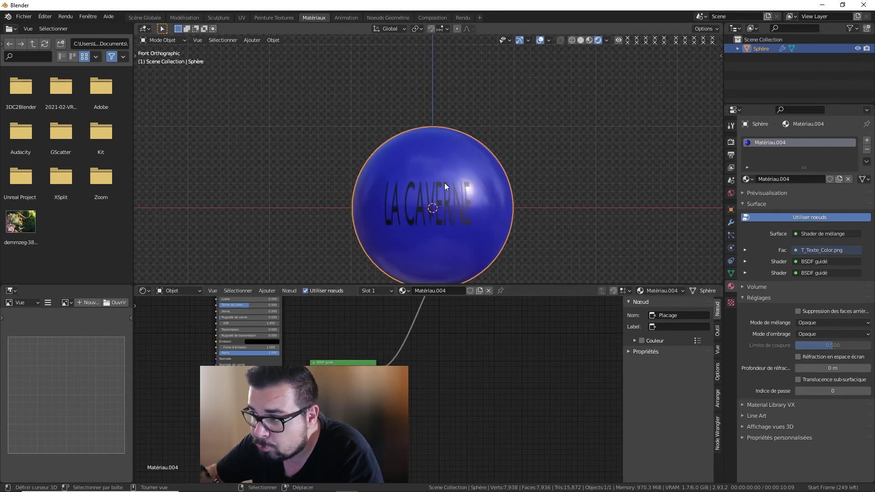
scroll(444, 182, up, 2)
shift+middle_drag(442, 214, 440, 151)
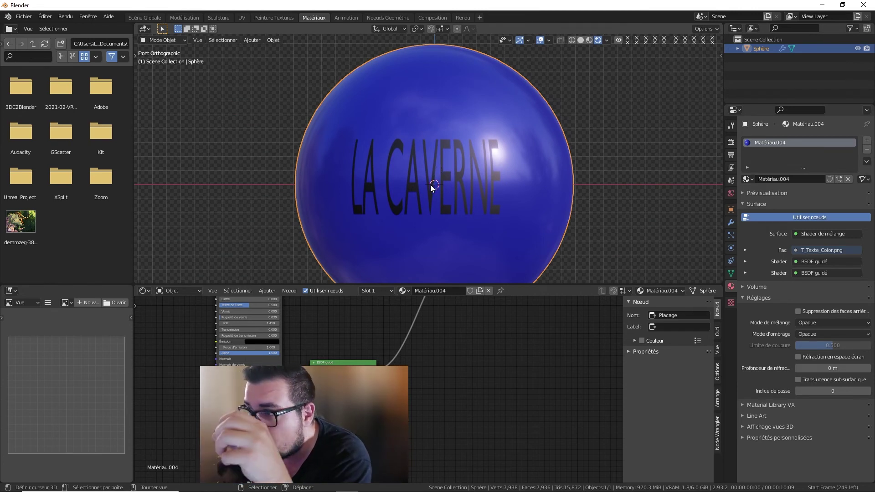
middle_drag(454, 365, 486, 304)
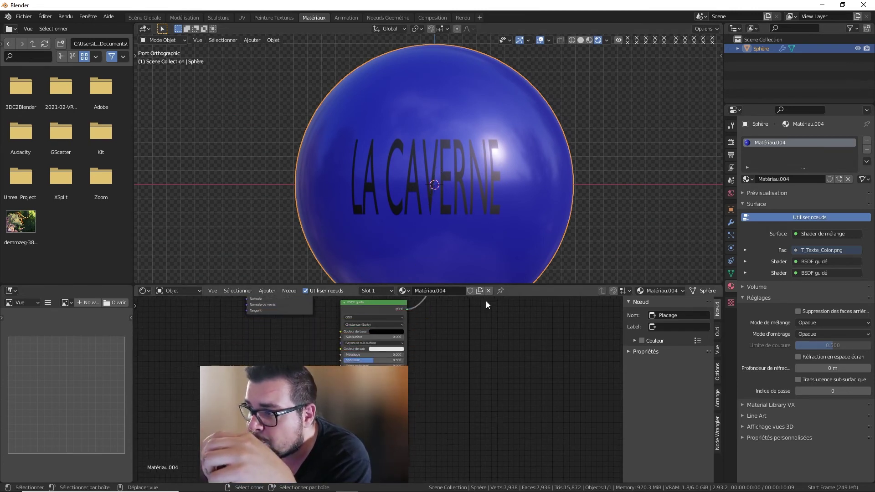
middle_drag(420, 322, 425, 333)
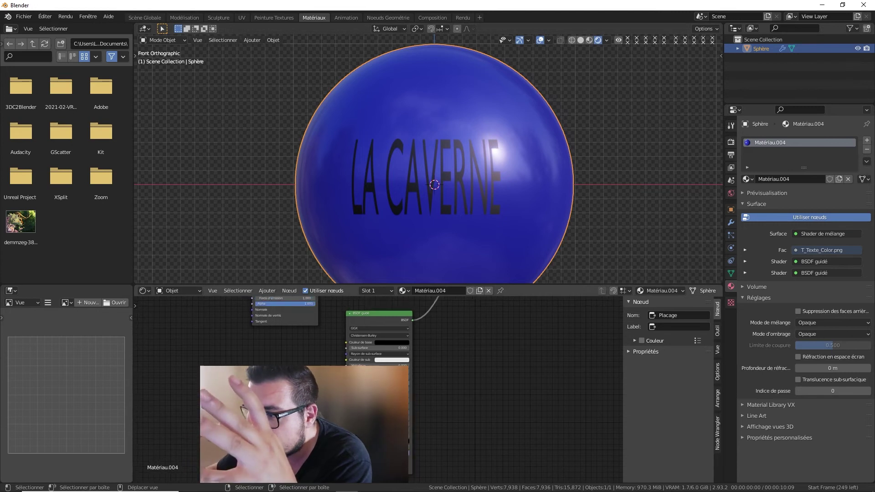
scroll(433, 424, down, 3)
Add a Bump node and connect its Normal output to the Principled BSDF Normal
middle_drag(433, 424, 441, 414)
key(shift+a)
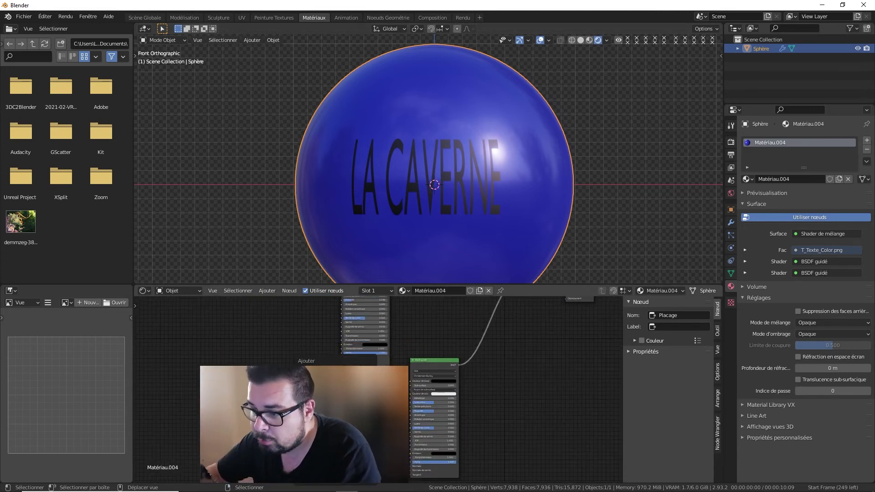
click(429, 354)
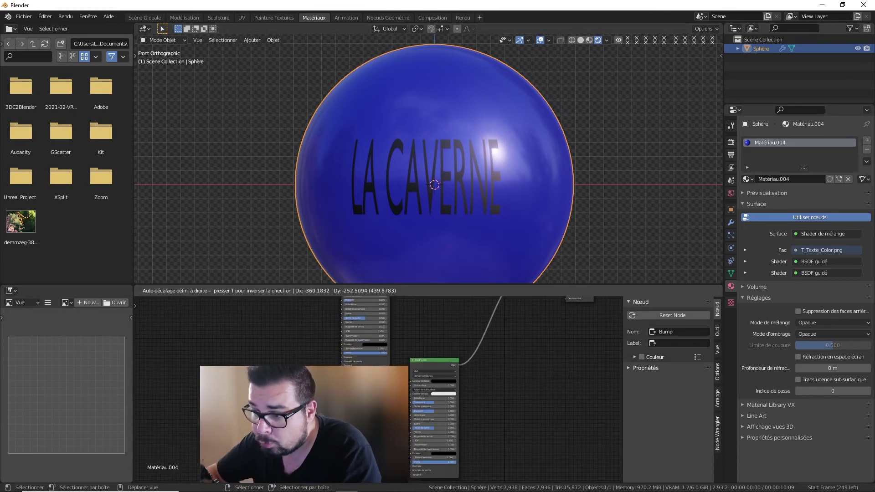
key(Return)
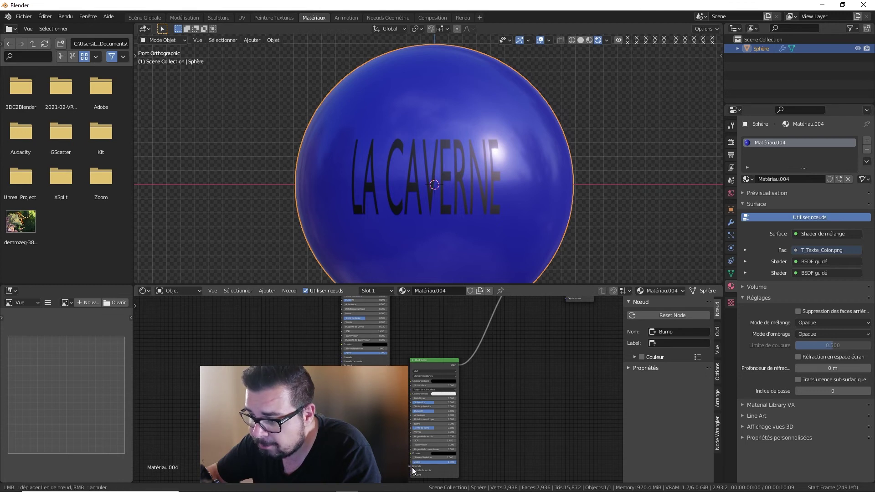
drag(413, 470, 412, 467)
Duplicate the text image texture and link it to the Bump node's Height input
key(ctrl+t)
key(g)
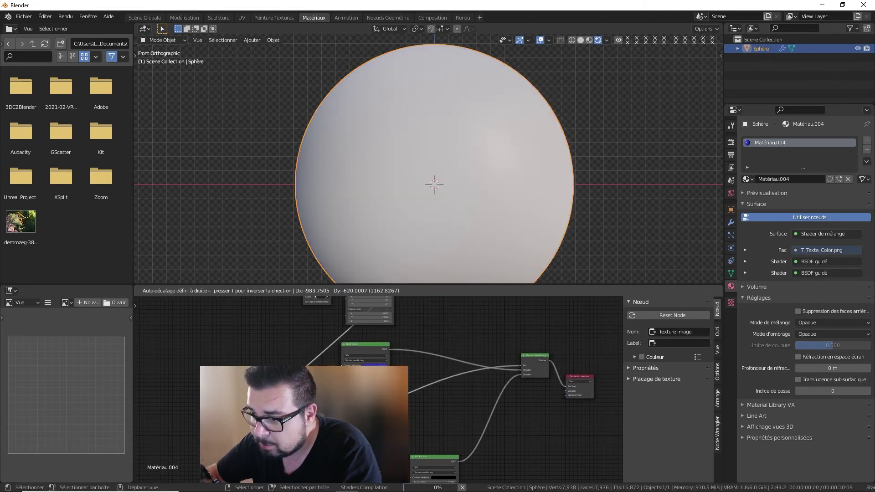
click(297, 348)
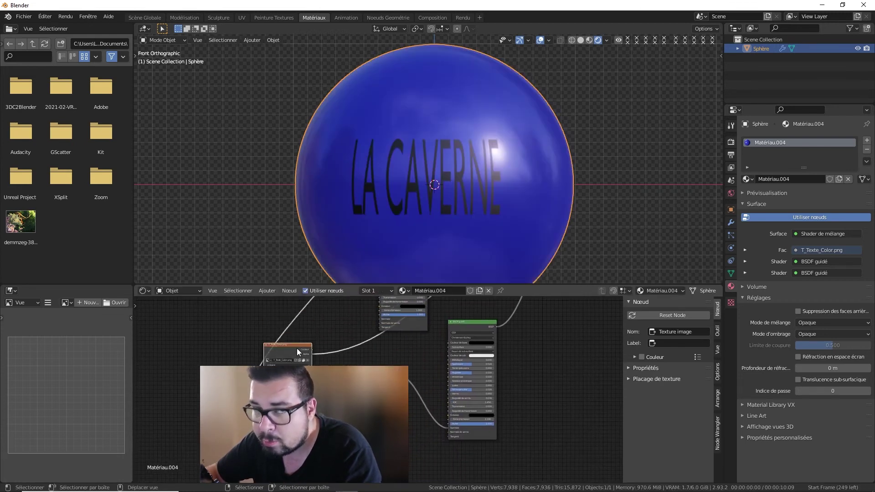
middle_drag(299, 354, 296, 336)
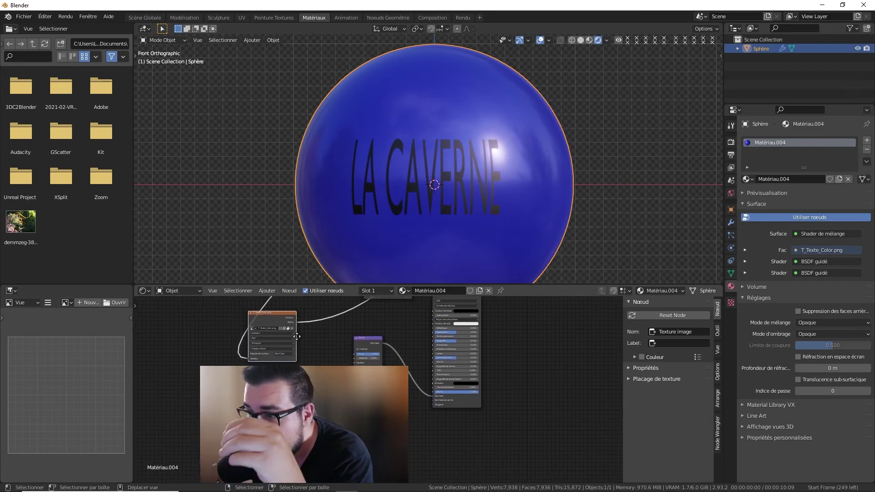
scroll(291, 330, up, 1)
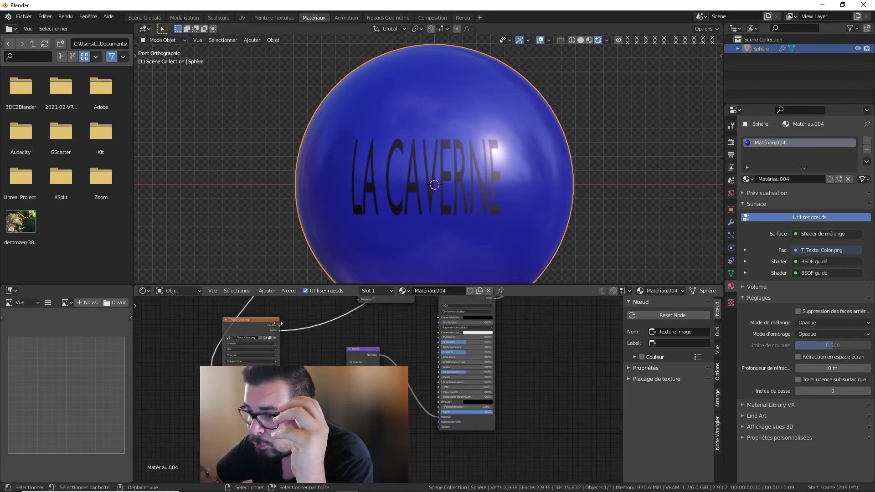
drag(315, 400, 314, 400)
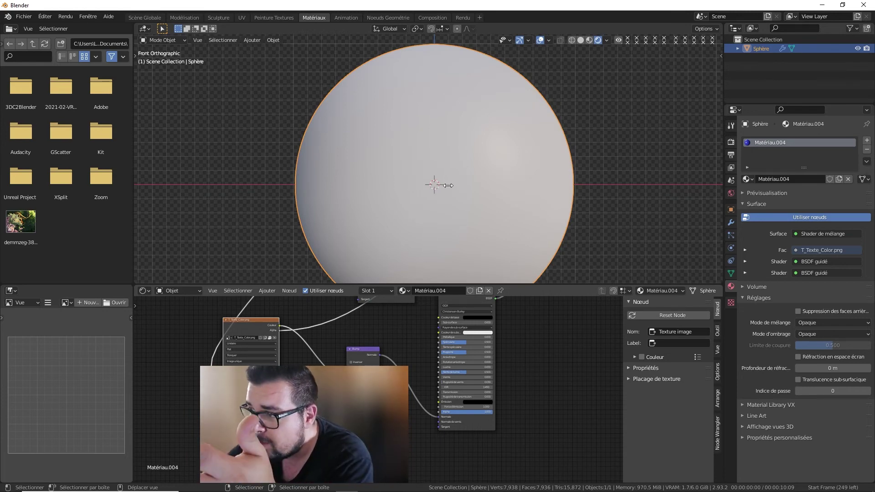
mouse_move(451, 191)
middle_down()
mouse_move(424, 189)
mouse_move(425, 202)
middle_up()
scroll(423, 190, up, 2)
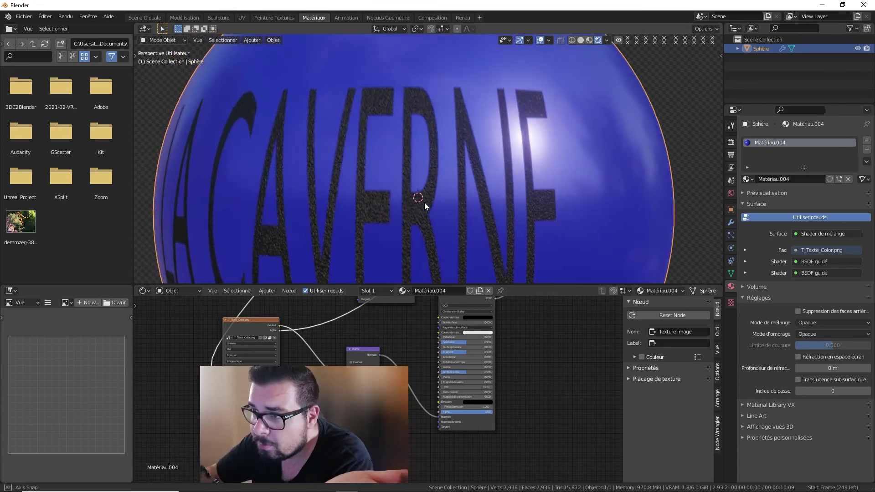
scroll(425, 202, up, 2)
scroll(406, 321, up, 3)
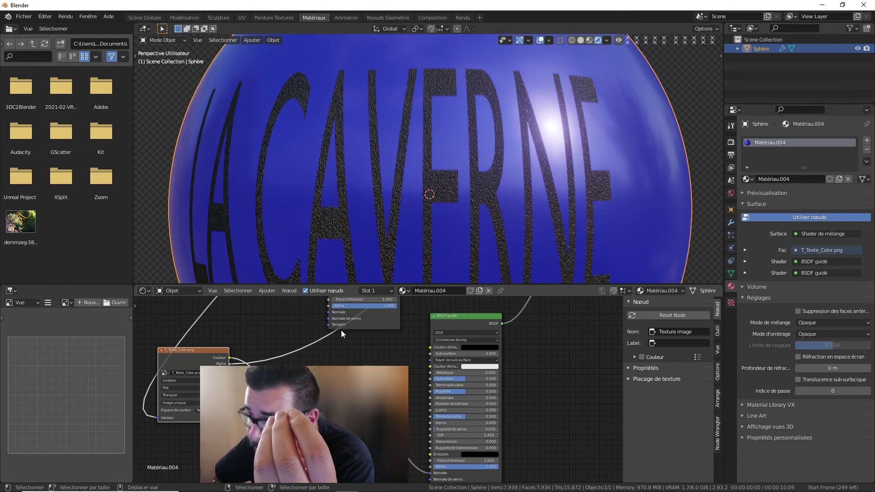
Set the bump text image's interpolation to Le plus proche
scroll(341, 212, up, 5)
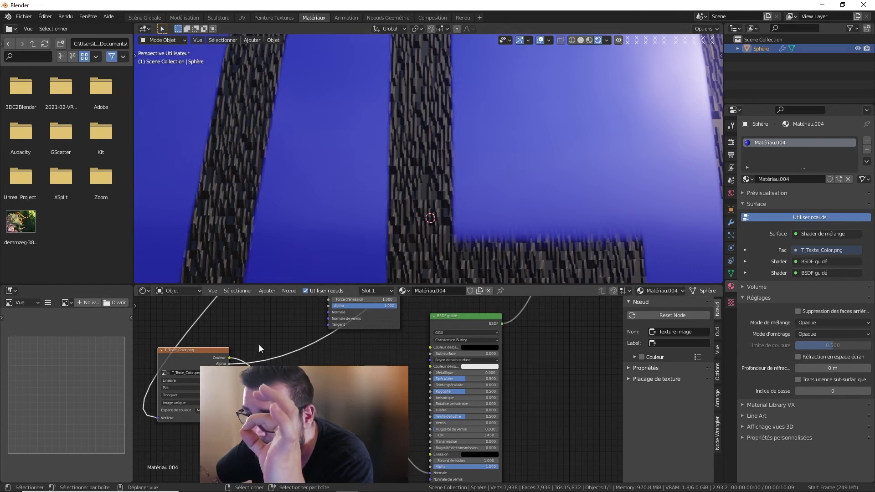
middle_drag(253, 354, 398, 326)
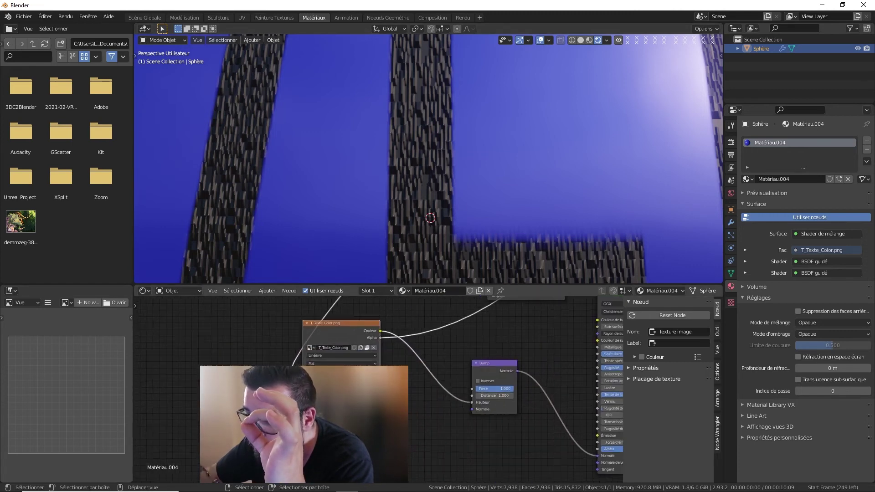
scroll(377, 390, up, 2)
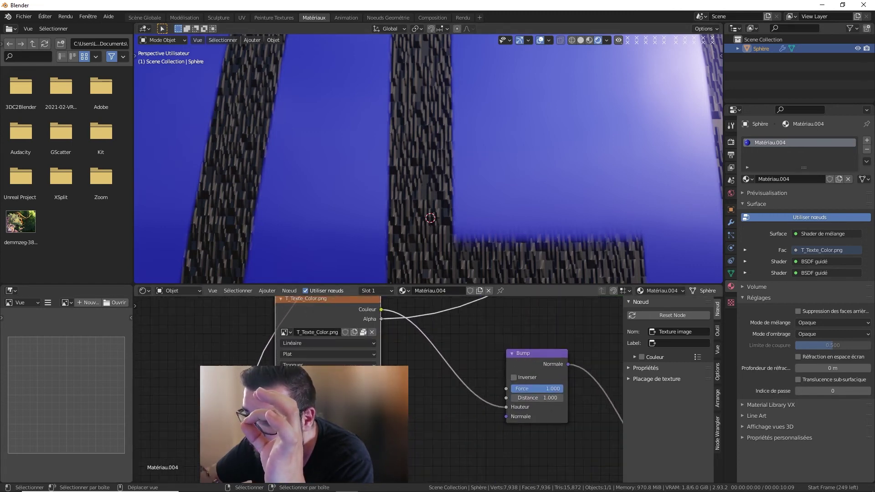
click(313, 339)
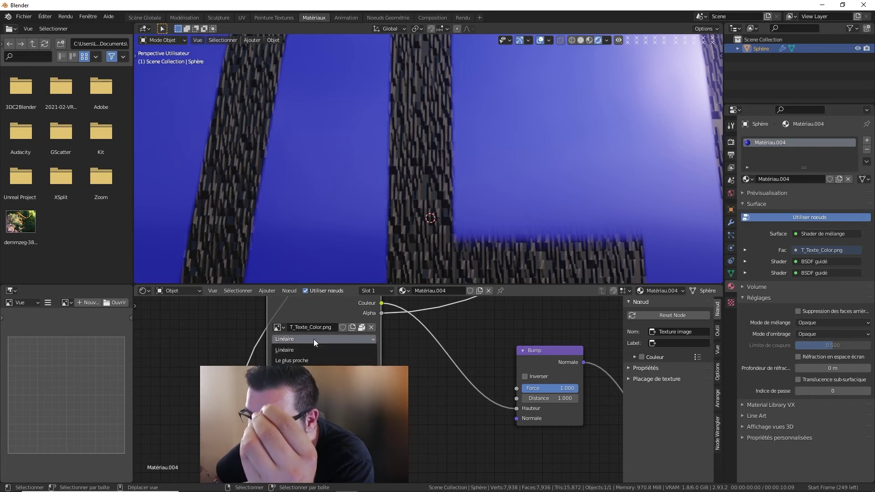
click(299, 359)
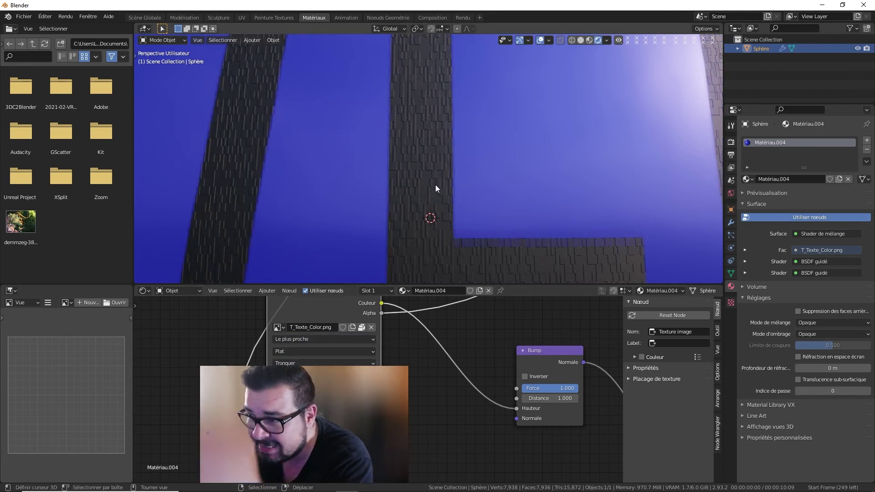
scroll(432, 198, down, 3)
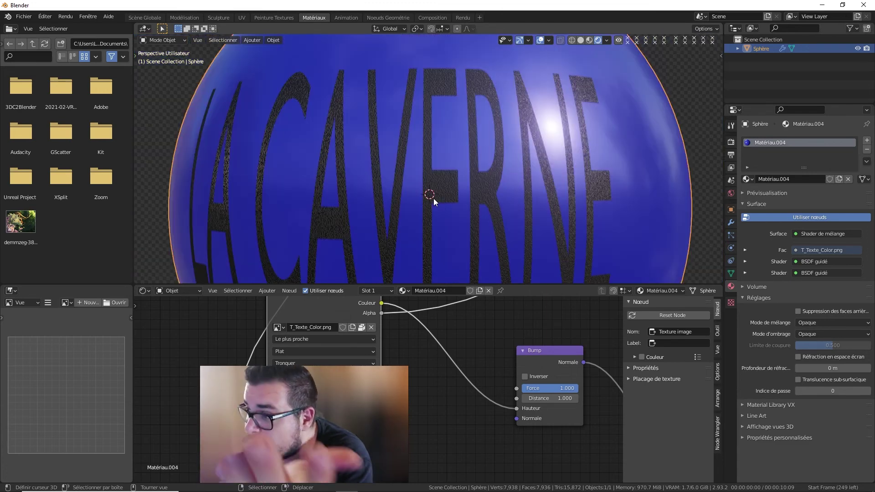
scroll(433, 198, up, 3)
scroll(430, 201, up, 5)
Try Cubique and Smart interpolation, then return the text image to Linéaire
click(322, 339)
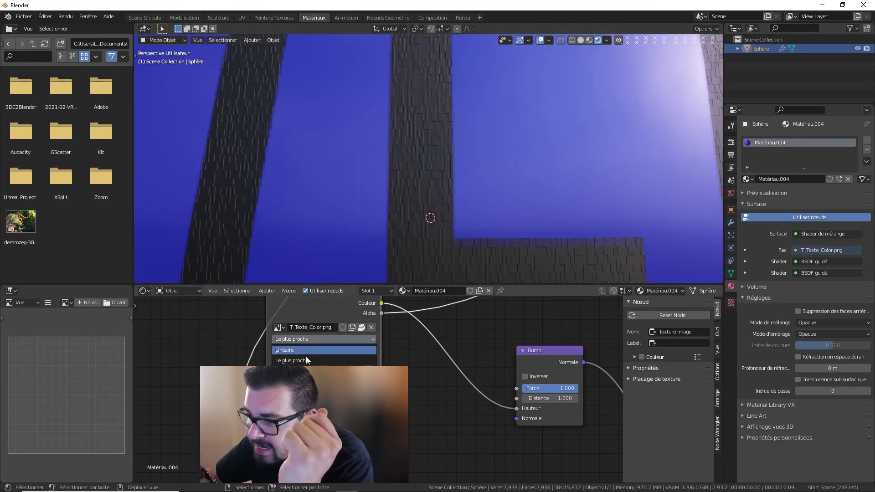
click(305, 371)
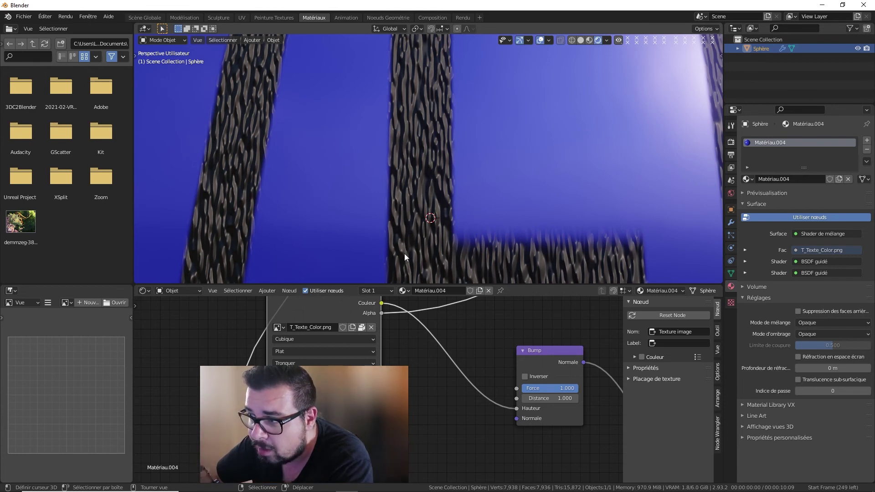
click(340, 341)
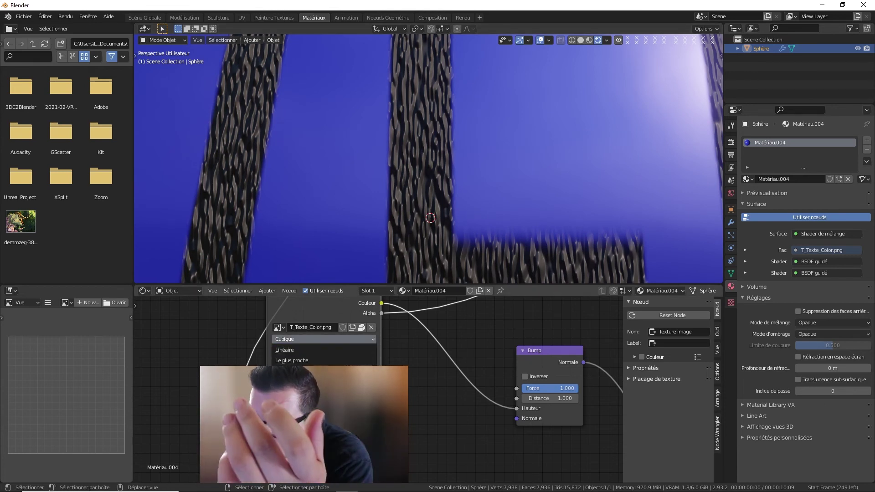
click(337, 381)
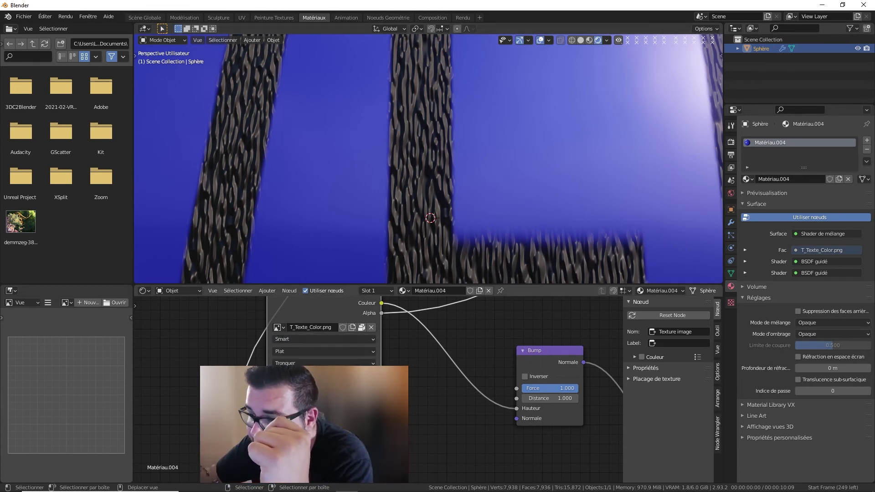
click(343, 343)
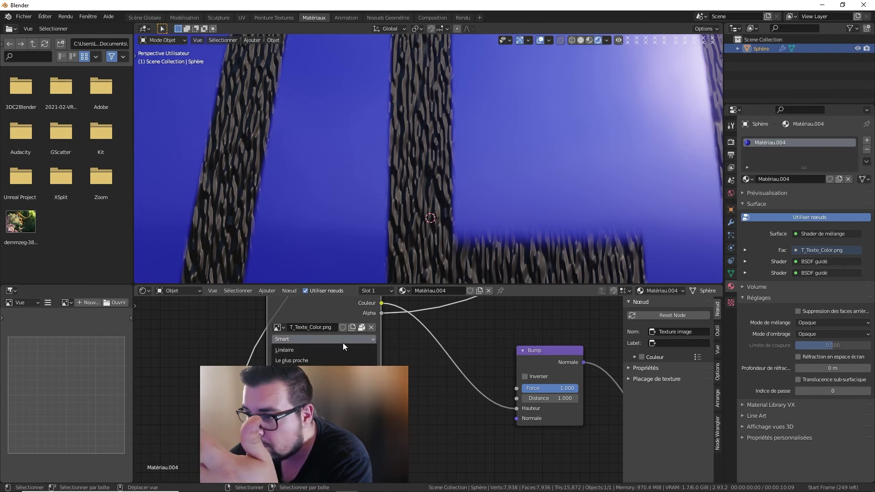
click(313, 351)
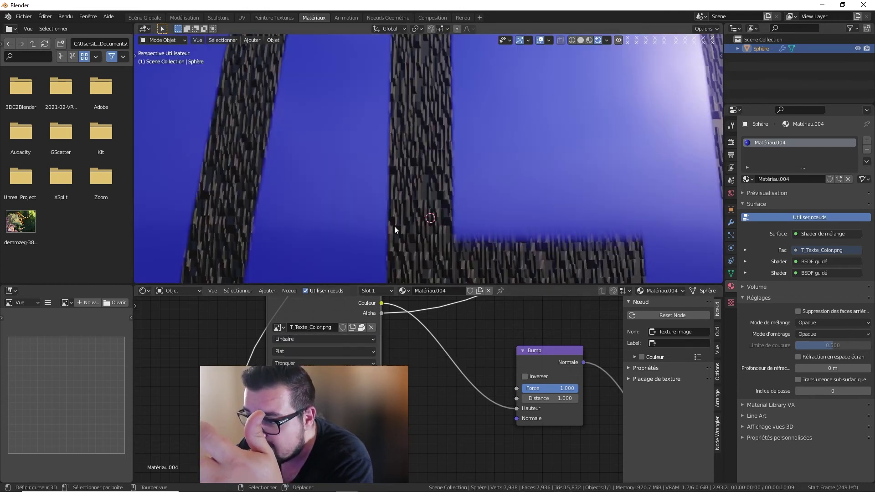
shift+scroll(412, 314, up, 1)
key(shift+a)
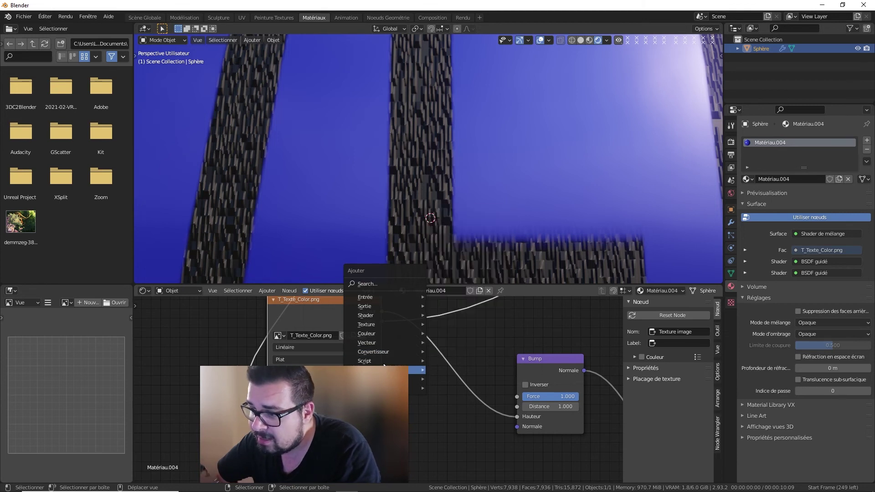
Add a Dégradé de couleurs node and insert it into the mix factor link
mouse_move(373, 352)
click(461, 231)
click(412, 301)
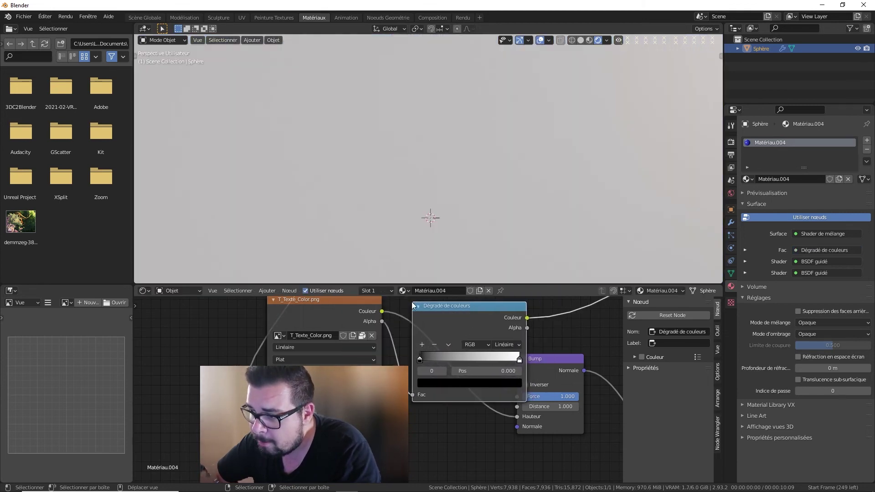
middle_drag(449, 359, 421, 351)
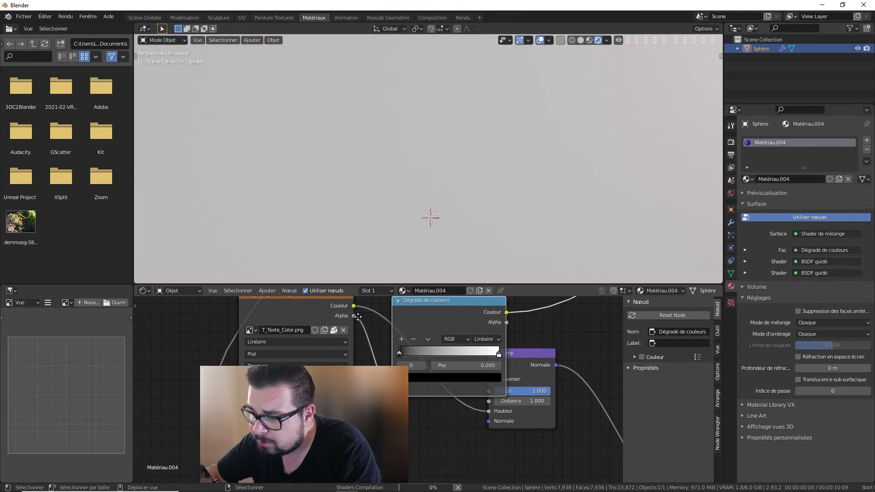
scroll(365, 323, down, 1)
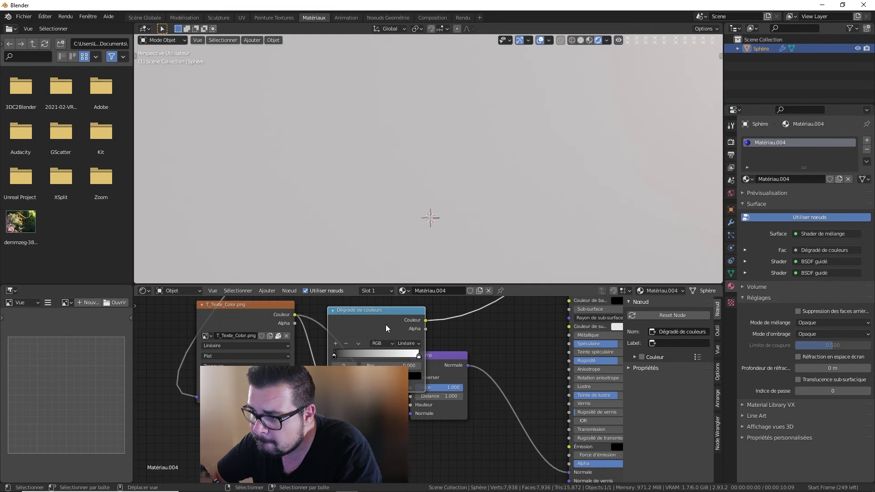
mouse_move(387, 327)
mouse_down()
mouse_move(363, 335)
mouse_move(414, 354)
mouse_up()
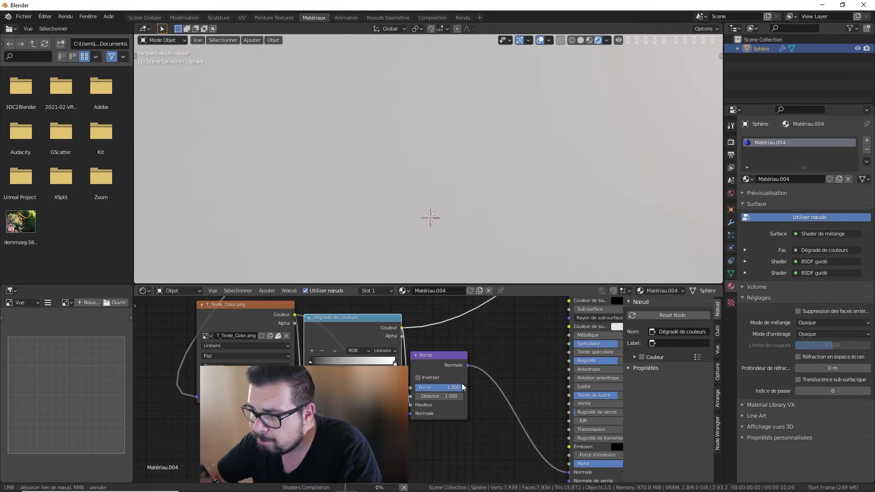
Link the T_Texte_Color image into the color ramp and Bump chain
drag(462, 387, 461, 369)
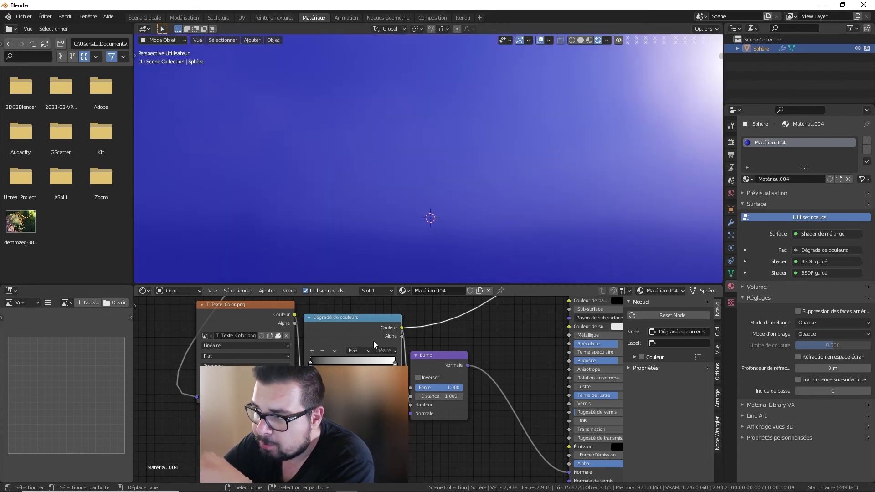
scroll(404, 221, down, 5)
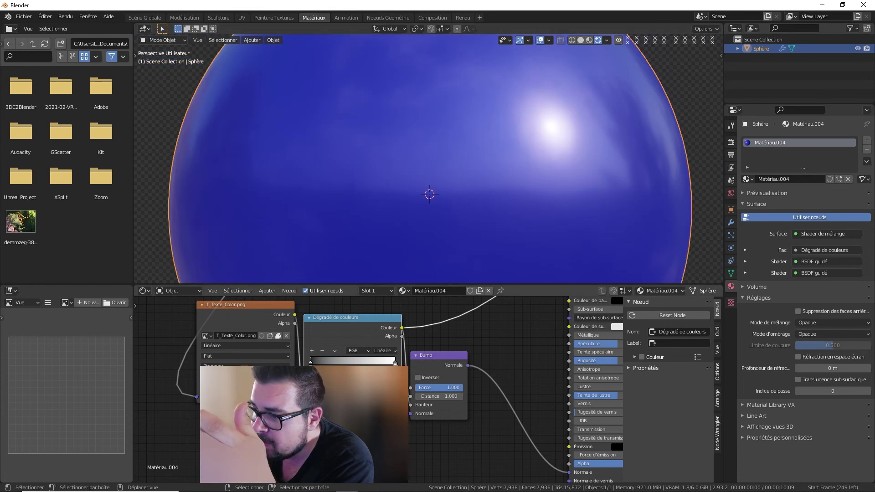
drag(433, 355, 472, 349)
mouse_move(522, 201)
middle_down()
mouse_move(430, 203)
mouse_move(553, 196)
middle_up()
scroll(390, 321, up, 1)
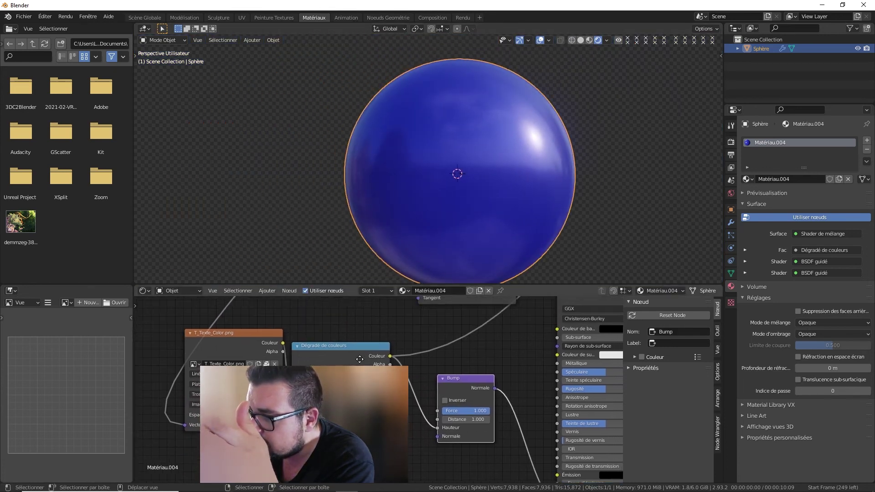
middle_drag(336, 324, 322, 360)
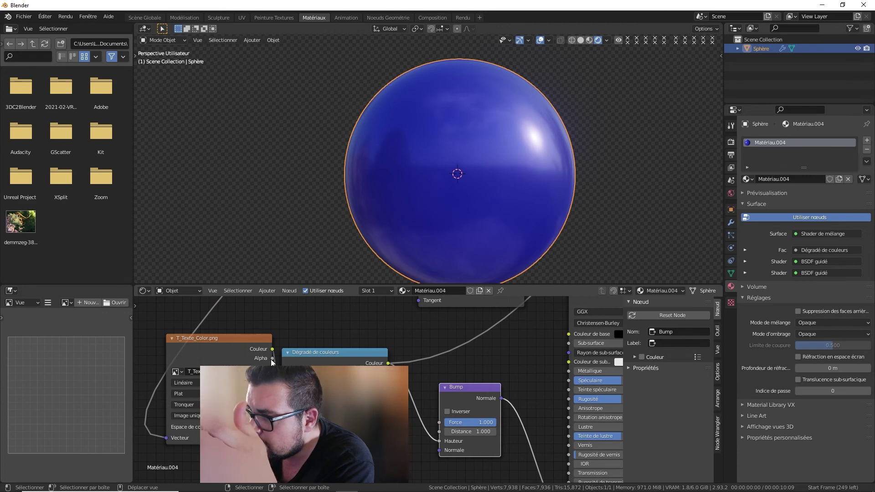
drag(272, 359, 292, 412)
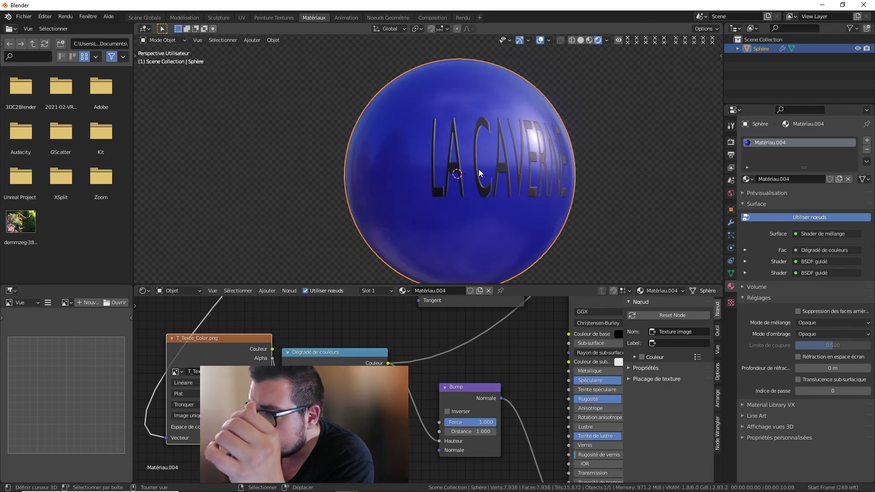
Inspect the lettering up close and enable Inverser on the Bump node
scroll(469, 172, up, 4)
scroll(449, 178, up, 2)
scroll(450, 171, up, 4)
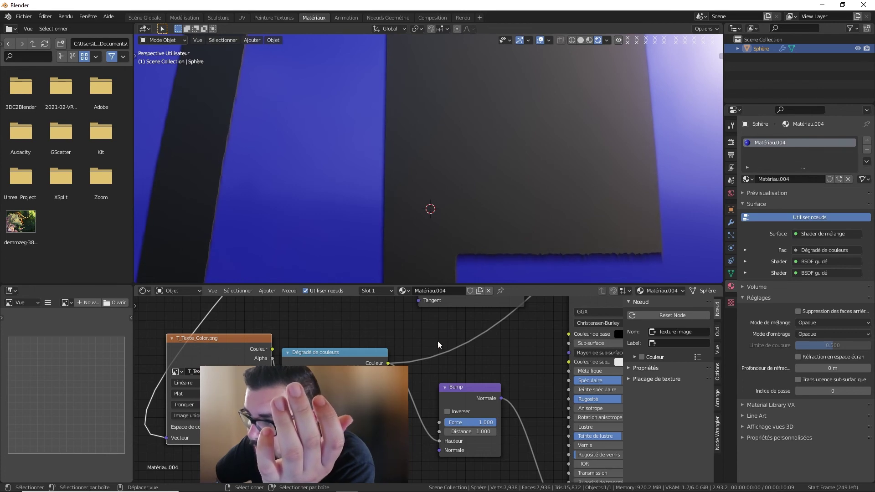
scroll(459, 242, down, 5)
middle_drag(461, 236, 436, 230)
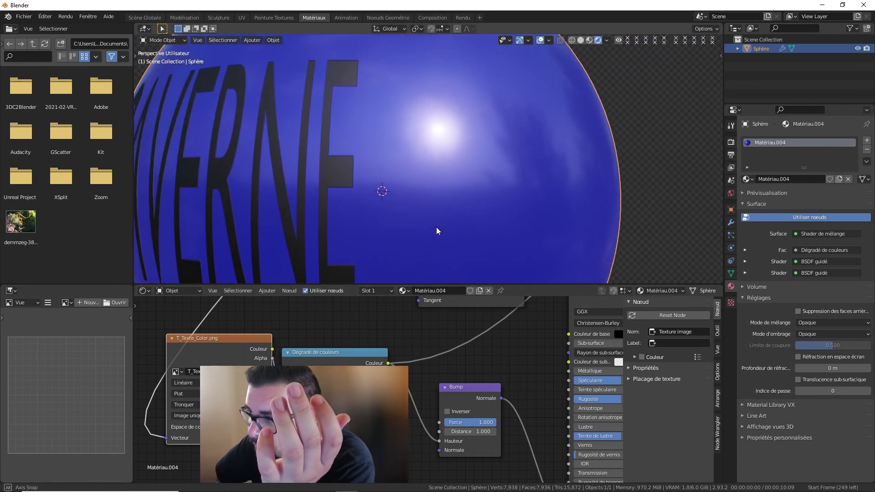
scroll(347, 87, down, 3)
scroll(379, 149, up, 2)
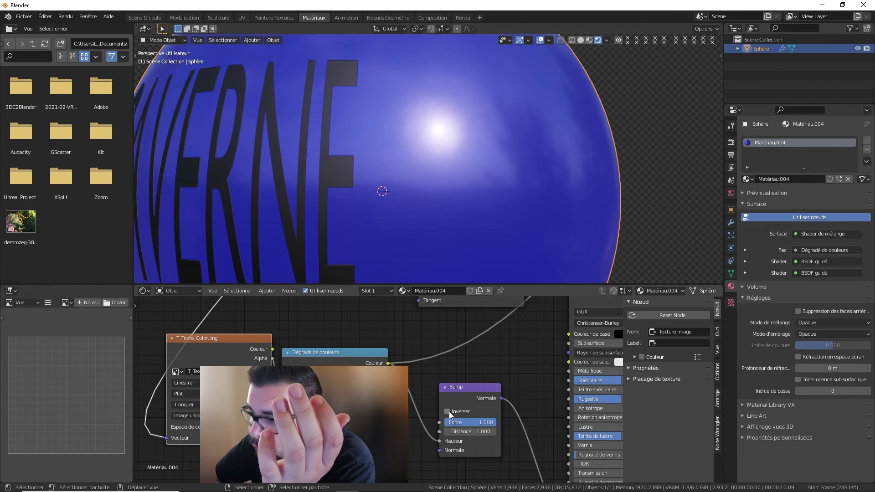
click(447, 411)
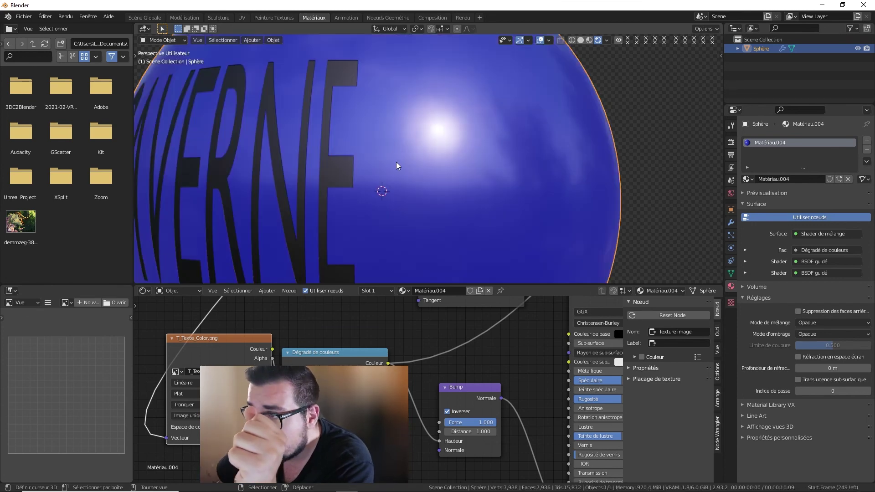
mouse_move(356, 87)
middle_down()
mouse_move(384, 89)
mouse_move(374, 94)
middle_up()
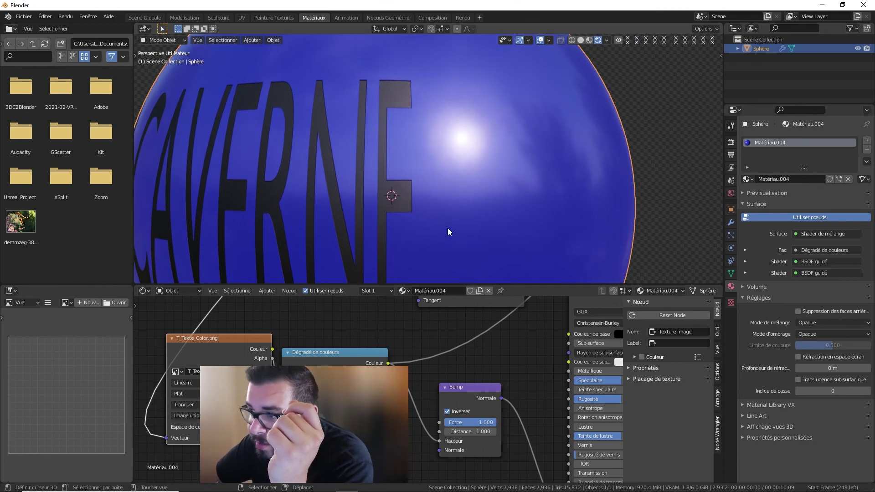
mouse_move(448, 228)
middle_down()
mouse_move(502, 196)
mouse_move(441, 222)
mouse_move(475, 214)
middle_up()
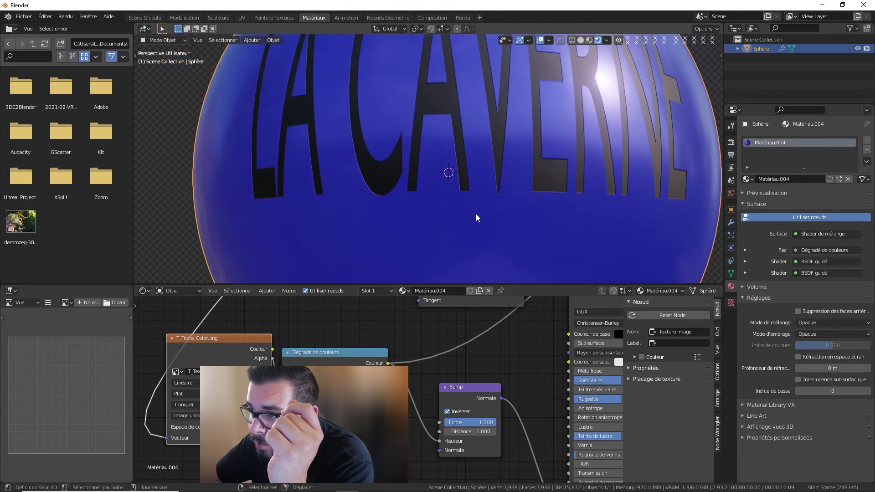
scroll(476, 218, down, 4)
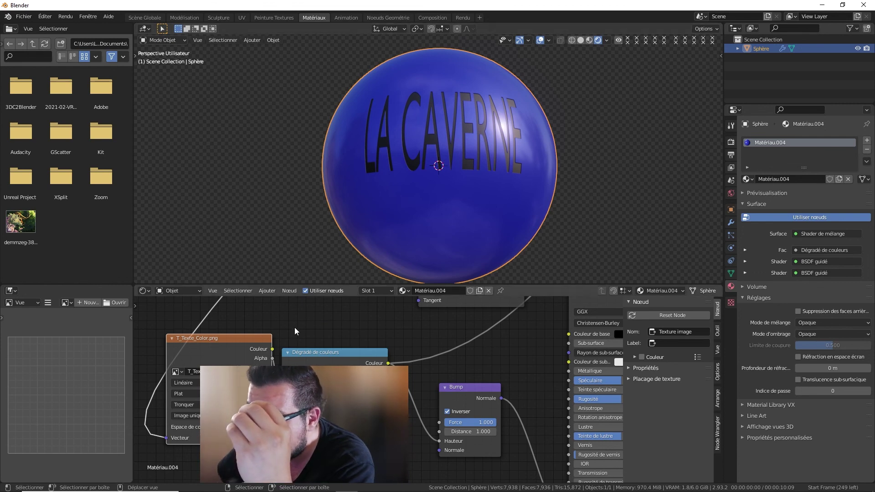
shift+scroll(297, 332, up, 5)
shift+scroll(472, 339, up, 3)
ctrl+scroll(472, 340, right, 8)
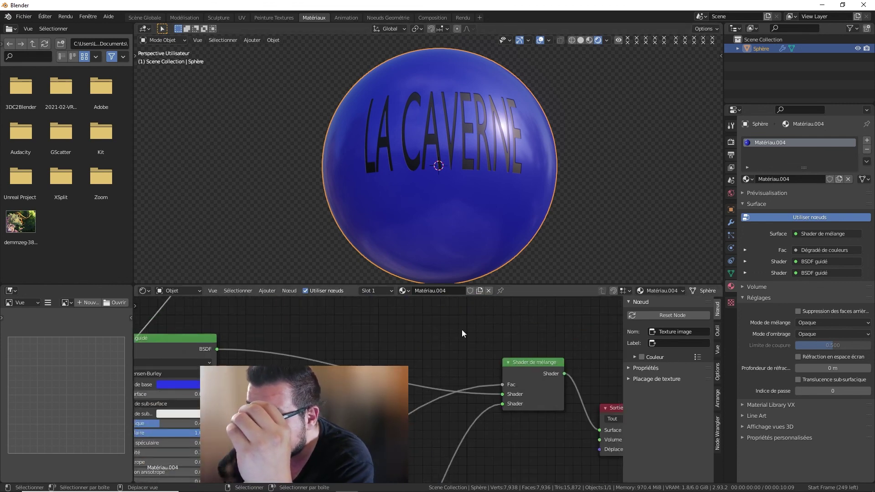
scroll(505, 382, down, 3)
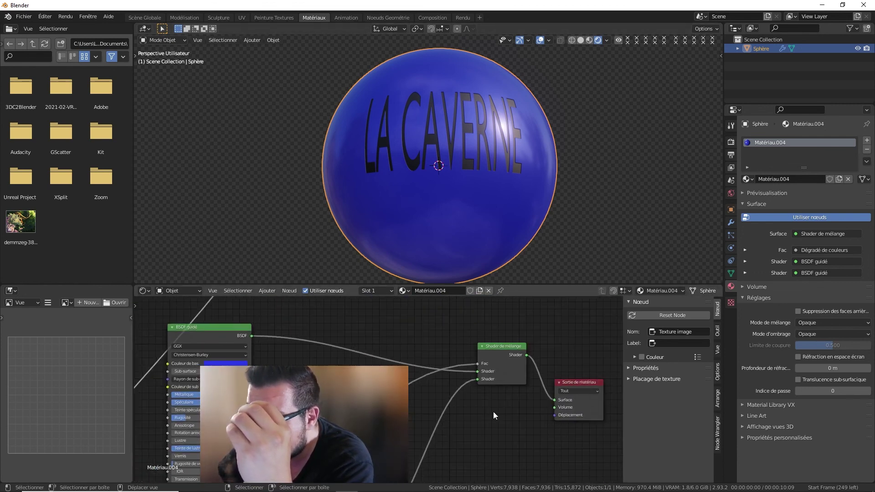
middle_drag(507, 369, 435, 363)
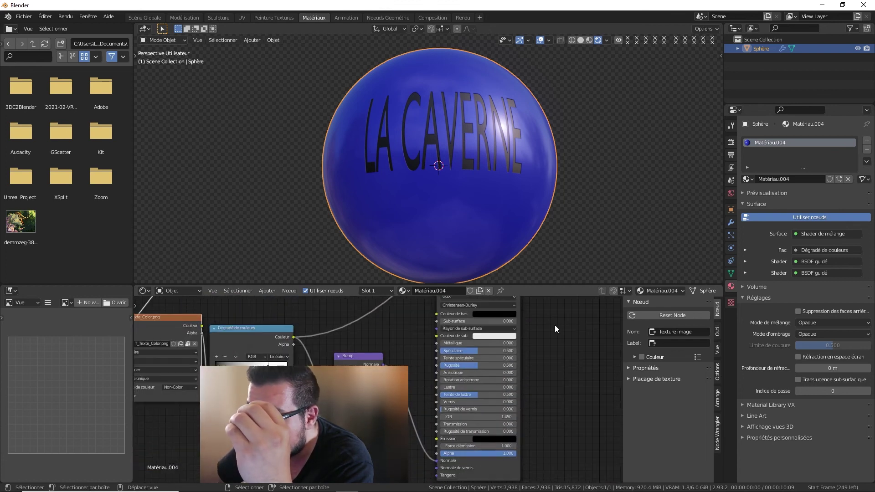
Give the lettering a gold base colour and set Metallic to 1.0
click(427, 356)
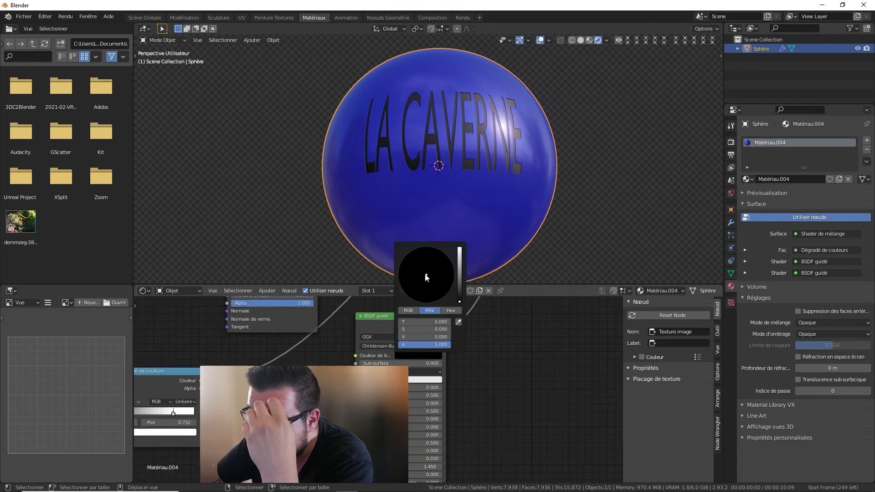
mouse_move(457, 286)
mouse_down()
mouse_move(456, 275)
mouse_move(413, 283)
mouse_move(459, 265)
mouse_up()
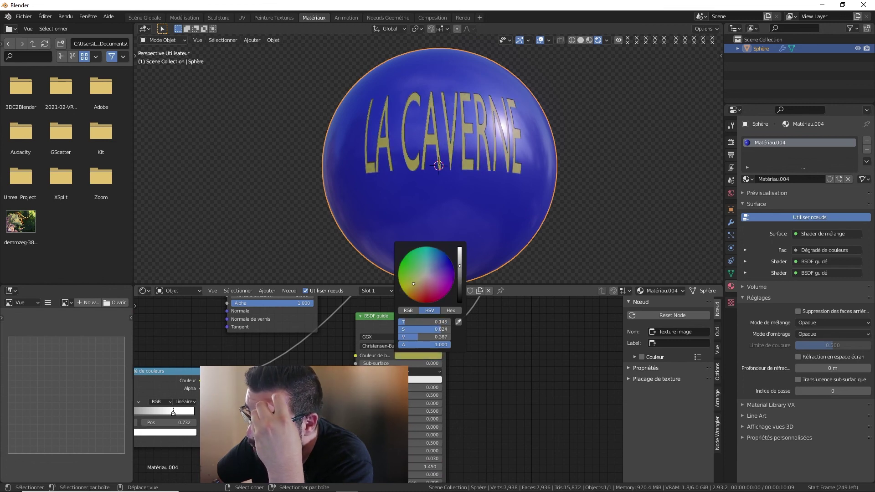
drag(412, 388, 442, 388)
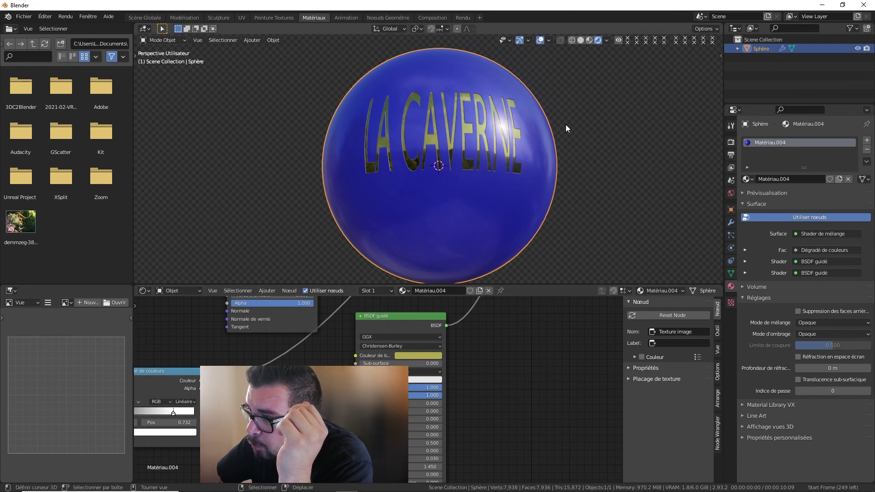
mouse_move(564, 124)
middle_down()
mouse_move(499, 136)
mouse_move(469, 154)
middle_up()
Set the lettering's emission colour to orange-yellow with strength 27.9
middle_drag(187, 402, 220, 294)
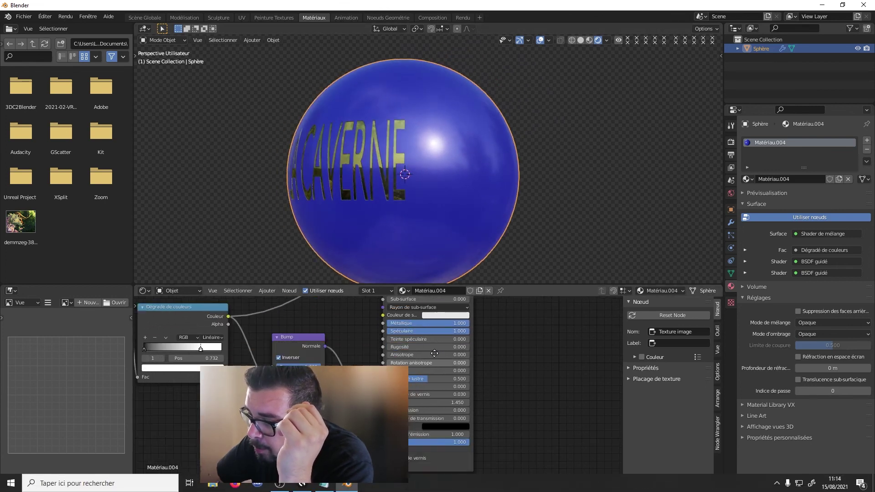
click(453, 383)
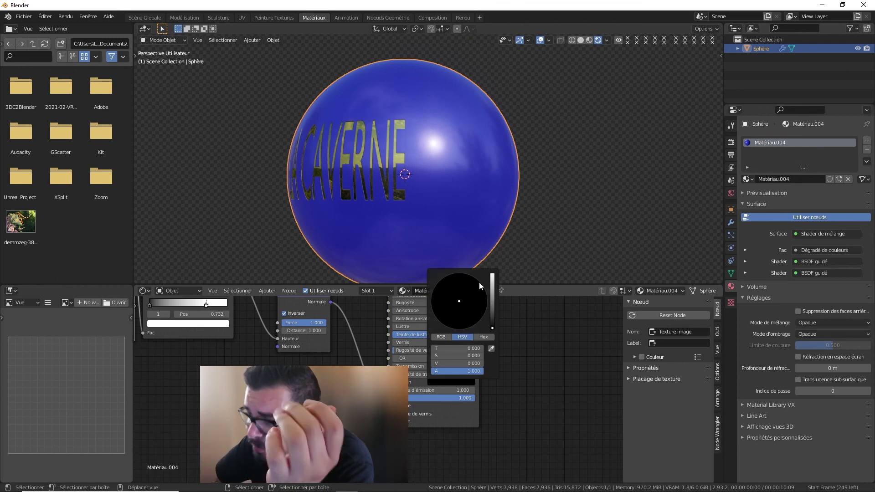
drag(490, 324, 492, 276)
click(448, 318)
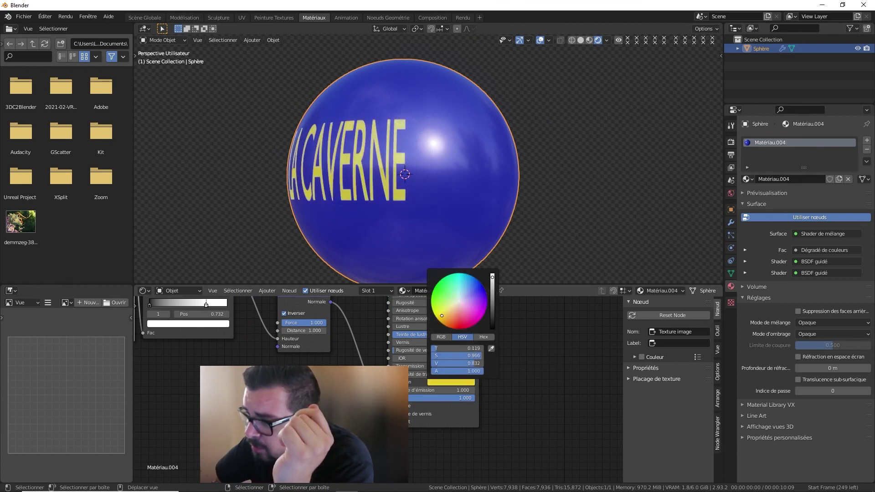
middle_drag(413, 393, 444, 386)
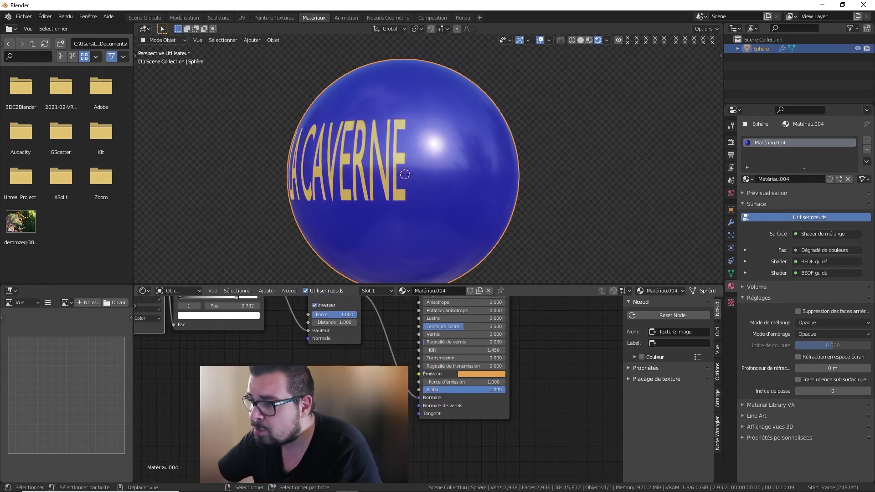
double_click(444, 387)
text(27.9)
key(Return)
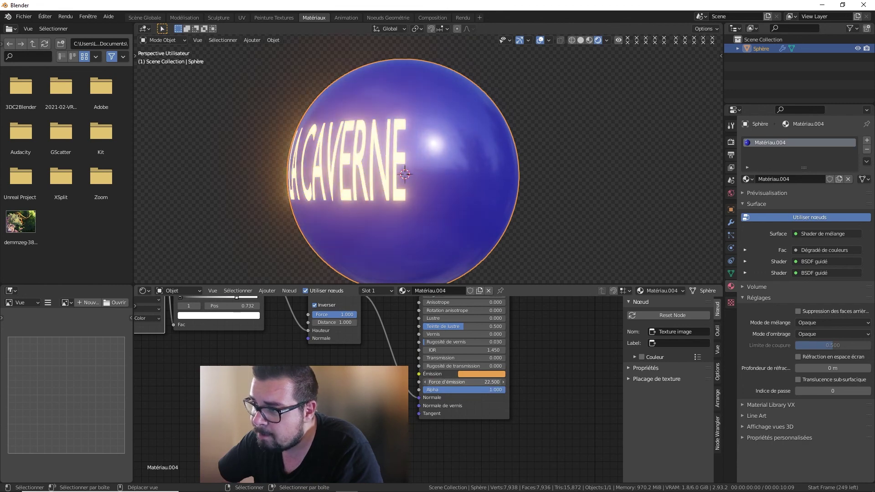
Orbit the sphere and reframe the node tree to inspect the glowing lettering
mouse_move(334, 113)
middle_down()
mouse_move(359, 139)
mouse_move(386, 140)
mouse_move(343, 237)
middle_up()
scroll(422, 324, down, 4)
mouse_move(422, 324)
middle_down()
mouse_move(419, 359)
mouse_move(418, 347)
middle_up()
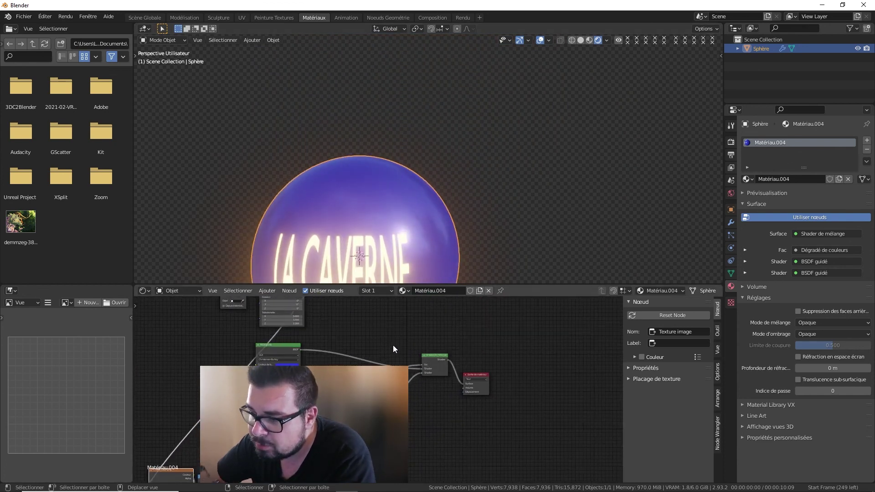
scroll(486, 316, up, 3)
scroll(465, 365, up, 2)
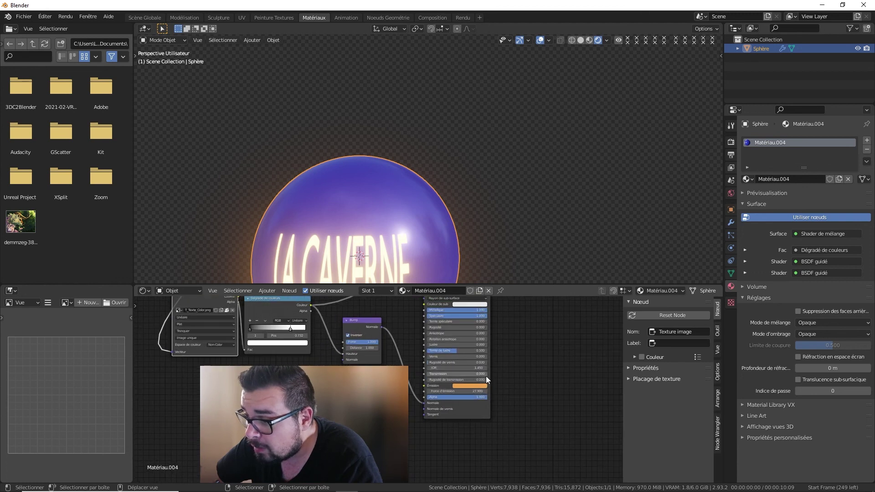
mouse_move(465, 365)
middle_down()
mouse_move(483, 380)
mouse_move(459, 387)
middle_up()
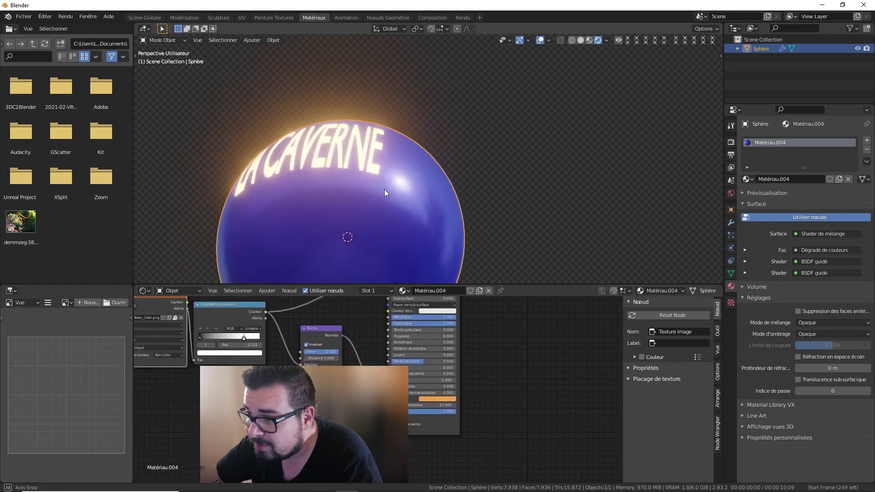
mouse_move(395, 244)
middle_down()
mouse_move(458, 211)
mouse_move(397, 229)
mouse_move(403, 196)
middle_up()
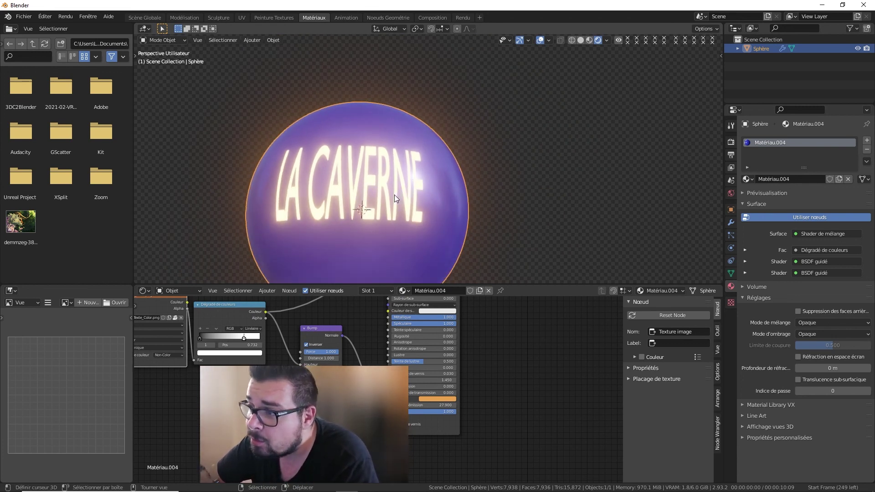
middle_drag(291, 159, 317, 159)
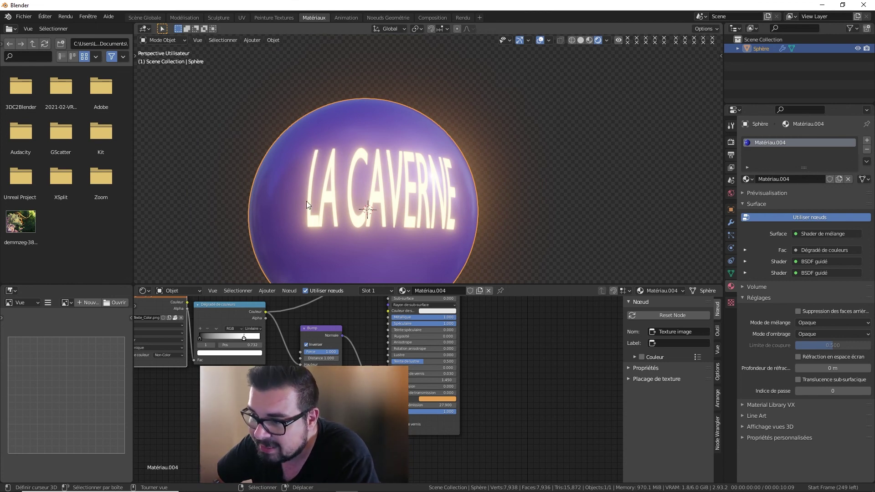
mouse_move(364, 212)
middle_down()
mouse_move(296, 214)
mouse_move(378, 212)
middle_up()
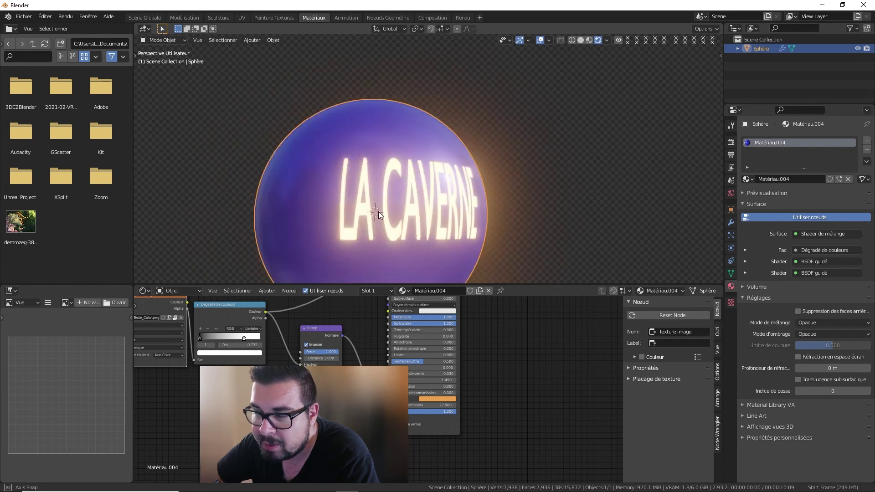